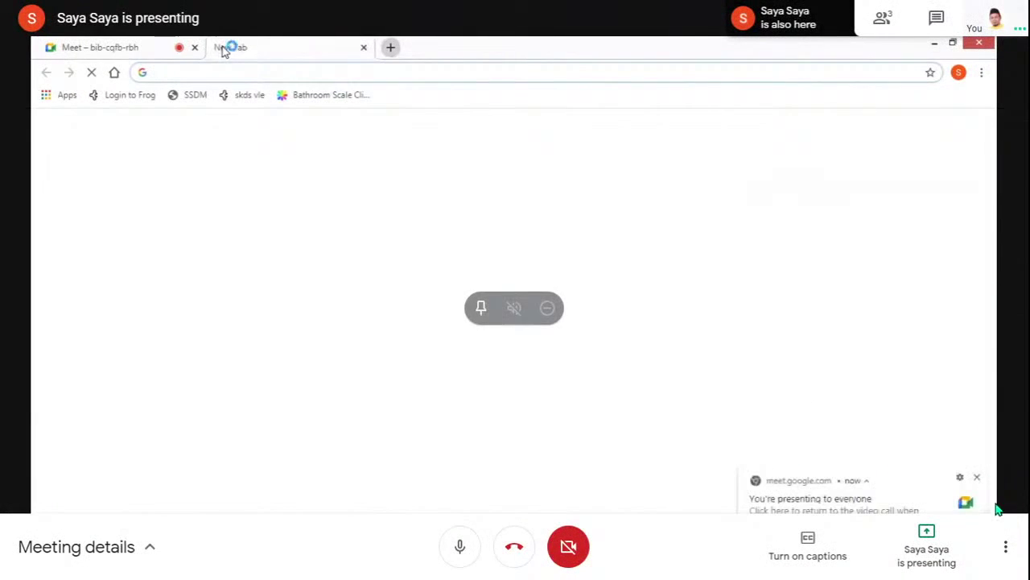
# Open the Meet meeting's More options menu to exit full screen.
pyautogui.click(1005, 547)
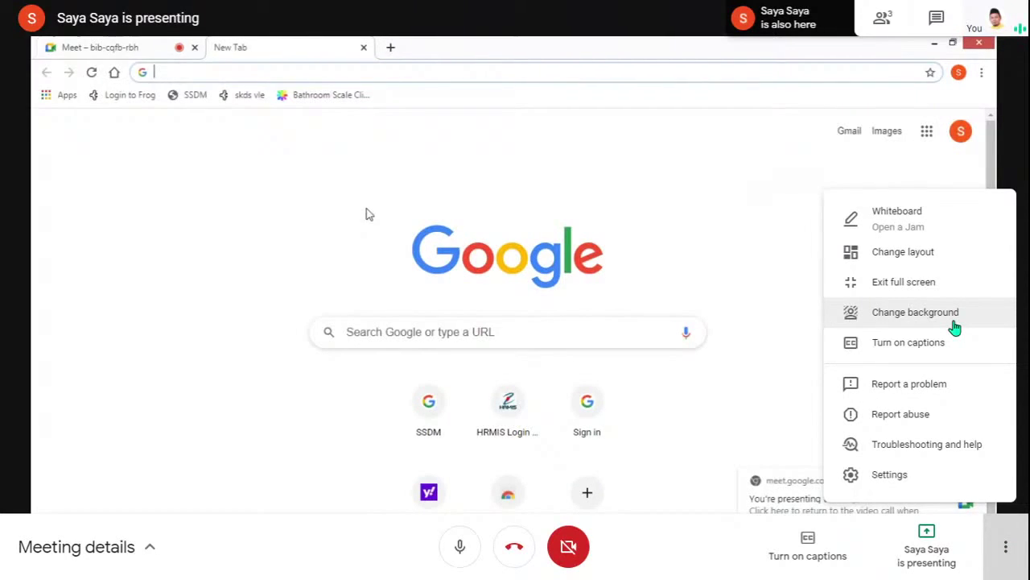
# Return the Meet meeting to full screen through More options.
pyautogui.click(946, 283)
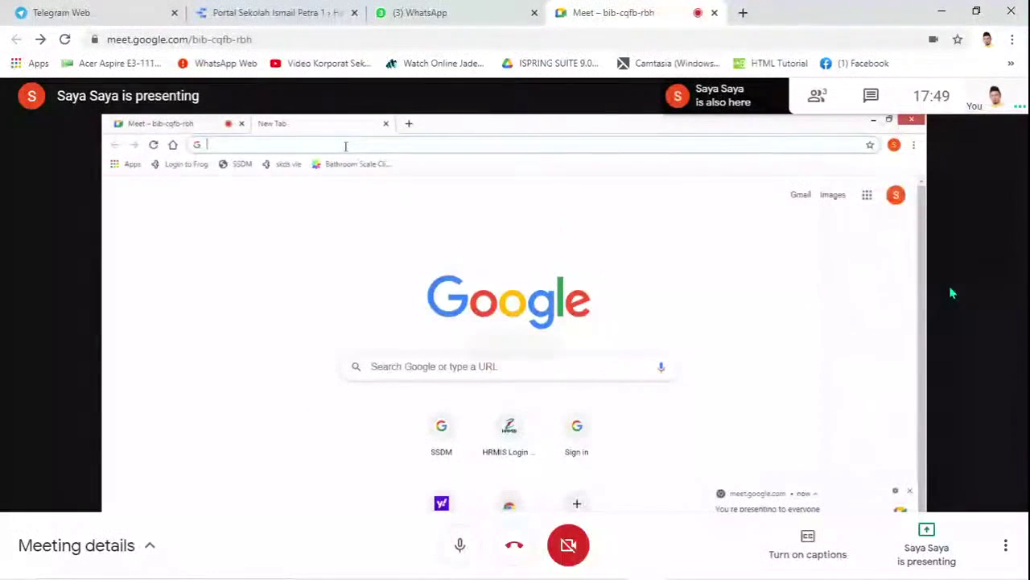
pyautogui.click(1003, 555)
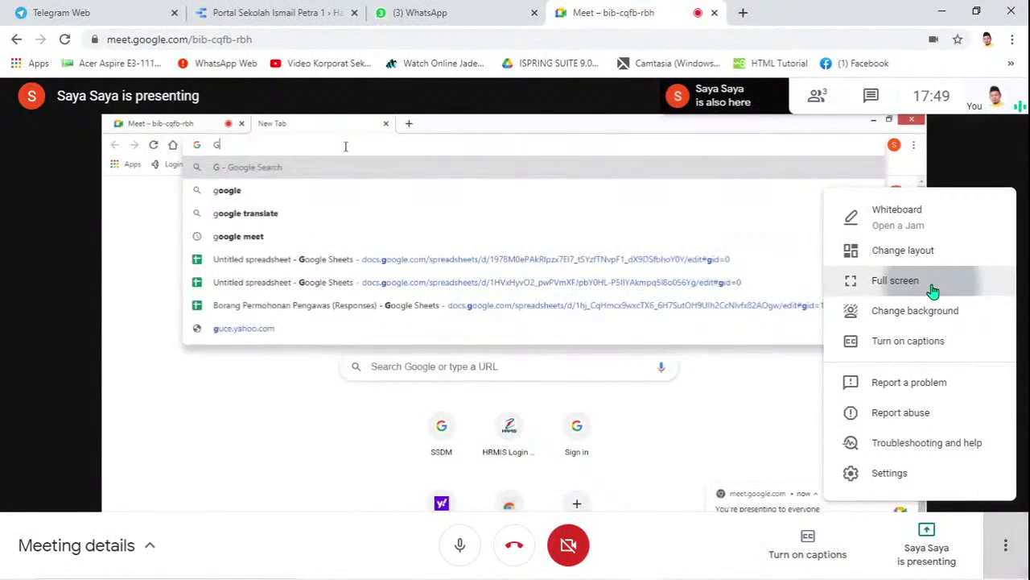
pyautogui.click(938, 281)
# Enter 'GOOGLE D' in the new tab's address bar, fixing the typo.
pyautogui.write('GOOGL =E ==')
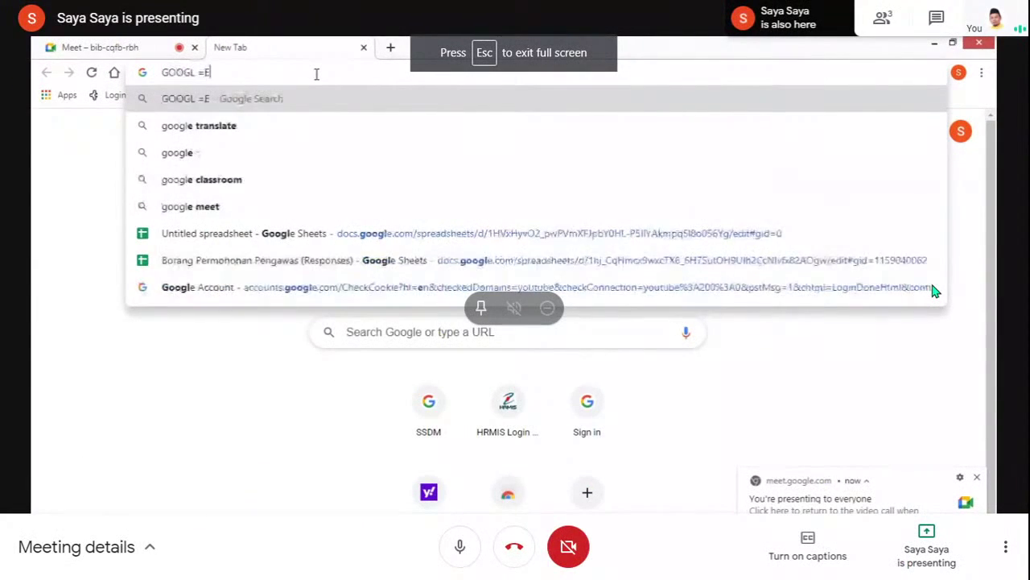
pyautogui.press('BackSpace')
pyautogui.press('BackSpace')
pyautogui.press('BackSpace')
pyautogui.press('BackSpace')
pyautogui.press('BackSpace')
pyautogui.press('BackSpace')
pyautogui.press('BackSpace')
pyautogui.press('BackSpace')
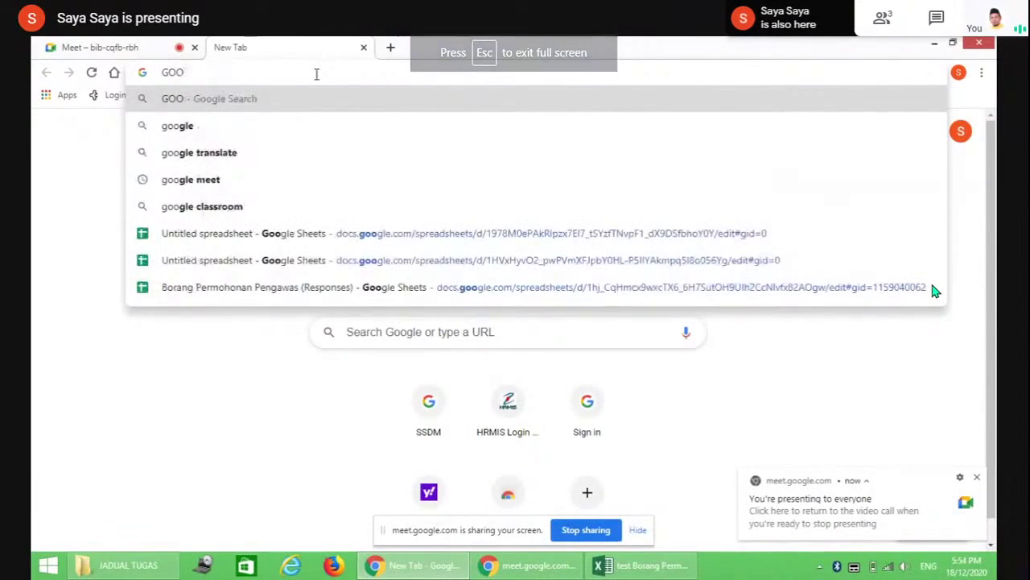
pyautogui.write('GLE D')
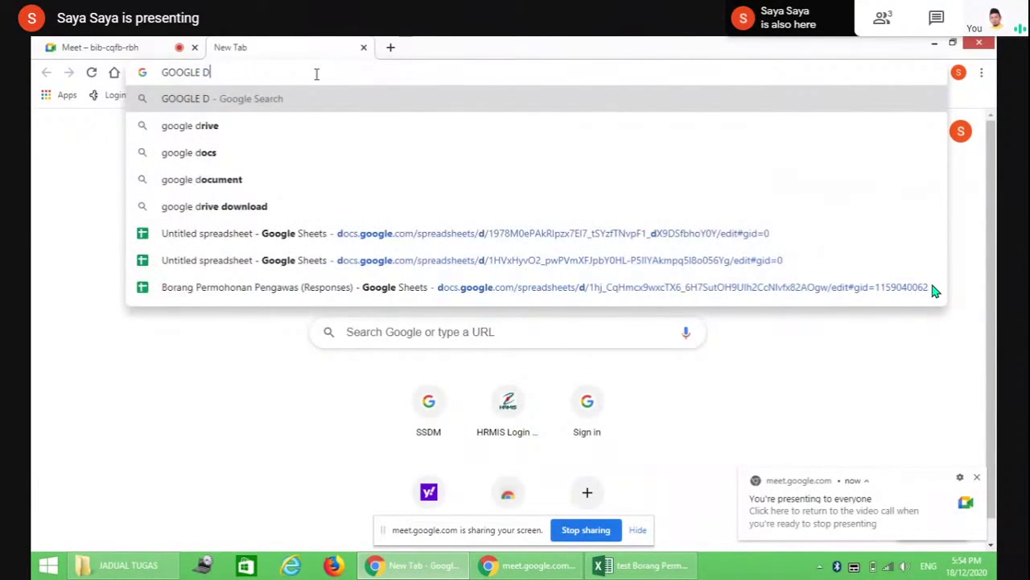
# Check the browser profile menu and the Google Account panel, then close both.
pyautogui.click(958, 73)
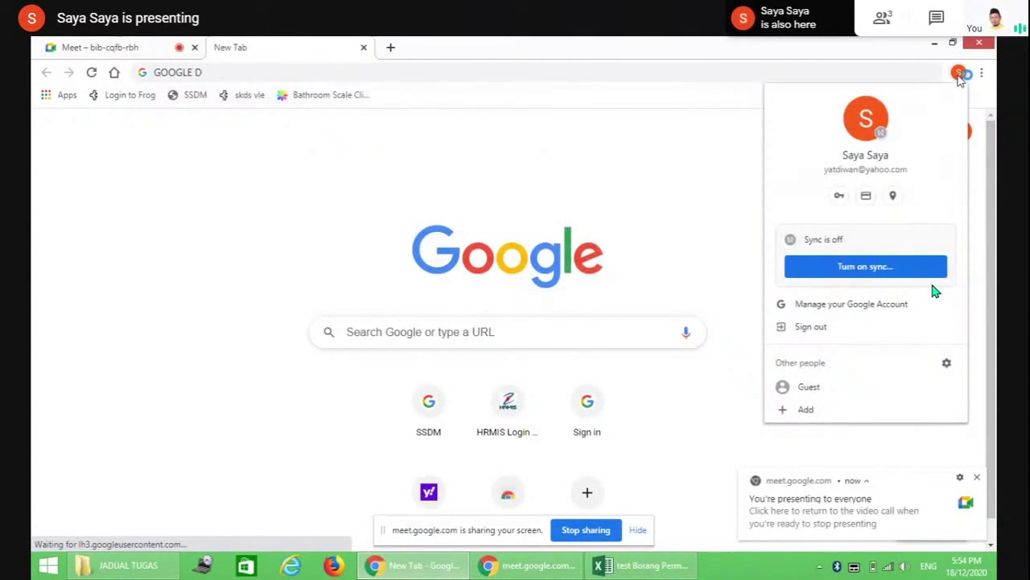
pyautogui.click(959, 74)
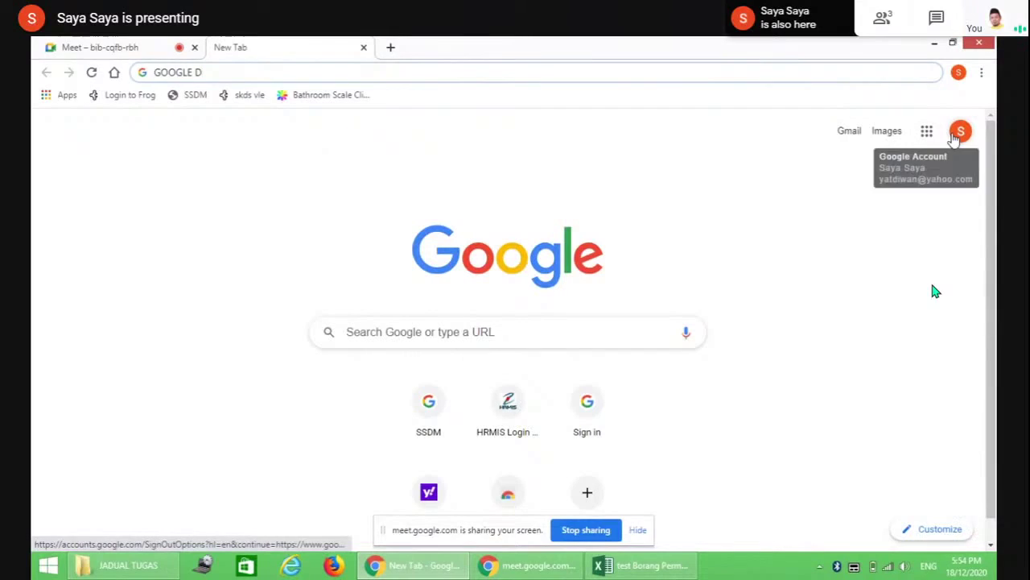
pyautogui.click(958, 134)
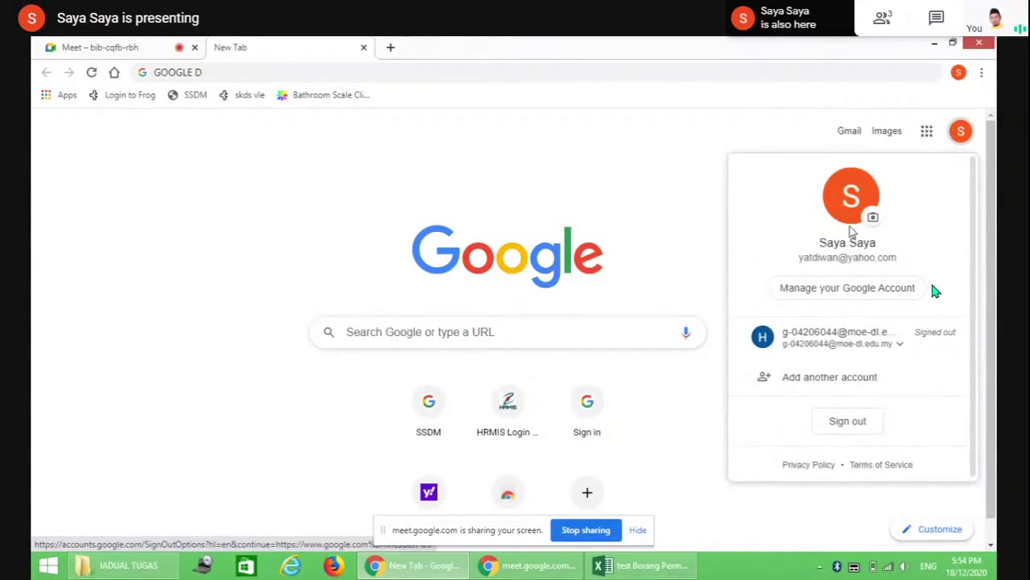
pyautogui.click(962, 131)
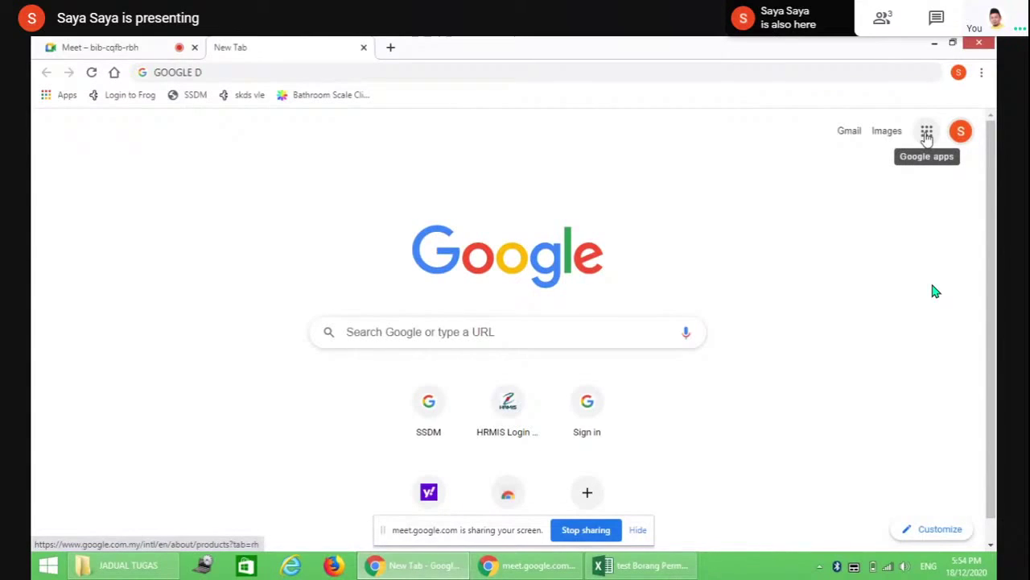
# Launch Google Drive from the Google apps grid in this tab.
pyautogui.click(926, 136)
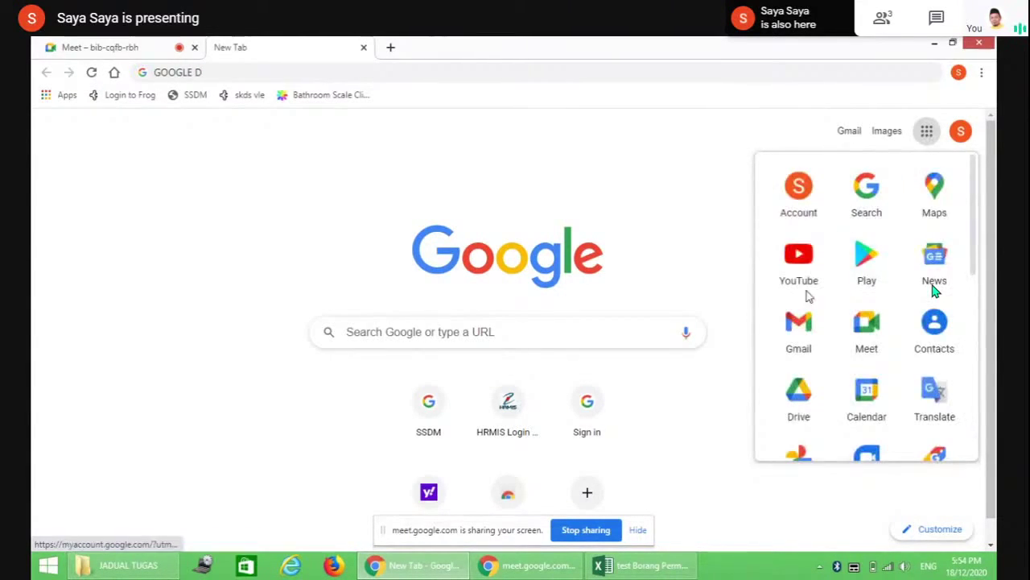
pyautogui.scroll(-1, 886, 280)
pyautogui.scroll(-3, 886, 279)
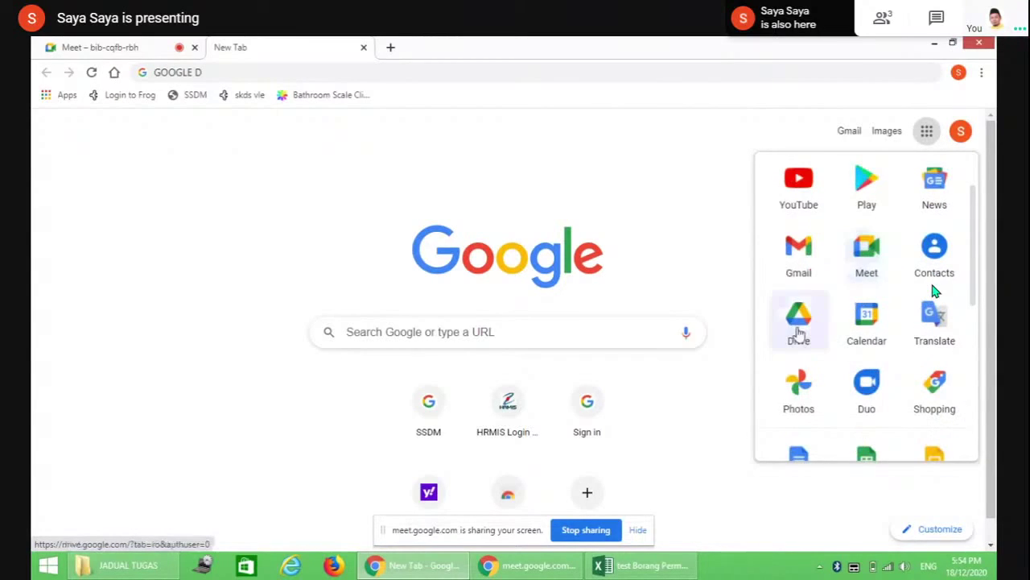
pyautogui.click(799, 322)
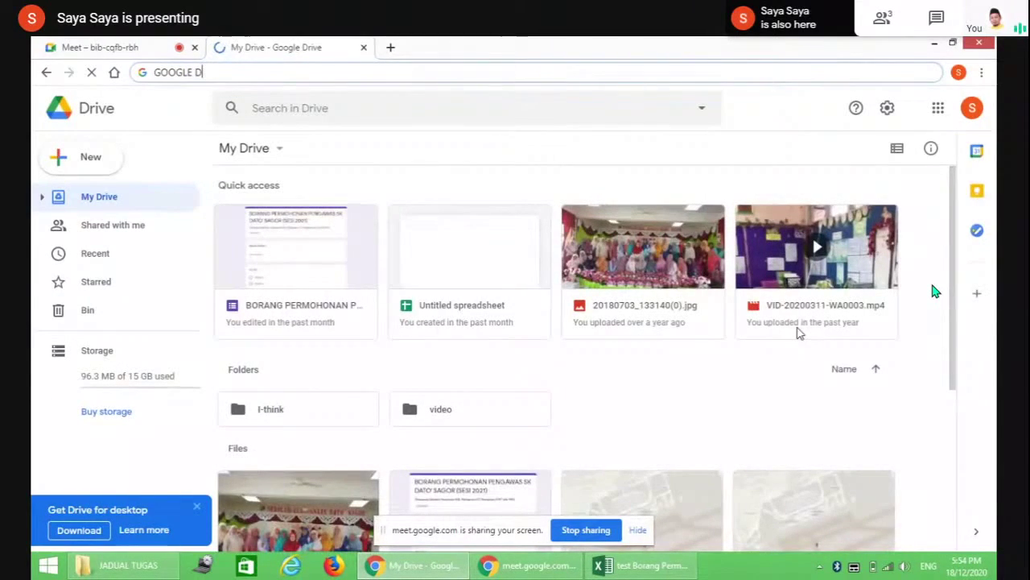
# Let My Drive load, then bring the 'test Borang Permohonan Pengawas - Copy' Excel workbook forward.
pyautogui.moveTo(659, 569)
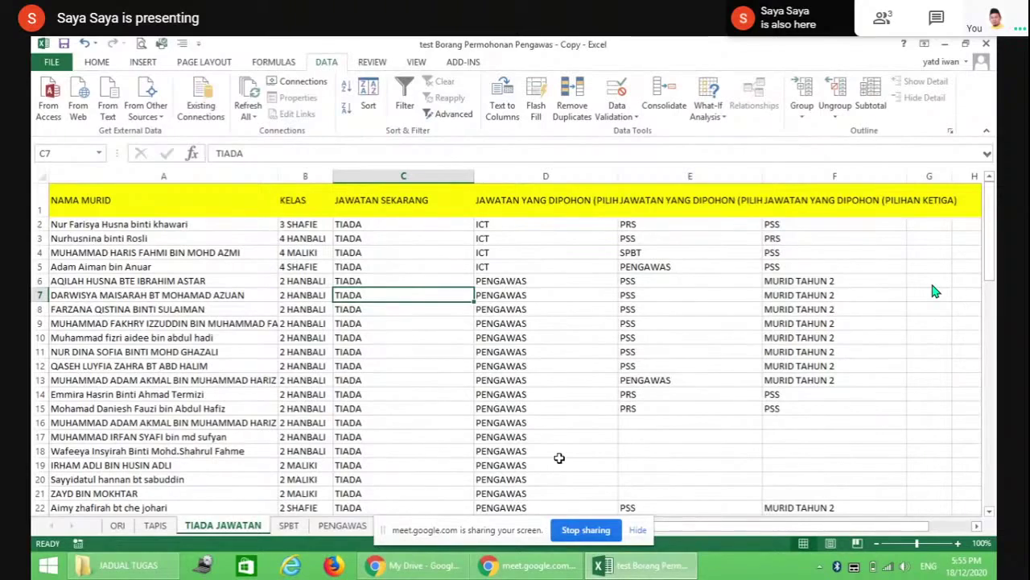
# Switch between Meet and Excel, then return to the My Drive Chrome window.
pyautogui.click(516, 567)
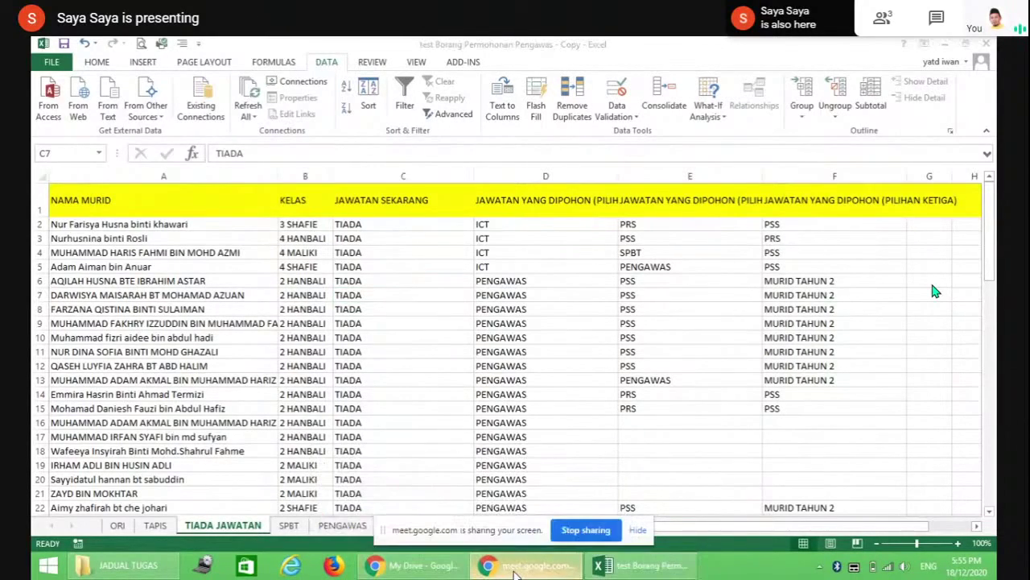
pyautogui.click(642, 575)
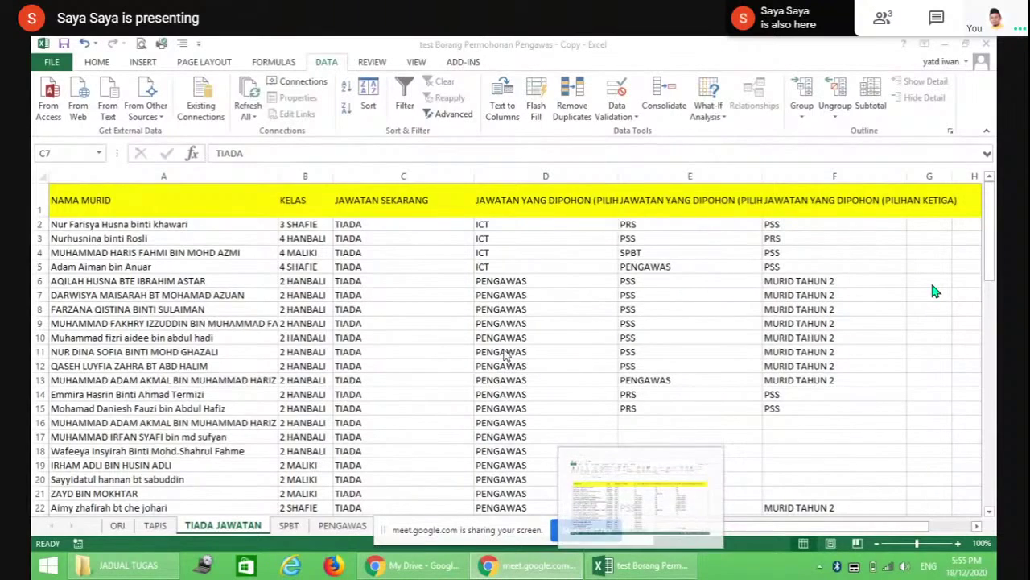
pyautogui.click(411, 565)
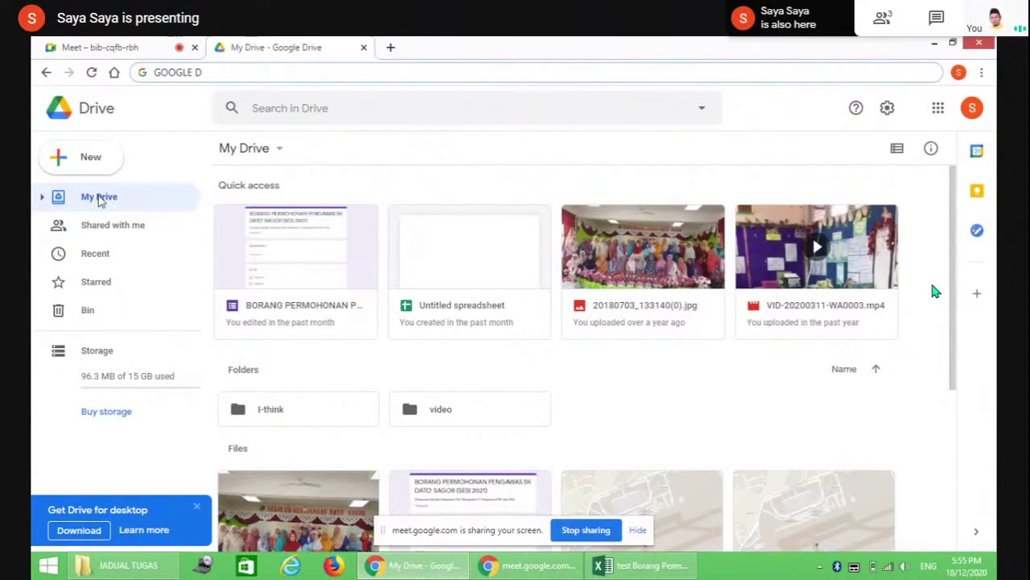
# Choose Upload files from the My Drive dropdown.
pyautogui.click(276, 151)
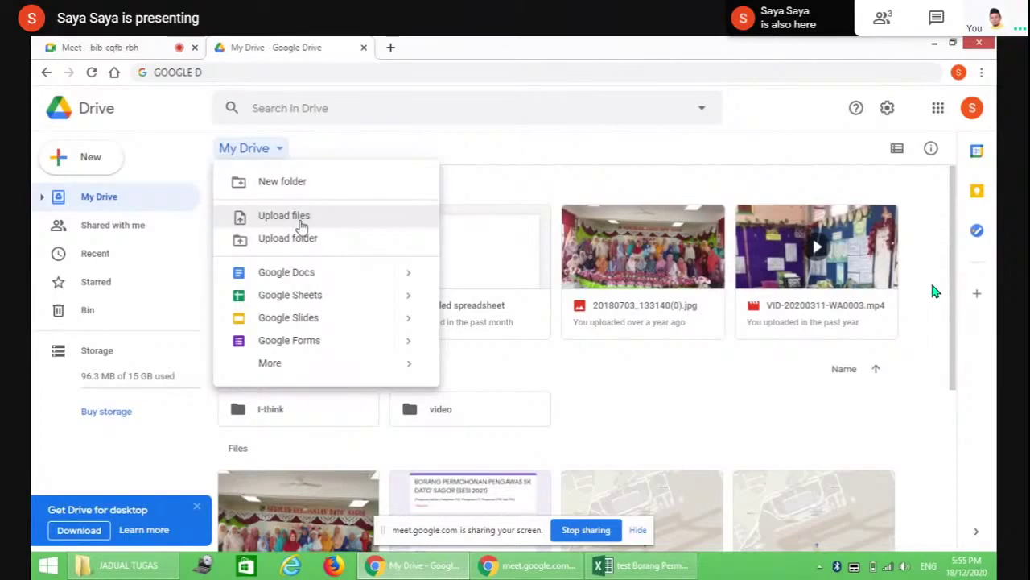
pyautogui.click(300, 218)
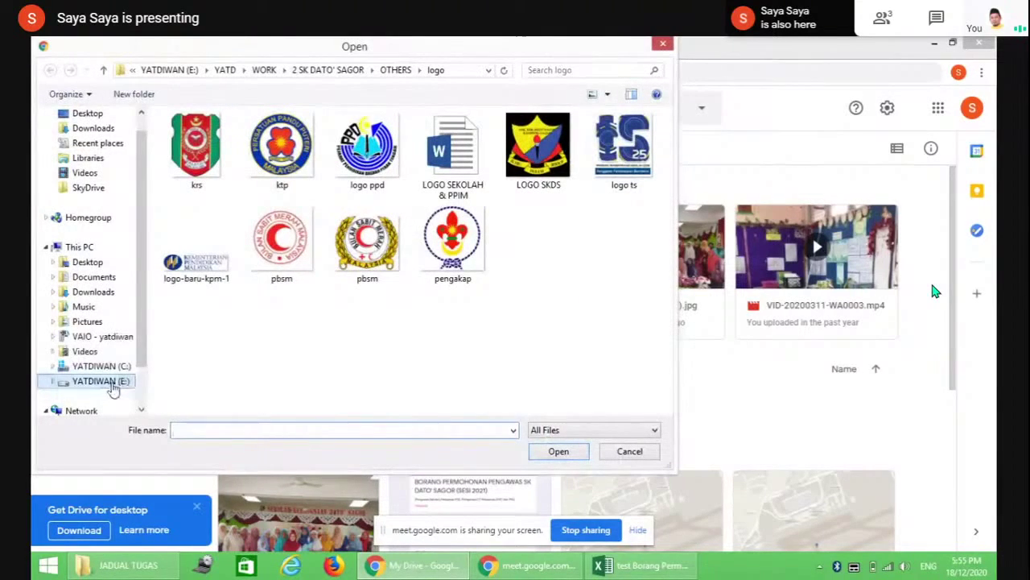
# Browse the Desktop and the GAMBAR MURID PEMULIHAN folder looking for the workbook.
pyautogui.click(89, 264)
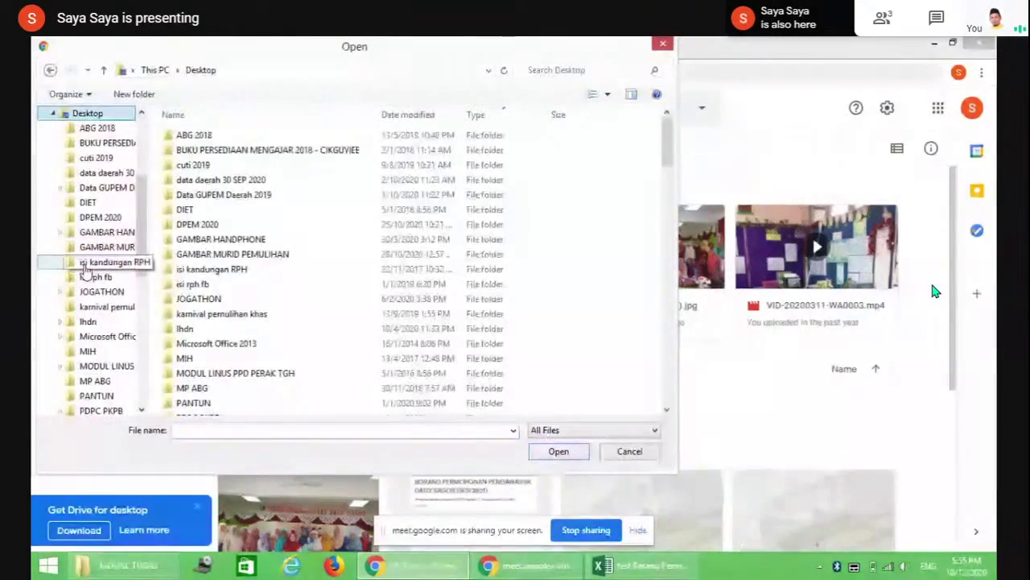
pyautogui.moveTo(672, 245); pyautogui.dragTo(672, 413)
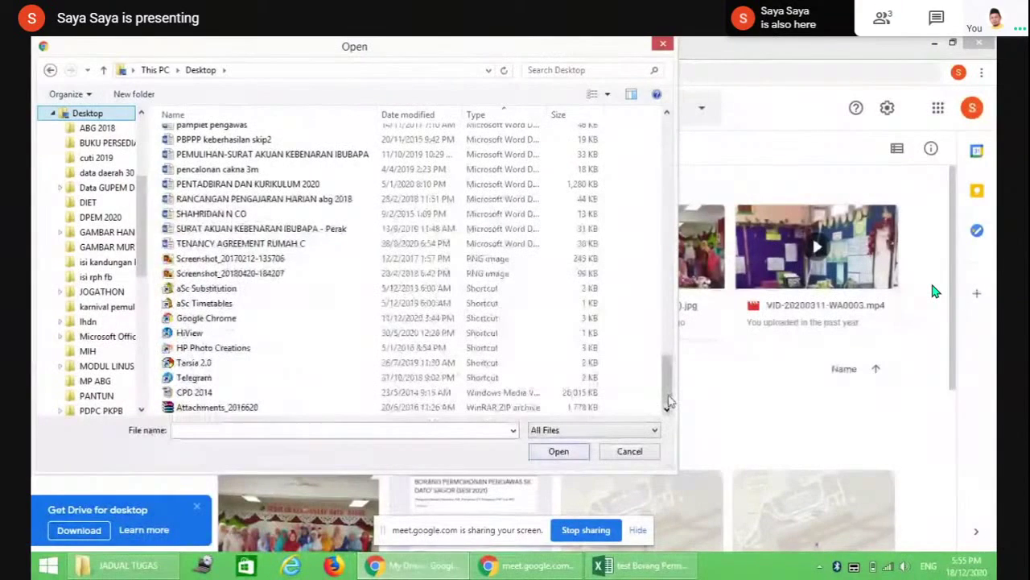
pyautogui.moveTo(668, 402); pyautogui.dragTo(668, 310)
pyautogui.click(103, 247)
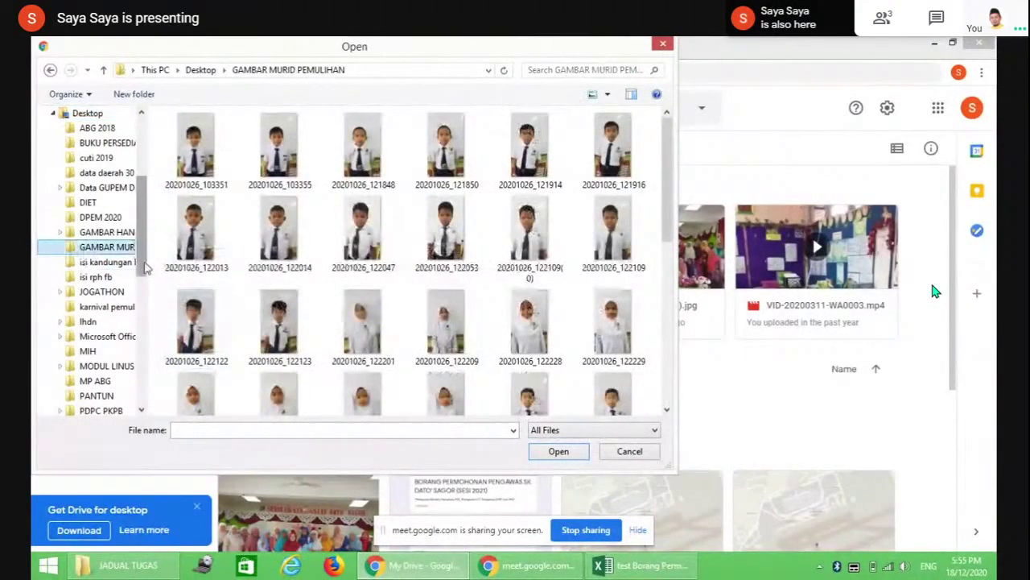
pyautogui.scroll(-5, 145, 267)
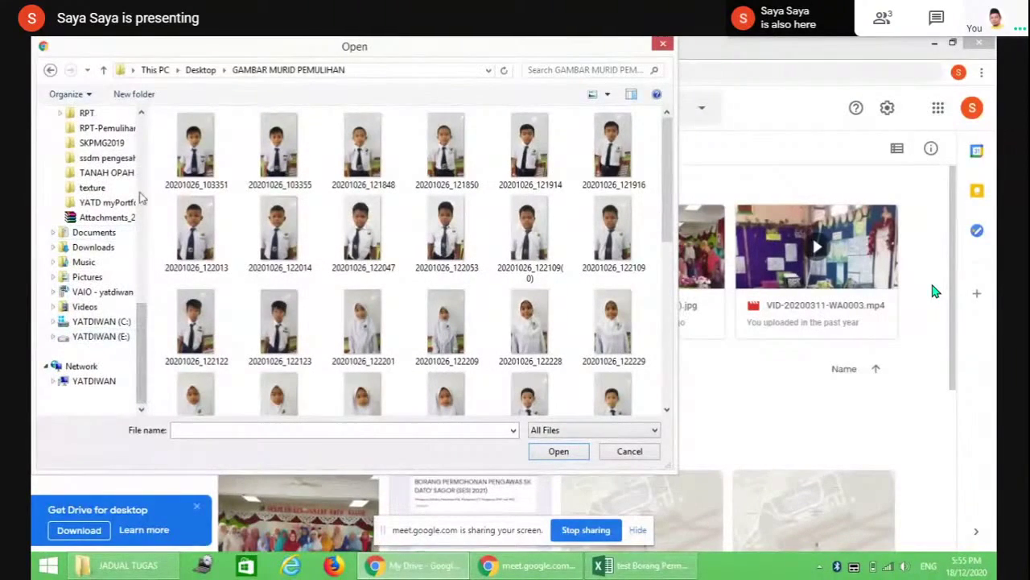
pyautogui.scroll(10, 141, 165)
# Upload 'test Borang Permohonan Pengawas - Copy' from the Desktop to My Drive.
pyautogui.click(87, 134)
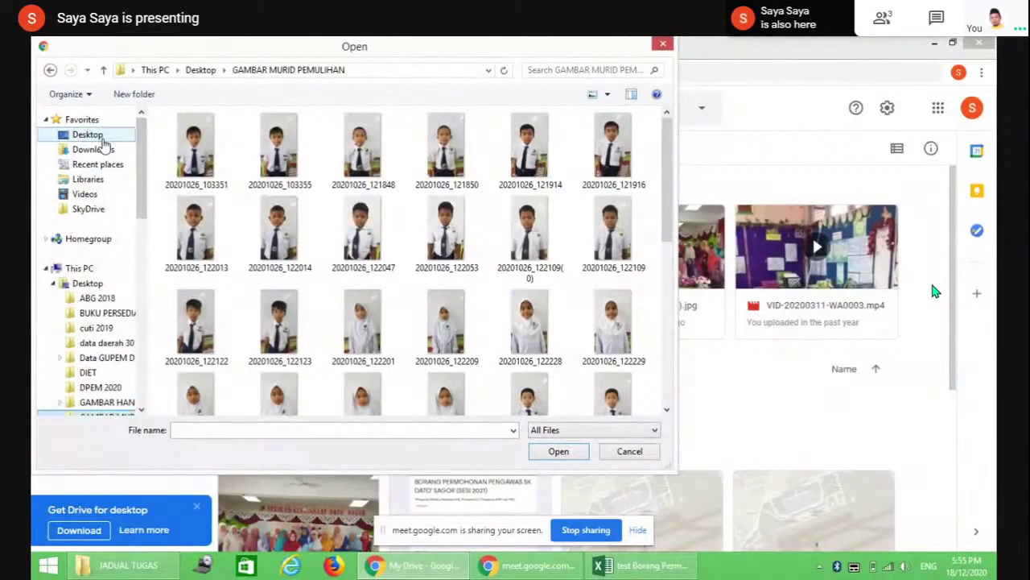
pyautogui.moveTo(666, 141); pyautogui.dragTo(675, 396)
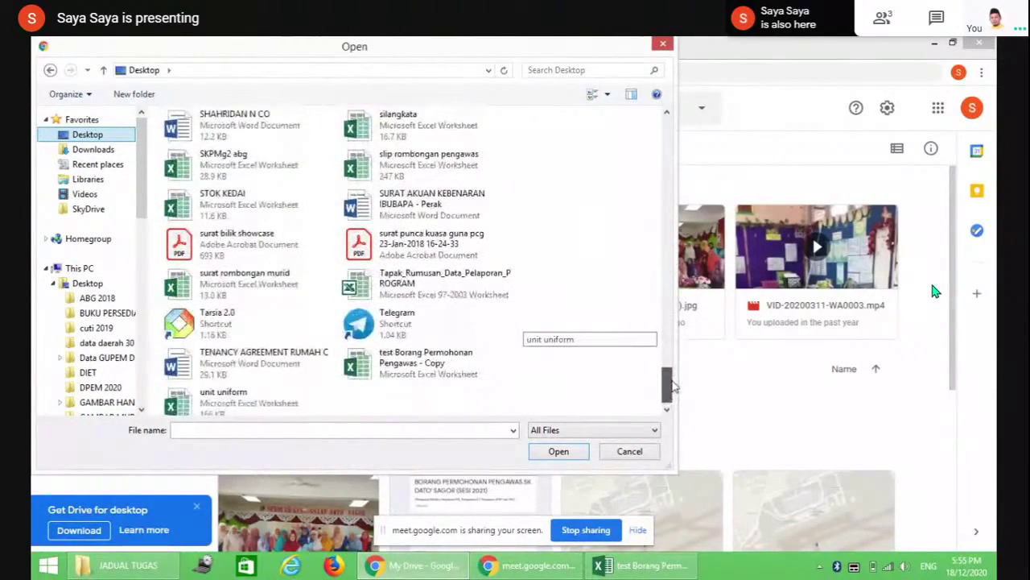
pyautogui.click(443, 360)
pyautogui.doubleClick(443, 360)
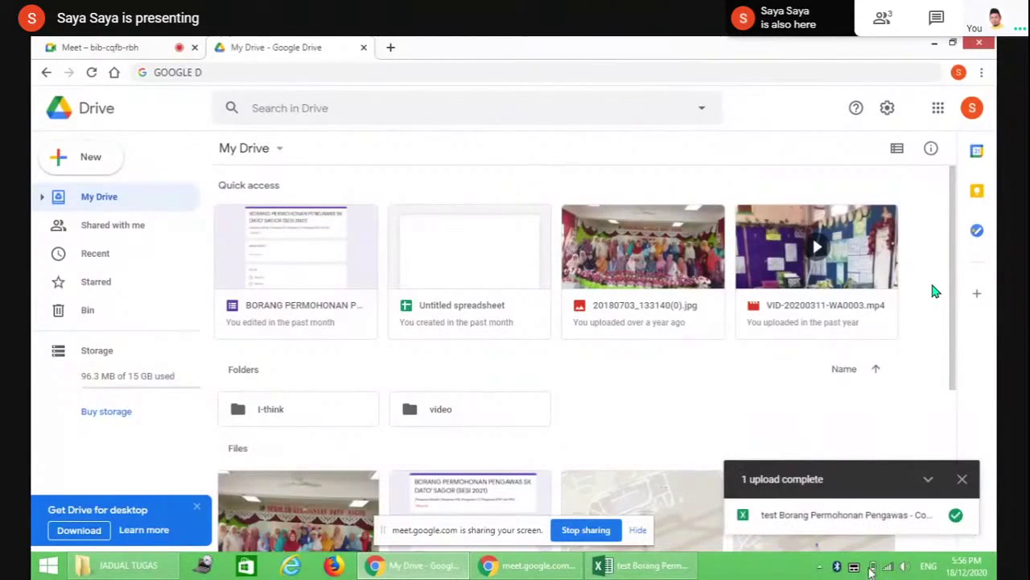
# Open the uploaded 'test Borang Permohonan Pengawas - Copy' workbook in a new tab.
pyautogui.click(839, 516)
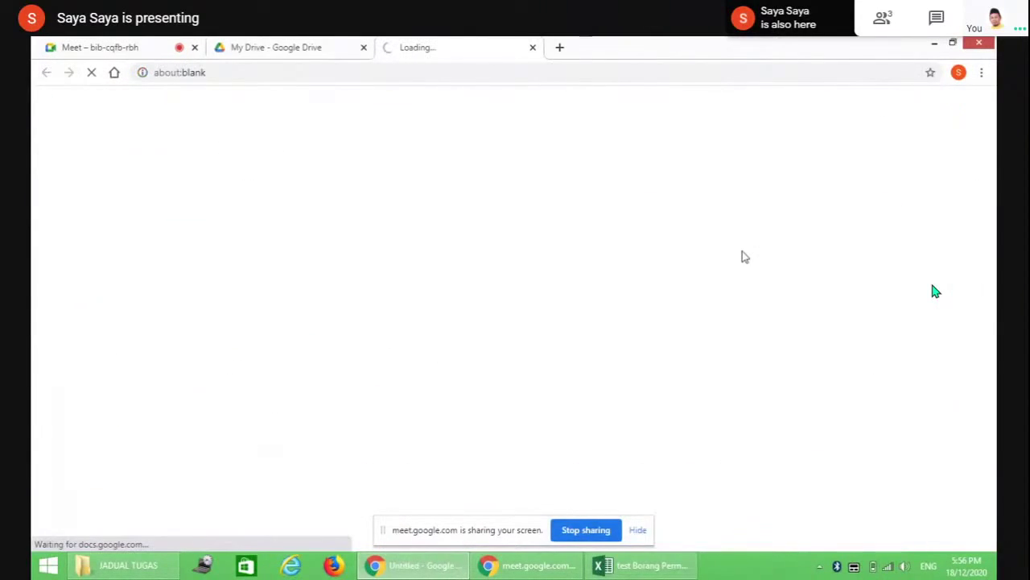
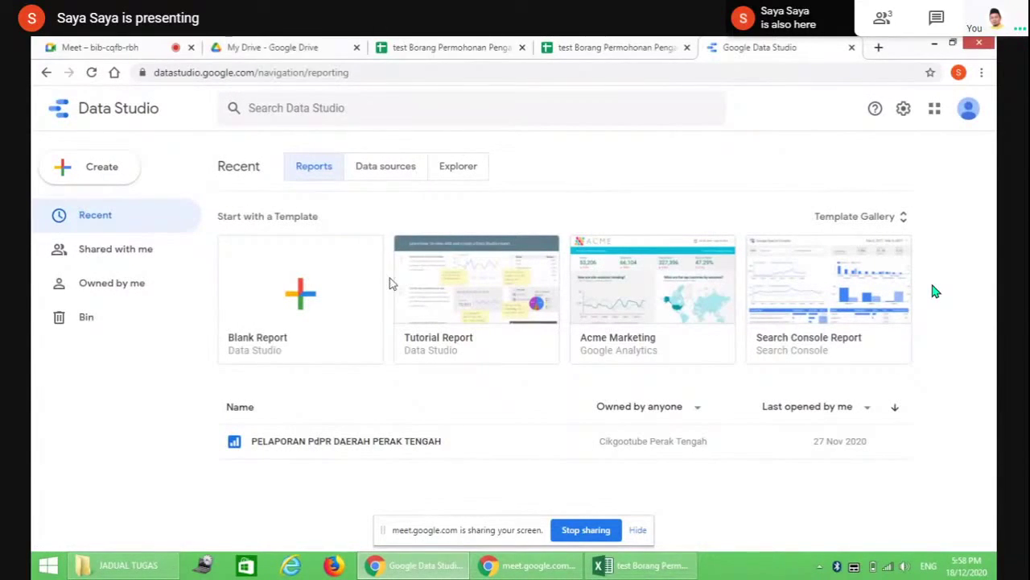
# Finish Data Studio's first-time setup, accepting the terms and answering 'Yes, to all' for email updates.
pyautogui.click(329, 295)
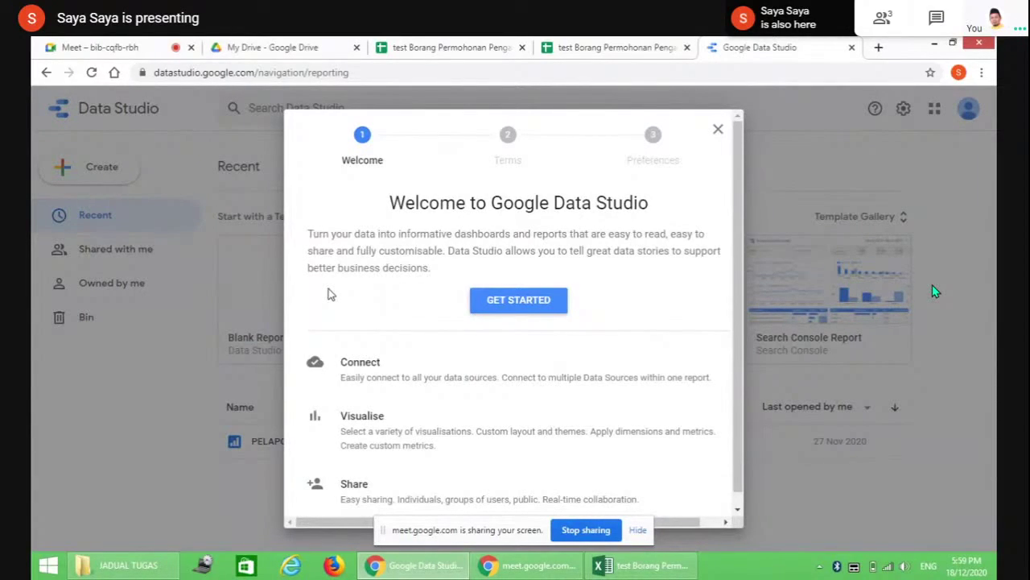
pyautogui.click(523, 299)
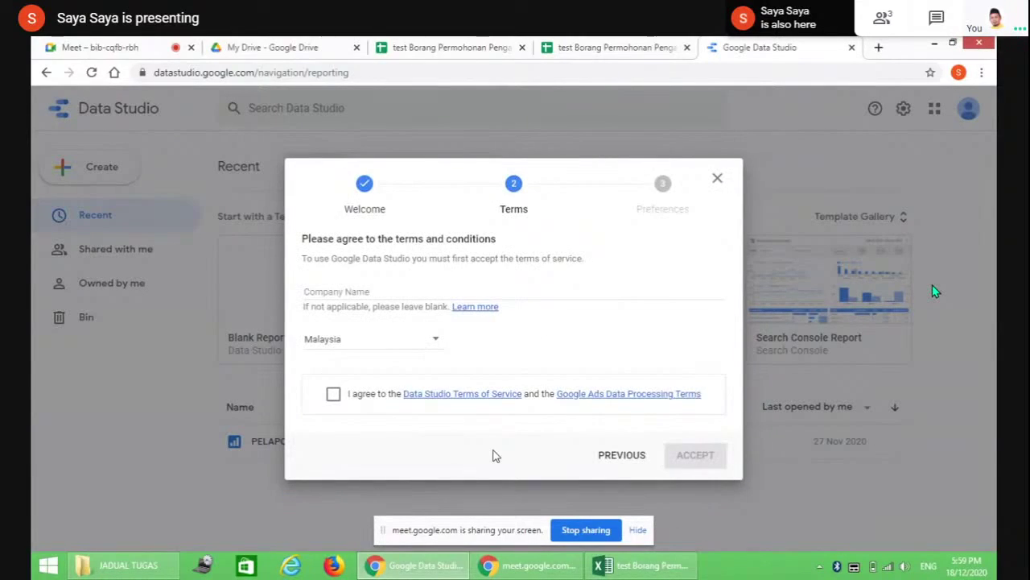
pyautogui.click(334, 394)
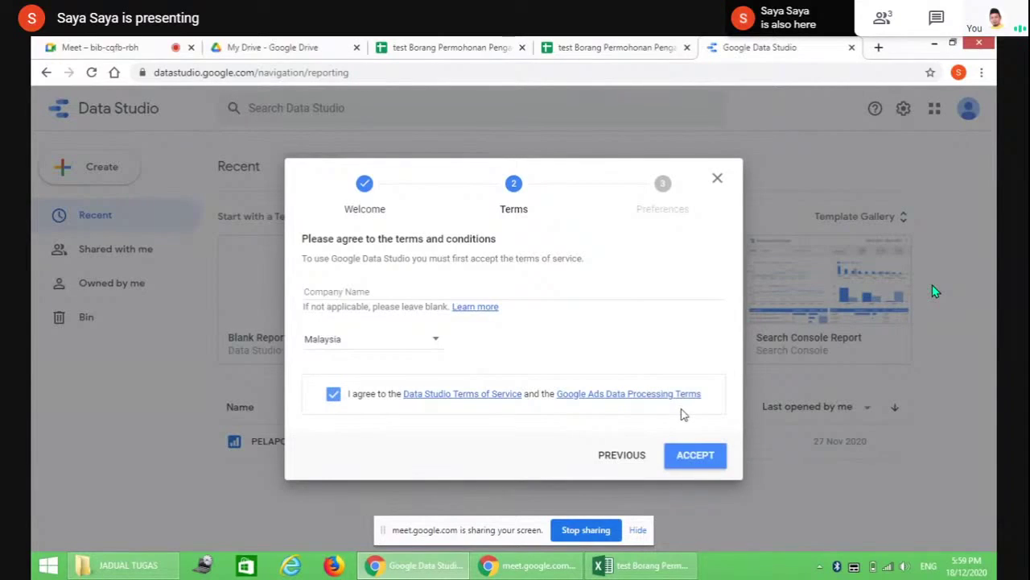
pyautogui.click(696, 456)
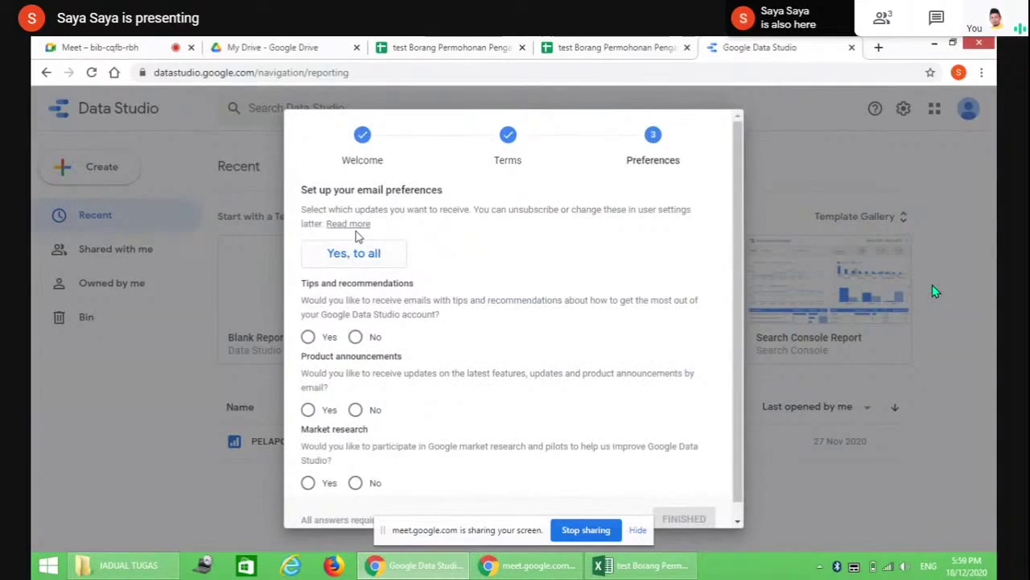
pyautogui.click(358, 255)
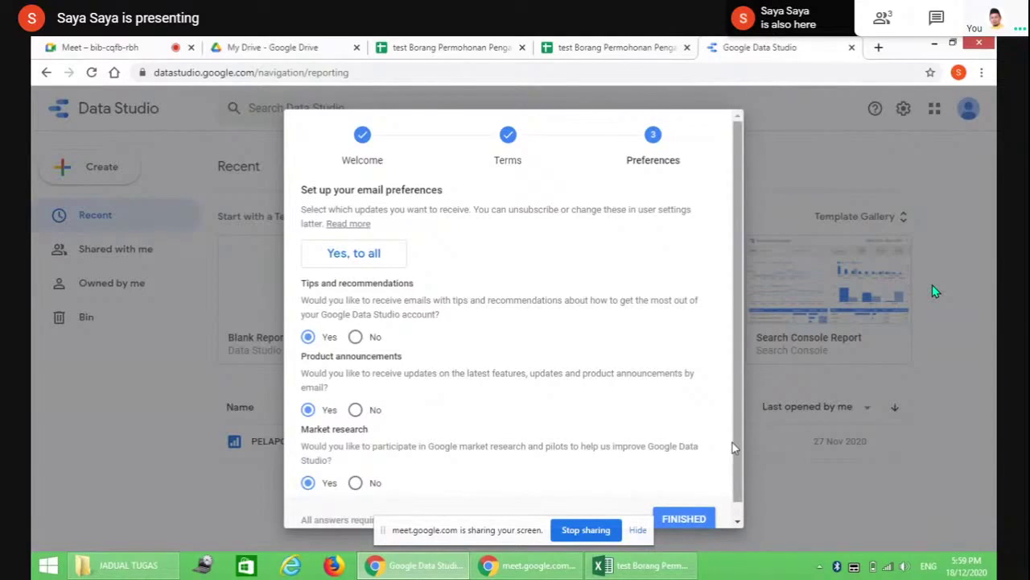
pyautogui.scroll(-1, 733, 446)
pyautogui.click(693, 505)
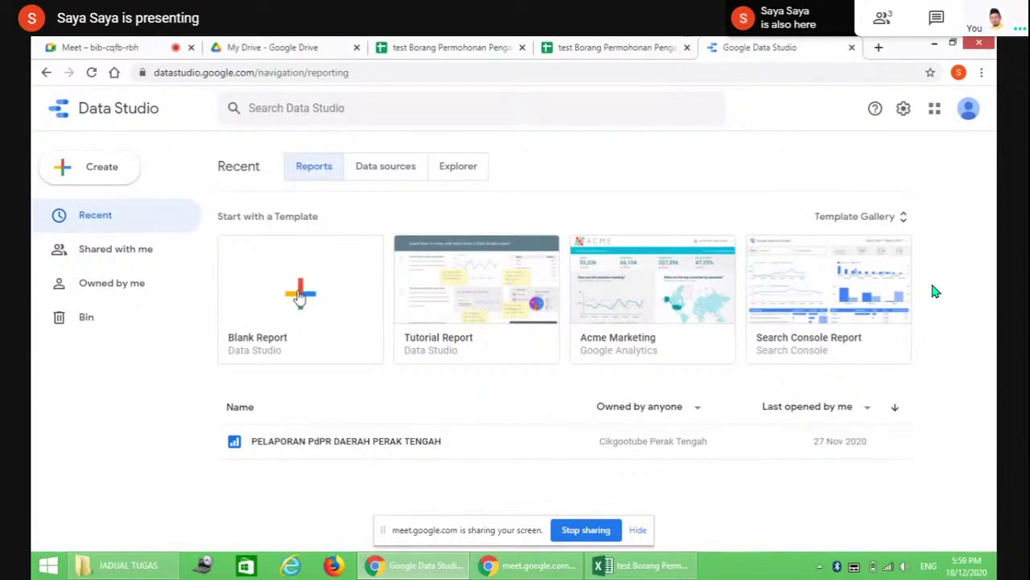
# Create a blank report and authorise Google Sheets to use the 'test Borang Permohonan Pengawas - Copy' spreadsheet.
pyautogui.click(340, 298)
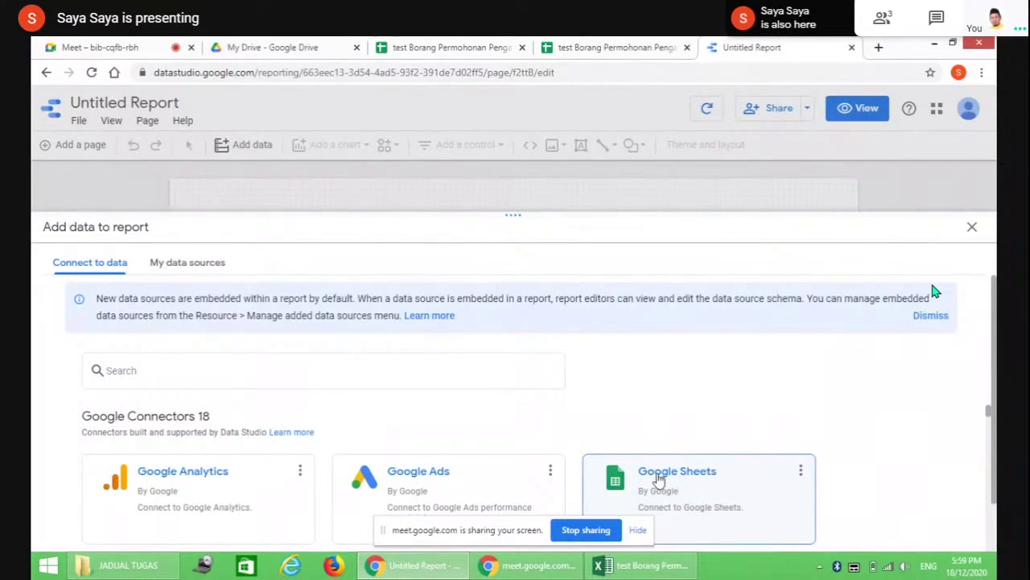
pyautogui.click(658, 478)
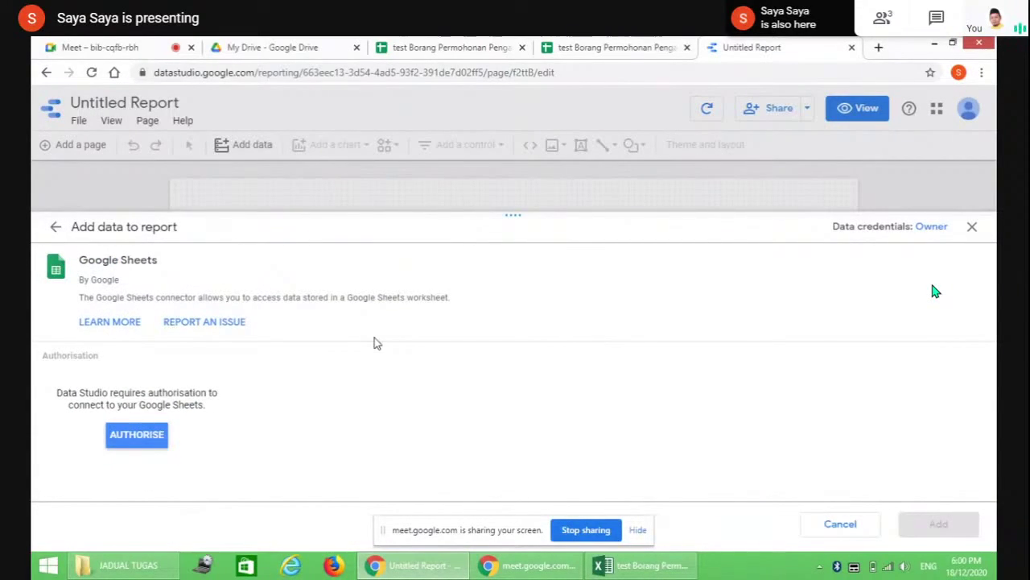
pyautogui.click(145, 438)
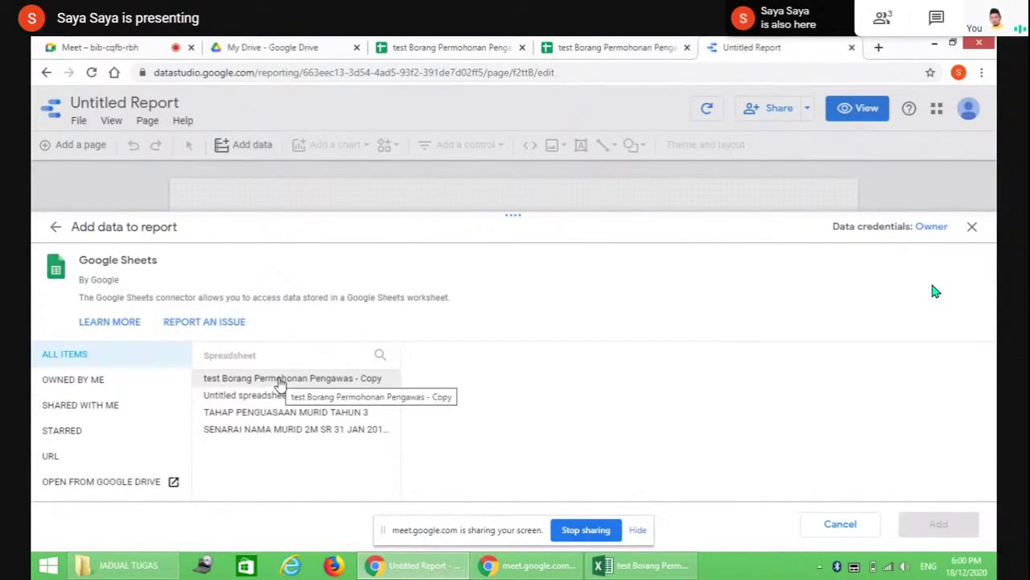
pyautogui.click(330, 383)
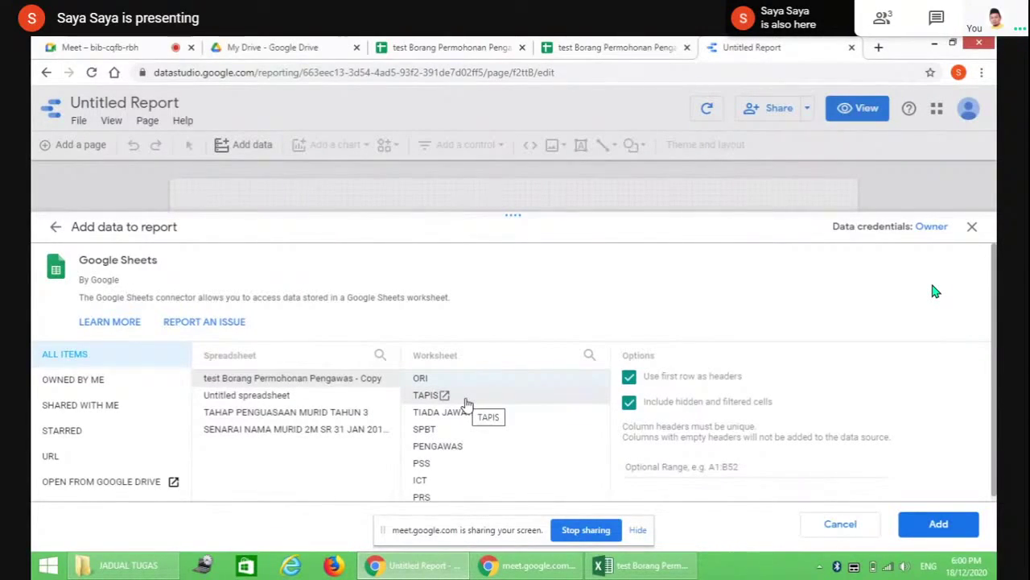
# Close the stray spreadsheet tab, then select the PENGAWAS worksheet and add it as data.
pyautogui.click(472, 452)
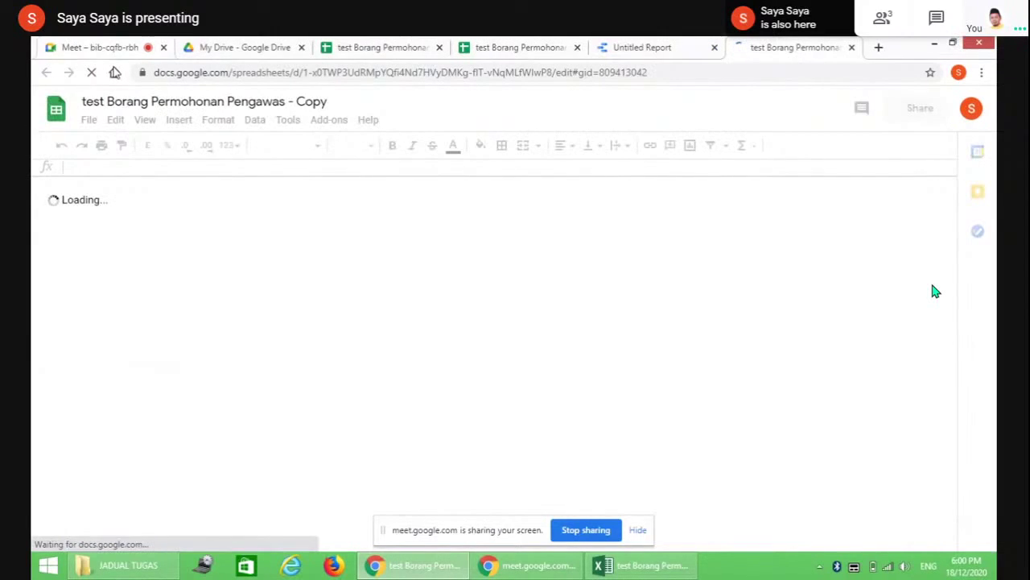
pyautogui.click(674, 46)
pyautogui.click(793, 45)
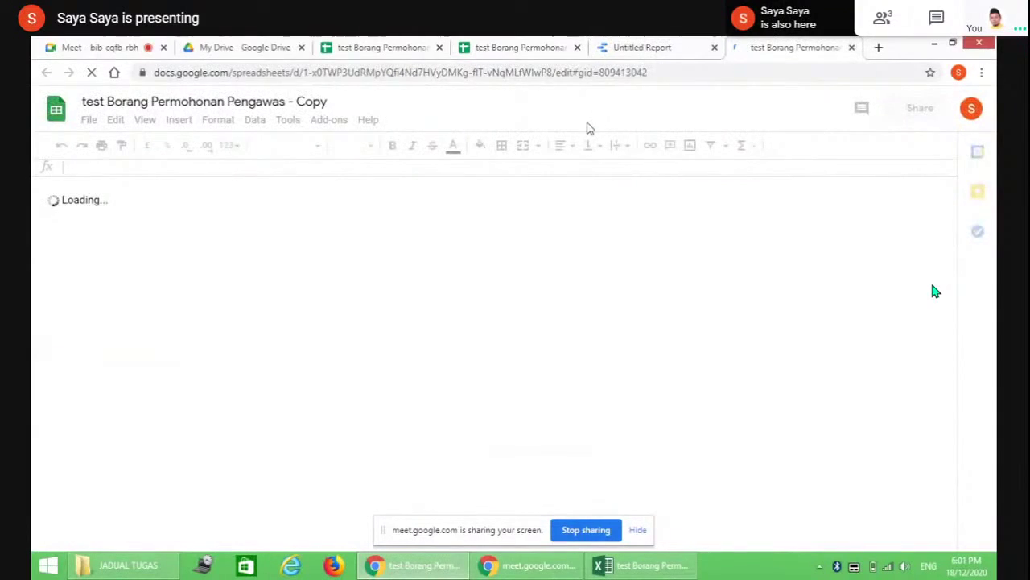
pyautogui.hotkey('ctrl', 'w')
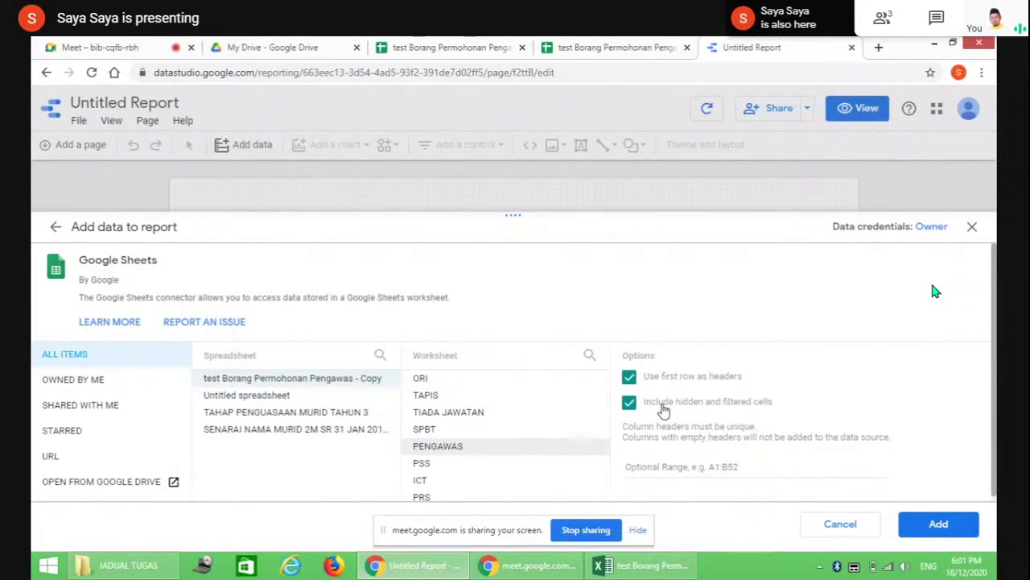
pyautogui.click(566, 451)
pyautogui.scroll(-1, 802, 506)
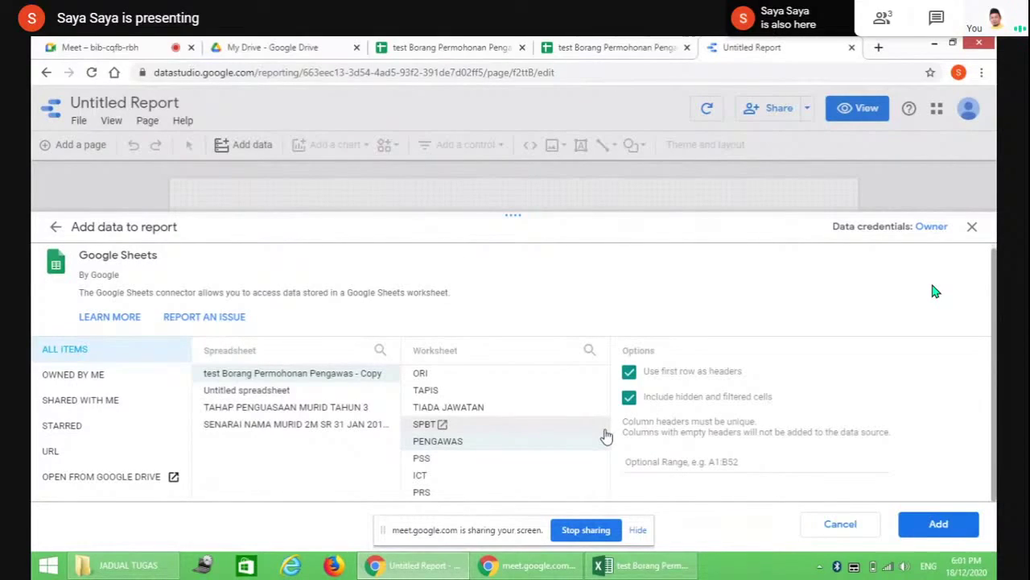
pyautogui.click(942, 527)
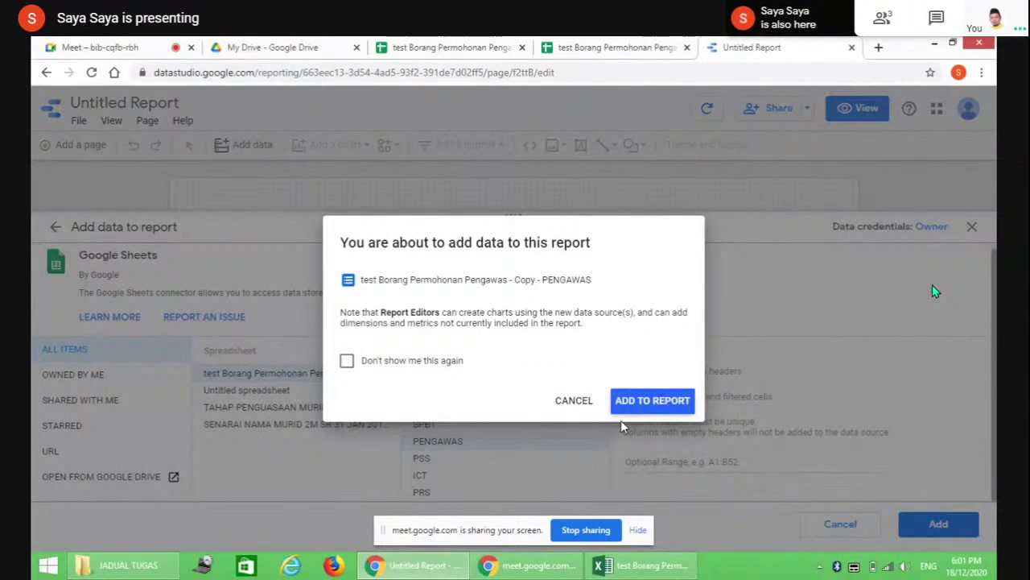
# Confirm adding the PENGAWAS data and enlarge the resulting NAMA MURID table.
pyautogui.click(634, 400)
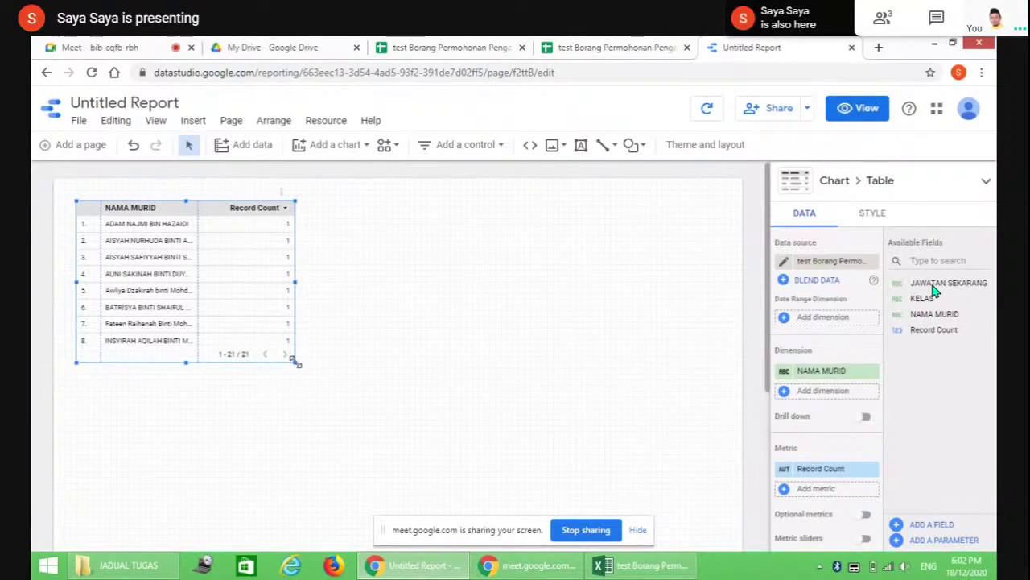
pyautogui.moveTo(294, 361); pyautogui.dragTo(546, 498)
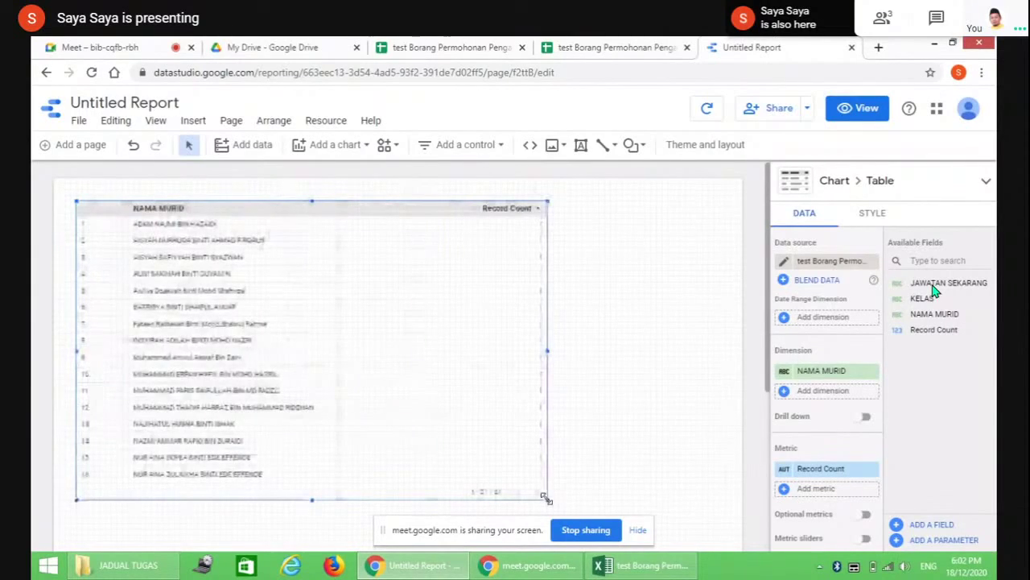
pyautogui.moveTo(71, 196); pyautogui.dragTo(50, 188)
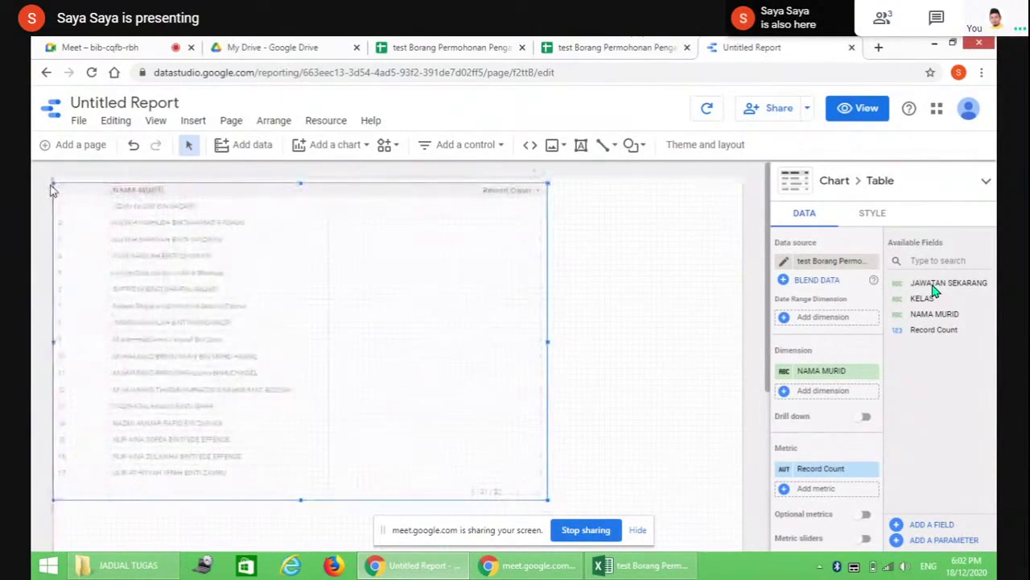
pyautogui.scroll(-3, 426, 363)
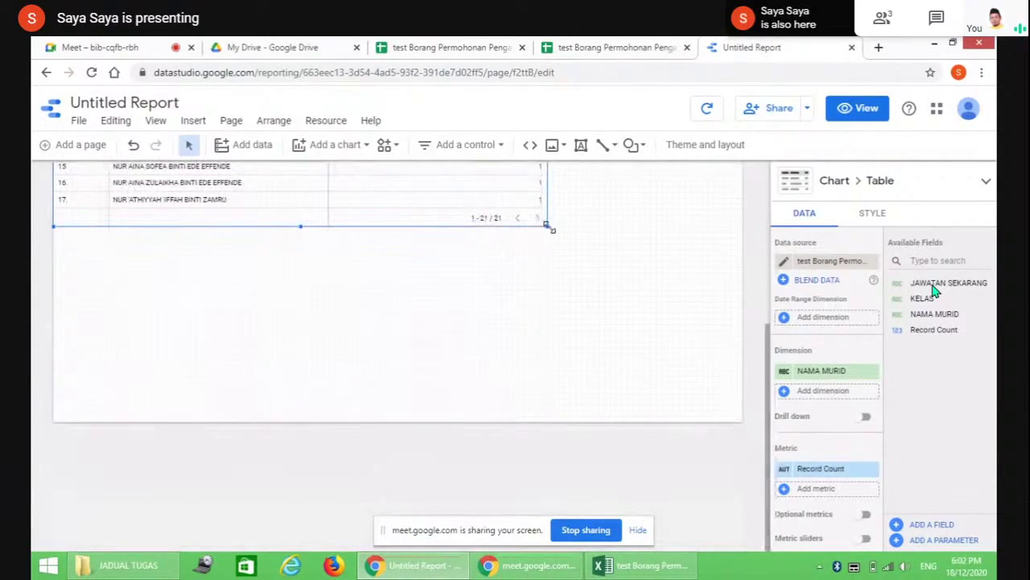
pyautogui.scroll(1, 550, 228)
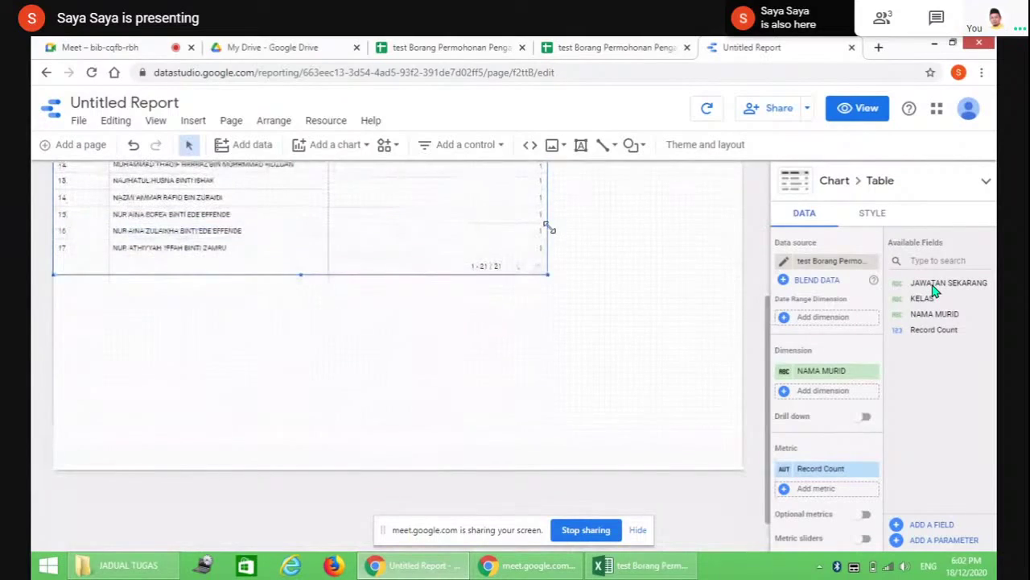
pyautogui.scroll(3, 432, 264)
# Move the NAMA MURID and Record Count table toward the centre of the page.
pyautogui.moveTo(432, 265); pyautogui.dragTo(505, 371)
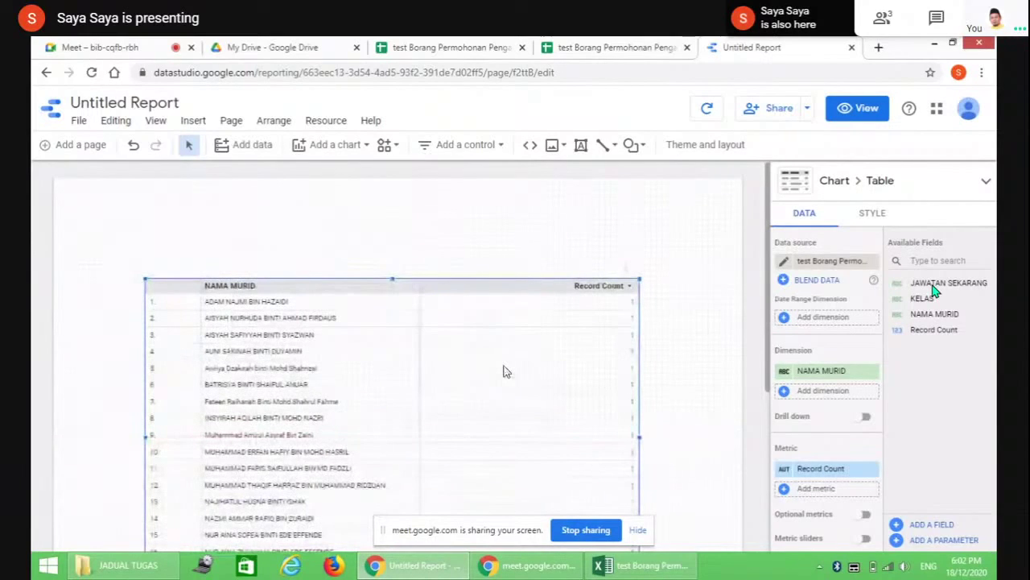
pyautogui.scroll(-2, 505, 371)
pyautogui.scroll(2, 505, 371)
pyautogui.scroll(-2, 505, 372)
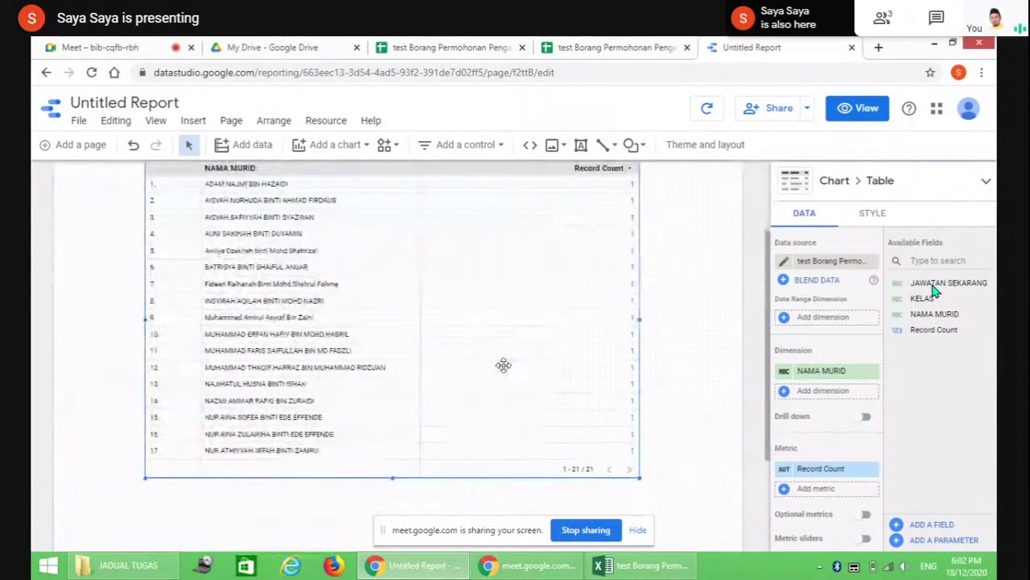
pyautogui.scroll(2, 503, 365)
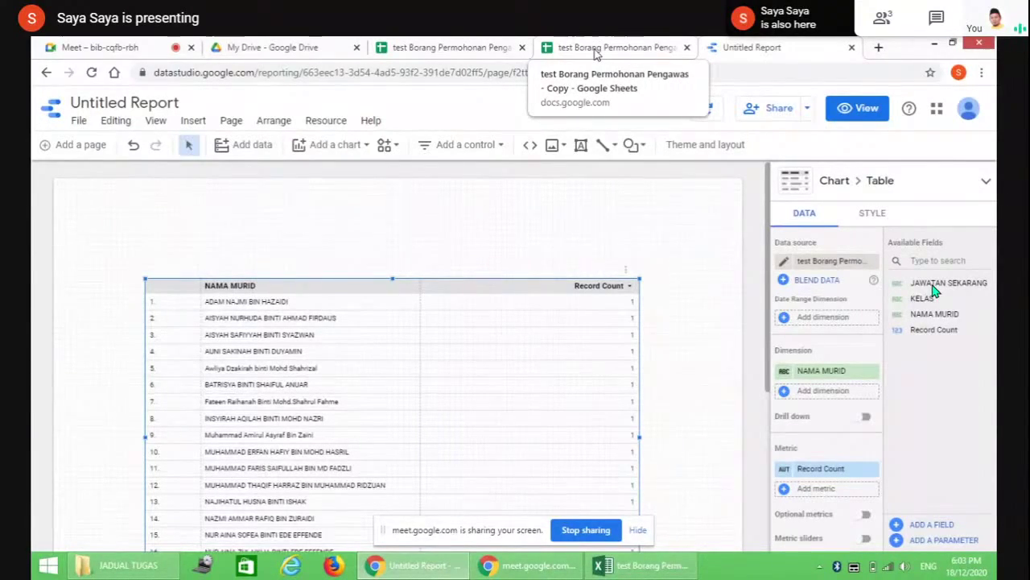
# In the PENGAWAS sheet, insert a new column C headed STATUS left of JAWATAN SEKARANG.
pyautogui.click(596, 53)
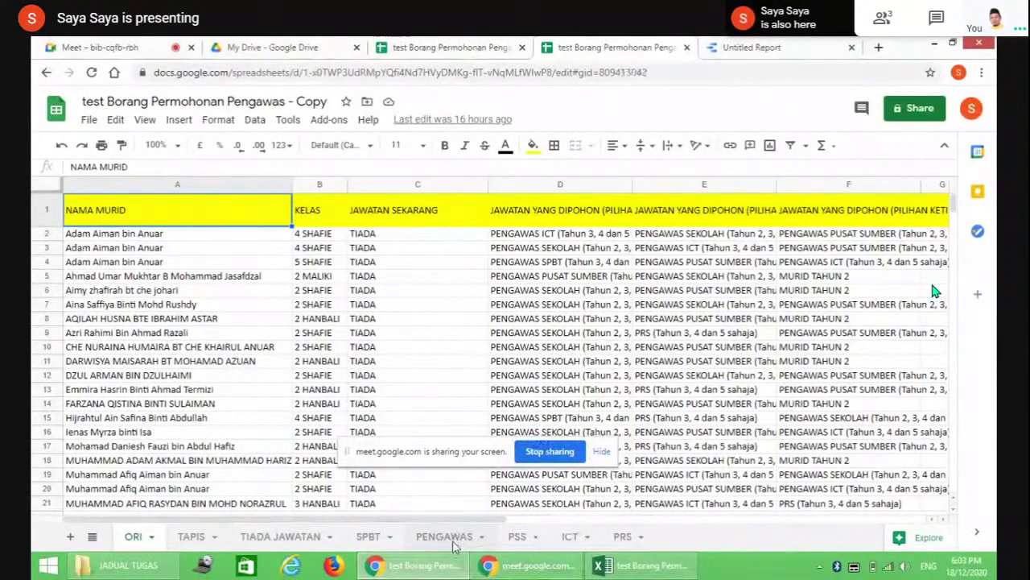
pyautogui.click(453, 541)
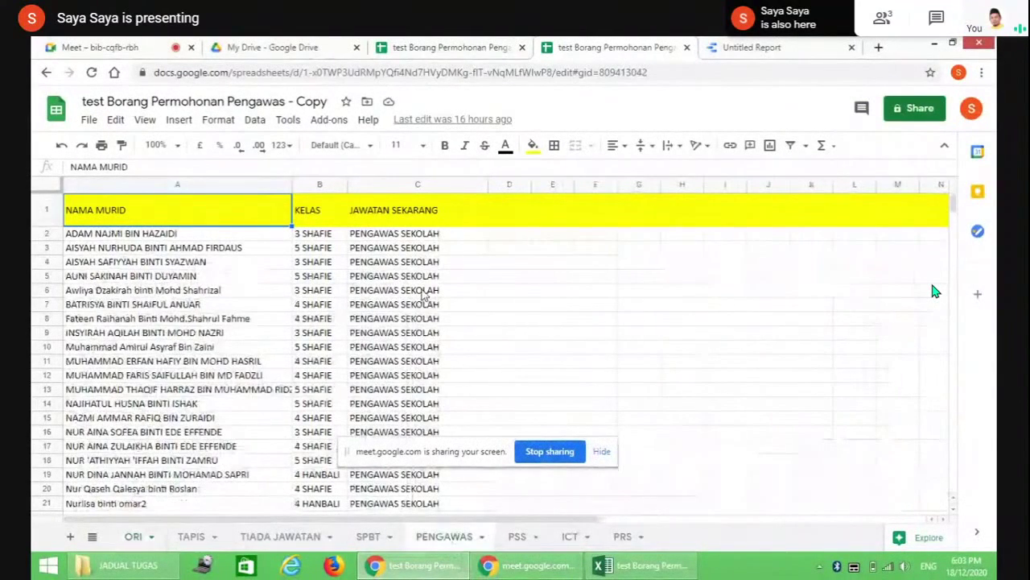
pyautogui.rightClick(392, 187)
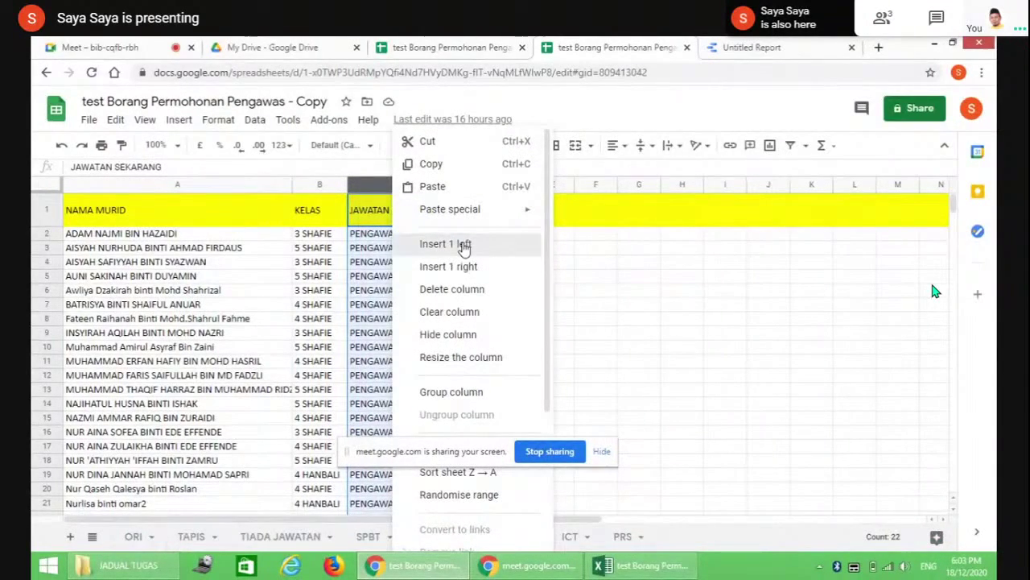
pyautogui.click(445, 244)
pyautogui.write('STATUS')
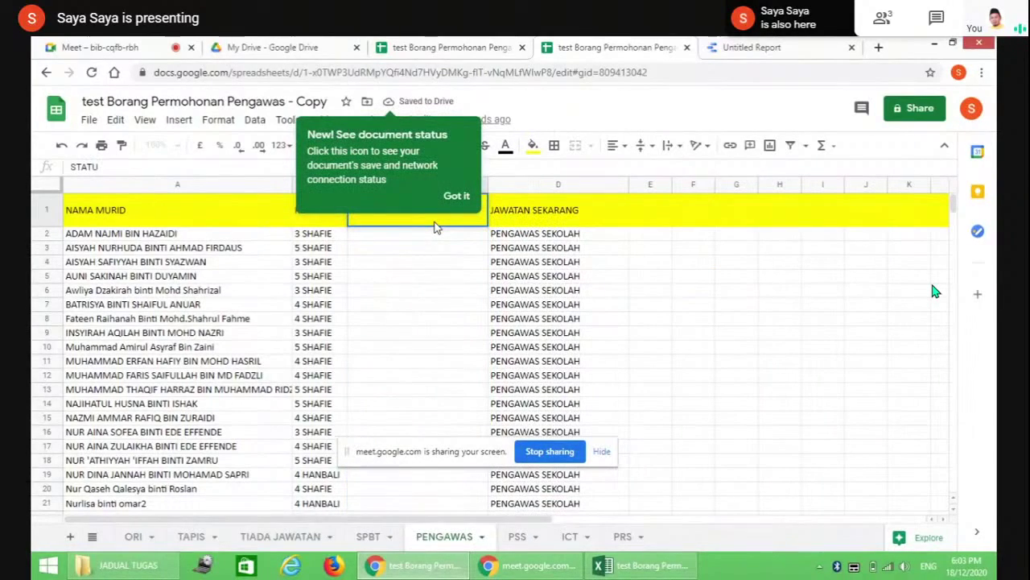
pyautogui.click(417, 289)
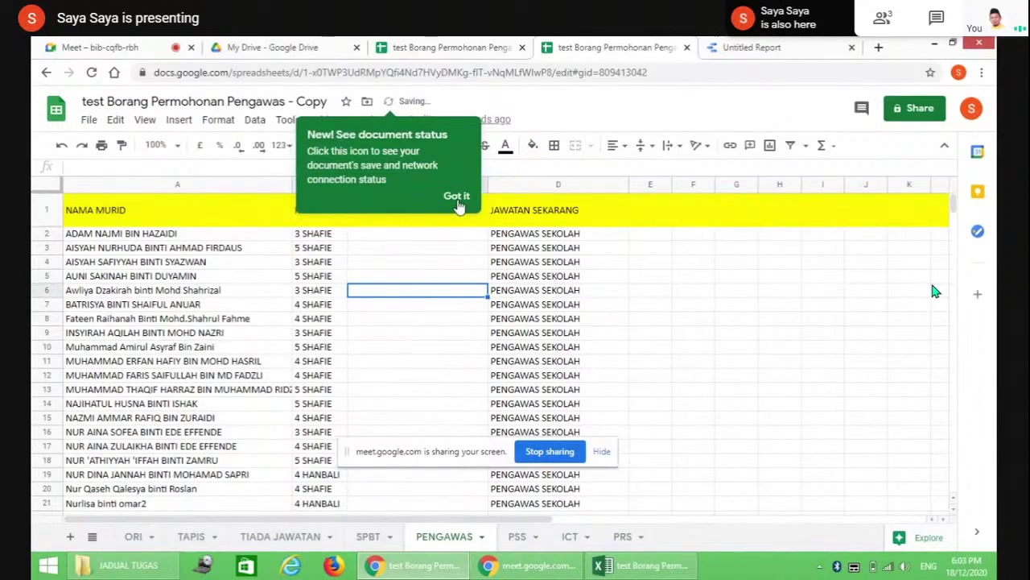
pyautogui.click(456, 197)
# Enter BERJAYA in C2 and copy it down the STATUS column through C15.
pyautogui.click(408, 235)
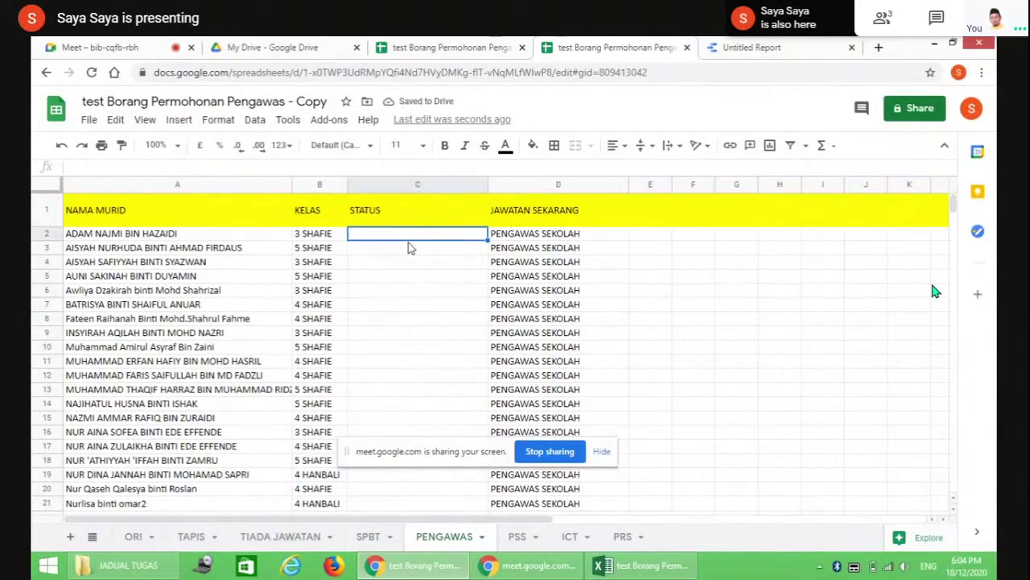
pyautogui.write('BERJAYA')
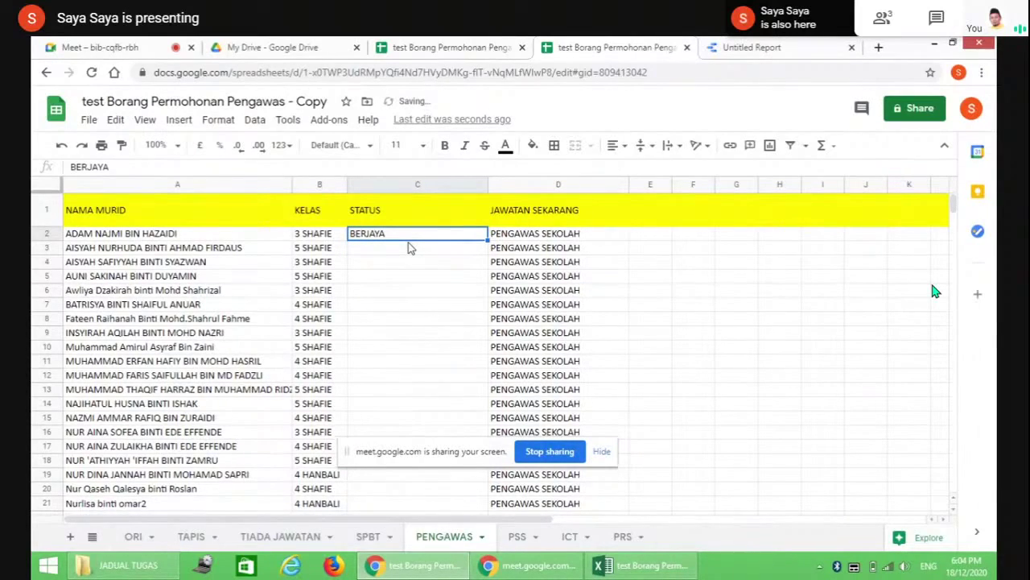
pyautogui.hotkey('ctrl', 'c')
pyautogui.click(408, 248)
pyautogui.hotkey('shift', 'Down')
pyautogui.hotkey('shift', 'Down')
pyautogui.hotkey('shift', 'Down')
pyautogui.hotkey('shift', 'Down')
pyautogui.hotkey('shift', 'Down')
pyautogui.hotkey('shift', 'Down')
pyautogui.hotkey('shift', 'Down')
pyautogui.hotkey('shift', 'Down')
pyautogui.hotkey('shift', 'Down')
pyautogui.hotkey('shift', 'Down')
pyautogui.hotkey('shift', 'Down')
pyautogui.hotkey('shift', 'Down')
pyautogui.hotkey('shift', 'Down')
pyautogui.hotkey('shift', 'Down')
pyautogui.hotkey('shift', 'Down')
pyautogui.hotkey('shift', 'Down')
pyautogui.hotkey('shift', 'Down')
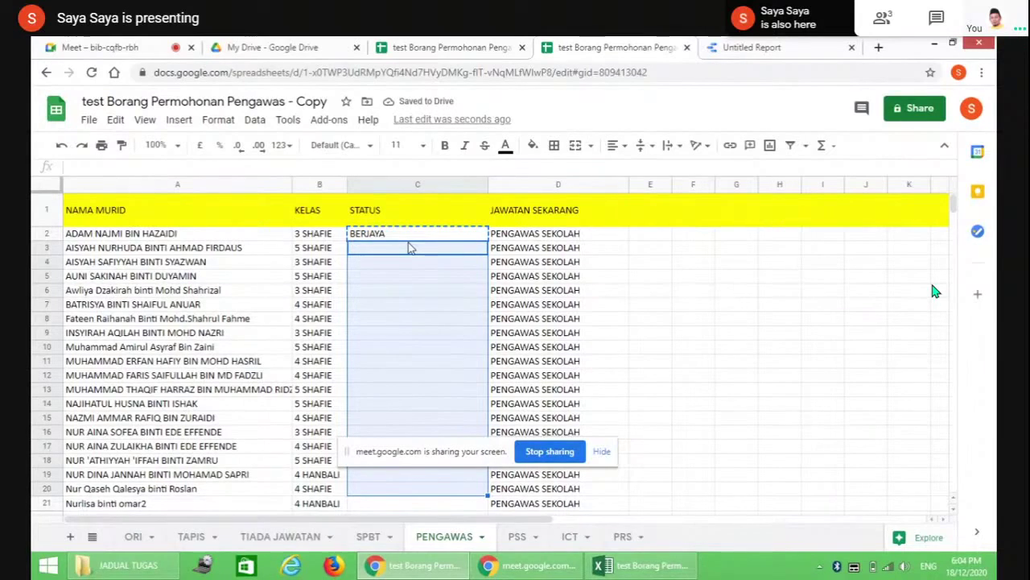
pyautogui.hotkey('shift', 'Down')
pyautogui.hotkey('shift', 'Down')
pyautogui.hotkey('shift', 'Down')
pyautogui.hotkey('shift', 'Down')
pyautogui.hotkey('shift', 'Down')
pyautogui.hotkey('shift', 'Up')
pyautogui.hotkey('shift', 'Up')
pyautogui.hotkey('shift', 'Up')
pyautogui.hotkey('shift', 'Up')
pyautogui.hotkey('shift', 'Up')
pyautogui.hotkey('shift', 'Up')
pyautogui.hotkey('shift', 'Up')
pyautogui.hotkey('shift', 'Up')
pyautogui.hotkey('shift', 'Up')
pyautogui.hotkey('shift', 'Up')
pyautogui.hotkey('ctrl', 'v')
pyautogui.click(408, 247)
# Enter TIDAK BERJAYA in C16 and copy it into C17 to C22.
pyautogui.press('Down')
pyautogui.press('Down')
pyautogui.press('Down')
pyautogui.press('Down')
pyautogui.press('Down')
pyautogui.press('Down')
pyautogui.press('Down')
pyautogui.press('Down')
pyautogui.press('Down')
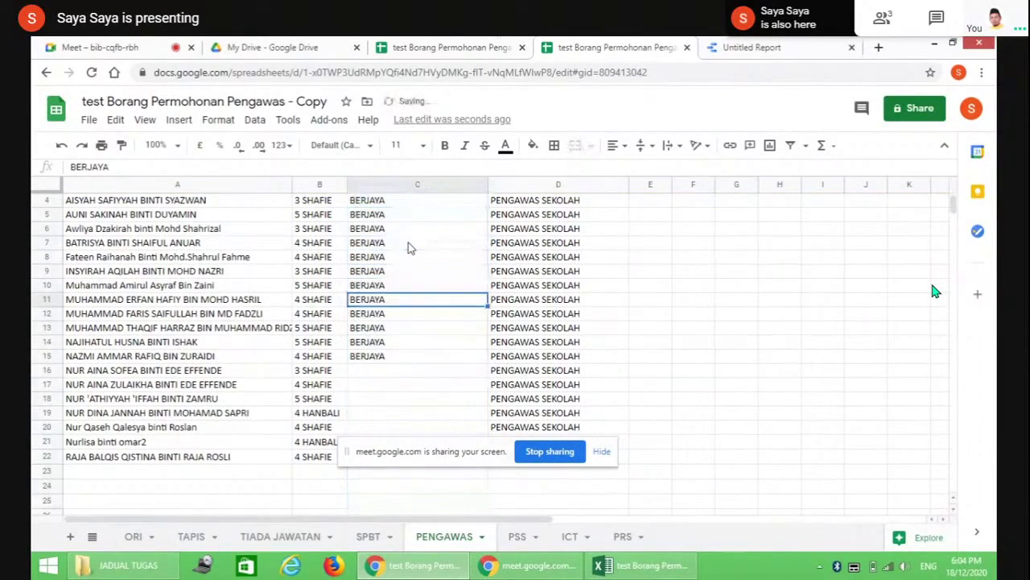
pyautogui.write('TIDAK')
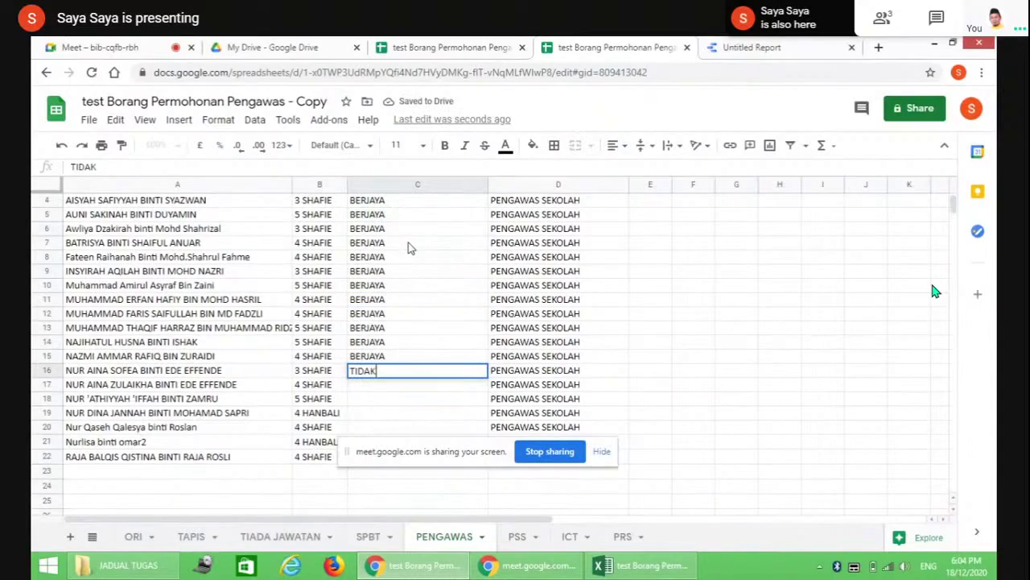
pyautogui.write(' BERJAYA')
pyautogui.press('Up')
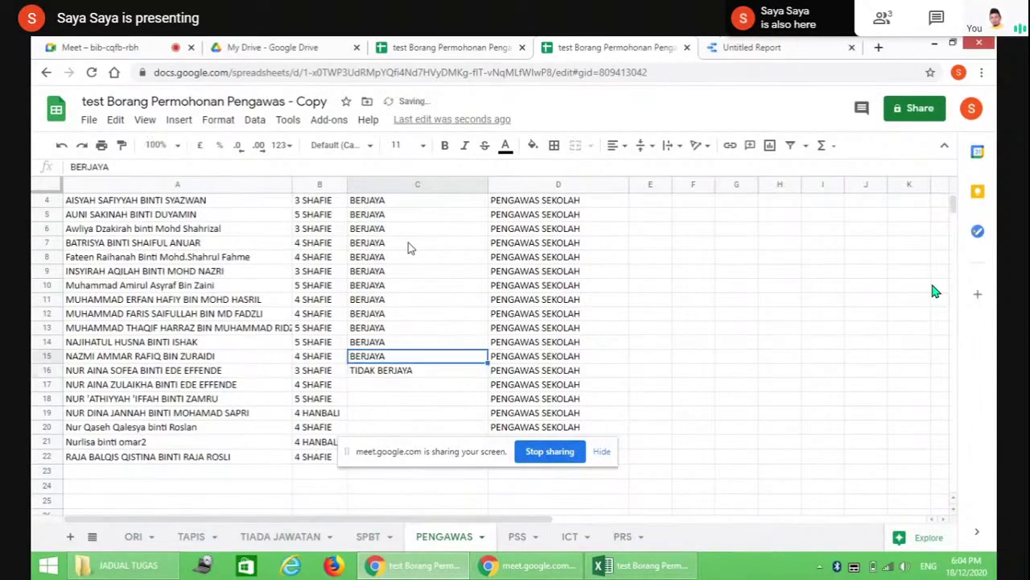
pyautogui.press('Down')
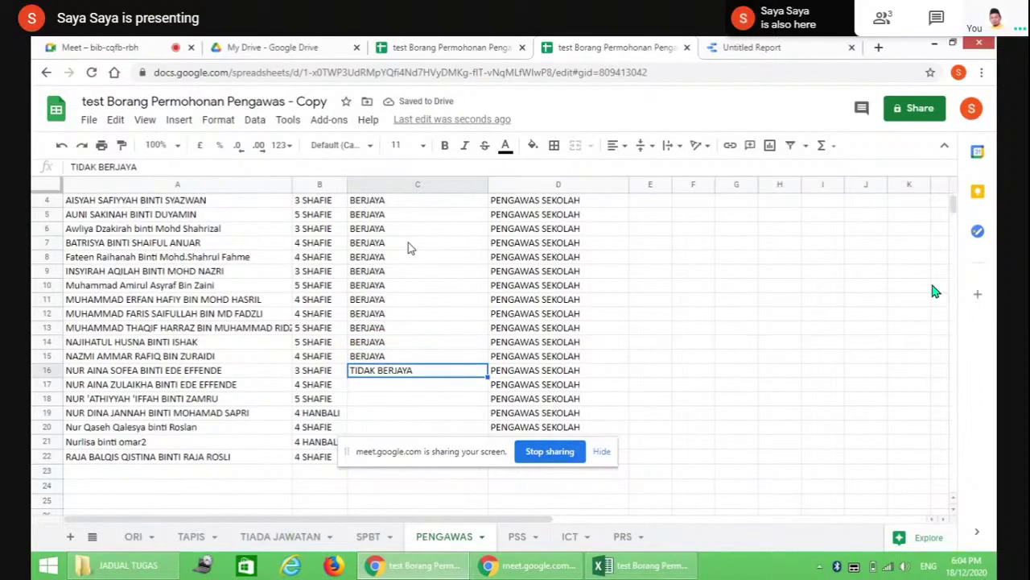
pyautogui.hotkey('ctrl', 'c')
pyautogui.press('Down')
pyautogui.hotkey('shift', 'Down')
pyautogui.hotkey('shift', 'Down')
pyautogui.hotkey('shift', 'Down')
pyautogui.hotkey('shift', 'Down')
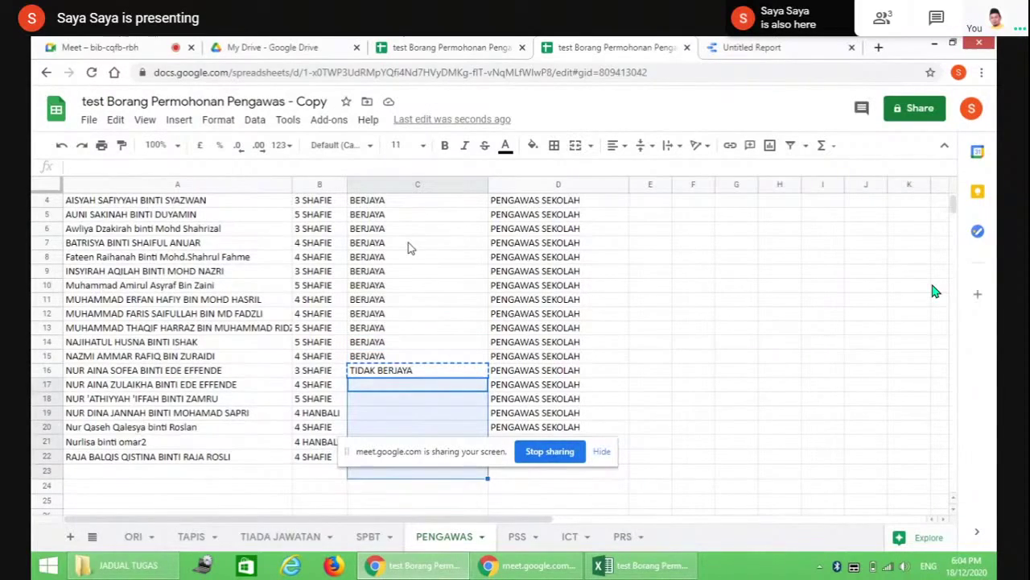
pyautogui.hotkey('ctrl', 'v')
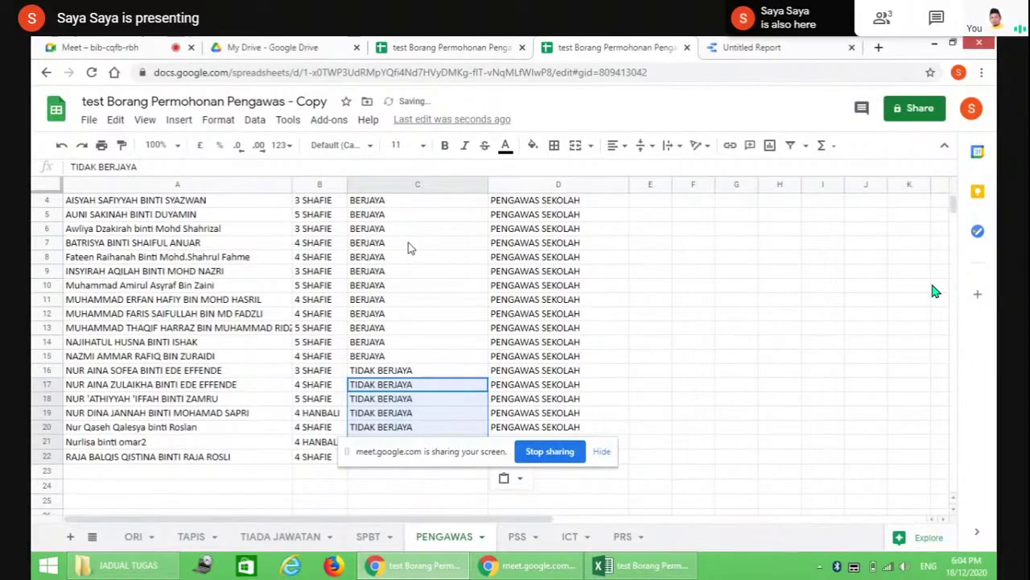
pyautogui.moveTo(469, 453); pyautogui.dragTo(360, 501)
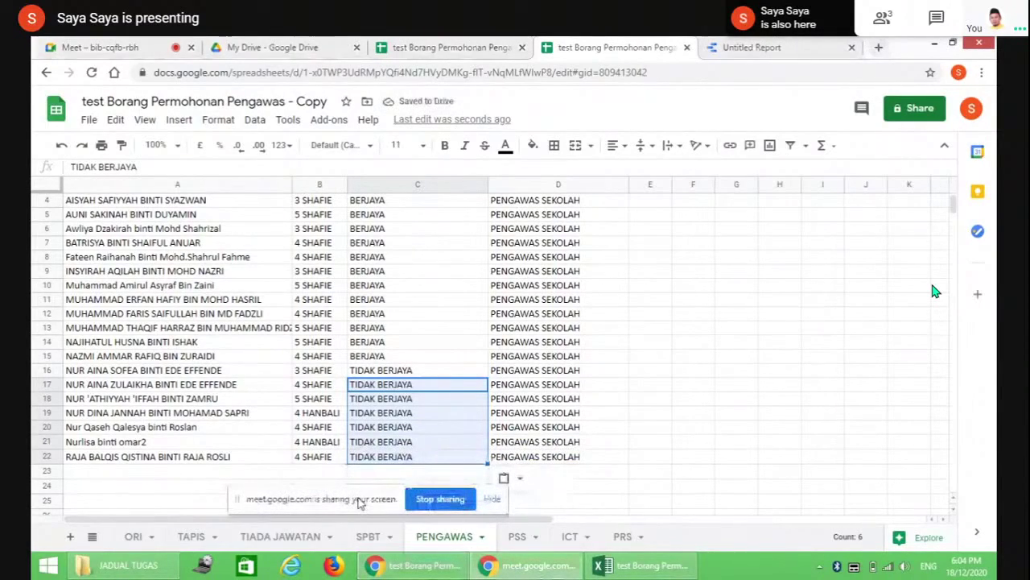
pyautogui.click(647, 414)
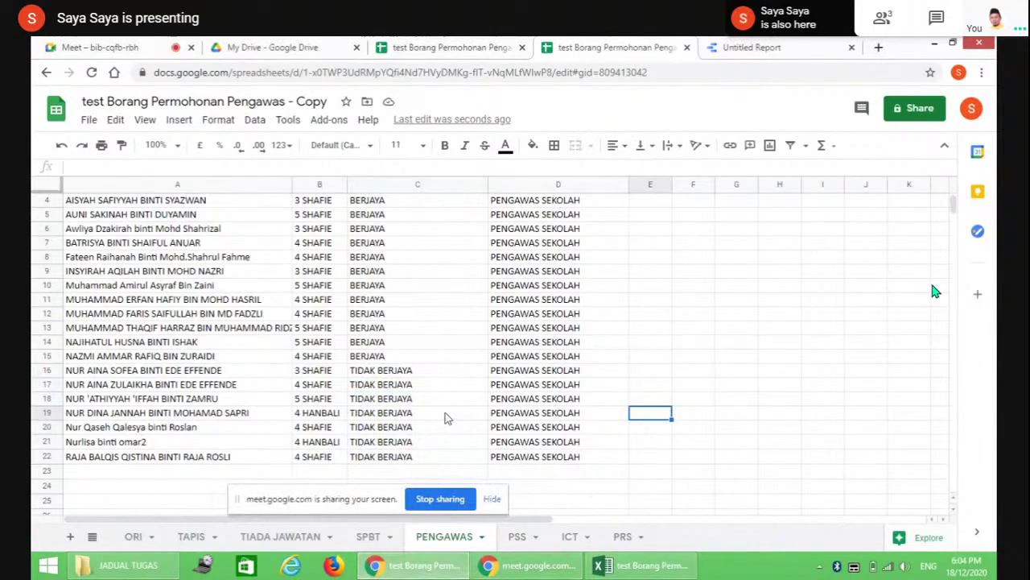
# Return to the Untitled Report tab and open the Resource menu.
pyautogui.click(727, 50)
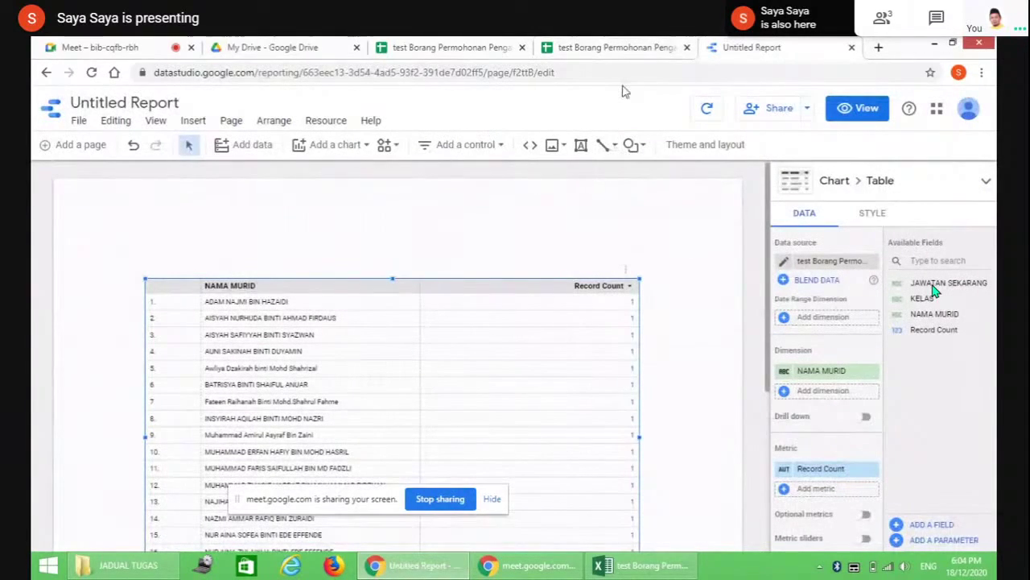
pyautogui.click(326, 120)
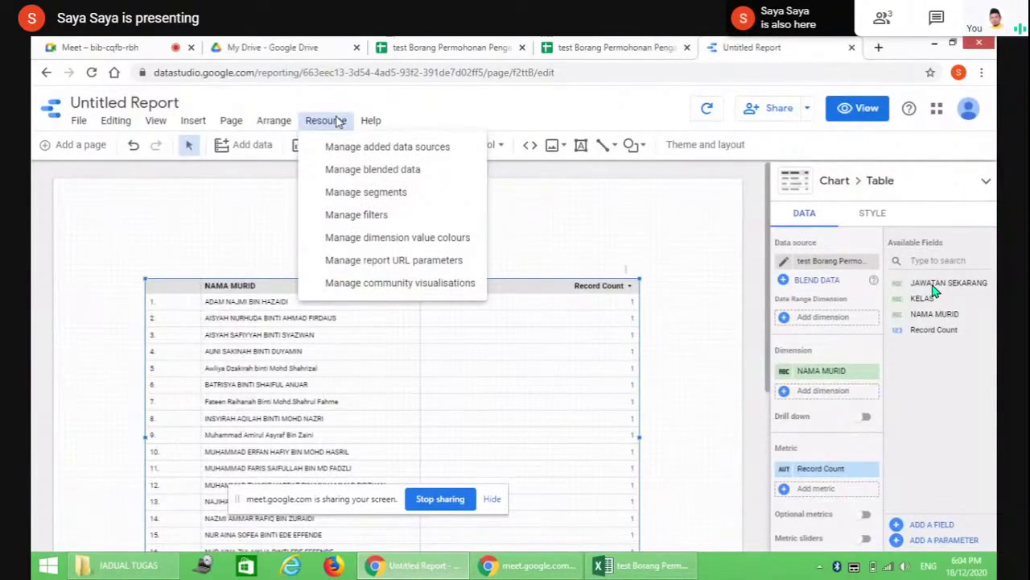
# Edit the spreadsheet data source, refresh its fields to pick up STATUS, and apply the changes.
pyautogui.click(344, 155)
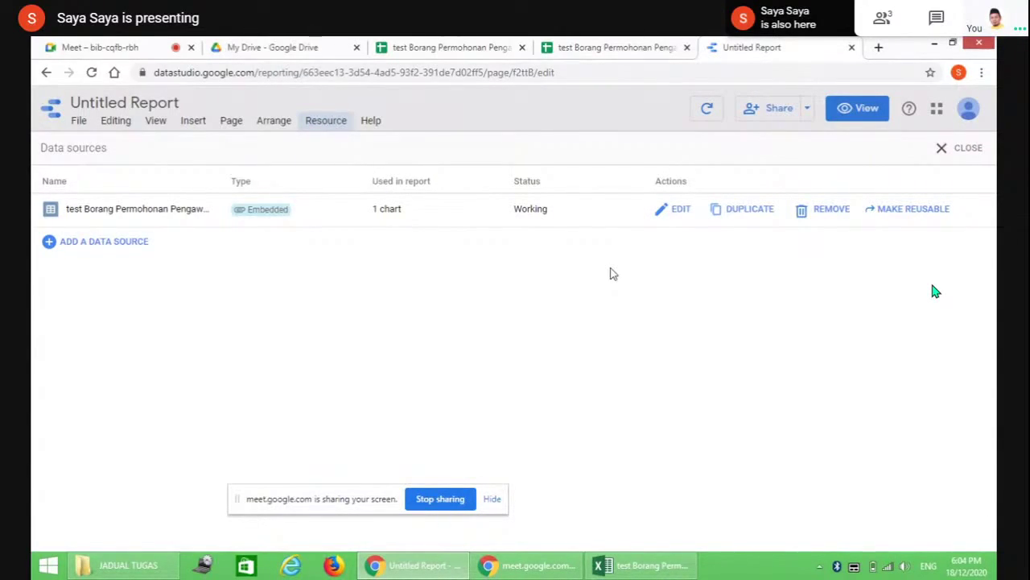
pyautogui.click(680, 213)
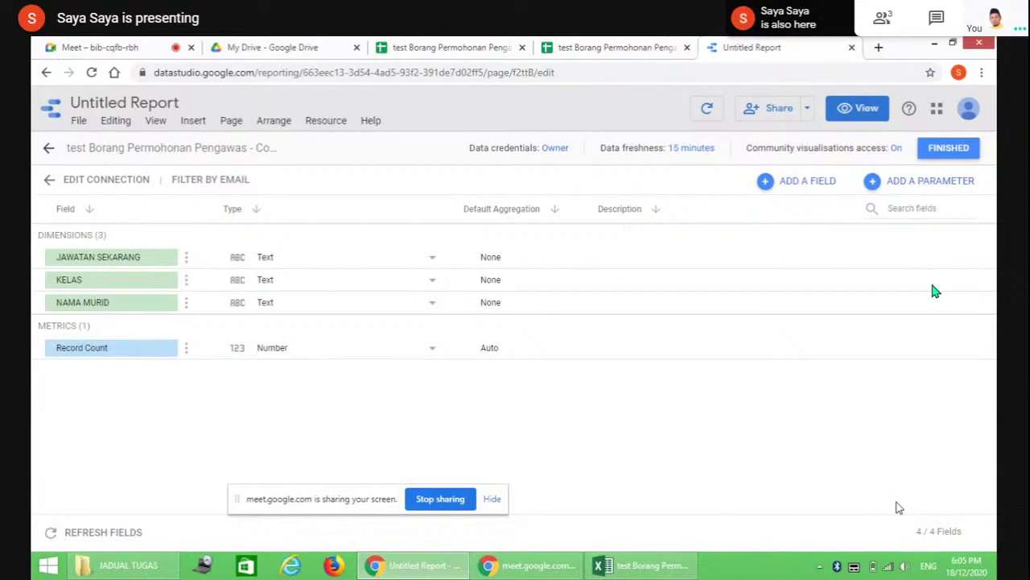
pyautogui.click(76, 348)
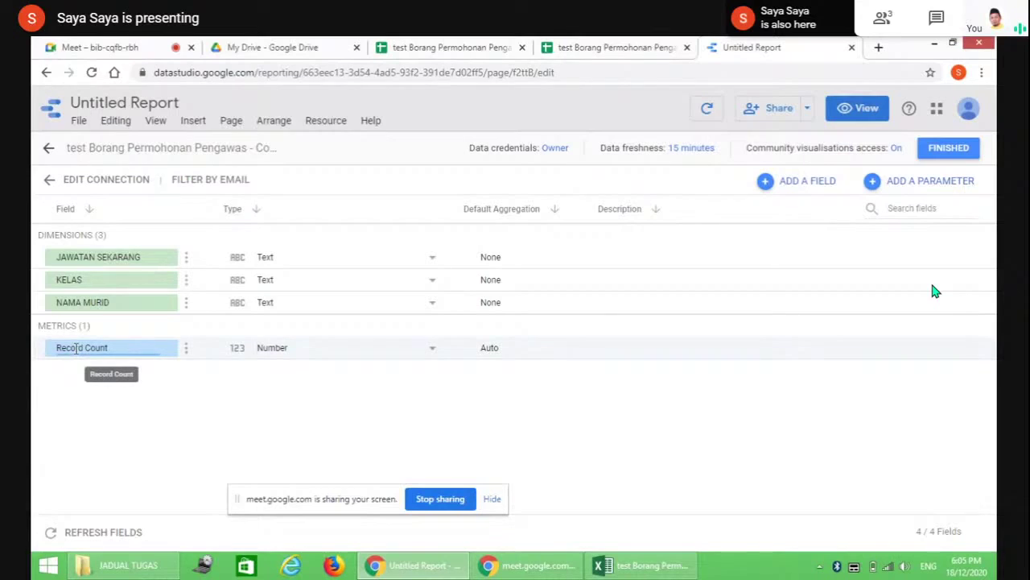
pyautogui.click(74, 534)
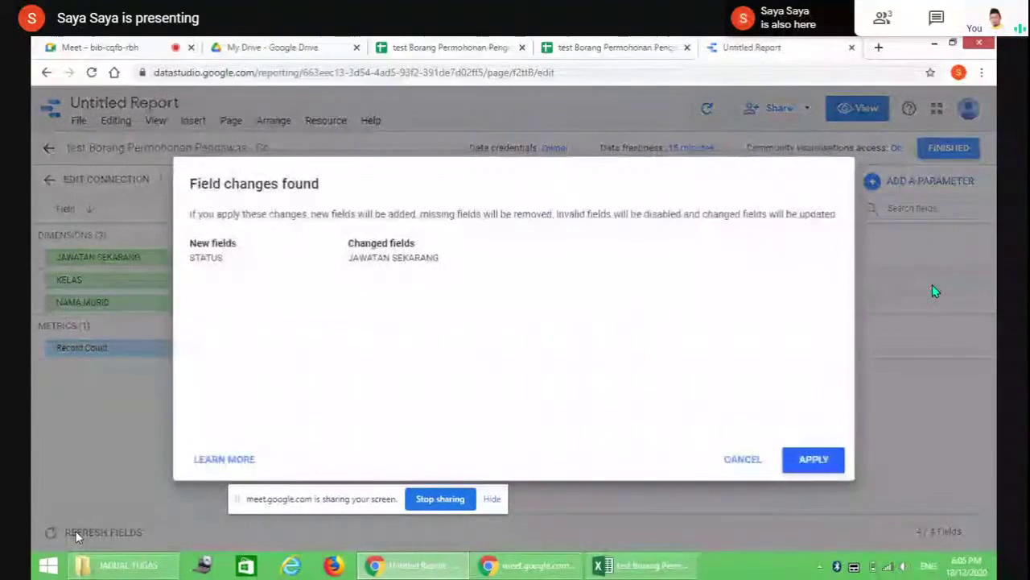
pyautogui.click(805, 459)
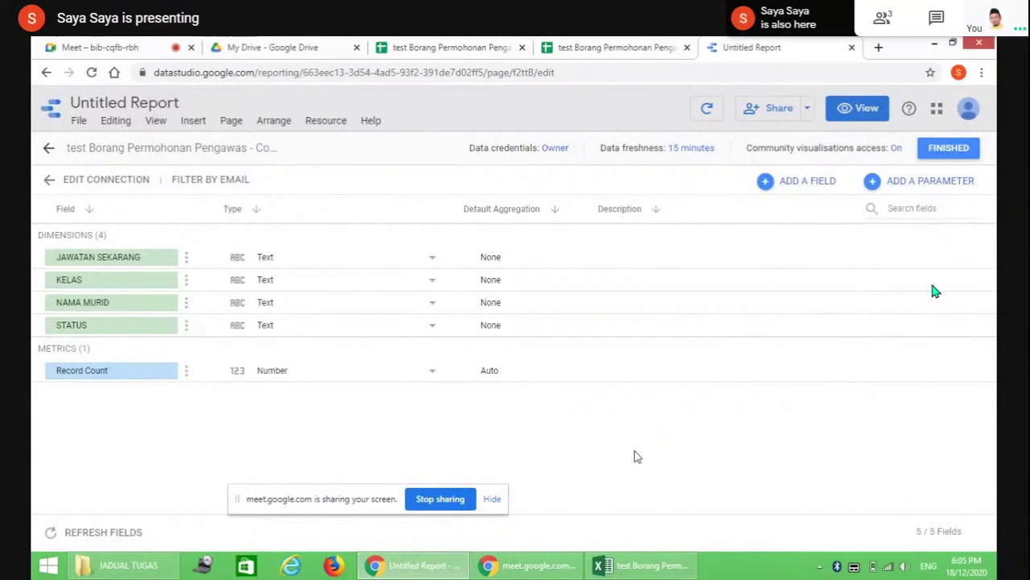
pyautogui.click(938, 149)
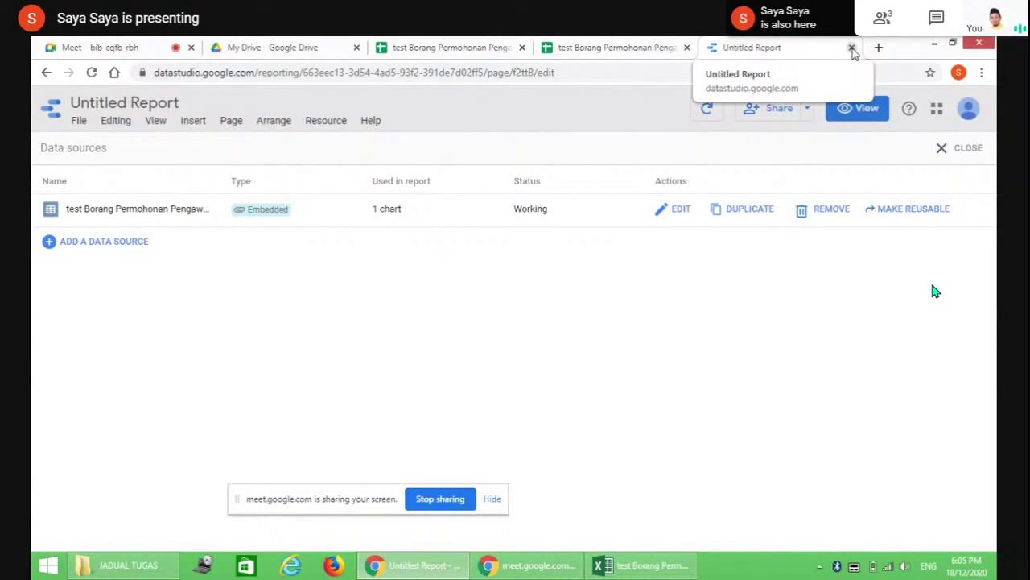
# Add KELAS and STATUS as table dimensions after NAMA MURID and remove the Record Count metric.
pyautogui.click(953, 150)
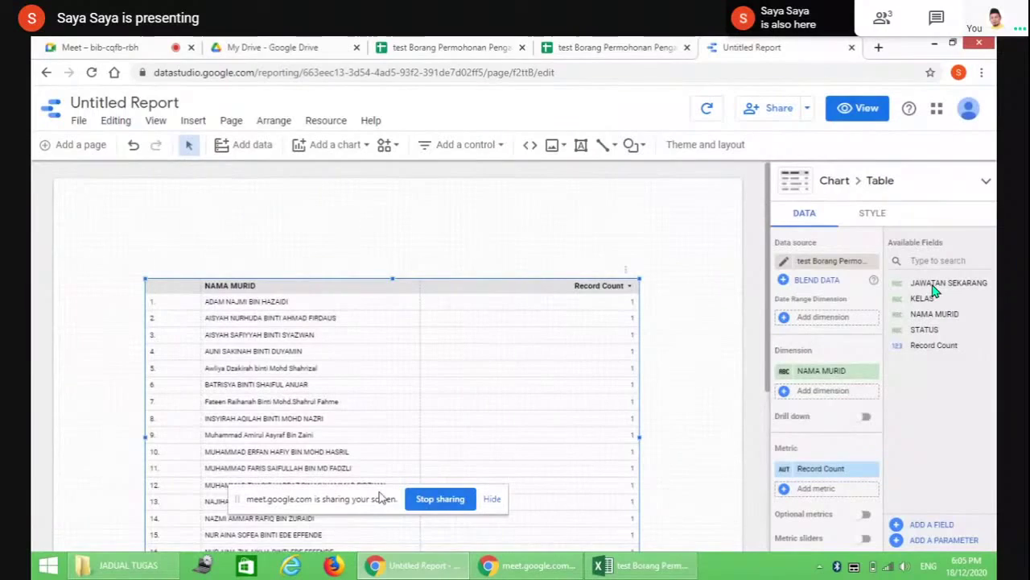
pyautogui.moveTo(352, 505); pyautogui.dragTo(509, 576)
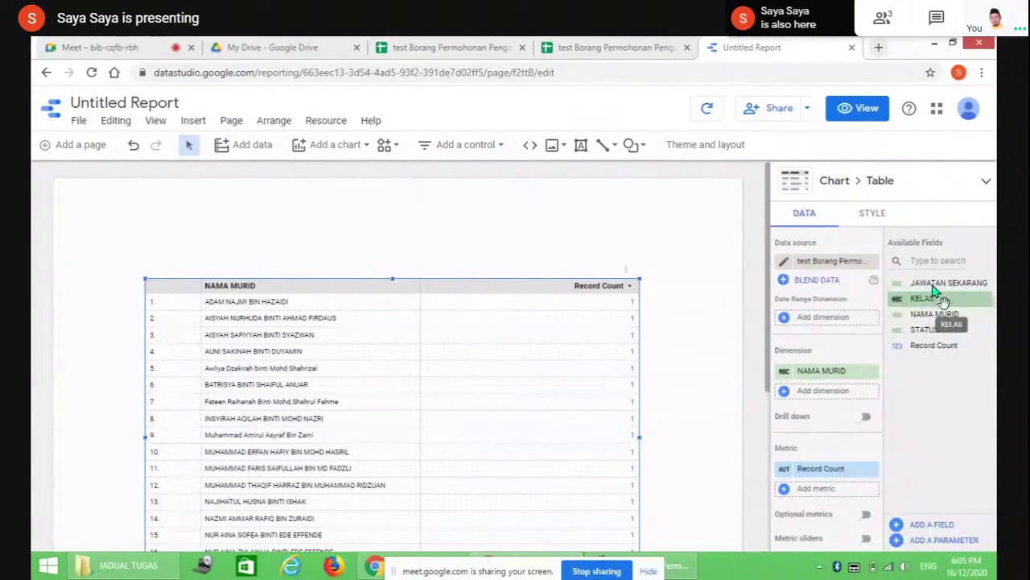
pyautogui.moveTo(938, 294)
pyautogui.mouseDown()
pyautogui.moveTo(793, 301)
pyautogui.moveTo(450, 394)
pyautogui.moveTo(460, 341)
pyautogui.moveTo(835, 328)
pyautogui.moveTo(839, 404)
pyautogui.moveTo(936, 302)
pyautogui.mouseUp()
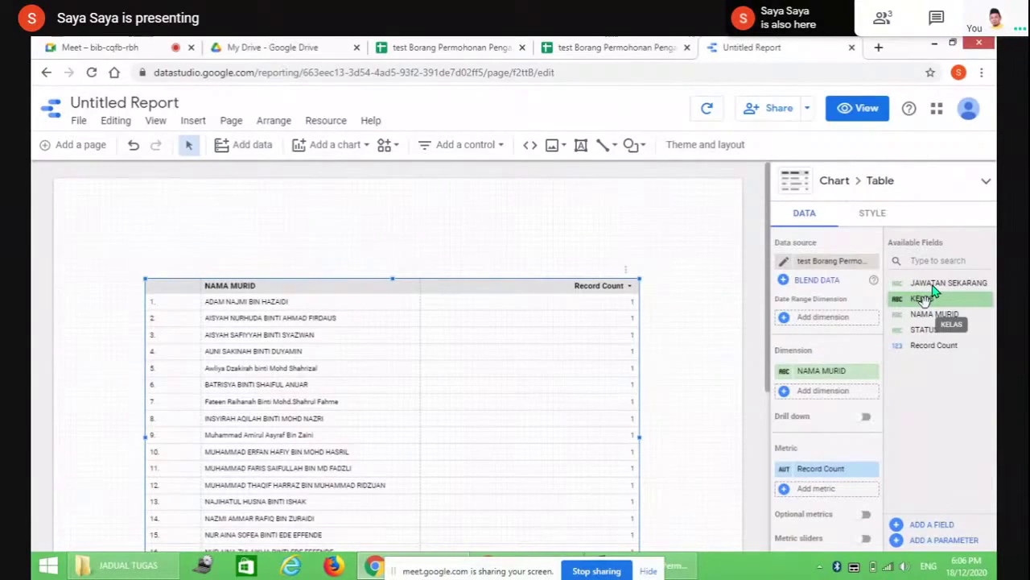
pyautogui.moveTo(920, 299); pyautogui.dragTo(824, 407)
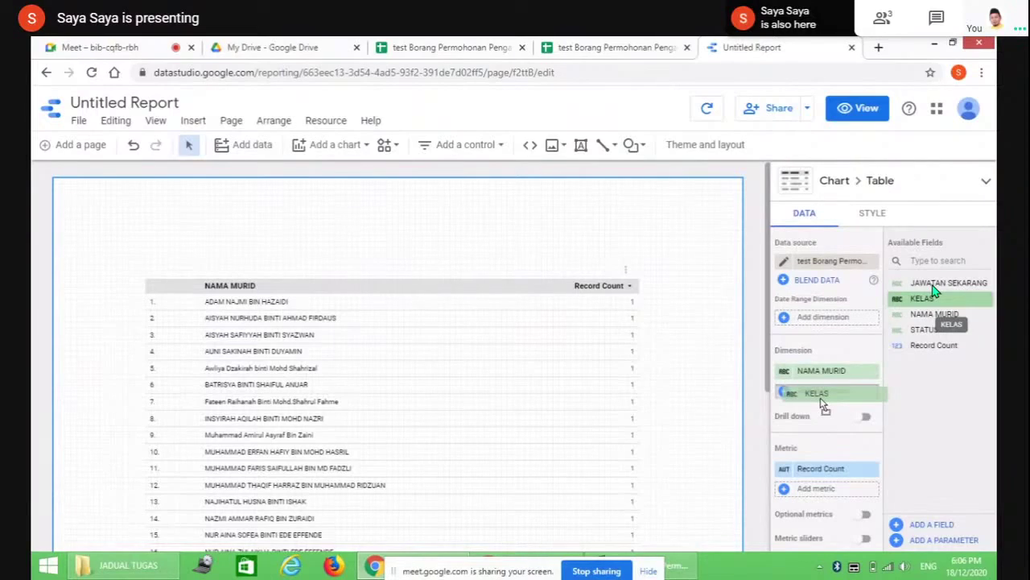
pyautogui.moveTo(825, 405); pyautogui.dragTo(819, 394)
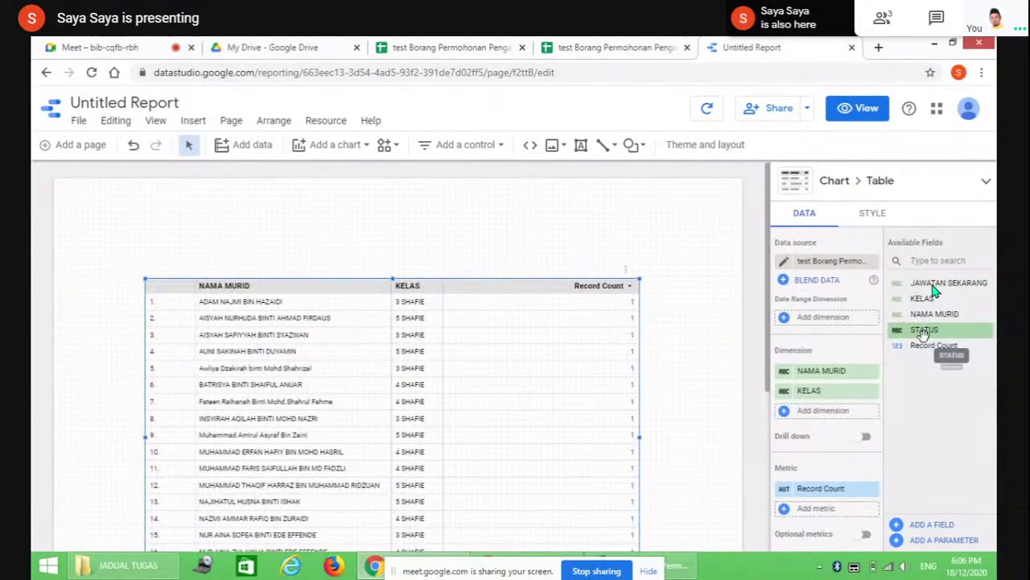
pyautogui.moveTo(925, 334); pyautogui.dragTo(819, 417)
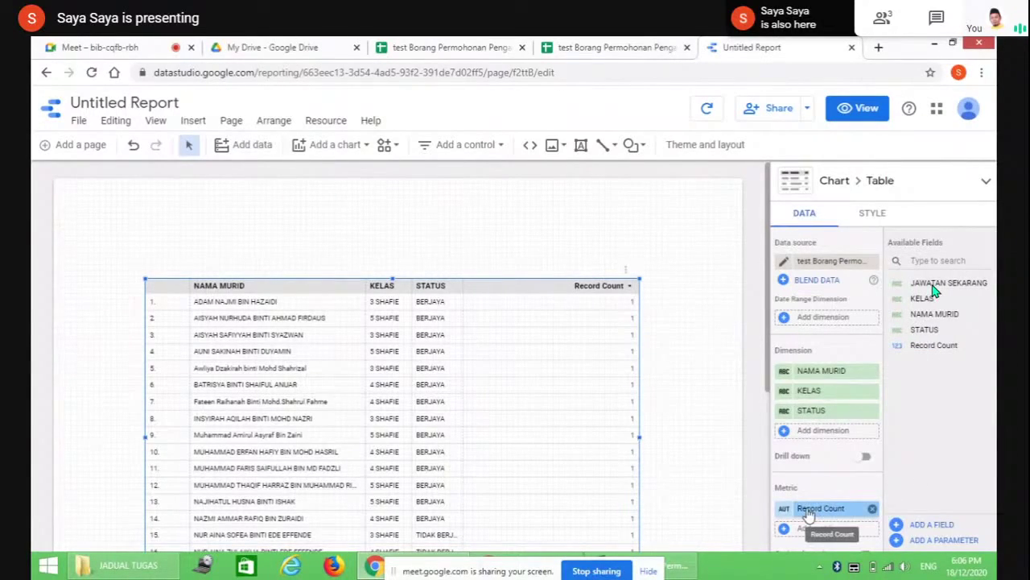
pyautogui.click(872, 509)
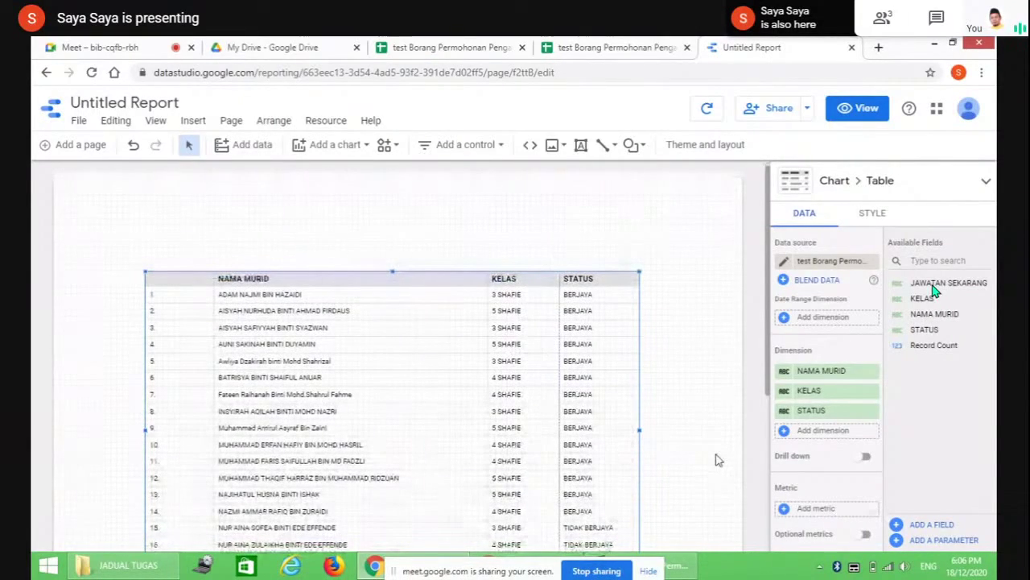
# Set the table's sort field to NAMA MURID in ascending order.
pyautogui.scroll(-3, 719, 459)
pyautogui.scroll(2, 719, 459)
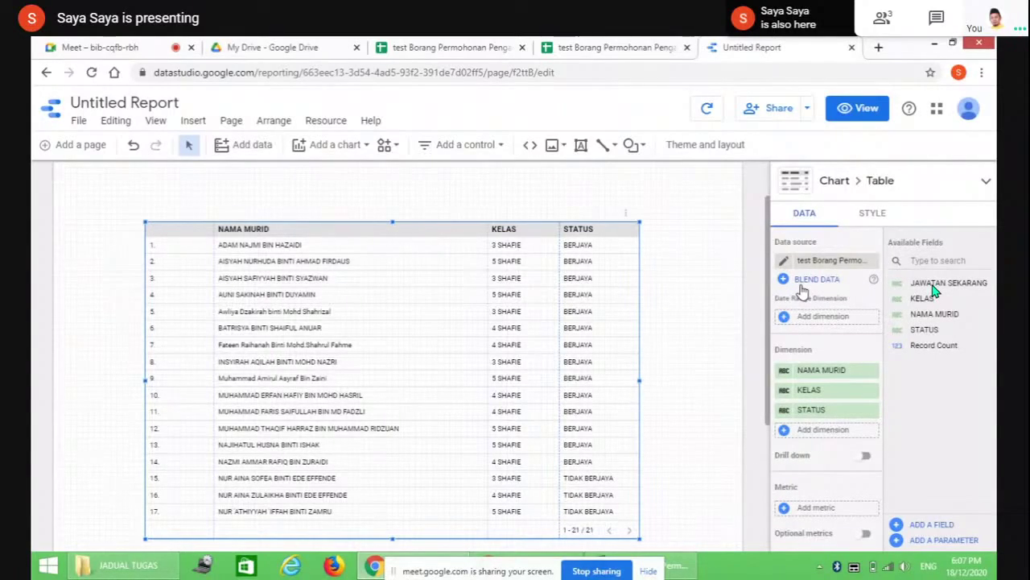
pyautogui.scroll(-5, 802, 290)
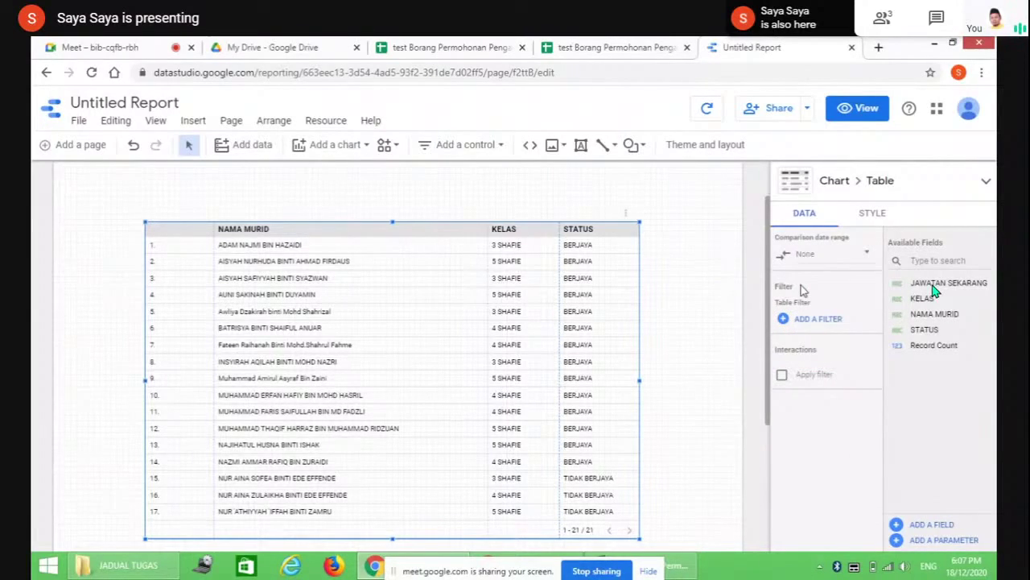
pyautogui.scroll(-6, 802, 290)
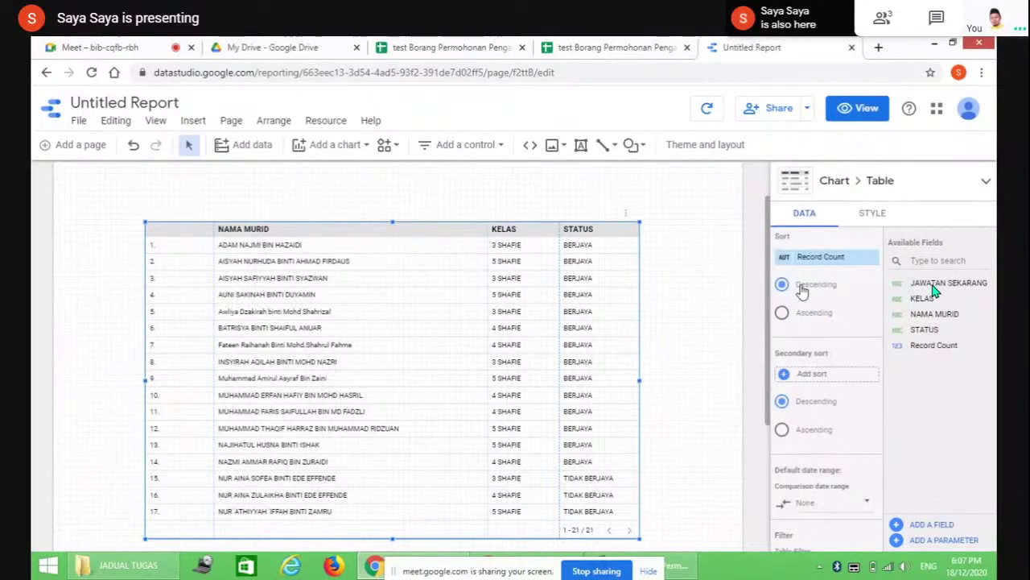
pyautogui.scroll(-3, 801, 290)
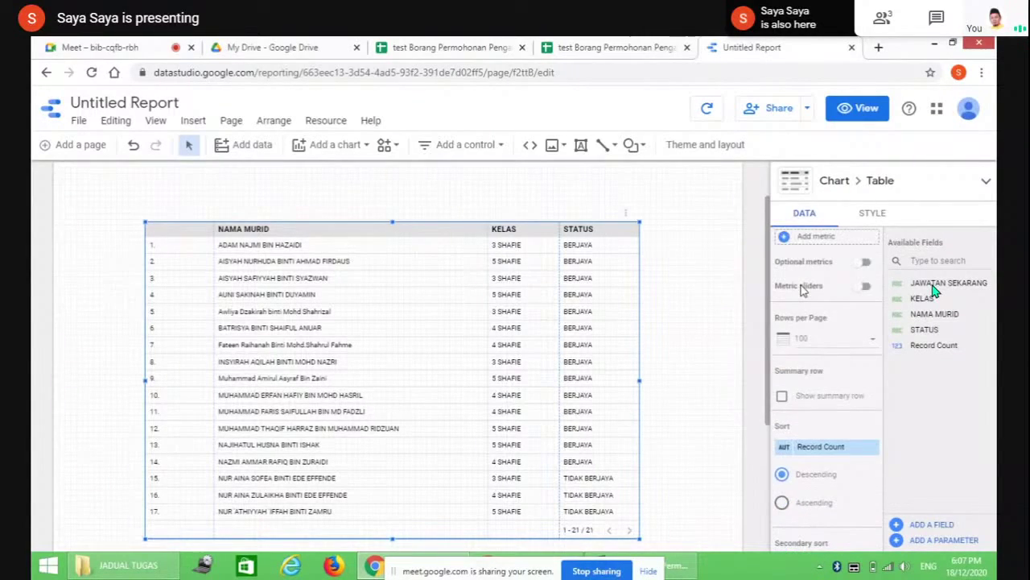
pyautogui.scroll(2, 795, 428)
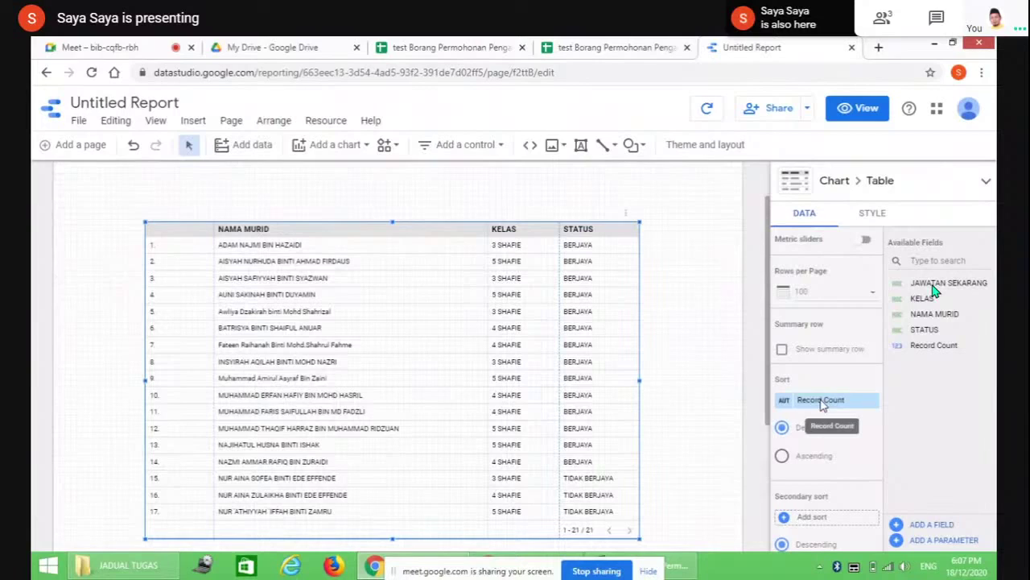
pyautogui.click(822, 401)
pyautogui.scroll(-2, 874, 442)
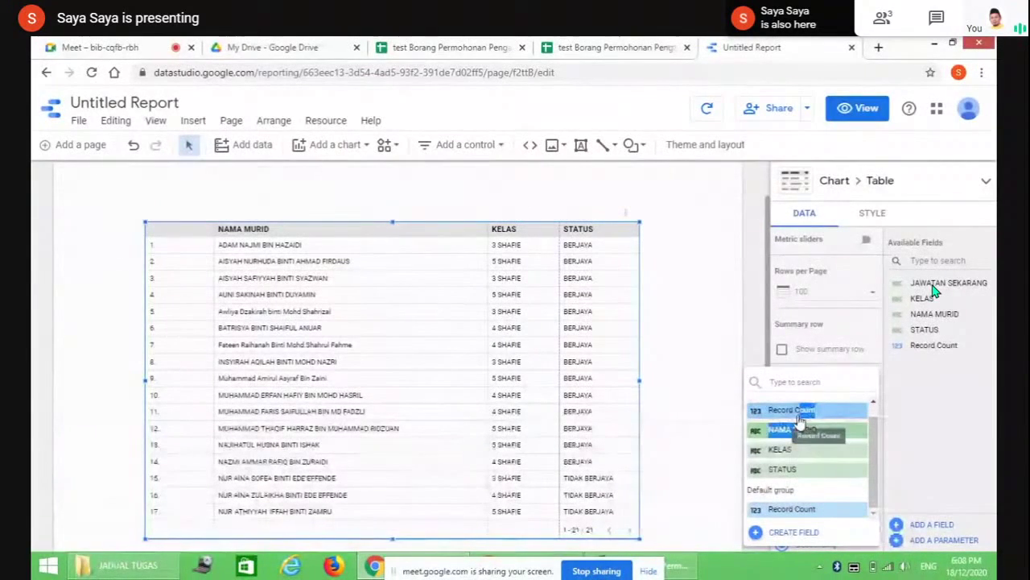
pyautogui.click(801, 431)
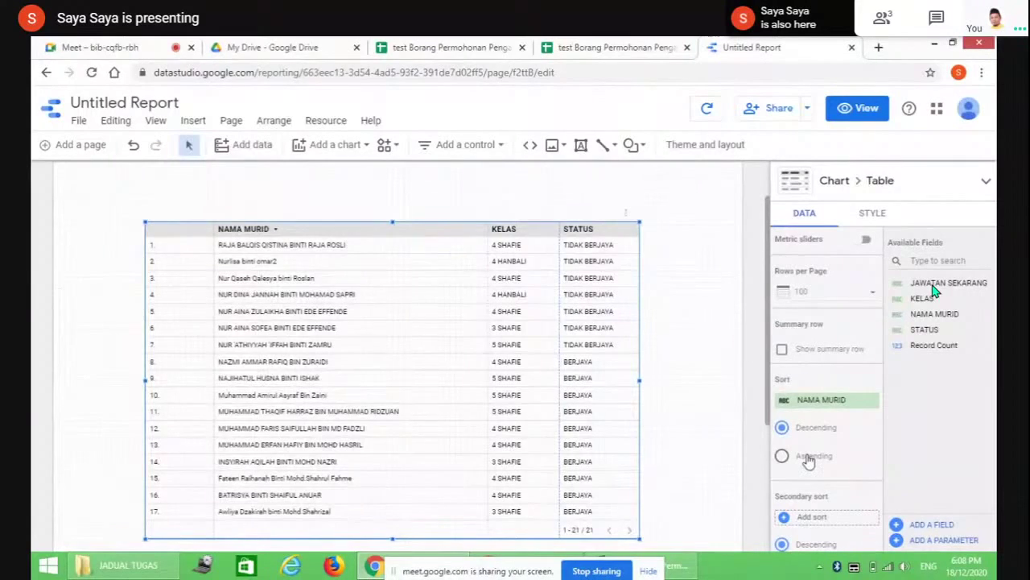
pyautogui.click(809, 457)
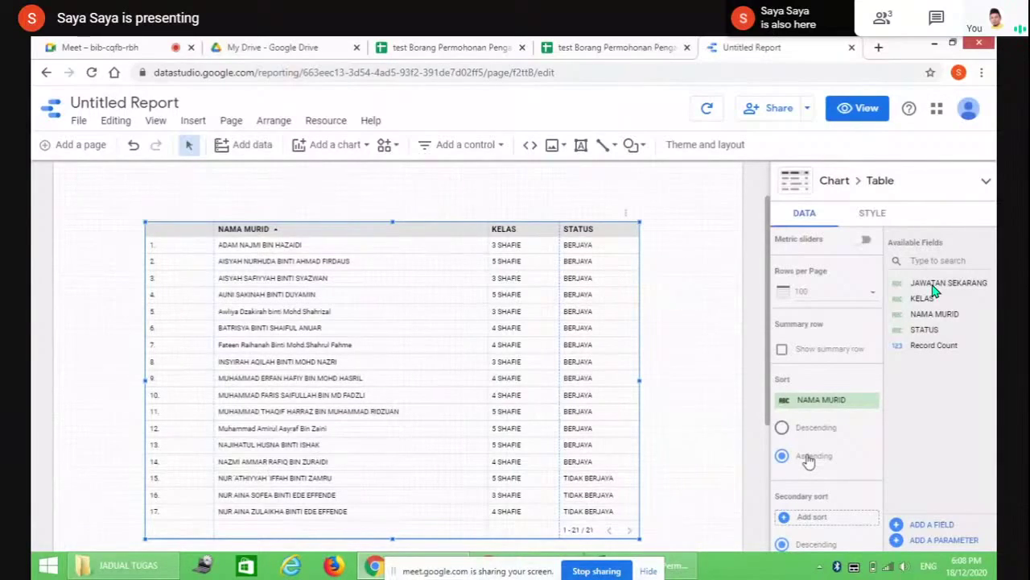
pyautogui.scroll(5, 835, 294)
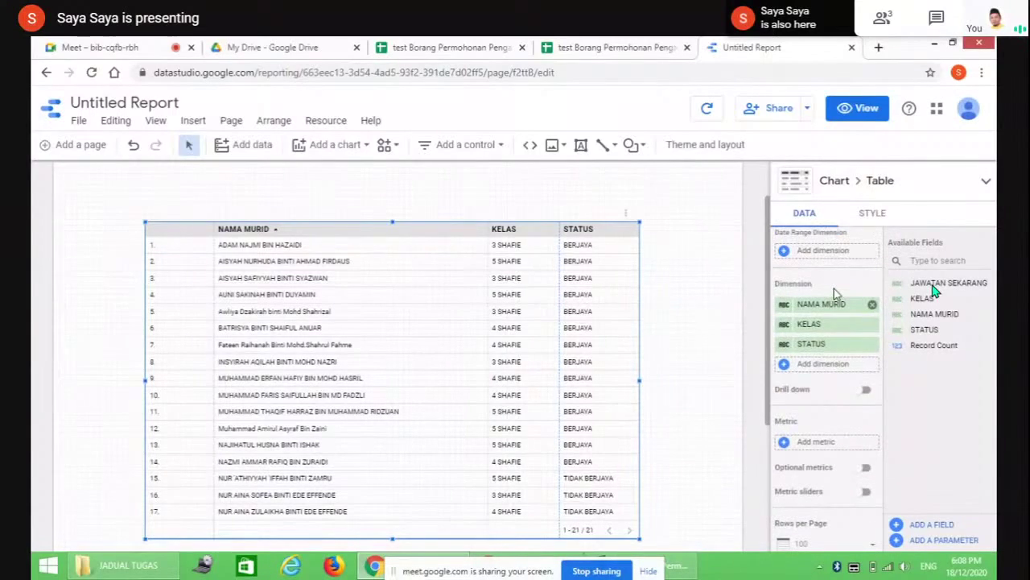
pyautogui.scroll(1, 834, 288)
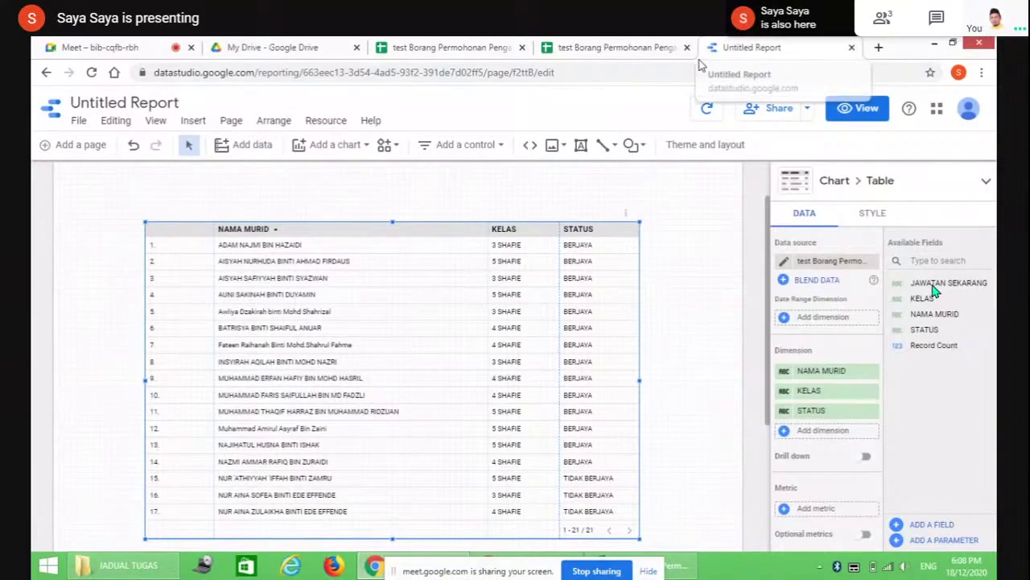
# Enter 'Z: SILA MASUKKAN NAMA MURID' in cell A23 of the PENGAWAS sheet.
pyautogui.click(638, 51)
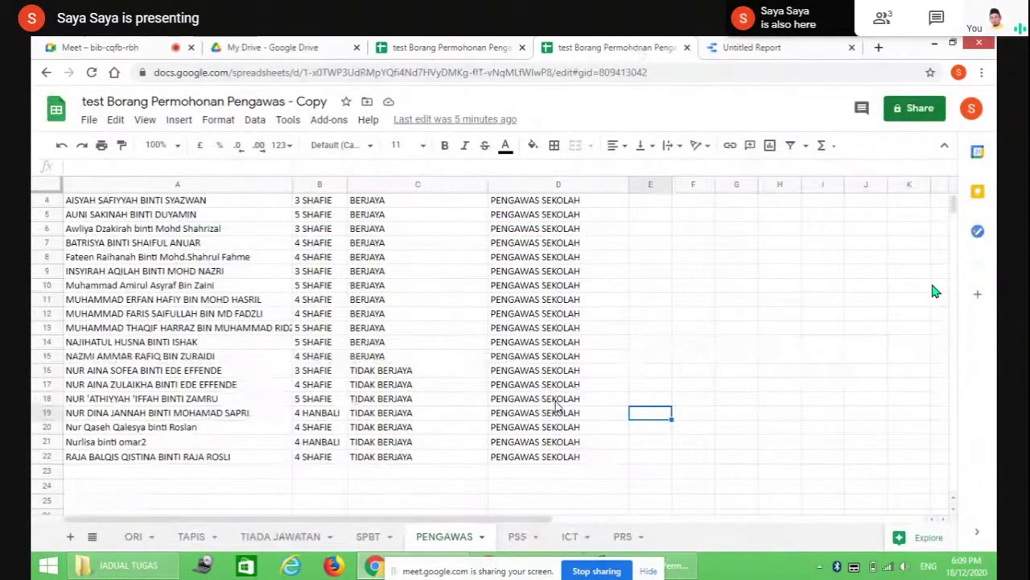
pyautogui.scroll(-3, 556, 406)
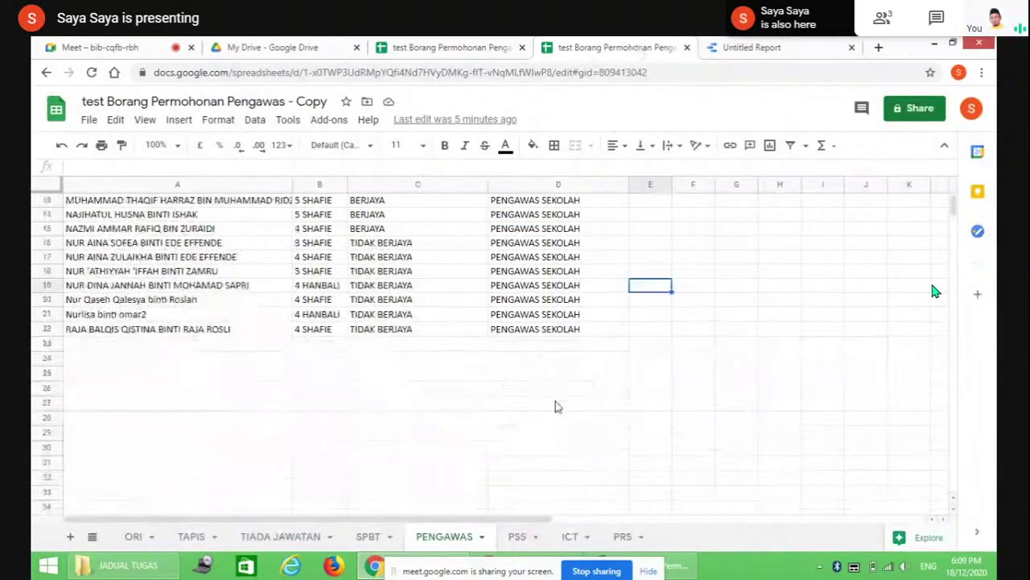
pyautogui.click(171, 338)
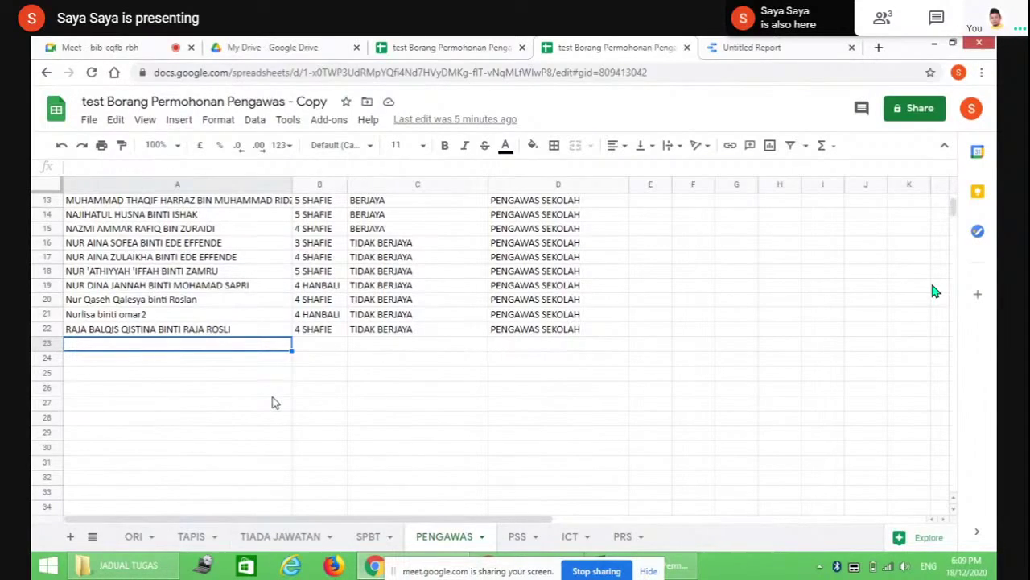
pyautogui.write('Z')
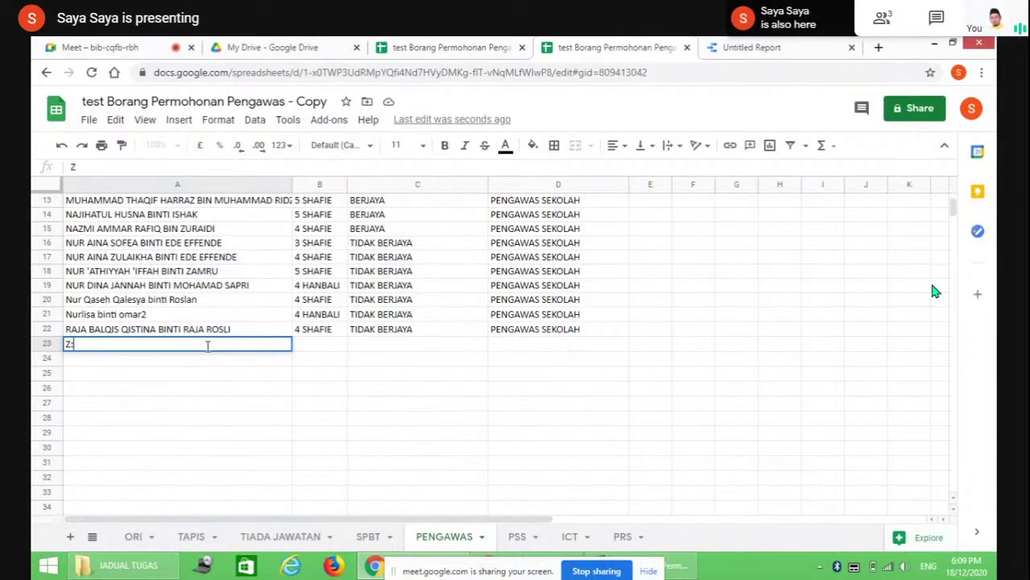
pyautogui.write(': SILA MASUKKAN ')
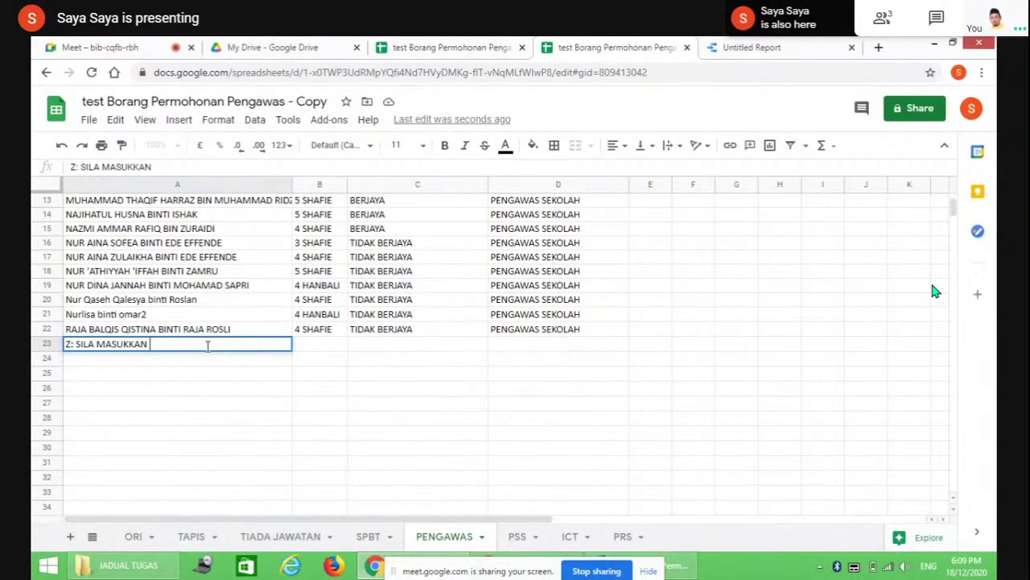
pyautogui.write('NAMA ANAK')
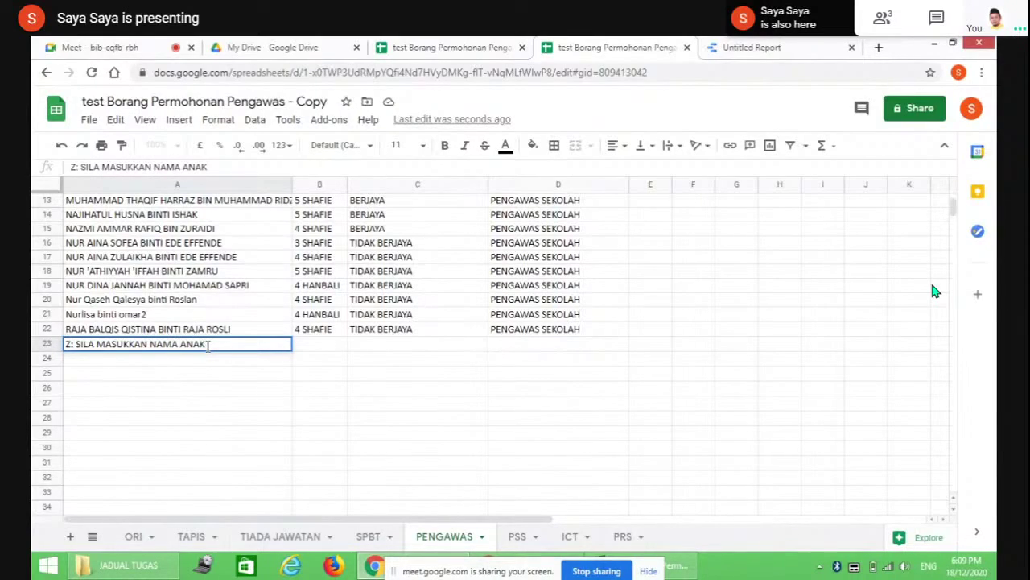
pyautogui.press('BackSpace')
pyautogui.press('BackSpace')
pyautogui.press('BackSpace')
pyautogui.press('BackSpace')
pyautogui.write('MURID')
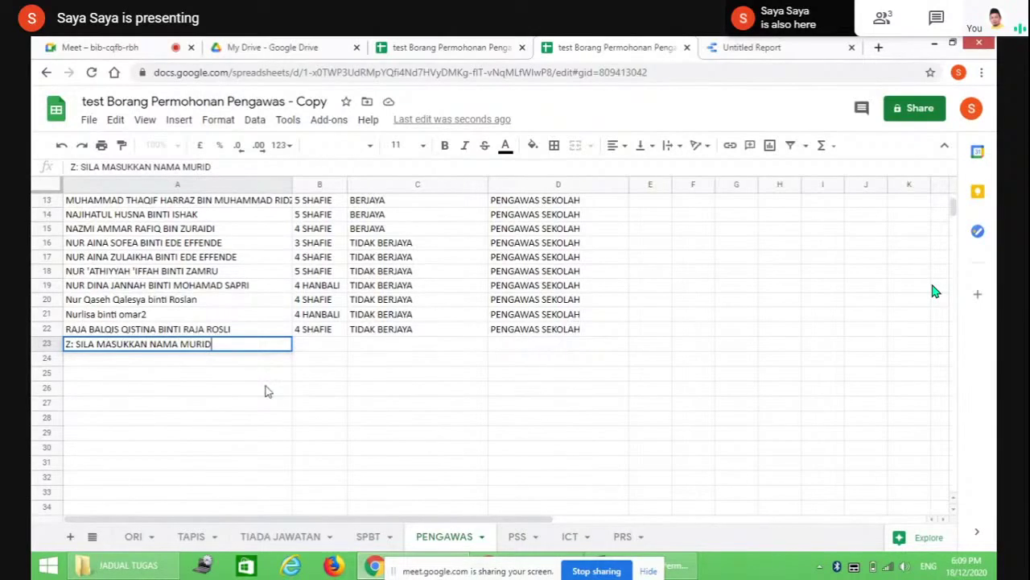
pyautogui.click(267, 390)
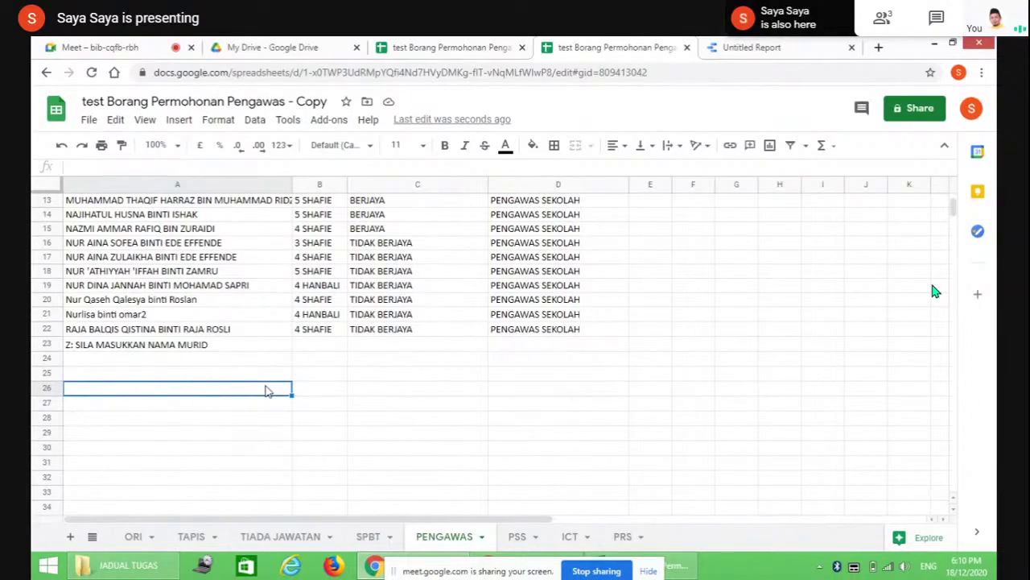
# Return to the Data Studio report and turn down the system volume.
pyautogui.click(747, 47)
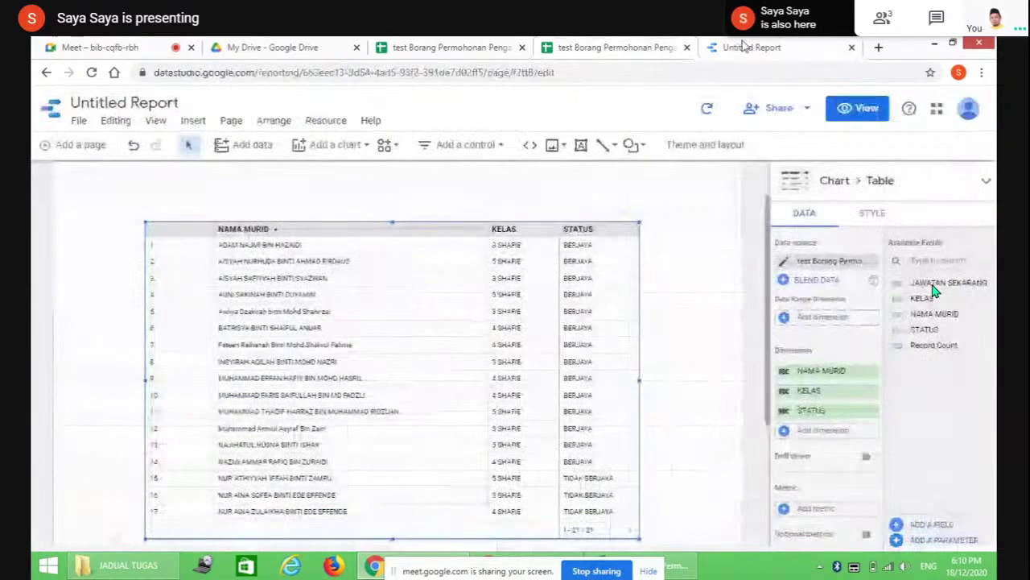
pyautogui.click(905, 566)
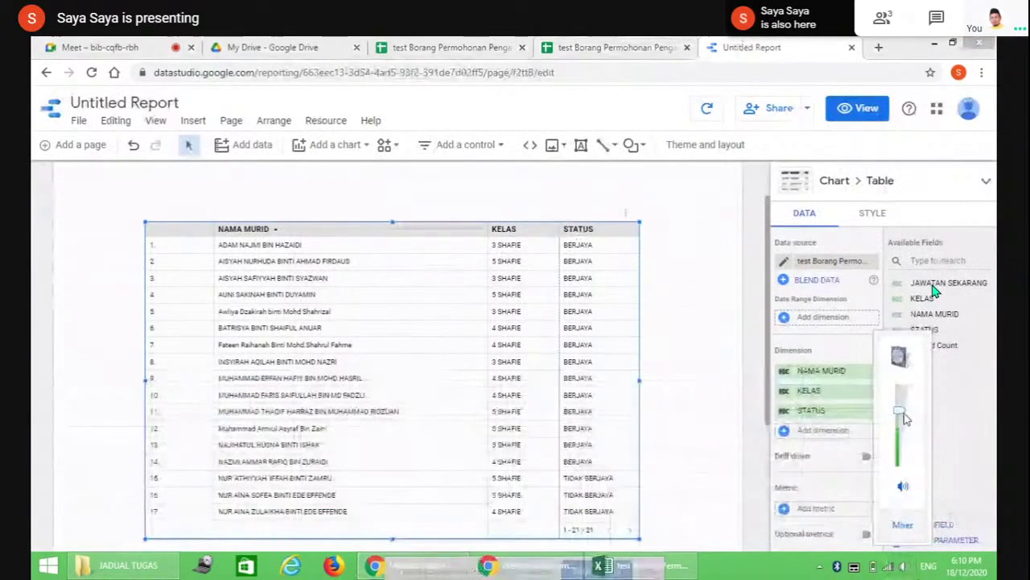
pyautogui.moveTo(902, 414); pyautogui.dragTo(902, 428)
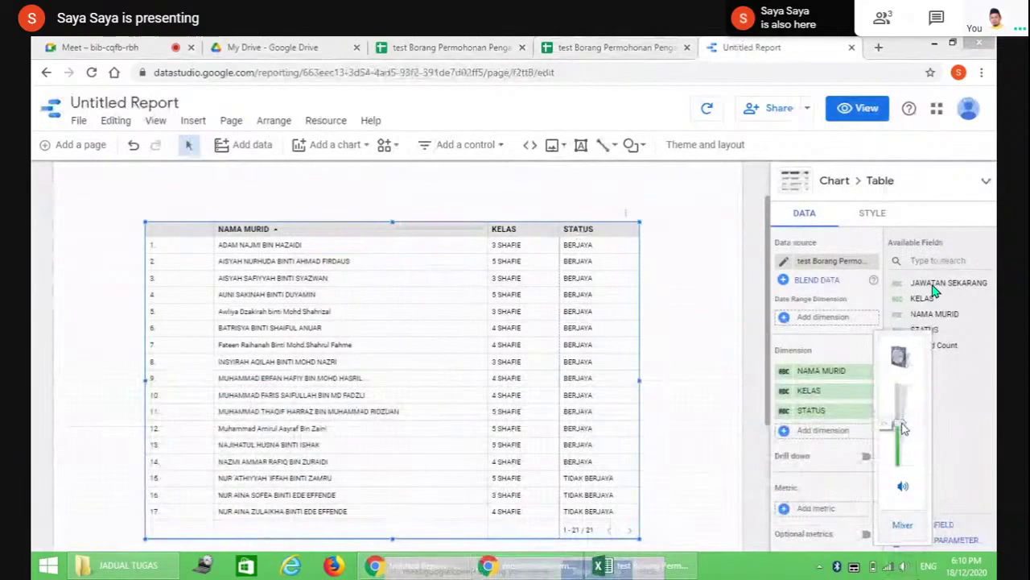
pyautogui.click(747, 233)
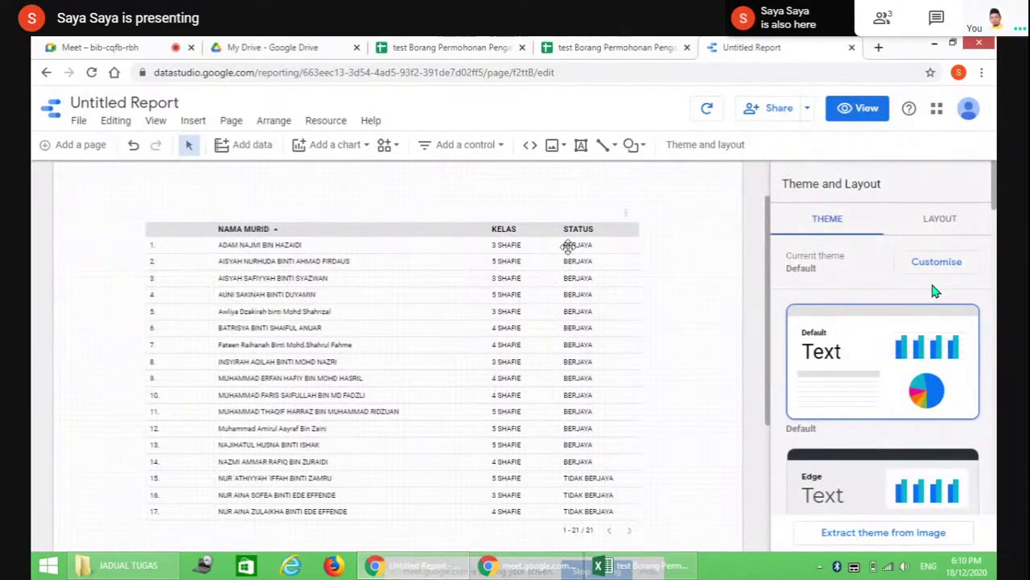
pyautogui.scroll(-3, 568, 246)
pyautogui.scroll(3, 567, 245)
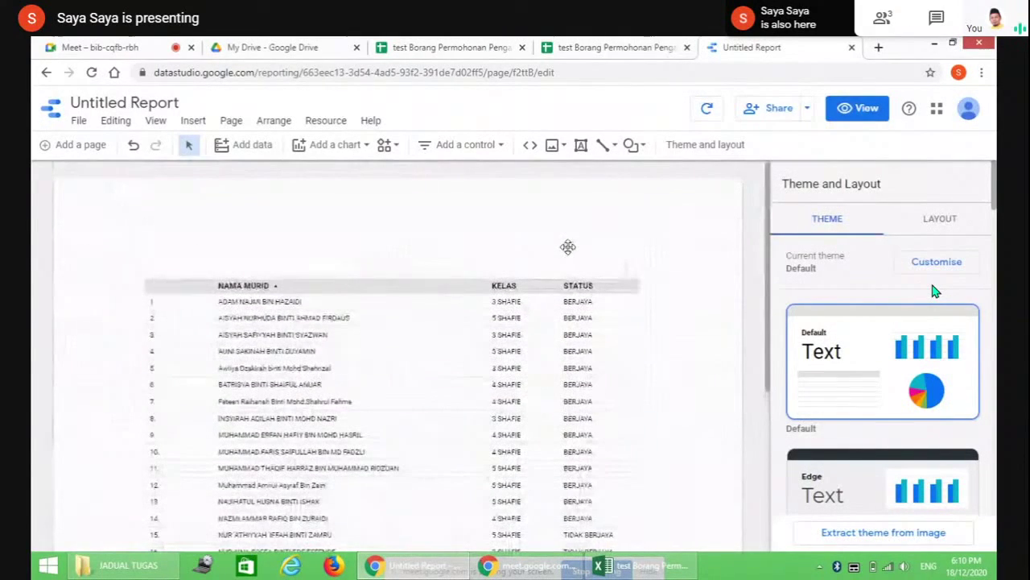
# Sort the student table by NAMA MURID descending and refresh its data from the sheet.
pyautogui.click(439, 348)
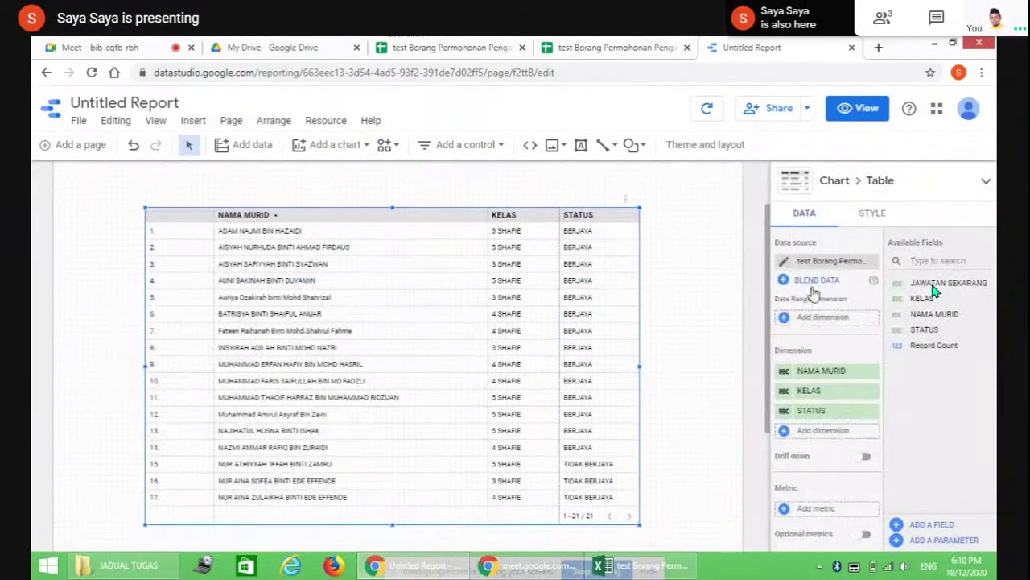
pyautogui.scroll(-8, 813, 294)
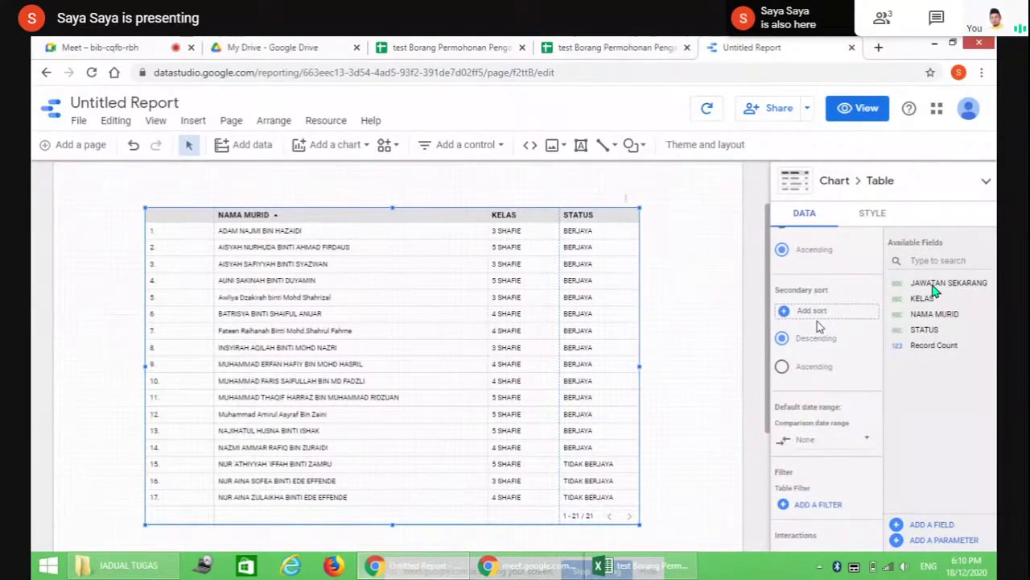
pyautogui.scroll(3, 807, 310)
pyautogui.scroll(1, 807, 312)
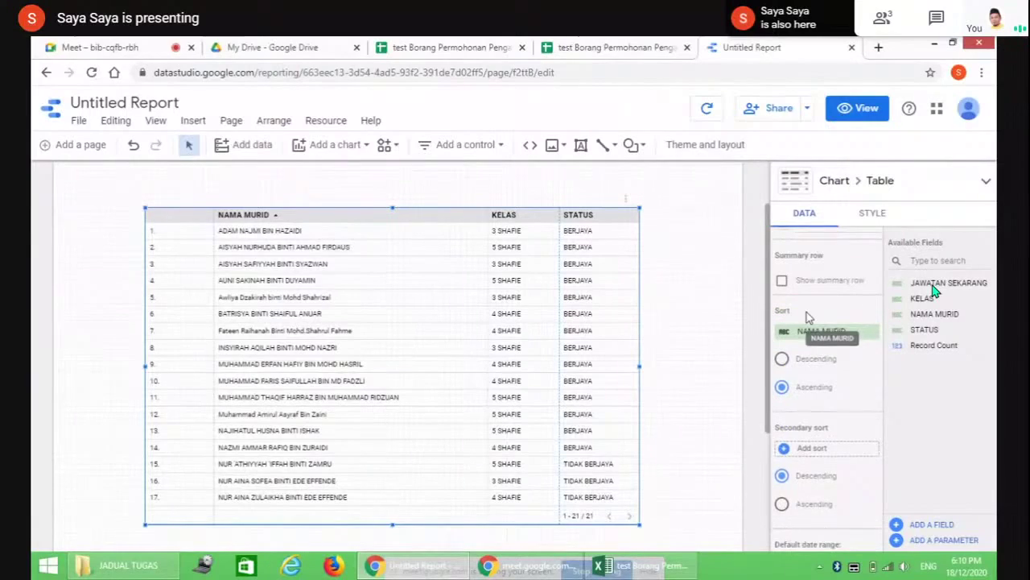
pyautogui.click(811, 365)
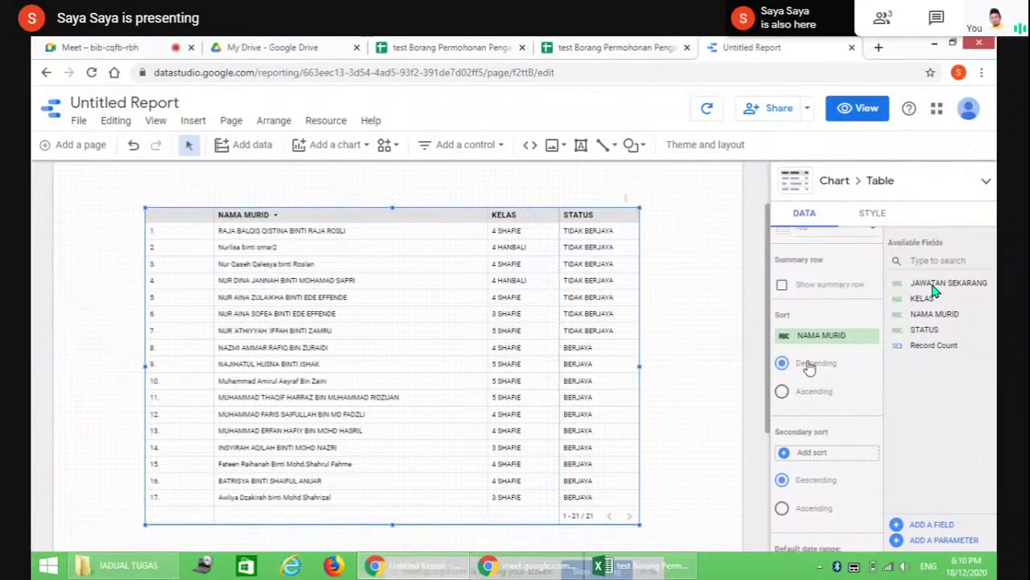
pyautogui.click(708, 110)
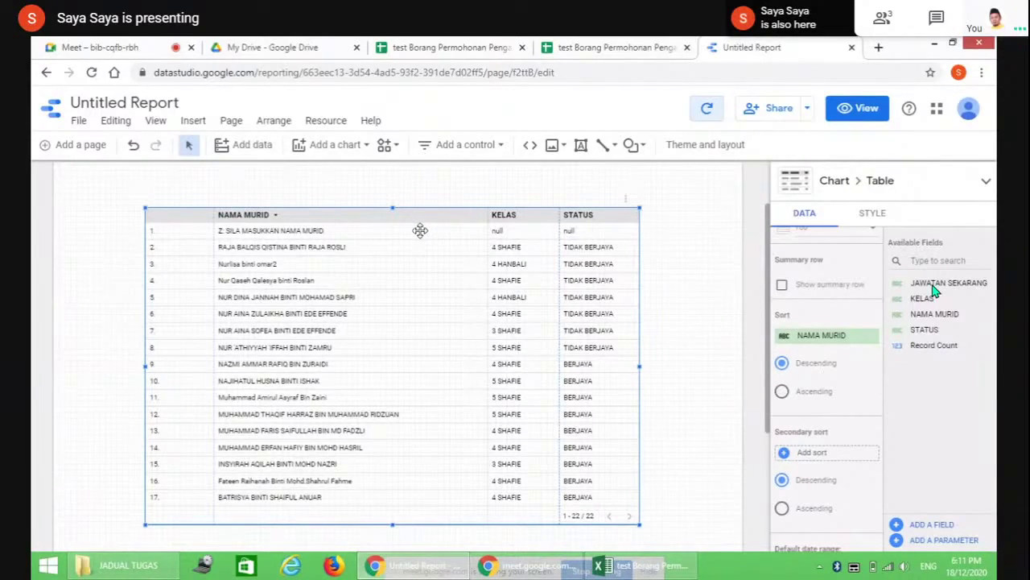
# Resize the table, finally shrinking it to just the header and first row.
pyautogui.scroll(-3, 421, 230)
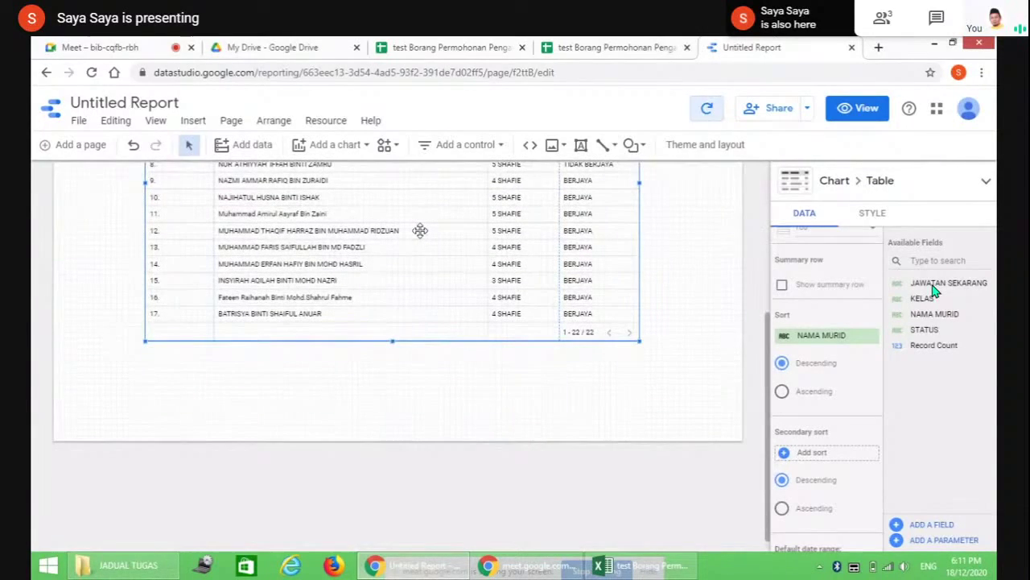
pyautogui.scroll(1, 421, 230)
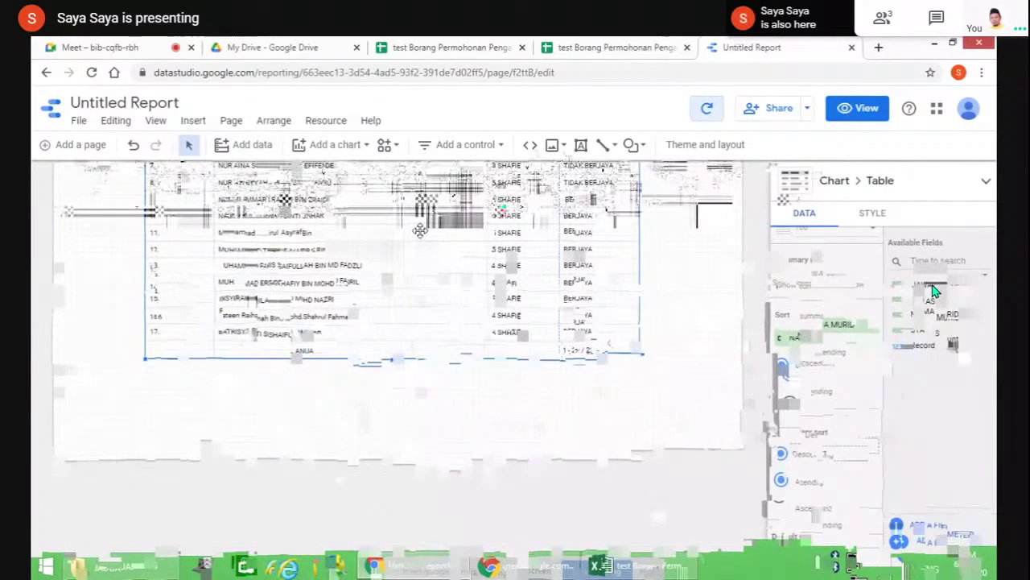
pyautogui.scroll(5, 420, 230)
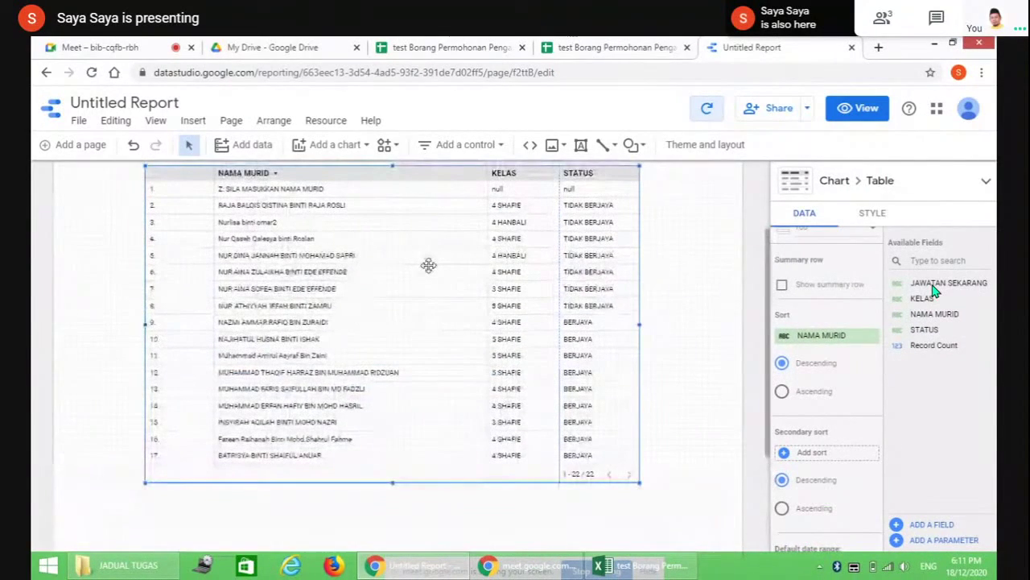
pyautogui.scroll(1, 428, 265)
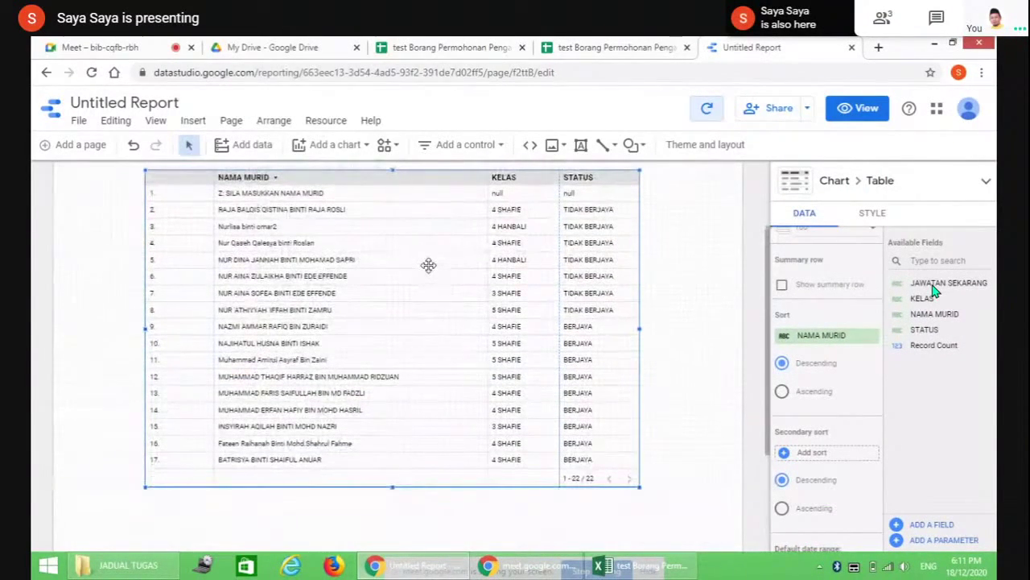
pyautogui.scroll(1, 428, 265)
pyautogui.scroll(-5, 428, 264)
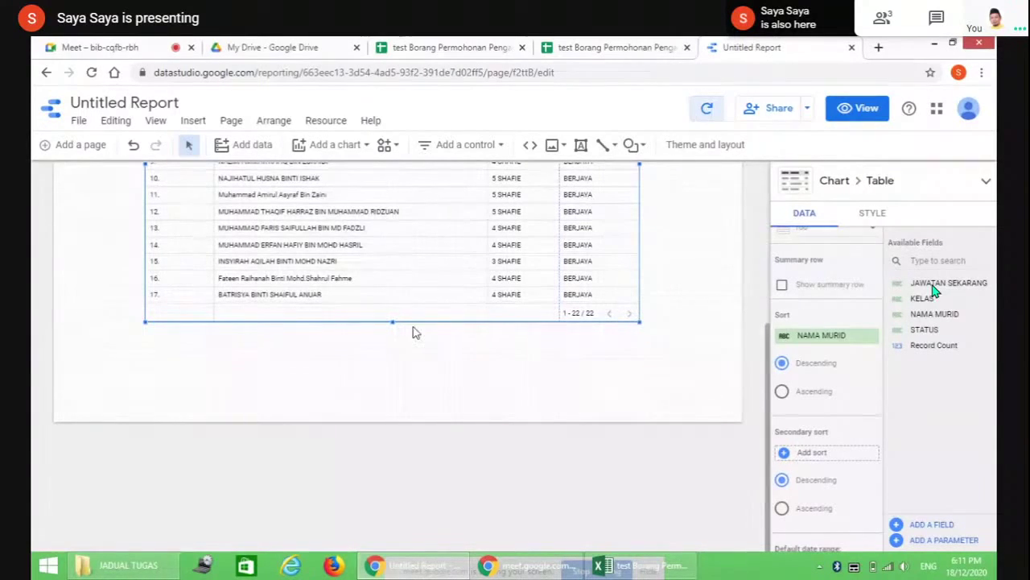
pyautogui.moveTo(392, 321); pyautogui.dragTo(393, 402)
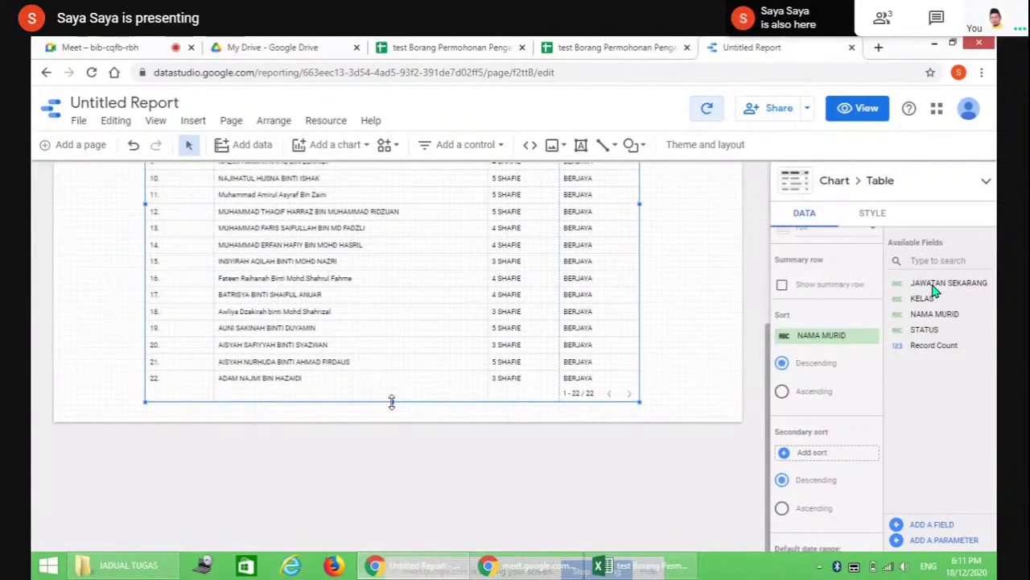
pyautogui.scroll(2, 392, 402)
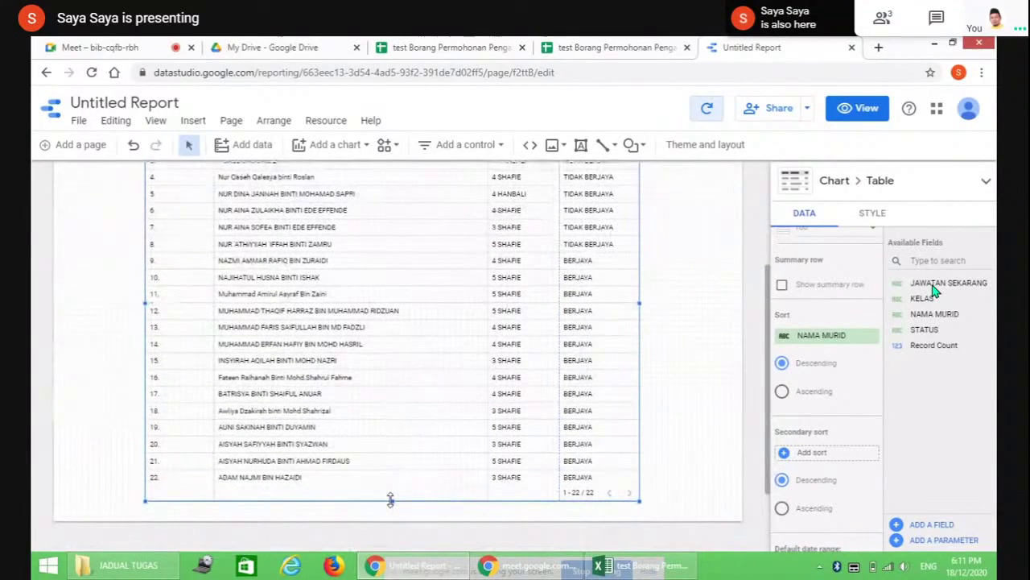
pyautogui.moveTo(391, 499); pyautogui.dragTo(382, 240)
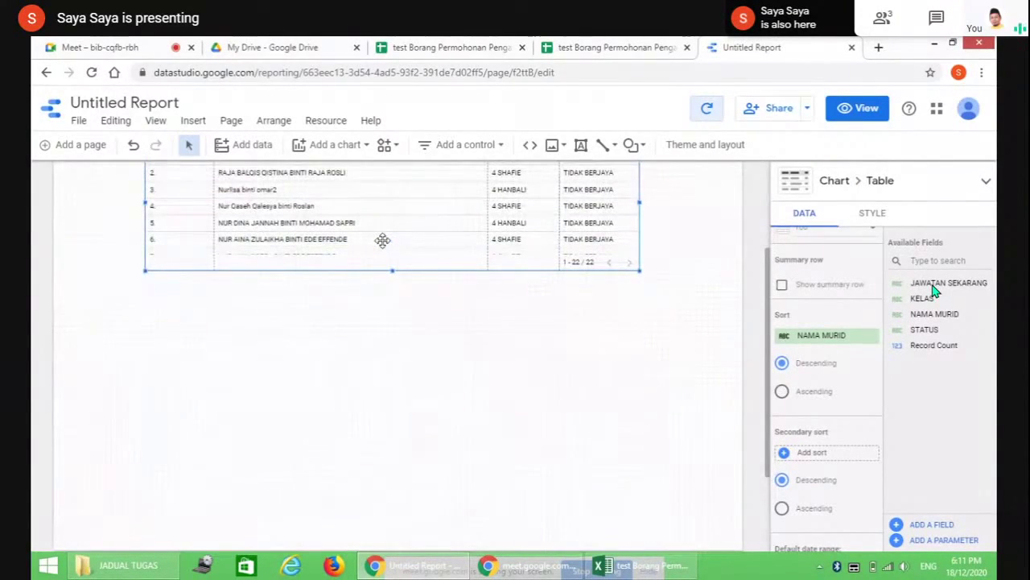
pyautogui.scroll(3, 382, 240)
pyautogui.moveTo(392, 417); pyautogui.dragTo(380, 330)
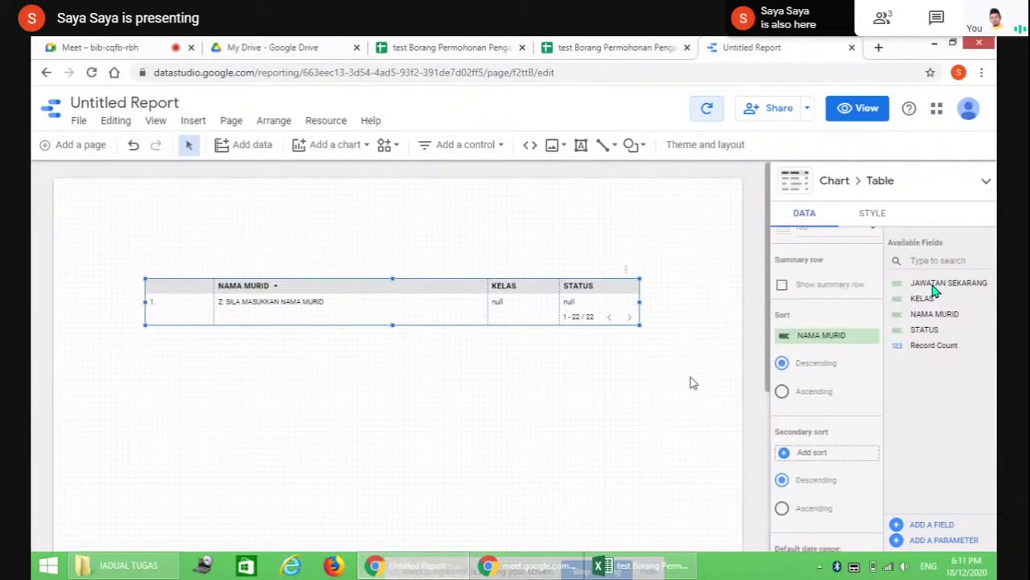
# Place an Input box control above the table, widened to the table's width and slightly taller.
pyautogui.click(475, 145)
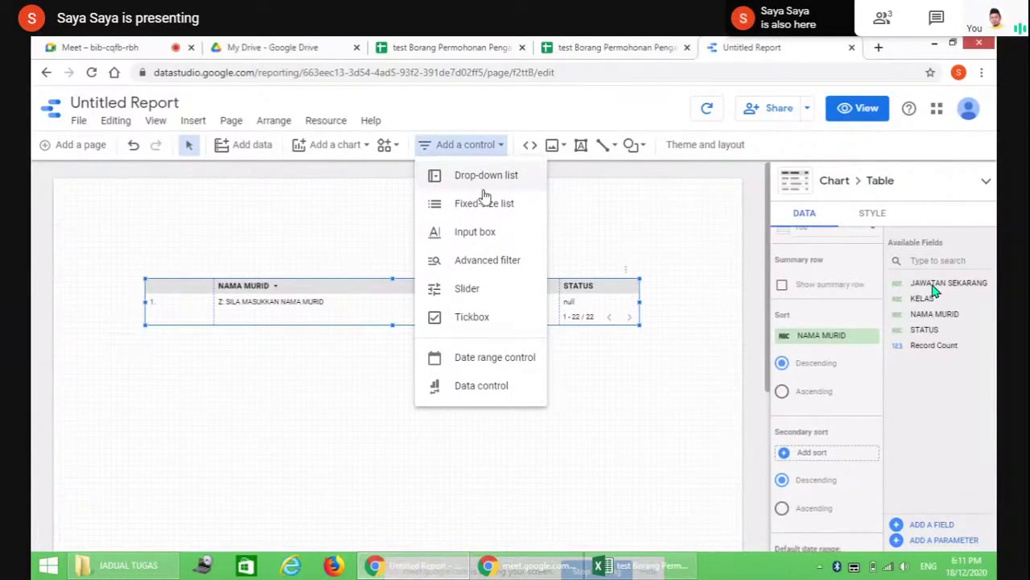
pyautogui.click(475, 231)
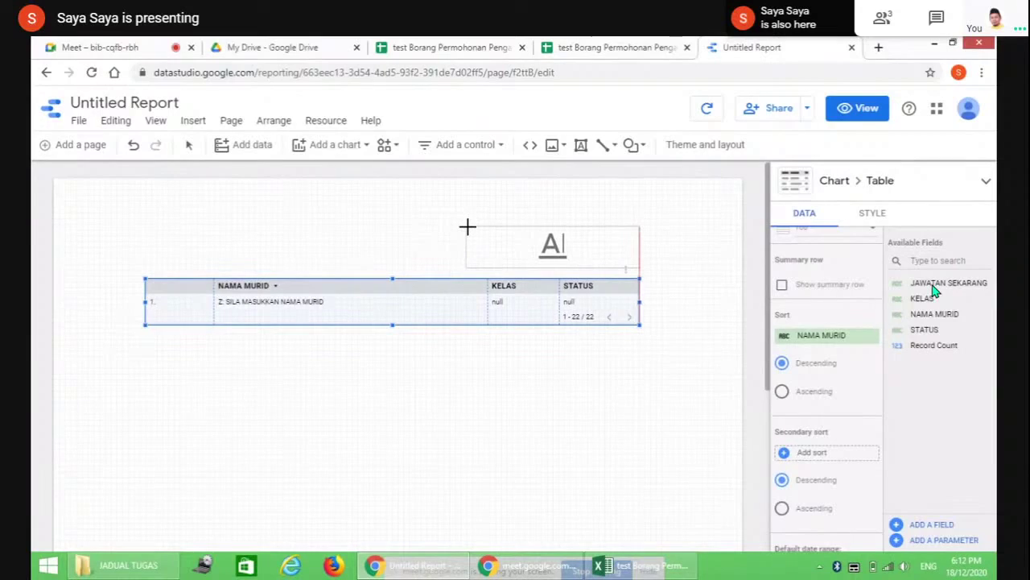
pyautogui.click(467, 227)
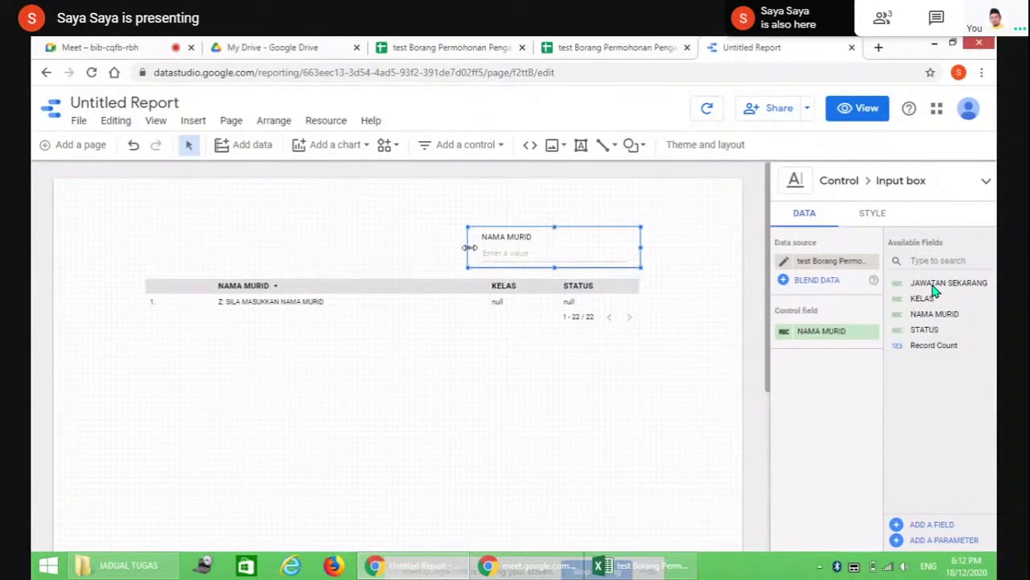
pyautogui.moveTo(471, 247); pyautogui.dragTo(355, 234)
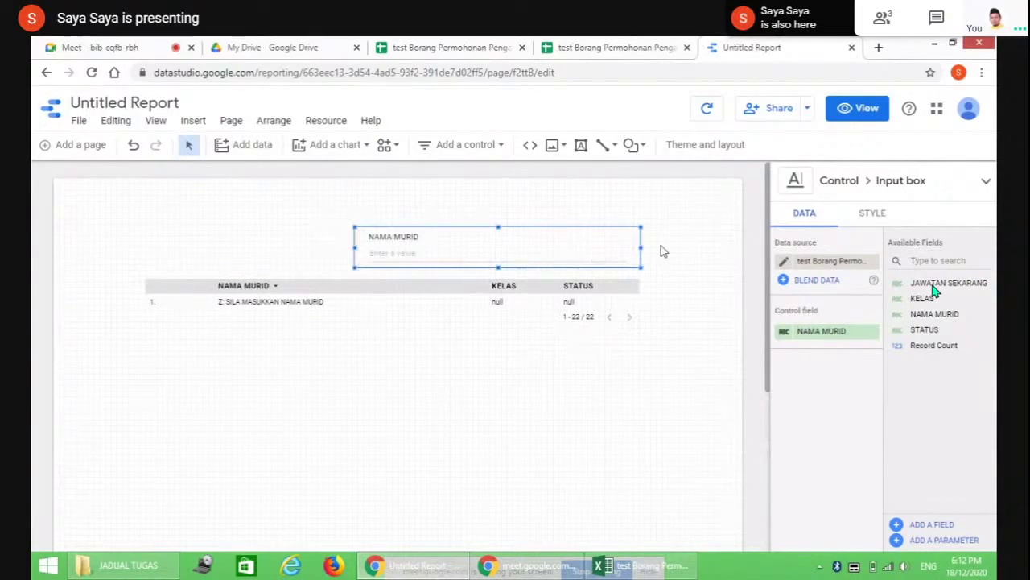
pyautogui.moveTo(355, 250); pyautogui.dragTo(145, 245)
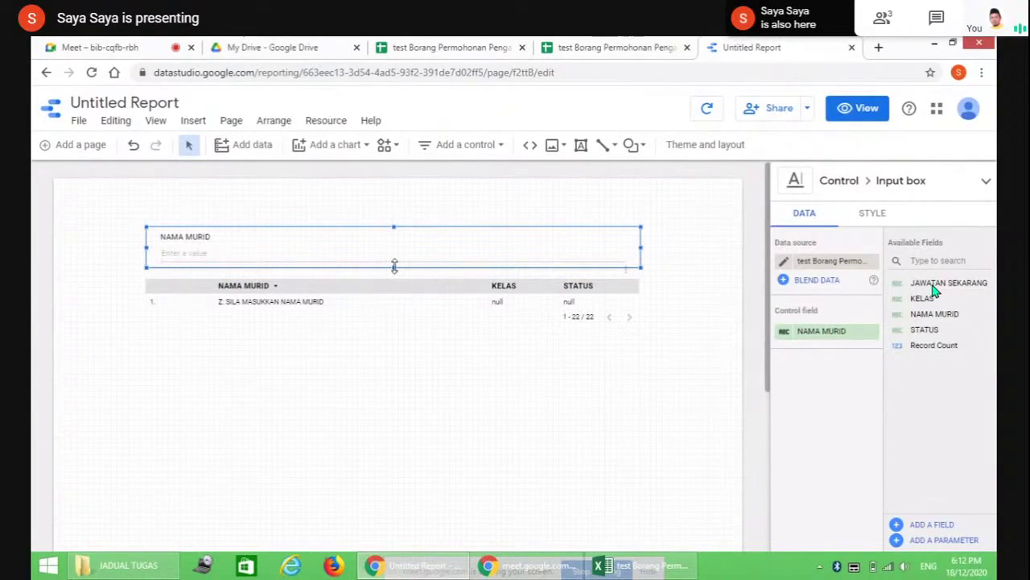
pyautogui.moveTo(395, 266); pyautogui.dragTo(395, 270)
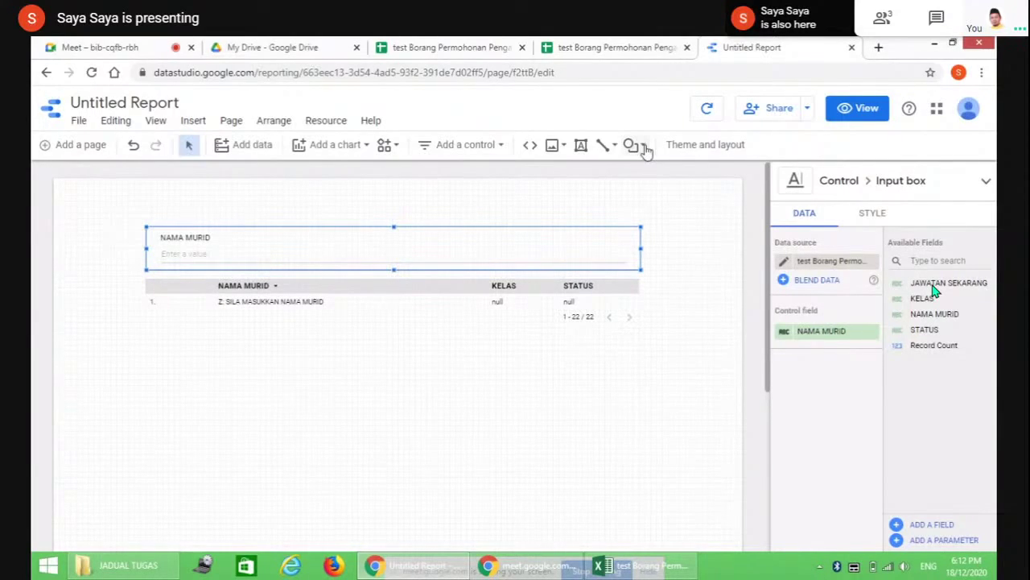
# Switch the report to view mode and check student names in the spreadsheet.
pyautogui.click(857, 110)
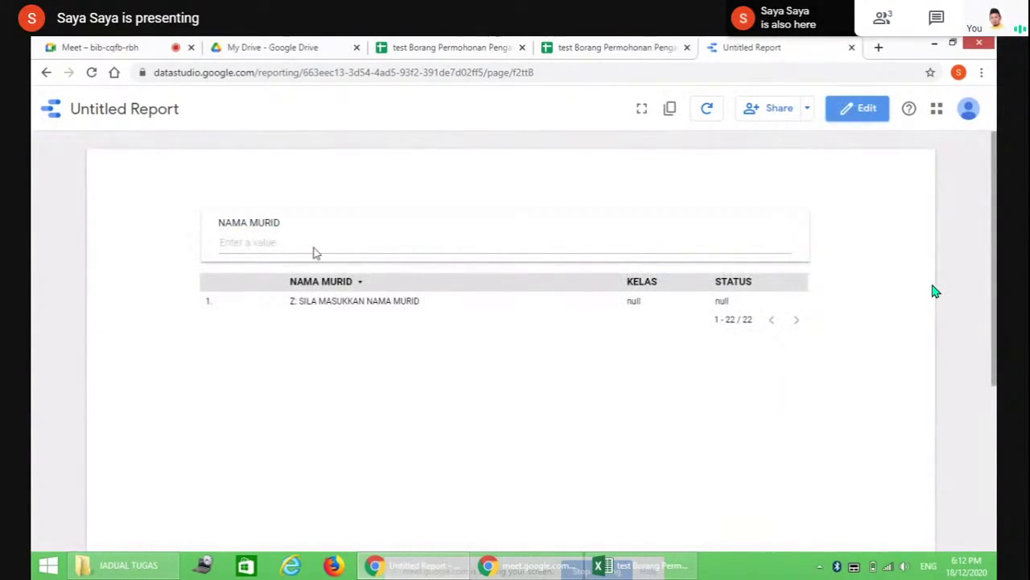
pyautogui.click(262, 244)
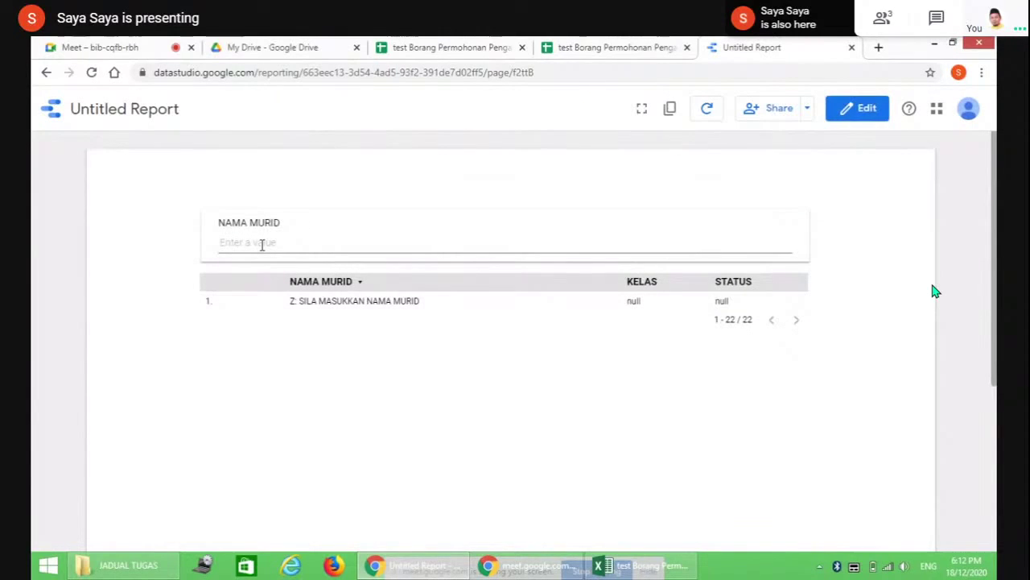
pyautogui.click(588, 49)
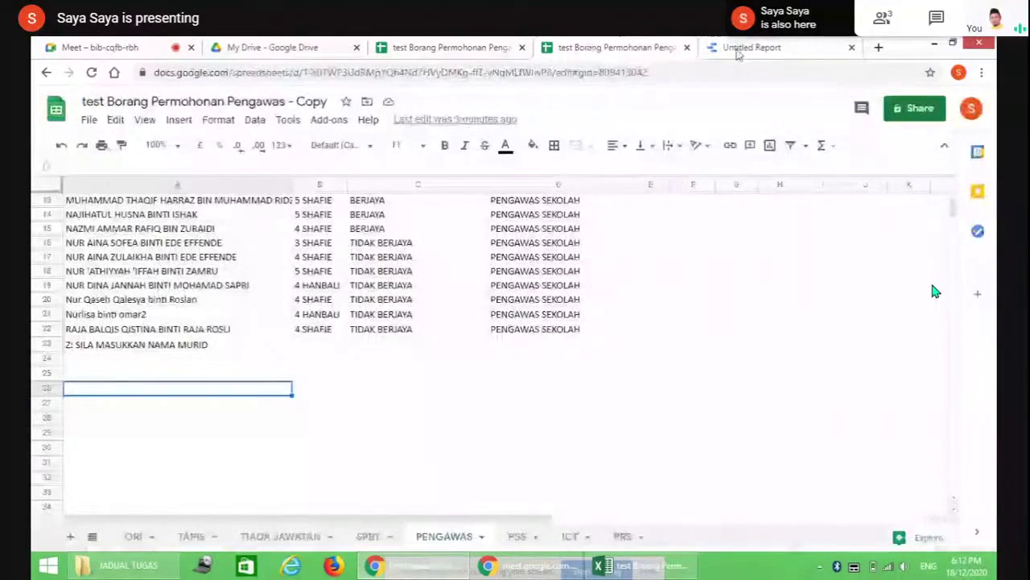
pyautogui.click(749, 47)
# Try typing sample student names into the NAMA MURID filter, then clear it.
pyautogui.click(345, 235)
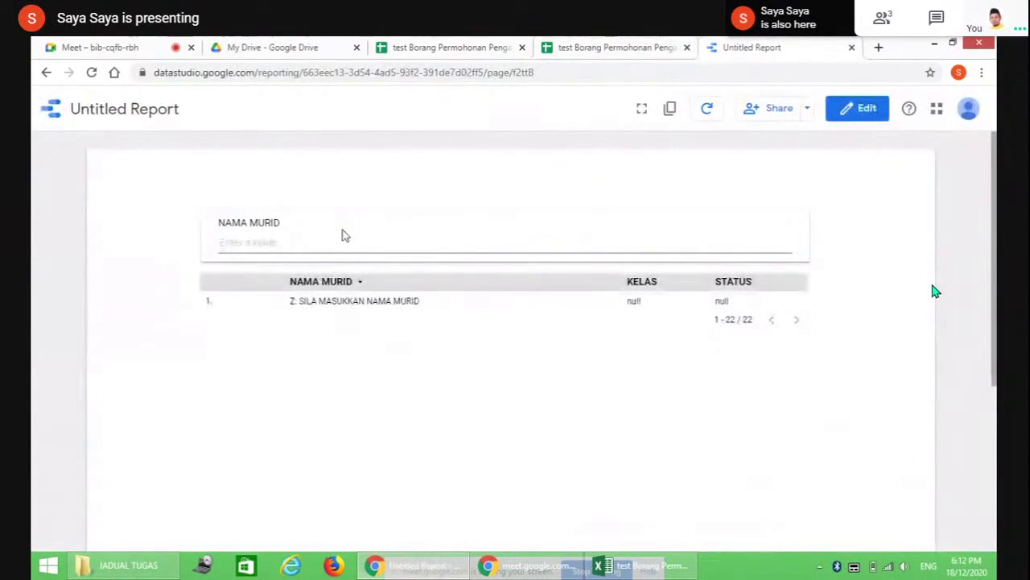
pyautogui.write('NUR AINA')
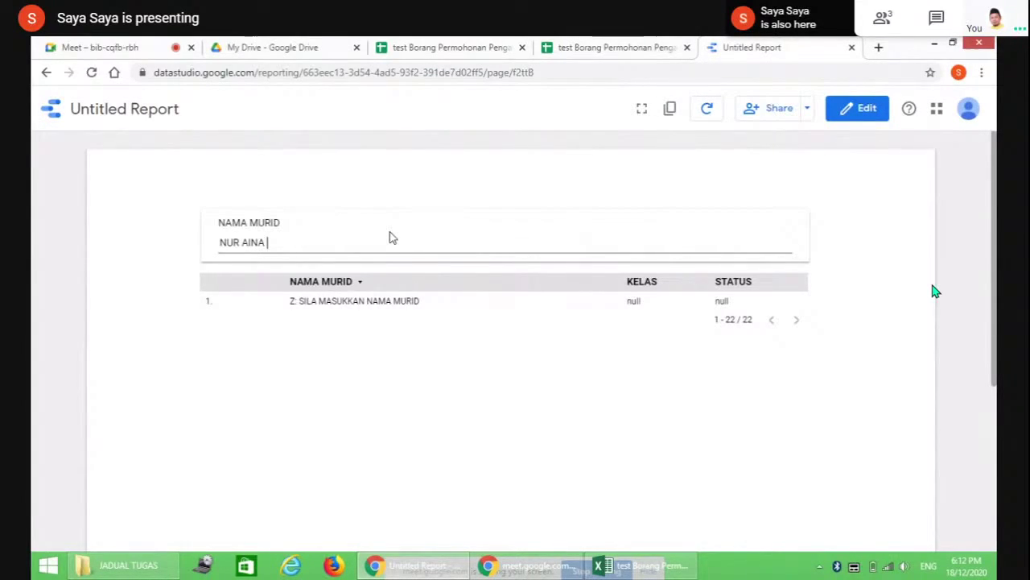
pyautogui.write('ZULAIH')
pyautogui.press('BackSpace')
pyautogui.write('KH')
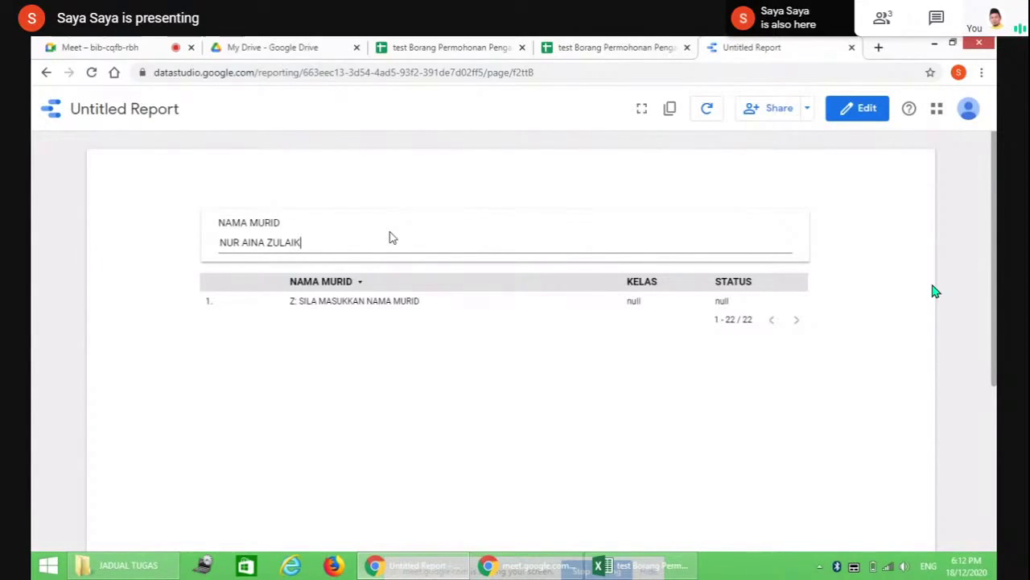
pyautogui.press('BackSpace')
pyautogui.press('BackSpace')
pyautogui.press('BackSpace')
pyautogui.press('BackSpace')
pyautogui.press('BackSpace')
pyautogui.press('BackSpace')
pyautogui.press('BackSpace')
pyautogui.press('BackSpace')
pyautogui.press('BackSpace')
pyautogui.press('BackSpace')
pyautogui.press('BackSpace')
pyautogui.press('BackSpace')
pyautogui.press('BackSpace')
pyautogui.press('BackSpace')
pyautogui.press('BackSpace')
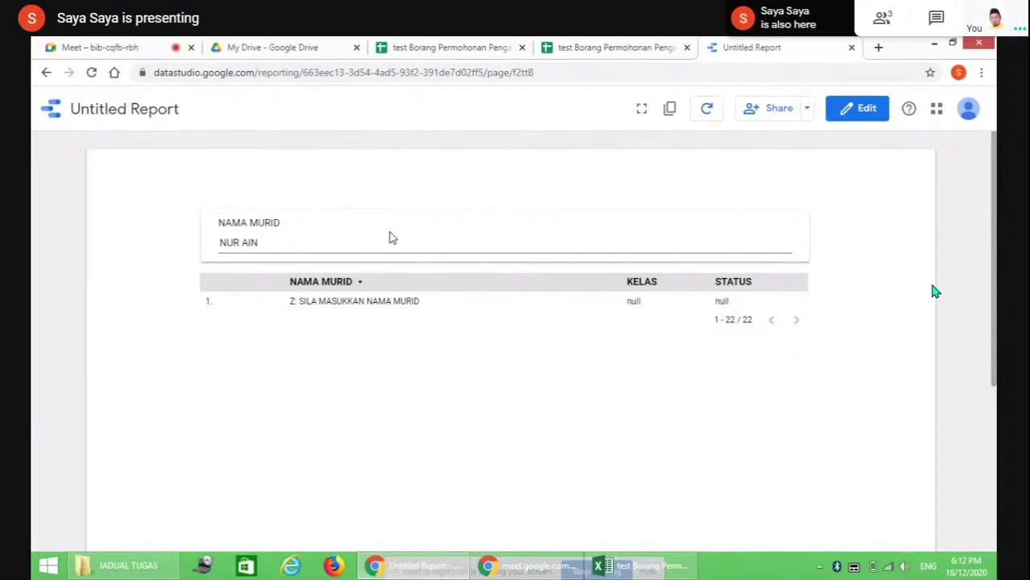
pyautogui.press('BackSpace')
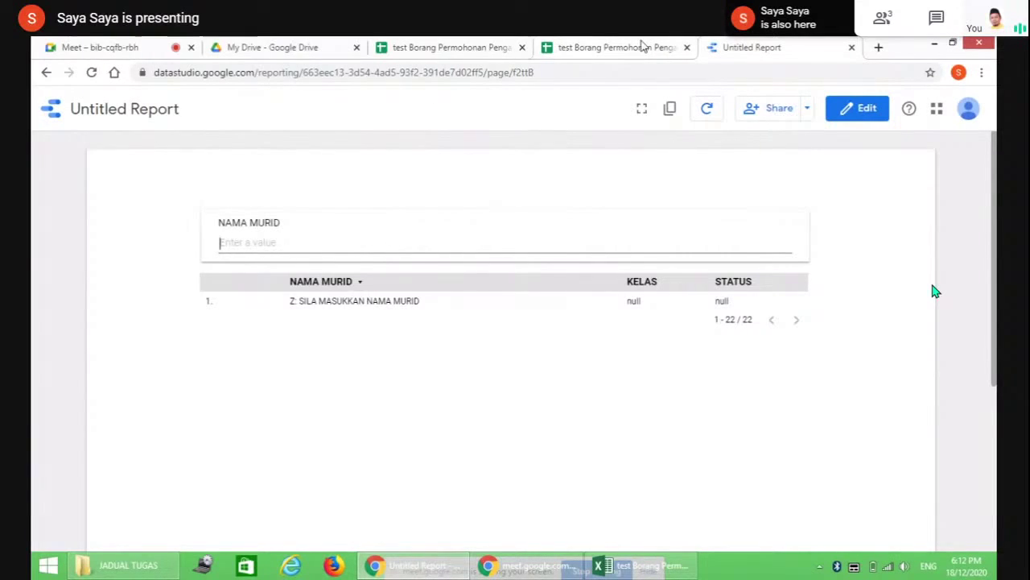
# Pick a student's full name from the spreadsheet to use as the filter.
pyautogui.click(617, 46)
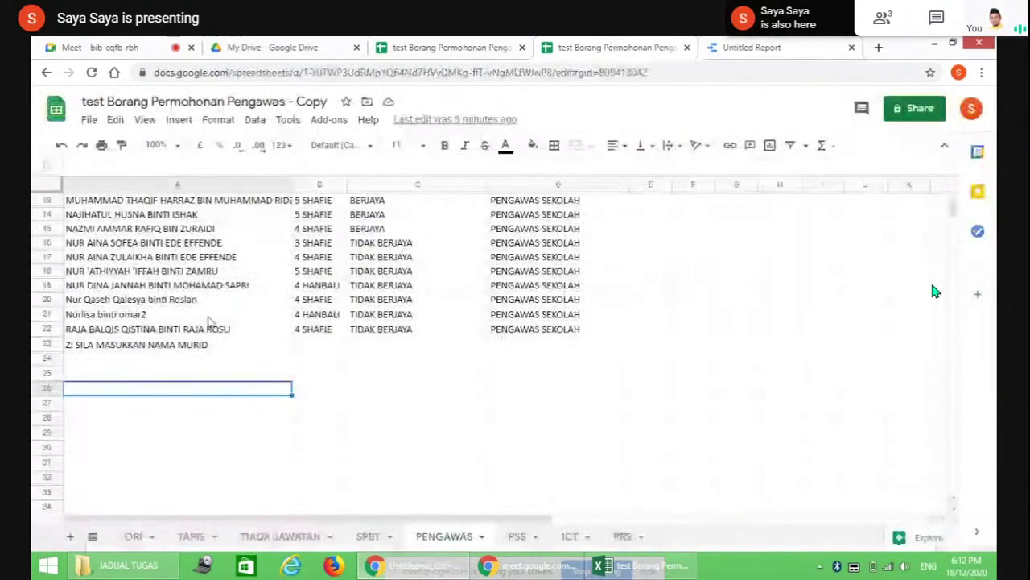
pyautogui.click(149, 300)
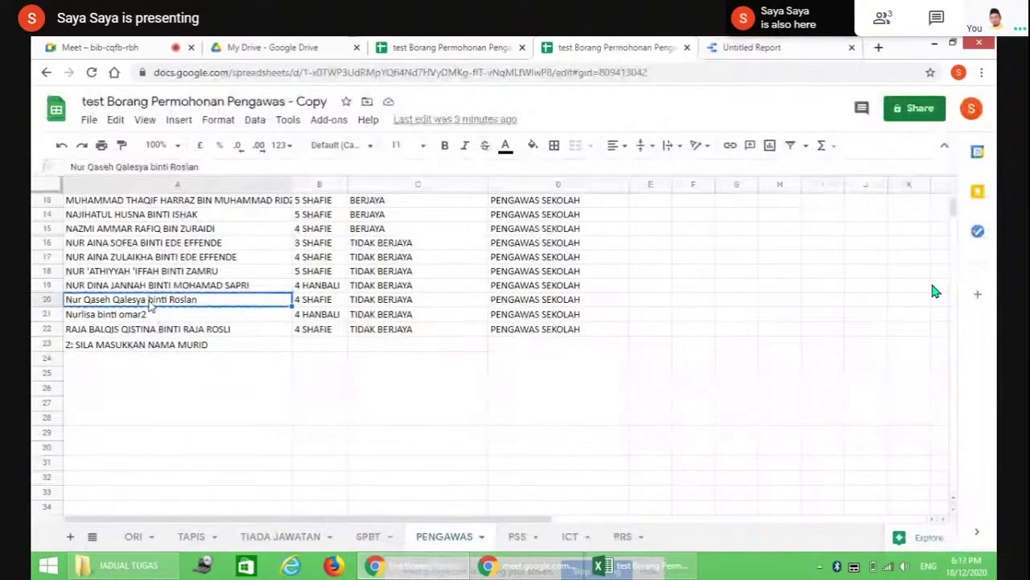
pyautogui.click(722, 48)
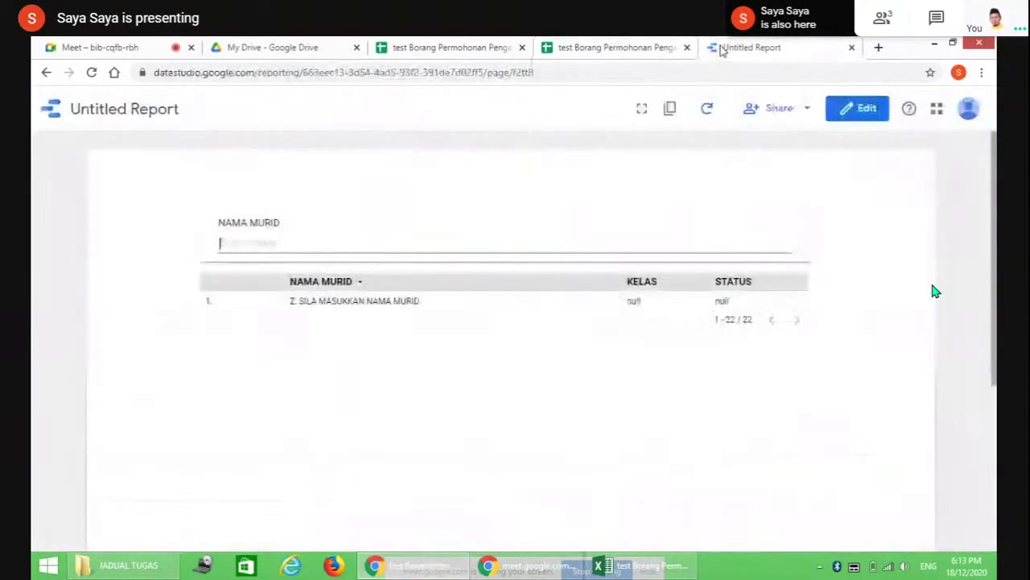
# Filter the table by pasting a student's full name into the NAMA MURID box.
pyautogui.click(312, 256)
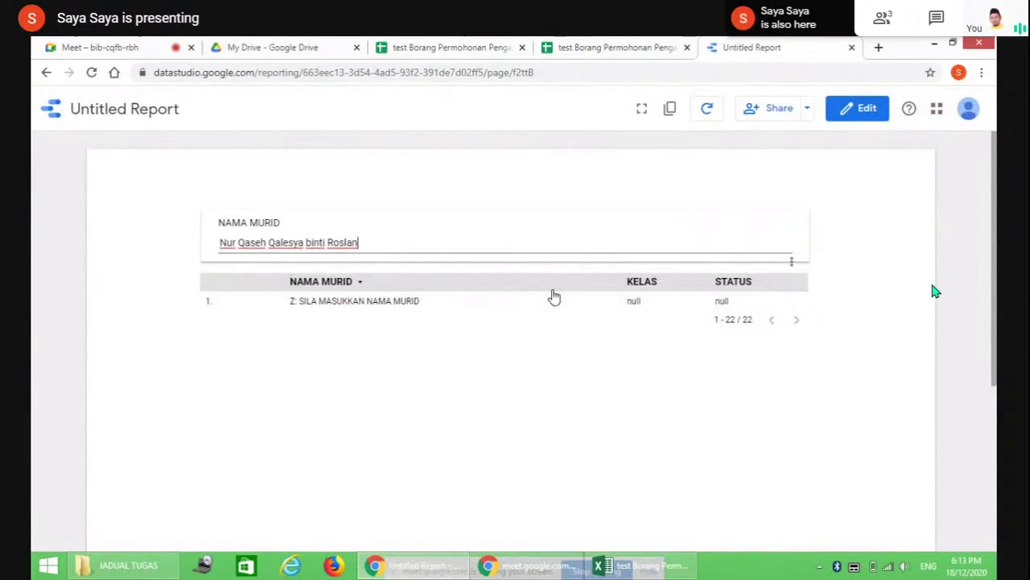
pyautogui.press('Return')
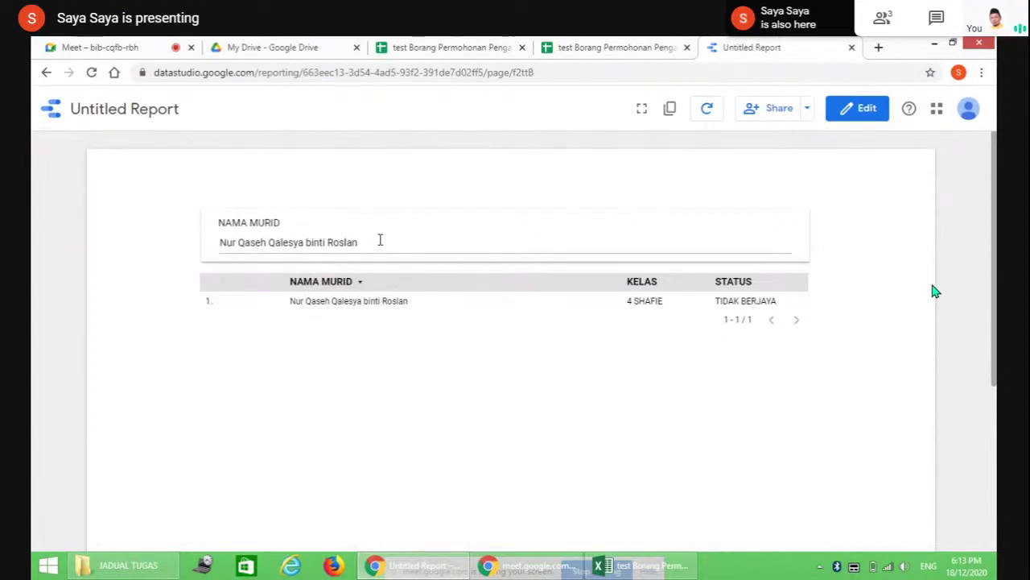
# Apply a shortened partial name as the filter, leaving the table showing No data.
pyautogui.moveTo(380, 240); pyautogui.dragTo(198, 253)
pyautogui.hotkey('ctrl', 'c')
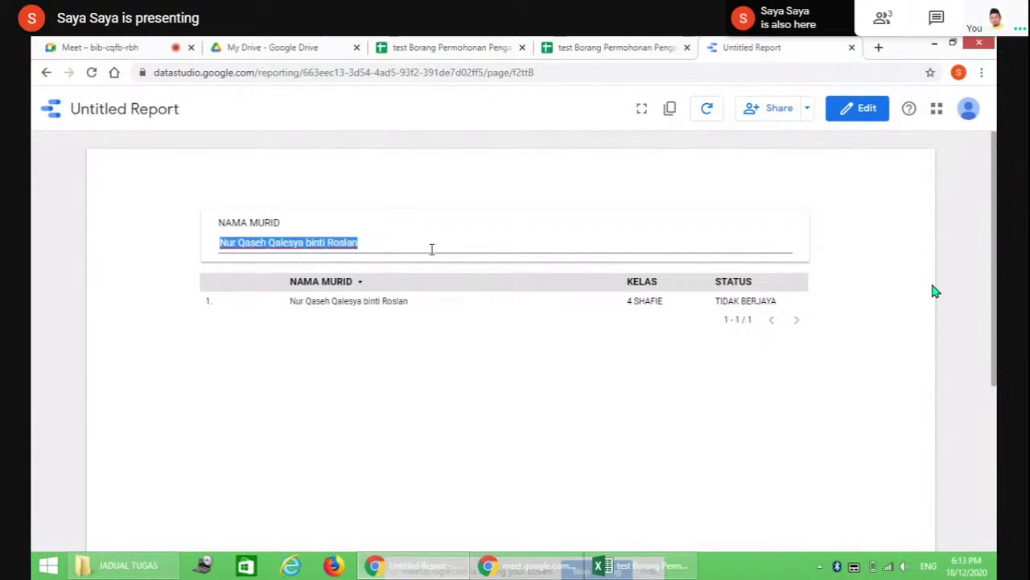
pyautogui.write('A')
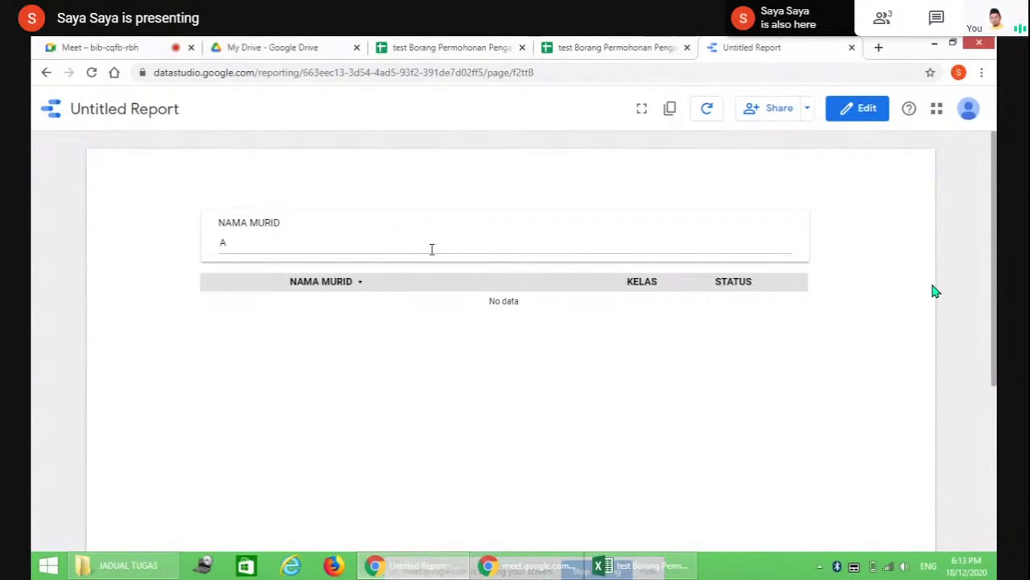
pyautogui.click(419, 246)
pyautogui.press('BackSpace')
pyautogui.hotkey('ctrl', 'v')
pyautogui.press('BackSpace')
pyautogui.press('BackSpace')
pyautogui.press('BackSpace')
pyautogui.press('BackSpace')
pyautogui.press('BackSpace')
pyautogui.press('BackSpace')
pyautogui.press('BackSpace')
pyautogui.press('BackSpace')
pyautogui.press('BackSpace')
pyautogui.press('BackSpace')
pyautogui.press('BackSpace')
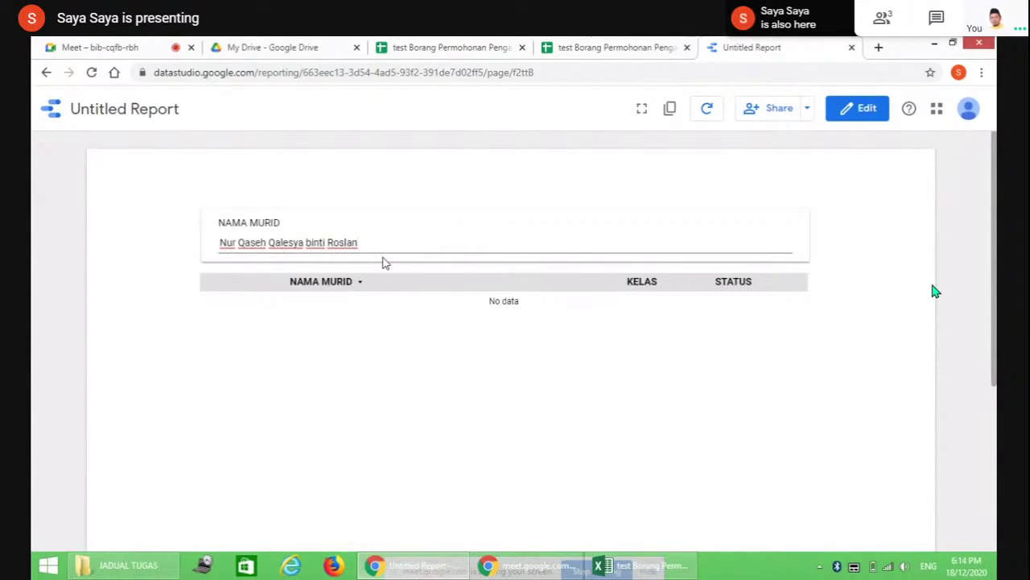
pyautogui.press('BackSpace')
pyautogui.press('BackSpace')
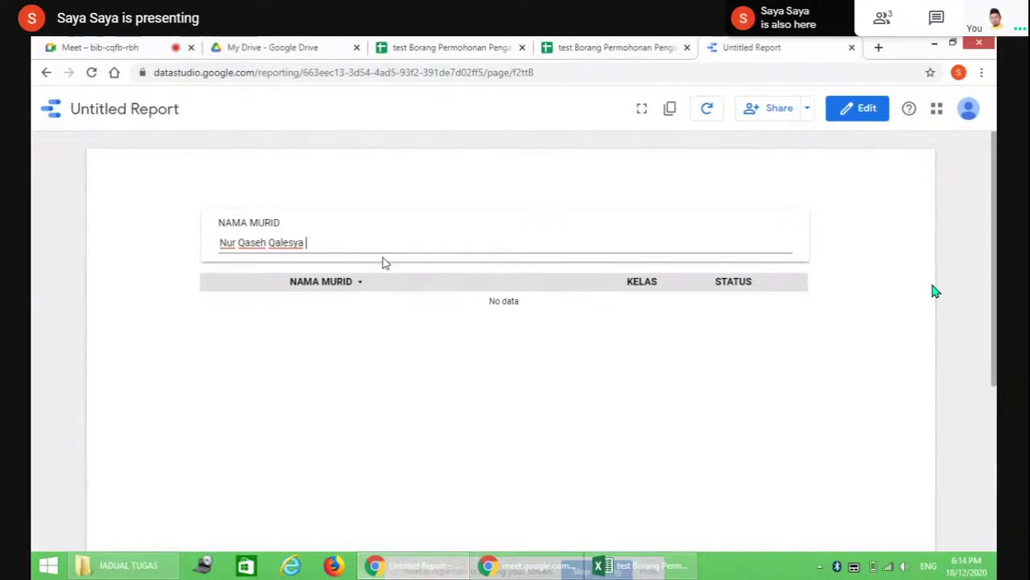
pyautogui.press('Return')
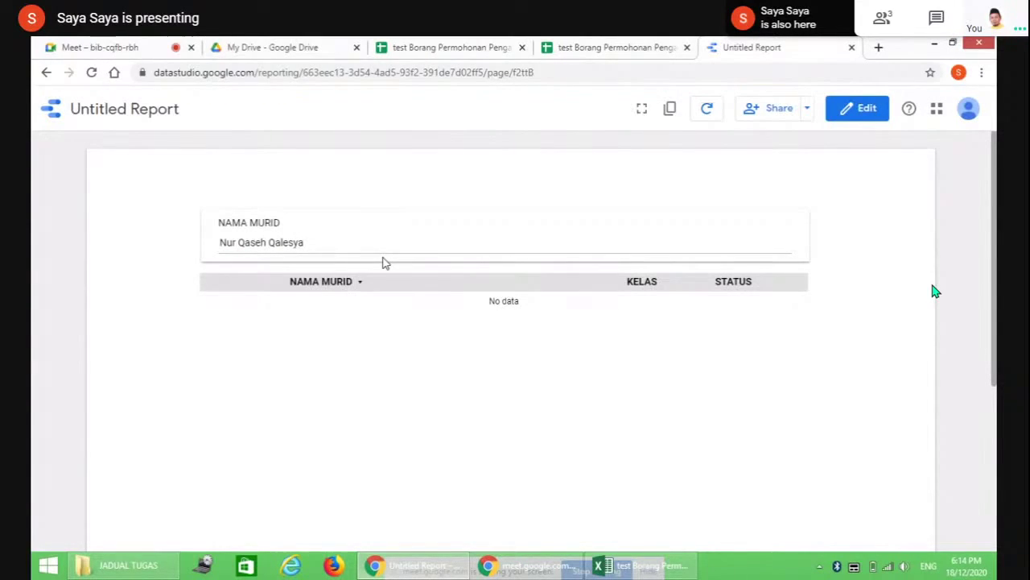
pyautogui.click(324, 243)
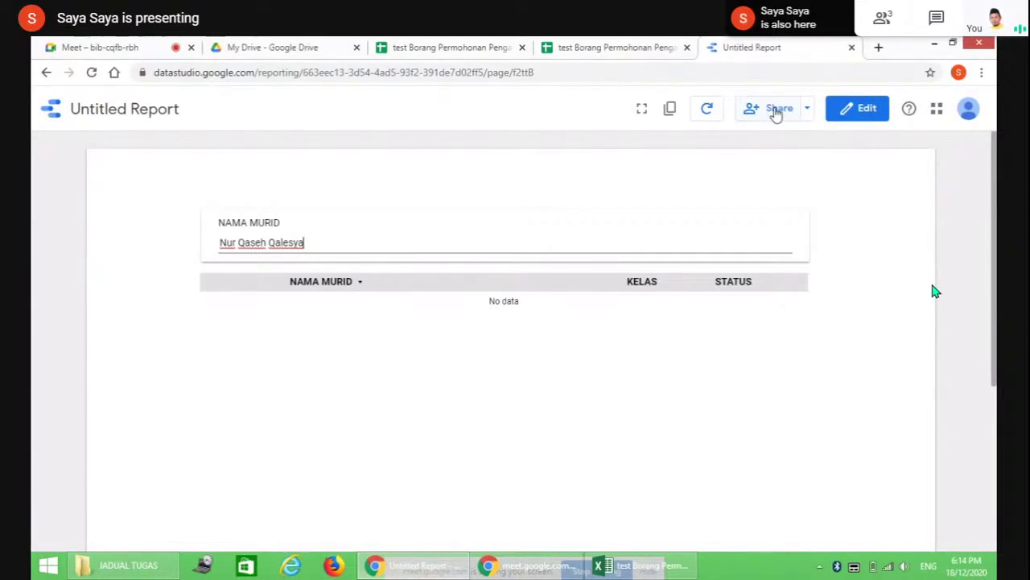
# Set link sharing to 'Anyone on the Internet can find and view', copy the link and save.
pyautogui.click(775, 111)
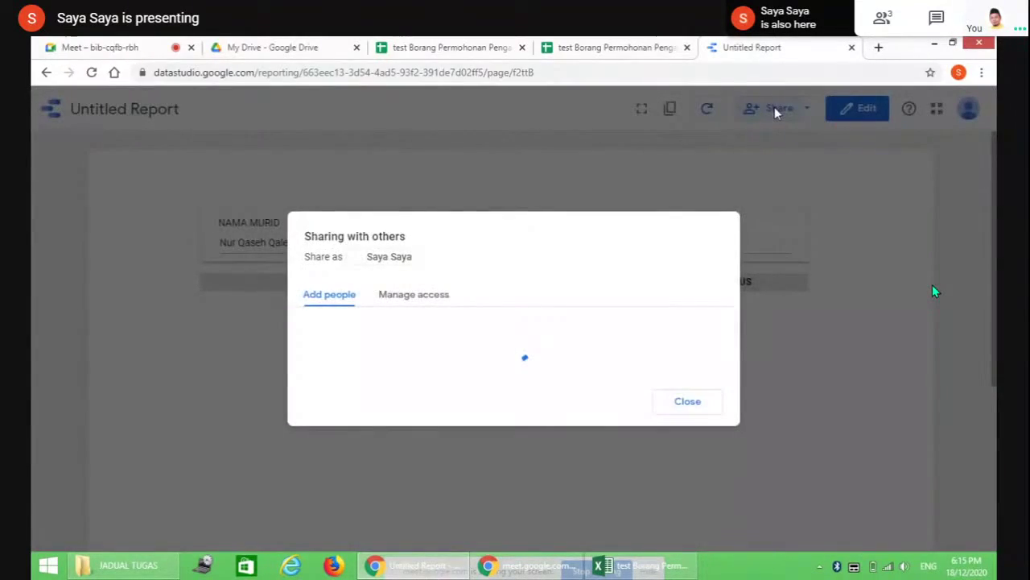
pyautogui.click(422, 304)
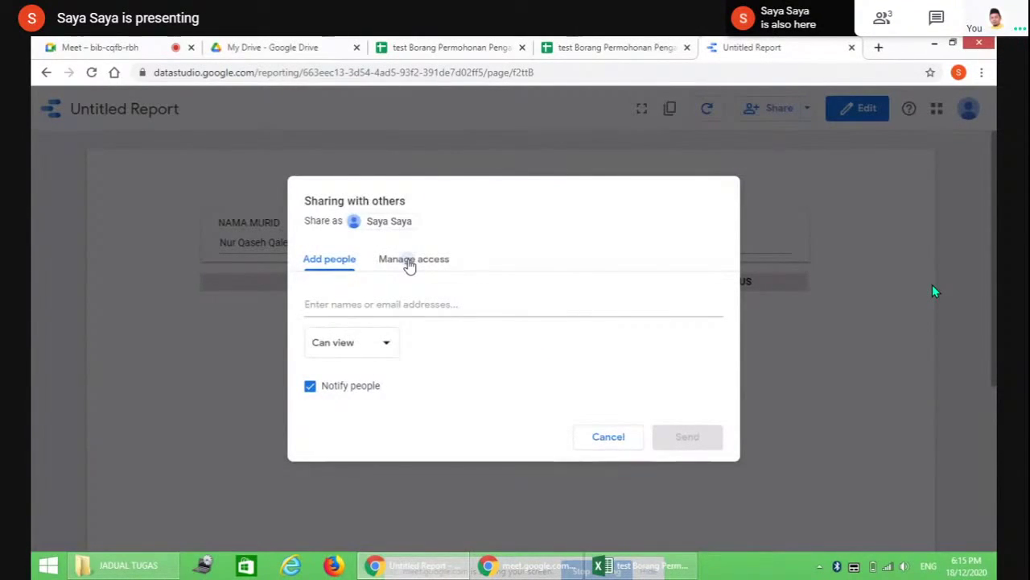
pyautogui.click(409, 259)
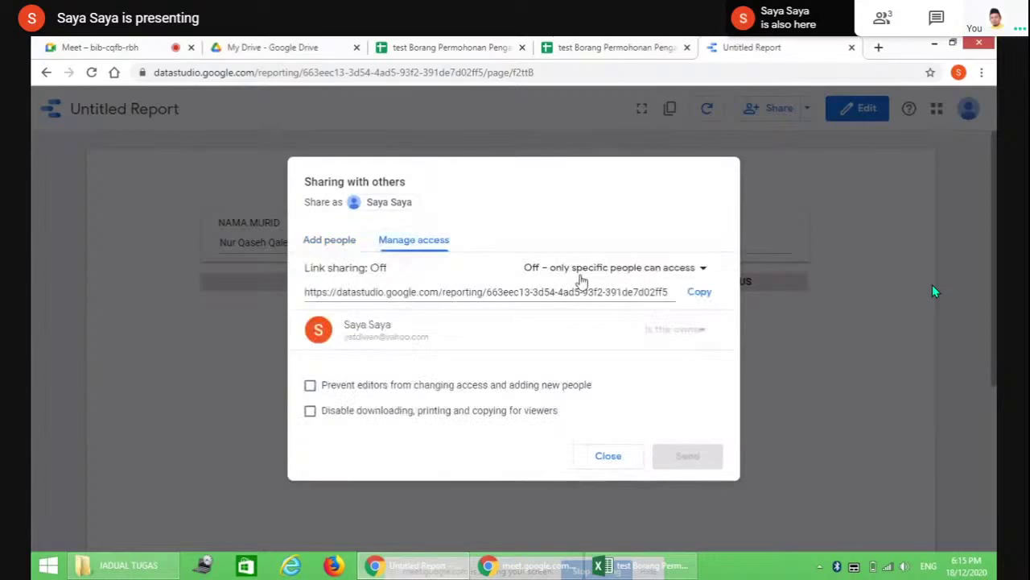
pyautogui.click(699, 270)
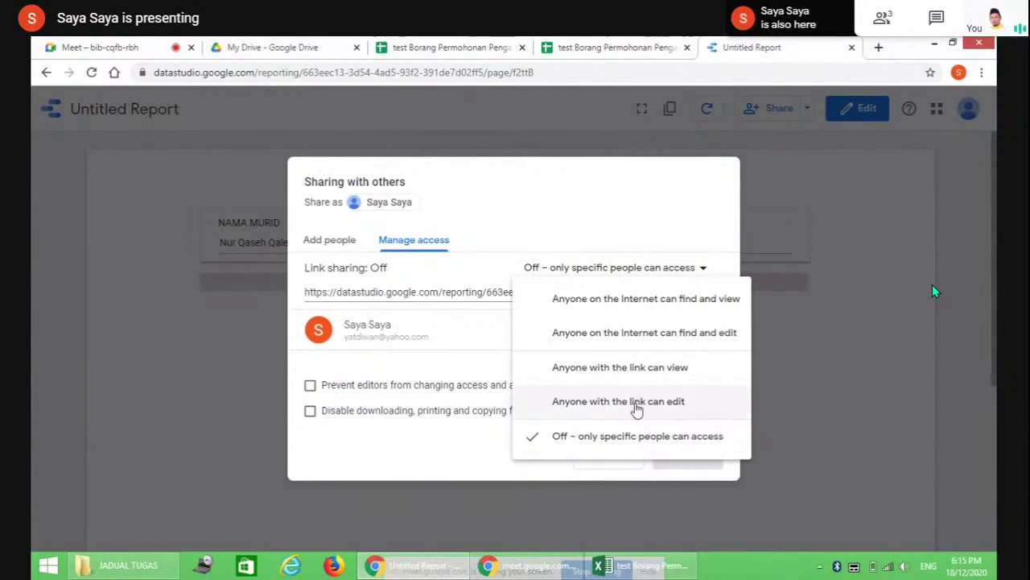
pyautogui.click(632, 304)
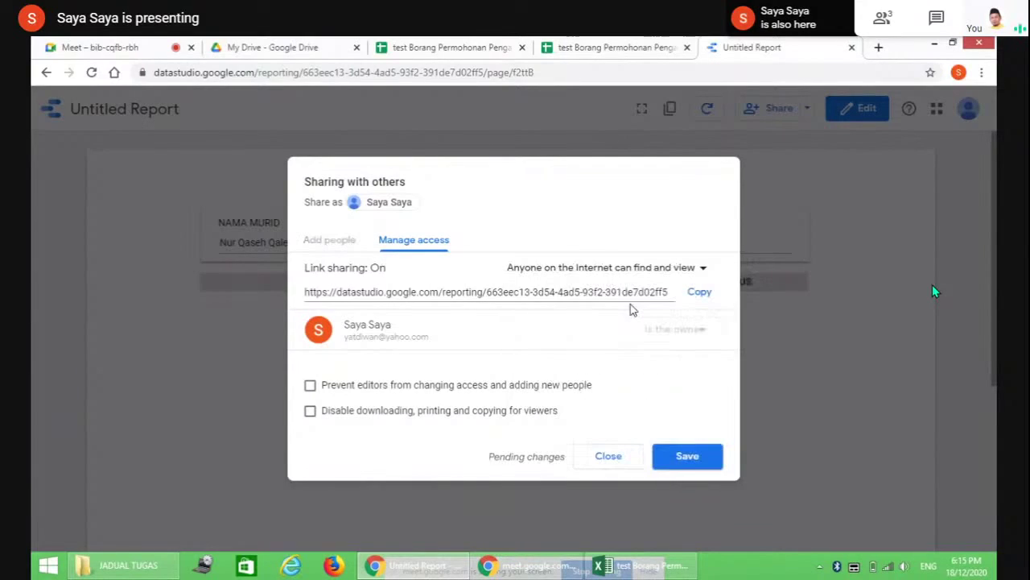
pyautogui.click(701, 296)
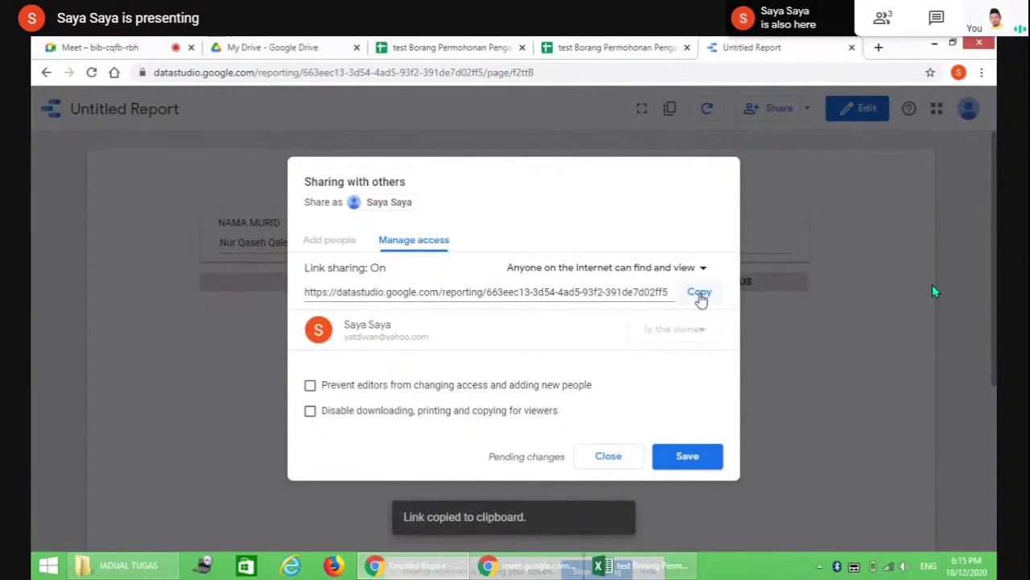
pyautogui.click(666, 465)
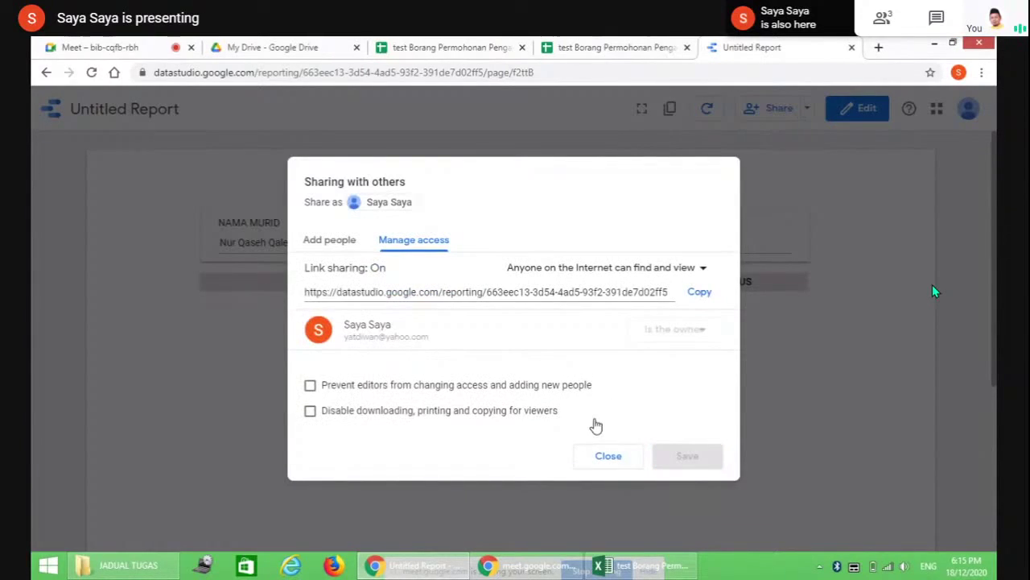
pyautogui.click(608, 456)
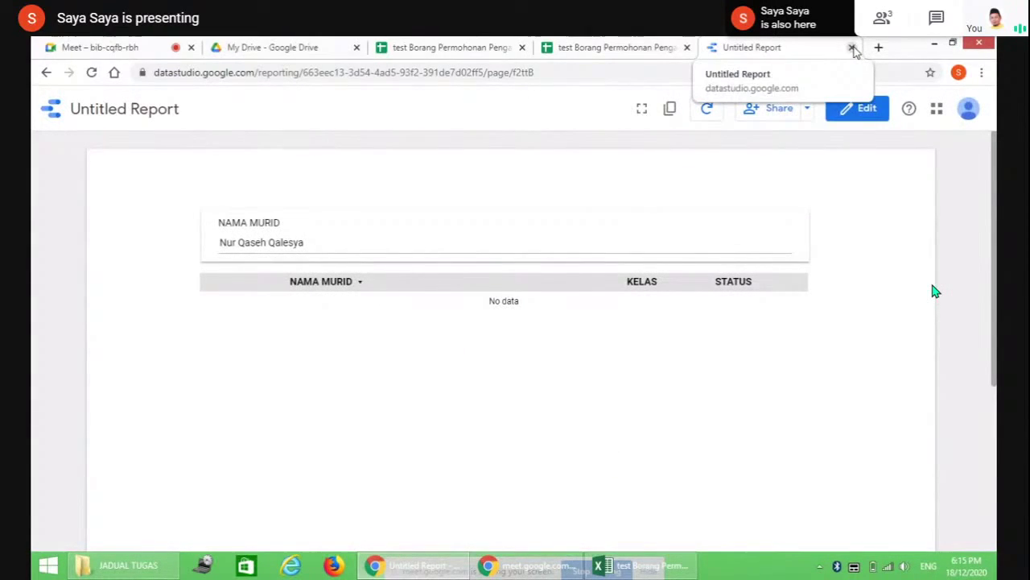
pyautogui.rightClick(780, 55)
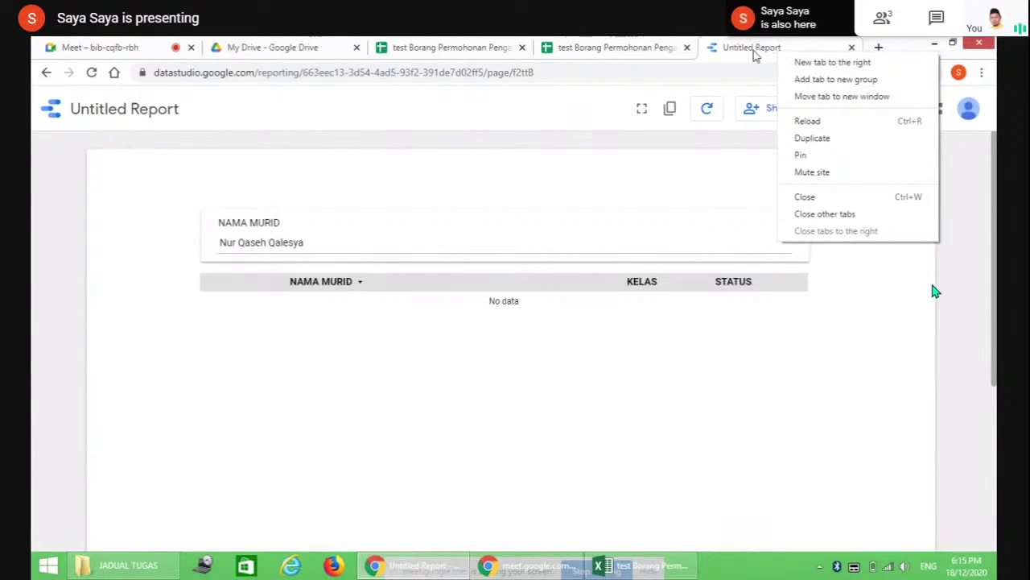
pyautogui.click(754, 51)
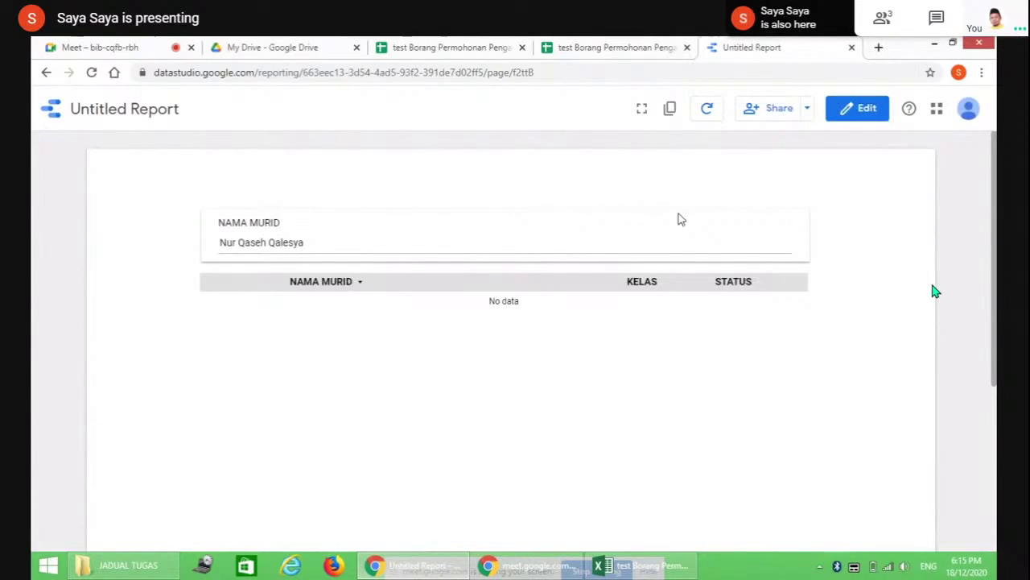
# Enter edit mode and retitle the Untitled Report to 'SEMAKAN PENGAWAS 2021'.
pyautogui.click(858, 115)
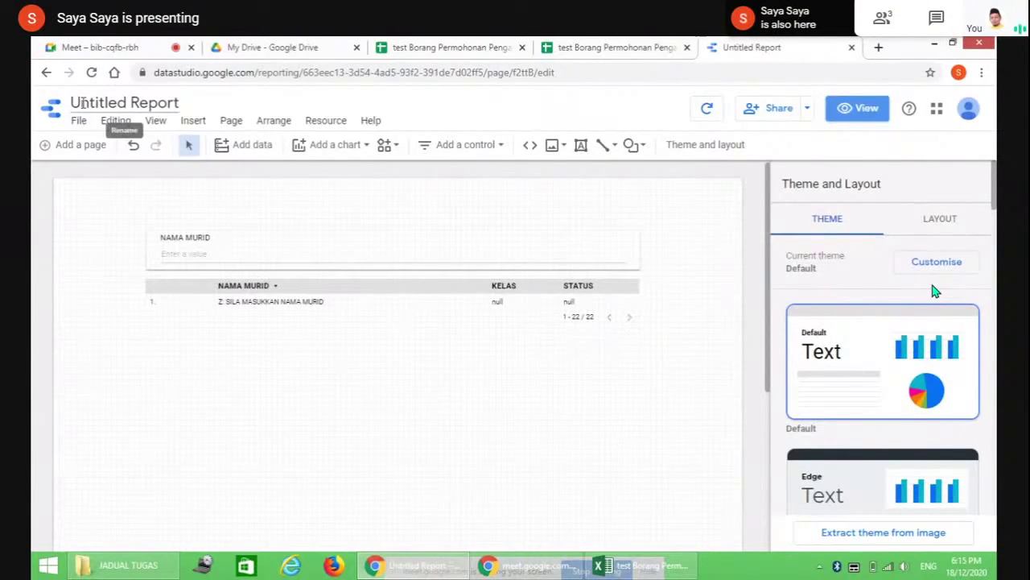
pyautogui.moveTo(74, 102); pyautogui.dragTo(239, 101)
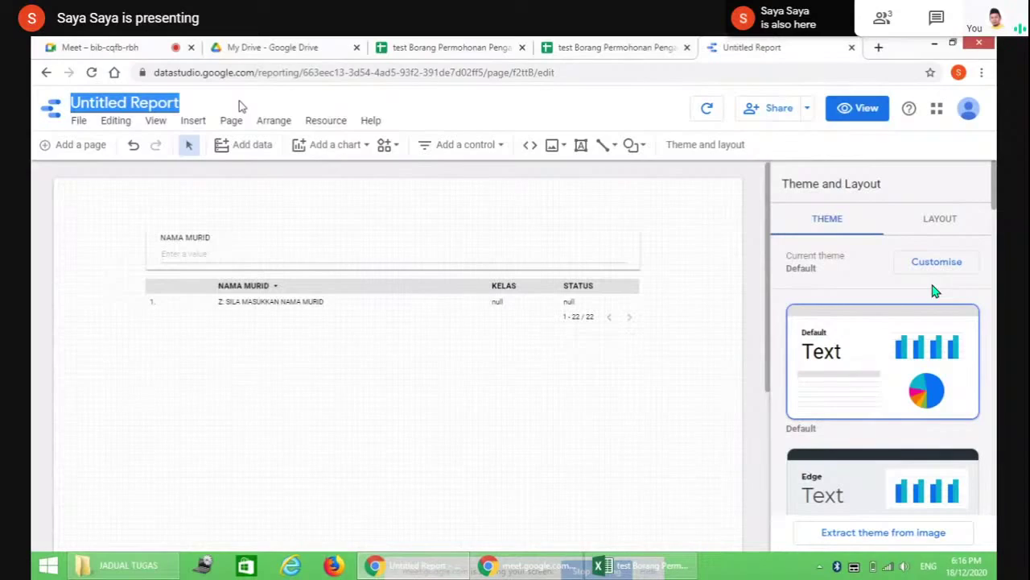
pyautogui.write('cara')
pyautogui.press('BackSpace')
pyautogui.press('BackSpace')
pyautogui.press('BackSpace')
pyautogui.press('BackSpace')
pyautogui.write('CARI')
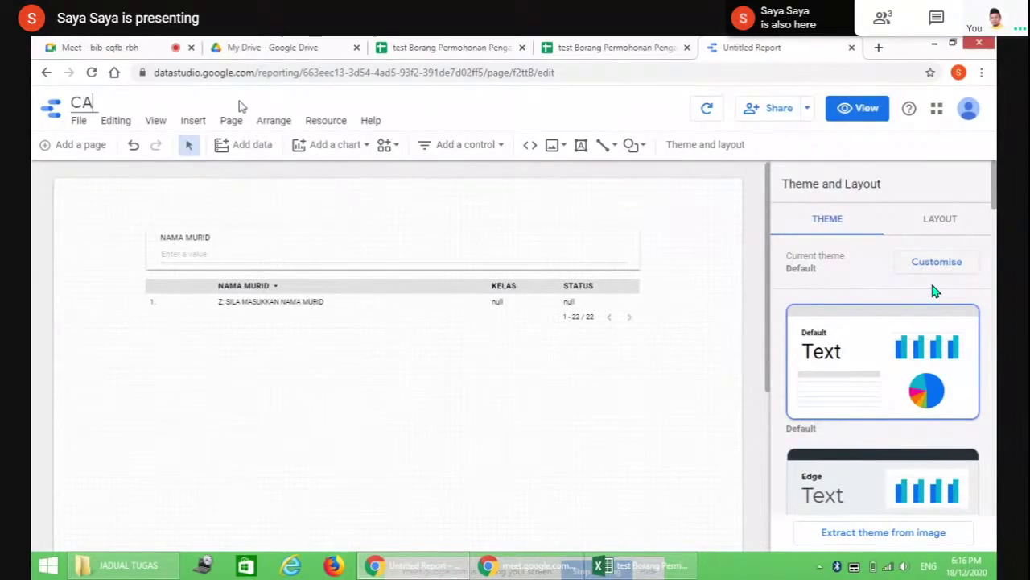
pyautogui.press('BackSpace')
pyautogui.press('BackSpace')
pyautogui.press('BackSpace')
pyautogui.press('BackSpace')
pyautogui.write('SEMAK')
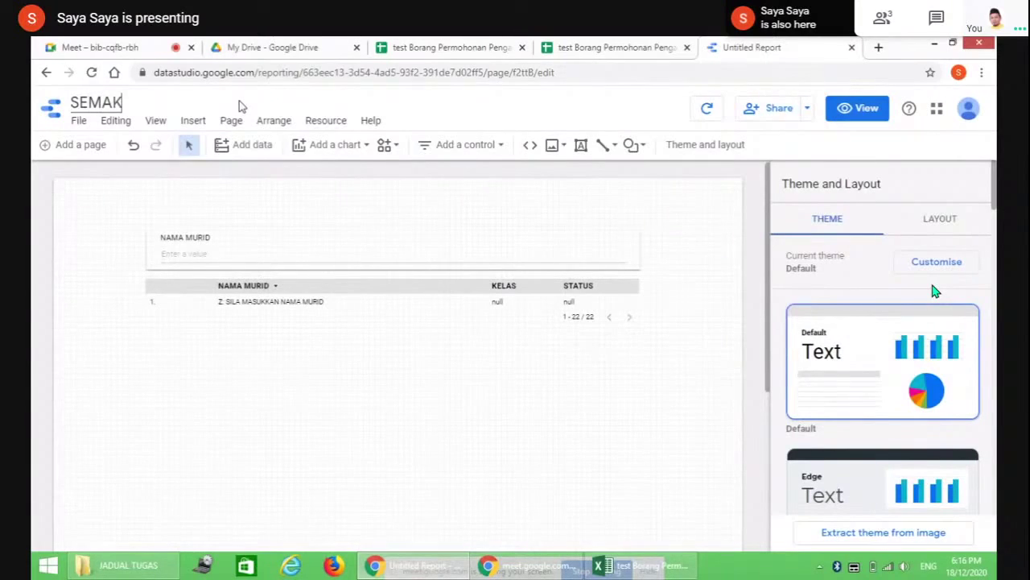
pyautogui.write('AN PENGAWAS')
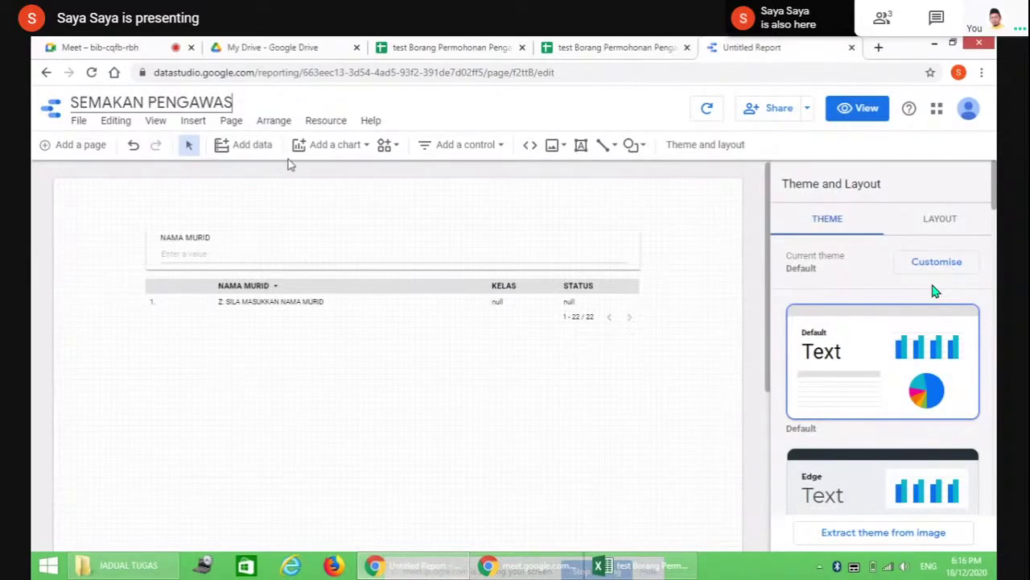
pyautogui.write(' 2021')
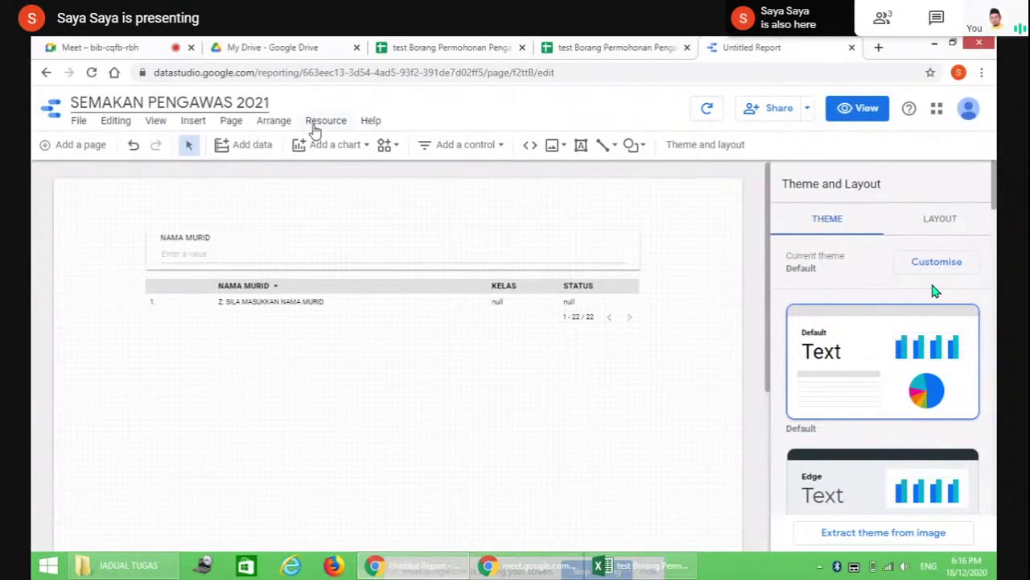
pyautogui.click(477, 108)
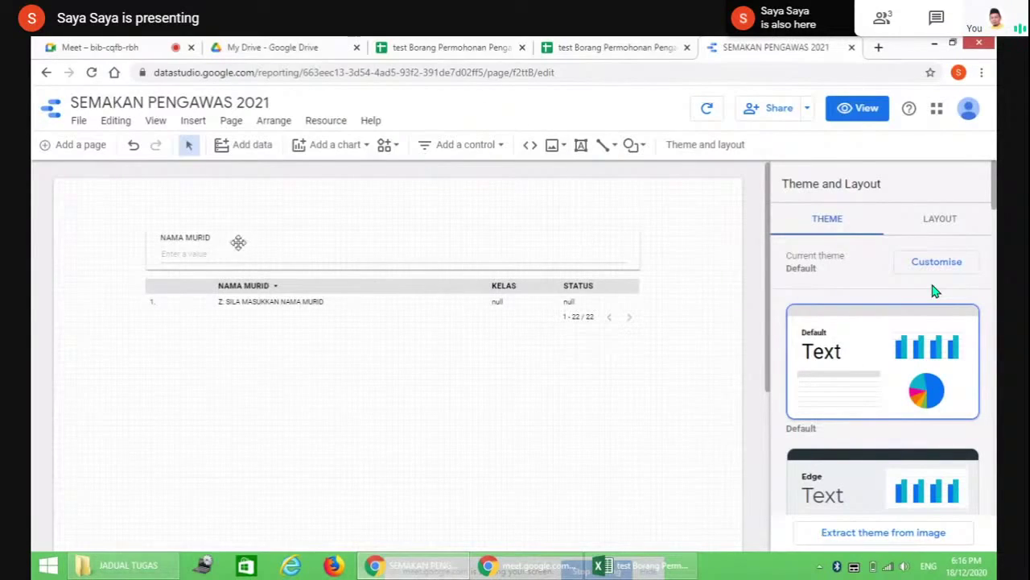
# Select the NAMA MURID filter box and bring up its style settings.
pyautogui.click(203, 236)
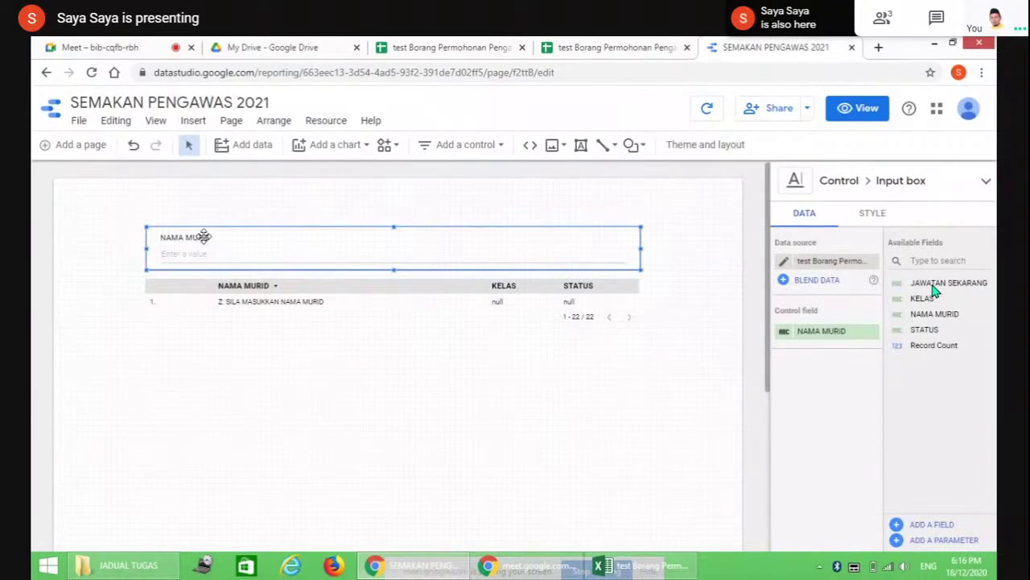
pyautogui.click(874, 215)
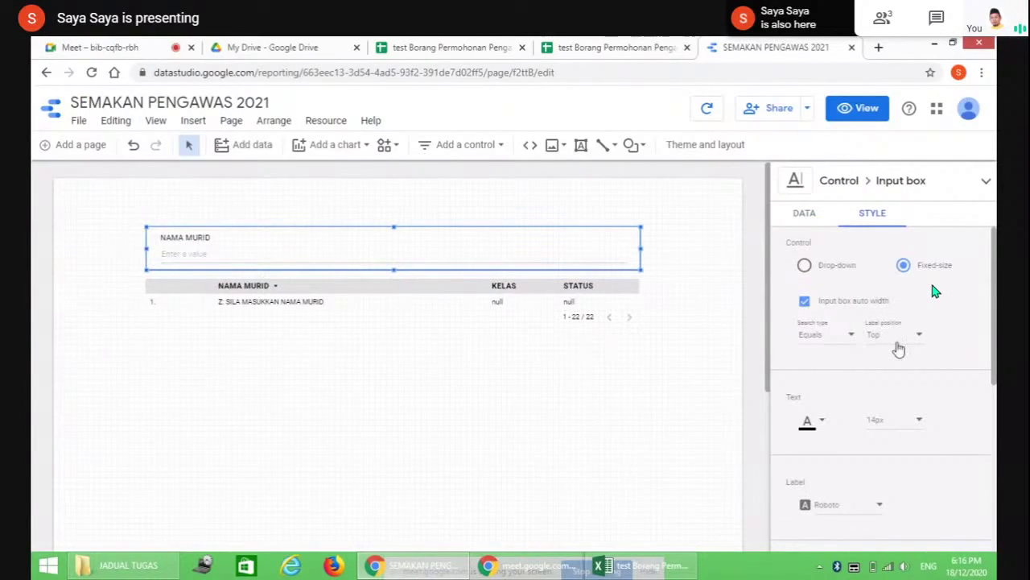
pyautogui.scroll(-3, 871, 432)
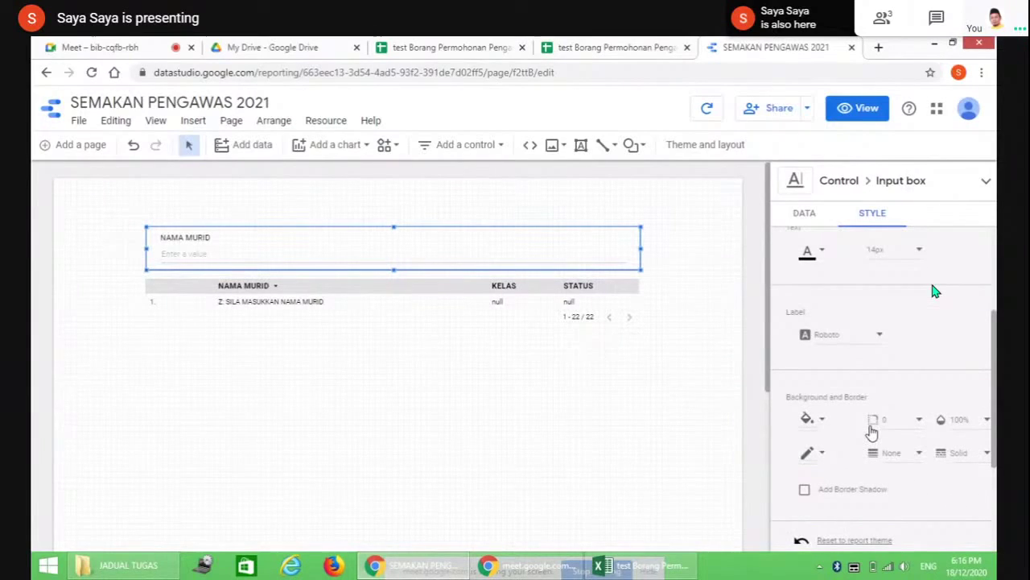
pyautogui.scroll(1, 829, 338)
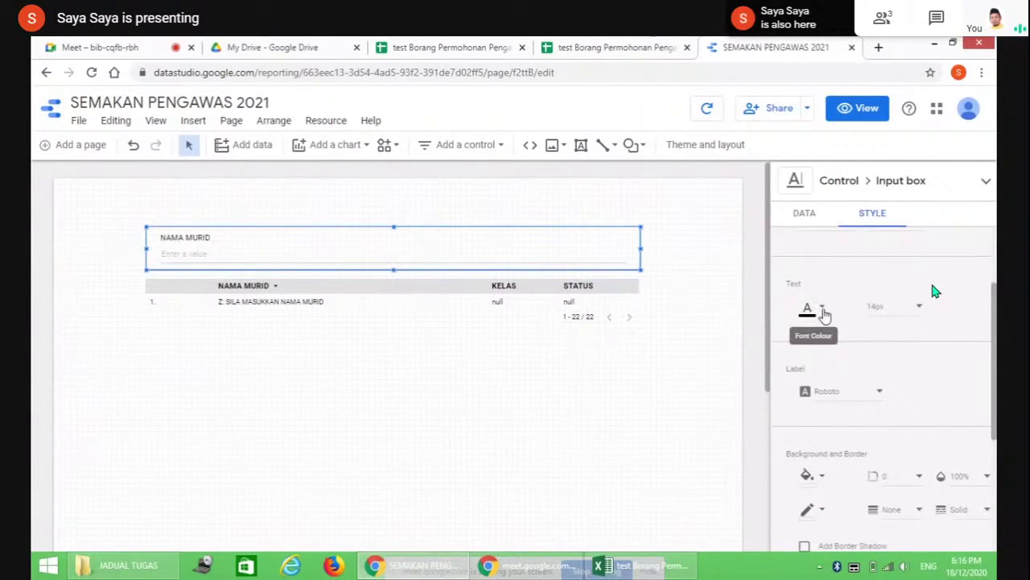
pyautogui.click(822, 311)
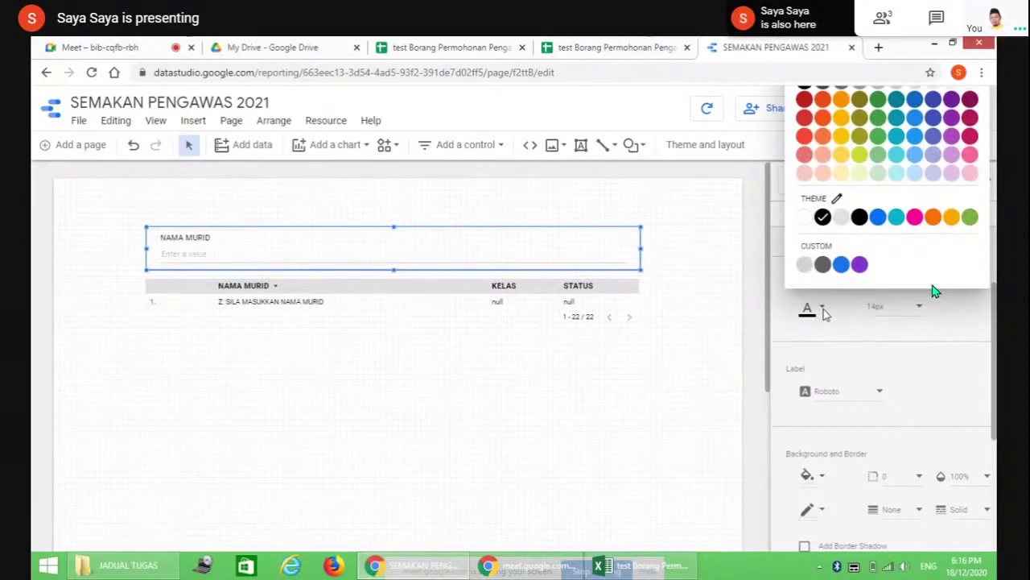
pyautogui.click(824, 312)
pyautogui.scroll(-1, 826, 314)
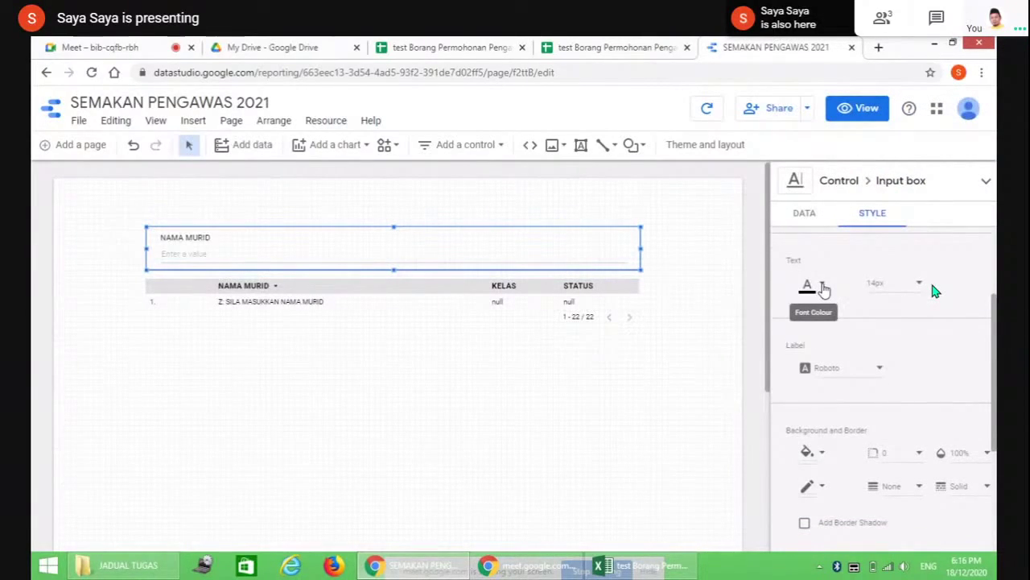
pyautogui.scroll(-3, 824, 291)
pyautogui.scroll(-3, 824, 291)
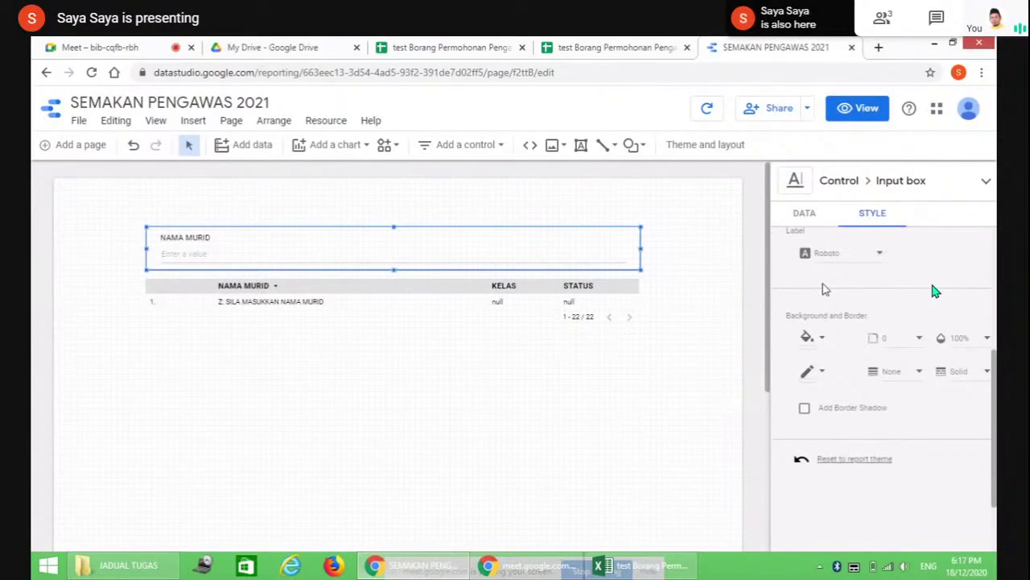
pyautogui.scroll(8, 824, 291)
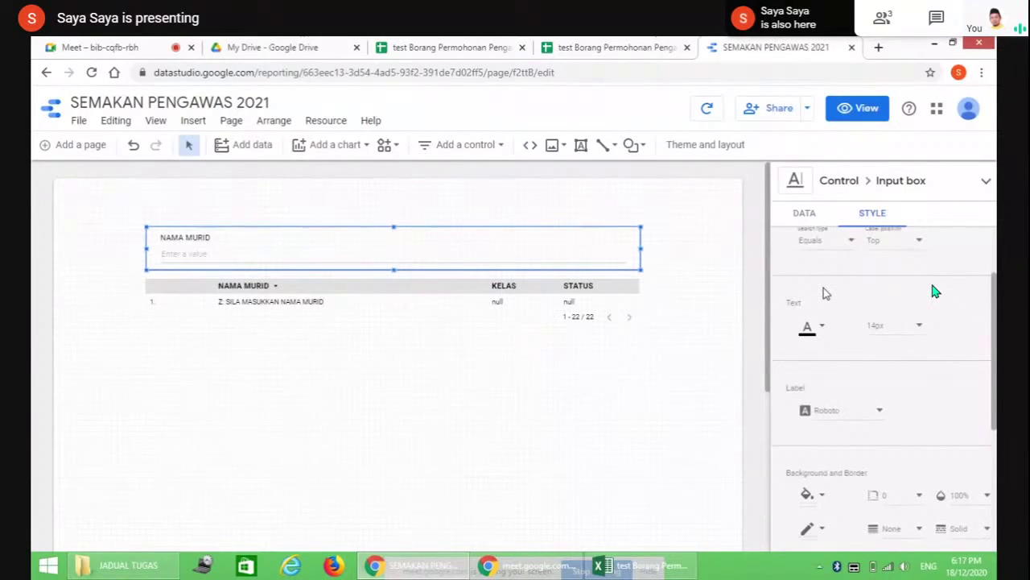
pyautogui.scroll(3, 823, 292)
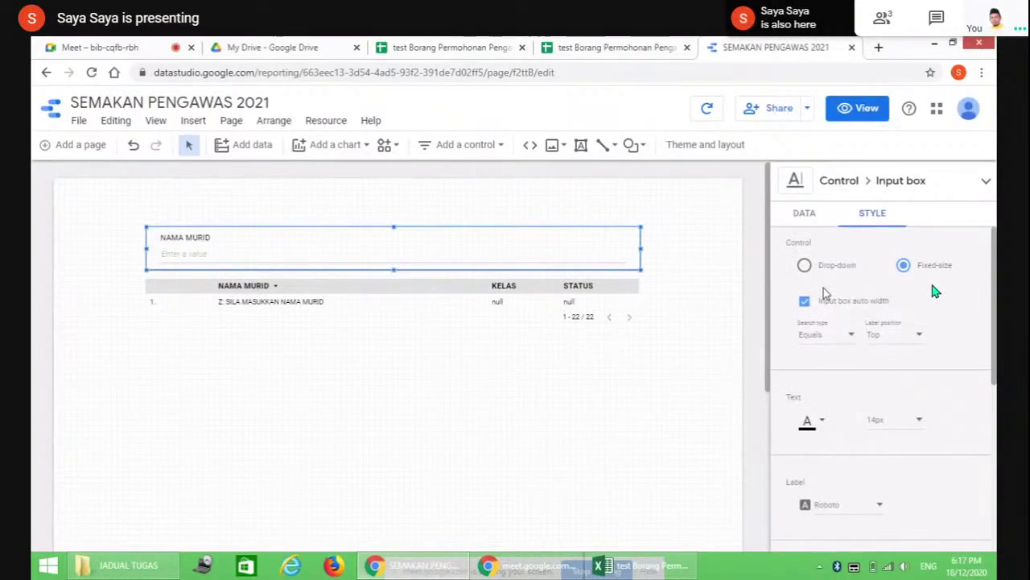
# Set the filter's text size to 36px and make the box taller.
pyautogui.click(918, 420)
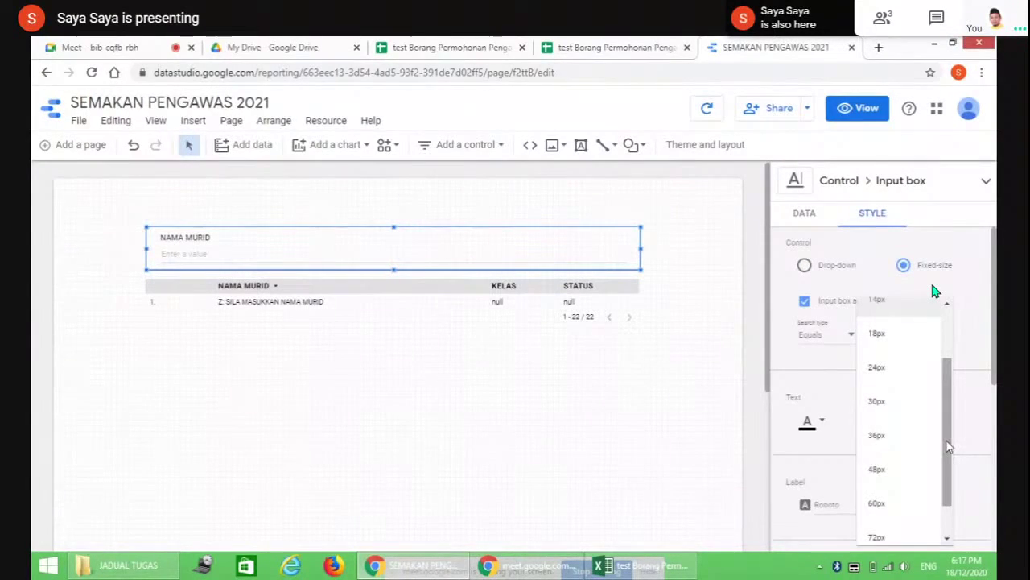
pyautogui.click(877, 469)
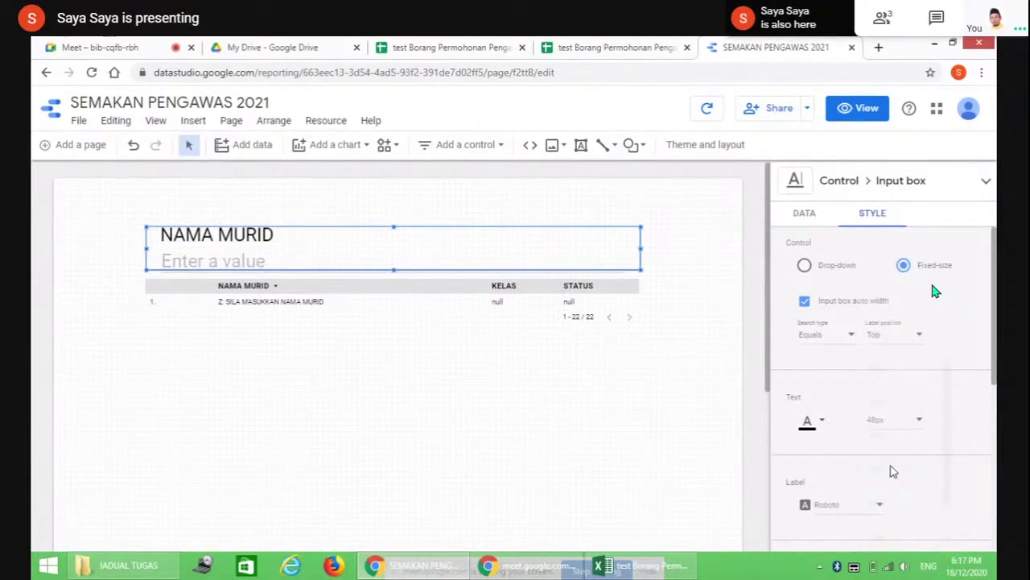
pyautogui.click(924, 427)
pyautogui.click(902, 392)
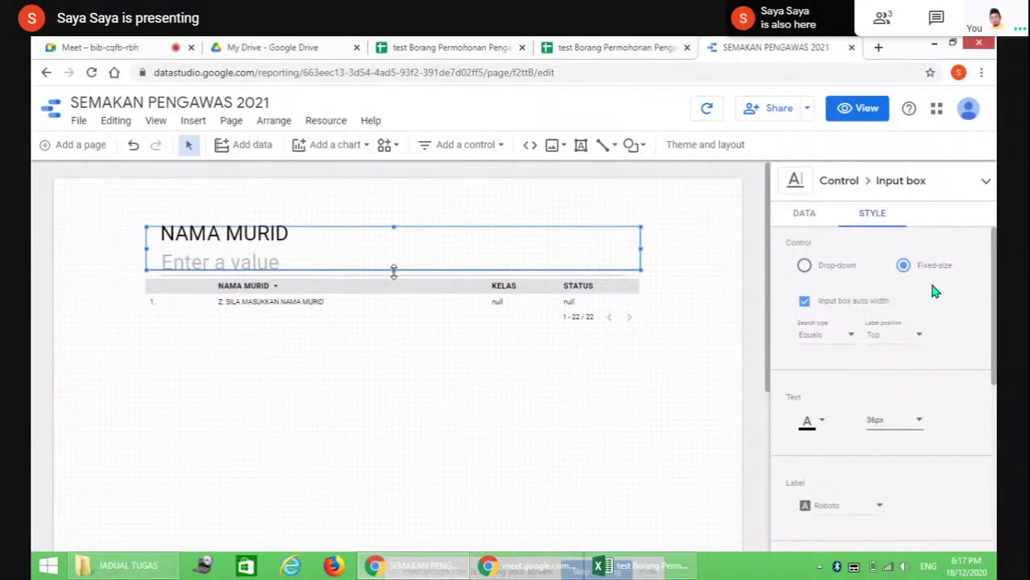
pyautogui.moveTo(394, 272); pyautogui.dragTo(394, 300)
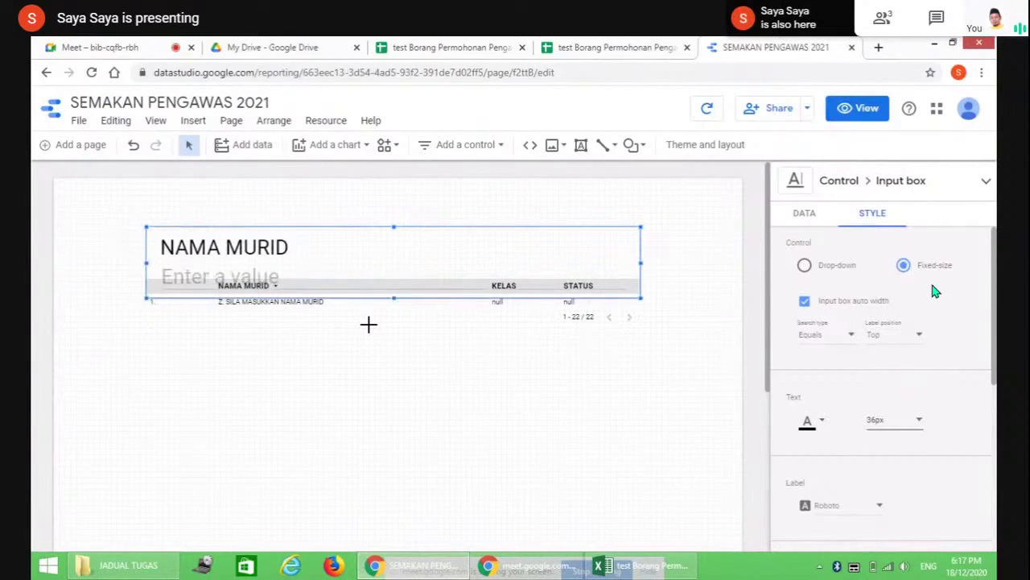
pyautogui.click(605, 350)
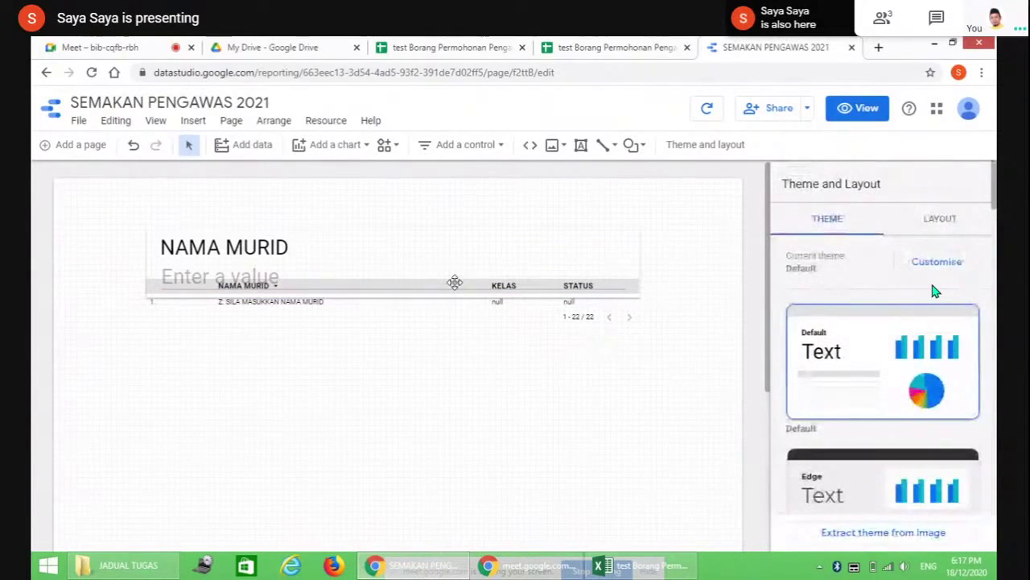
# Shorten the filter box and move the table further down the page.
pyautogui.click(432, 258)
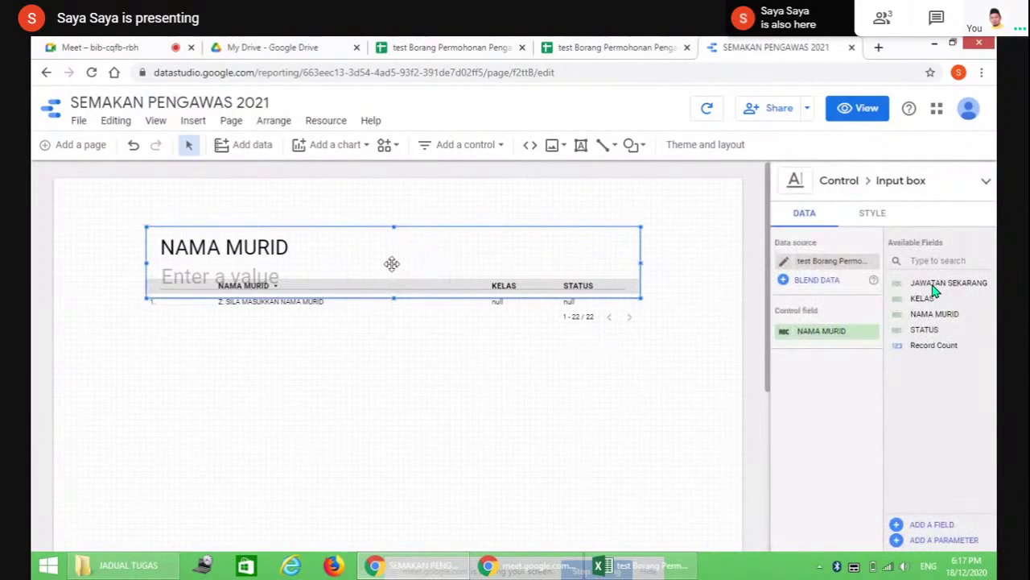
pyautogui.moveTo(393, 300); pyautogui.dragTo(392, 269)
pyautogui.click(389, 287)
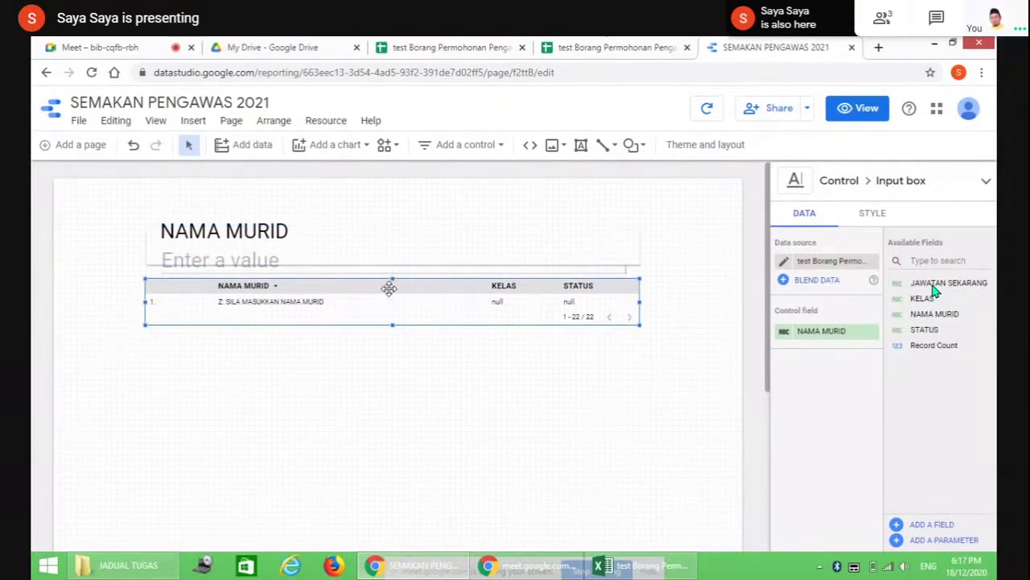
pyautogui.moveTo(389, 319); pyautogui.dragTo(391, 349)
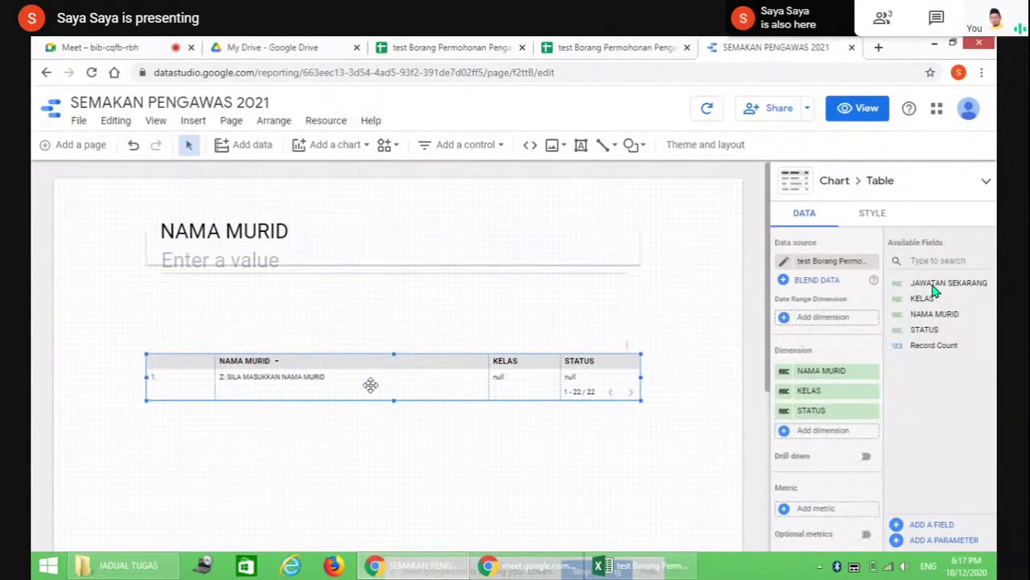
pyautogui.moveTo(370, 385); pyautogui.dragTo(369, 481)
# Make the input box taller and centre it just above the table.
pyautogui.click(345, 239)
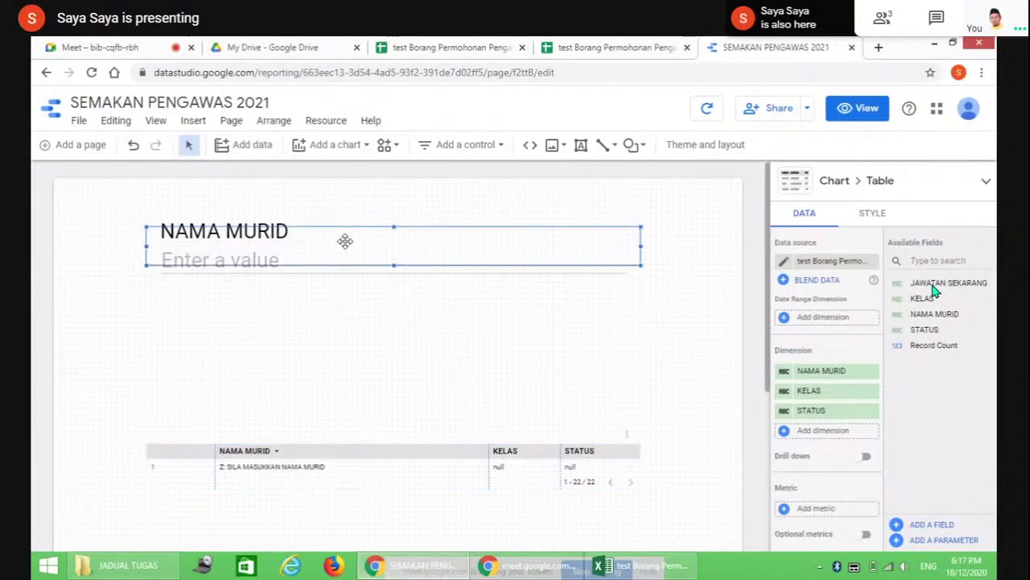
pyautogui.moveTo(394, 266); pyautogui.dragTo(393, 302)
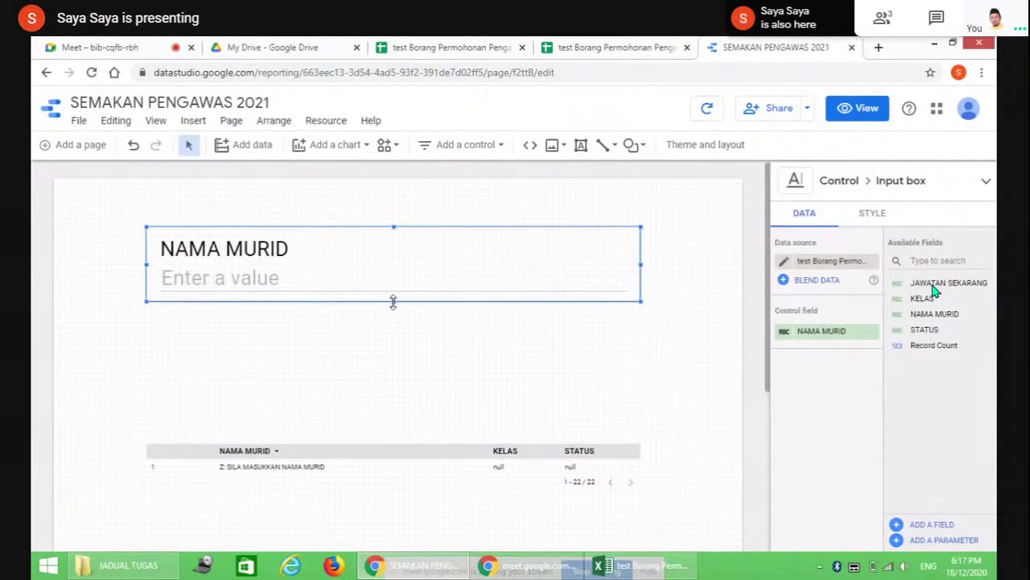
pyautogui.click(870, 217)
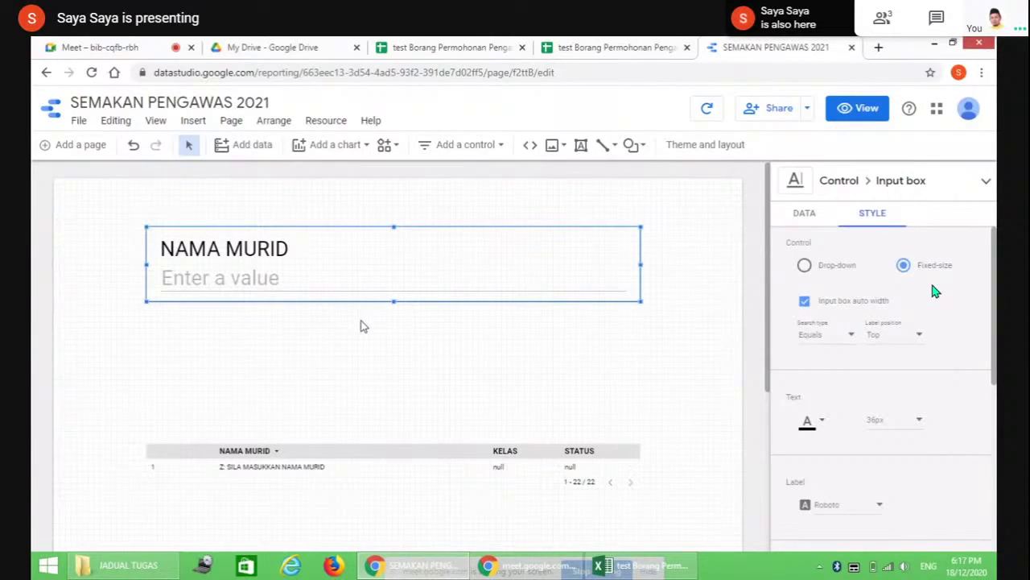
pyautogui.moveTo(355, 296); pyautogui.dragTo(359, 387)
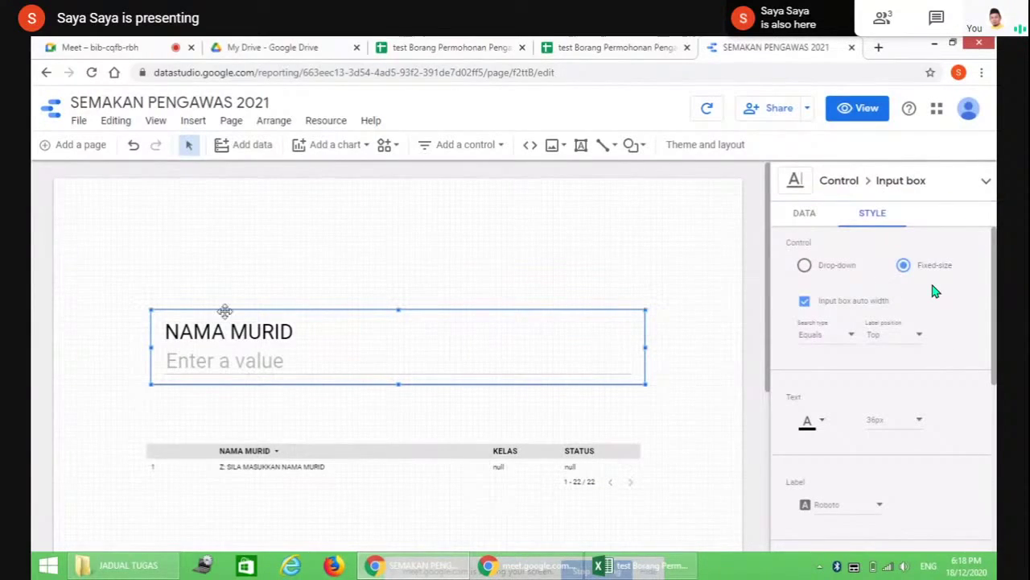
pyautogui.moveTo(171, 335)
pyautogui.mouseDown()
pyautogui.moveTo(187, 338)
pyautogui.moveTo(171, 340)
pyautogui.mouseUp()
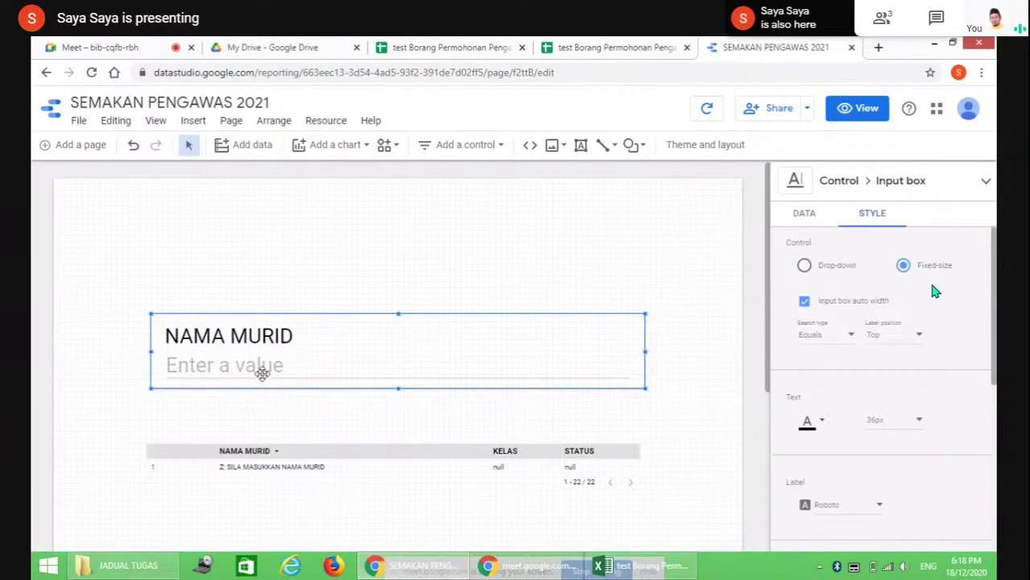
pyautogui.click(263, 449)
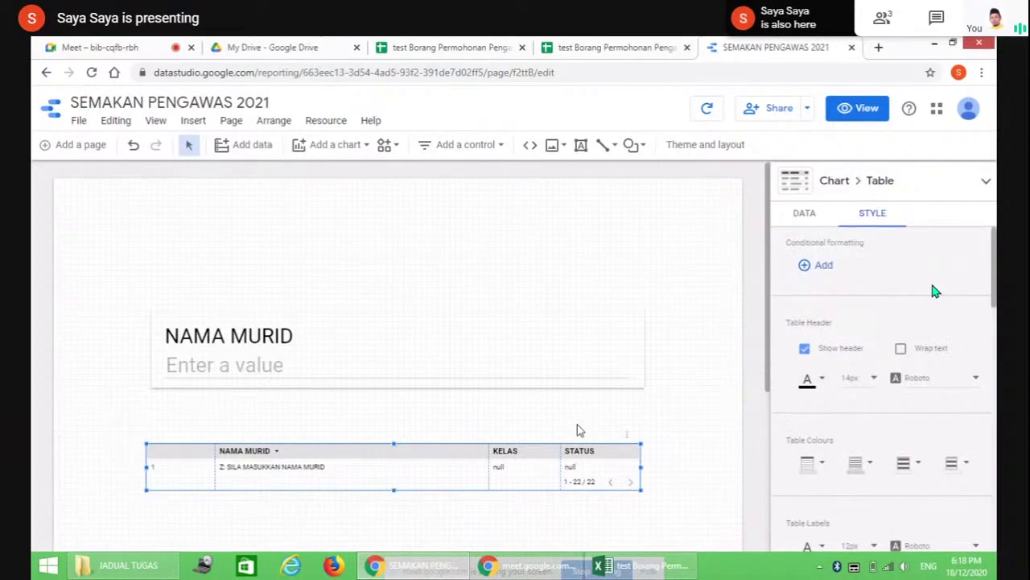
# Set the table header font size to 18px and font family to Syncopate.
pyautogui.scroll(-3, 899, 359)
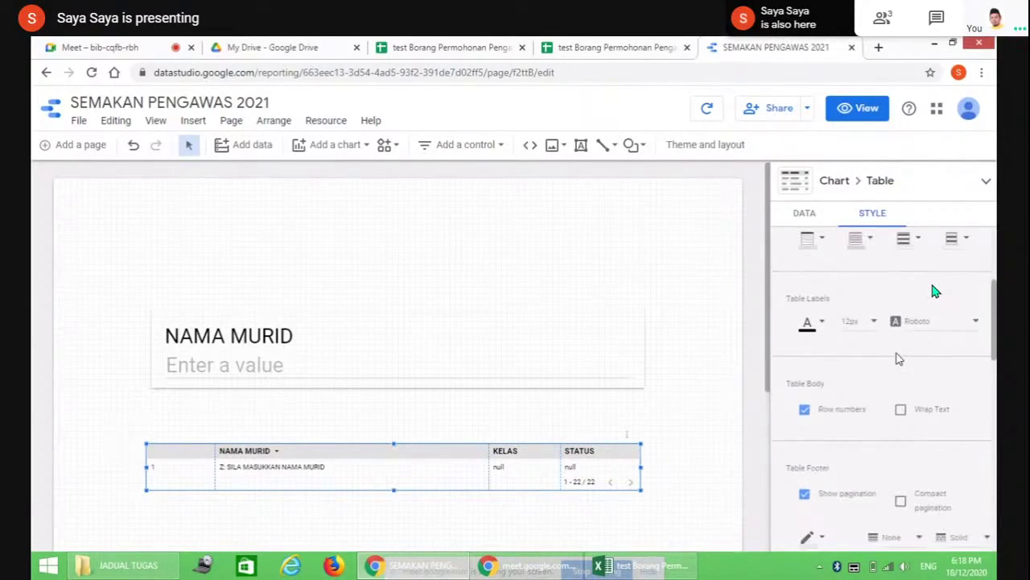
pyautogui.scroll(-1, 962, 330)
pyautogui.scroll(4, 833, 429)
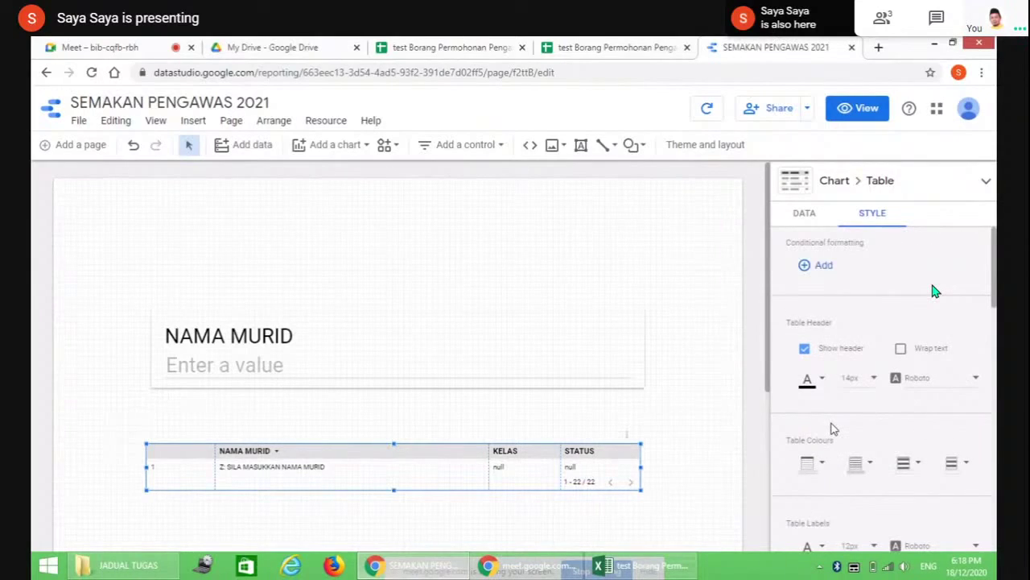
pyautogui.scroll(-1, 833, 427)
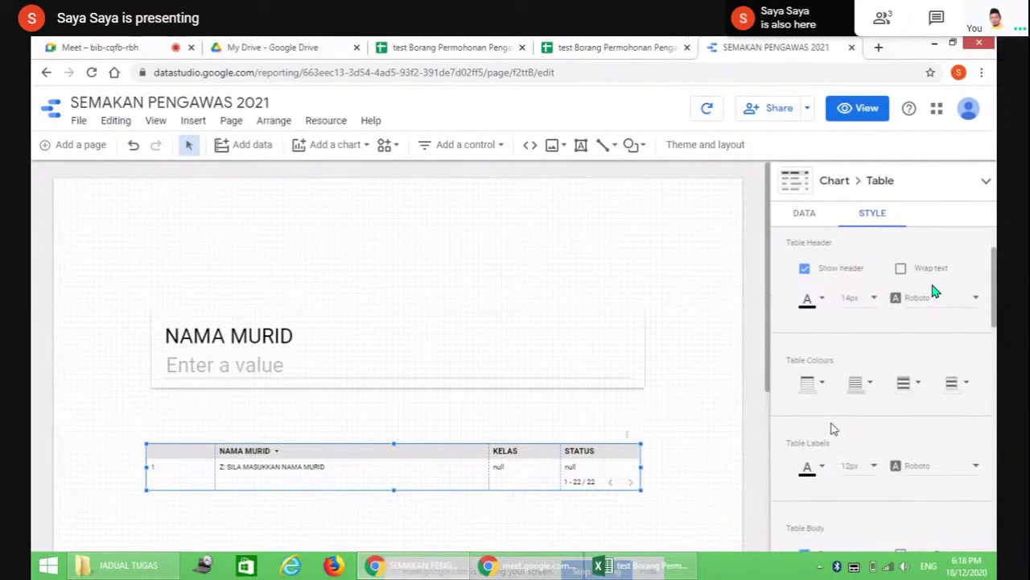
pyautogui.click(876, 303)
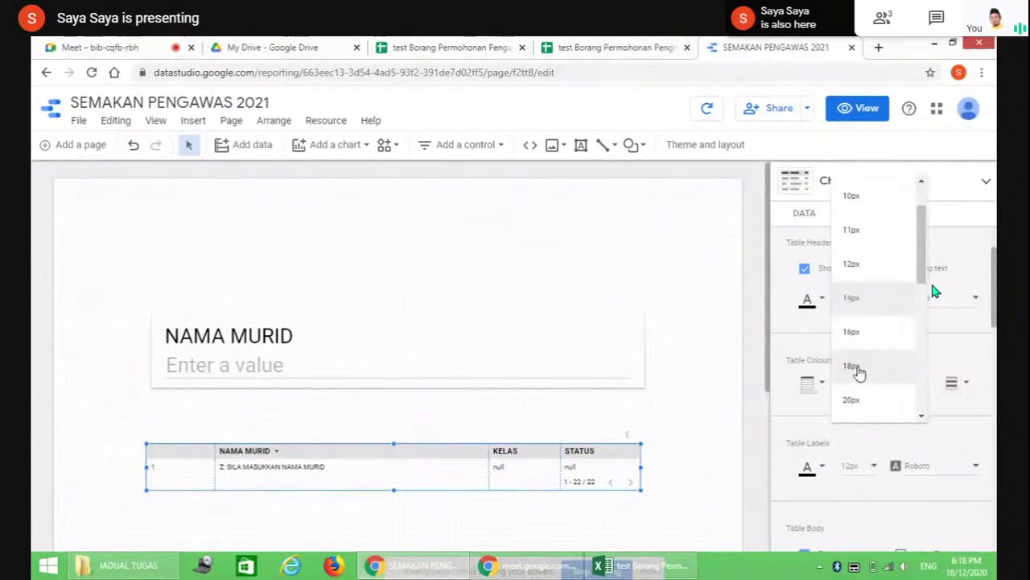
pyautogui.click(868, 333)
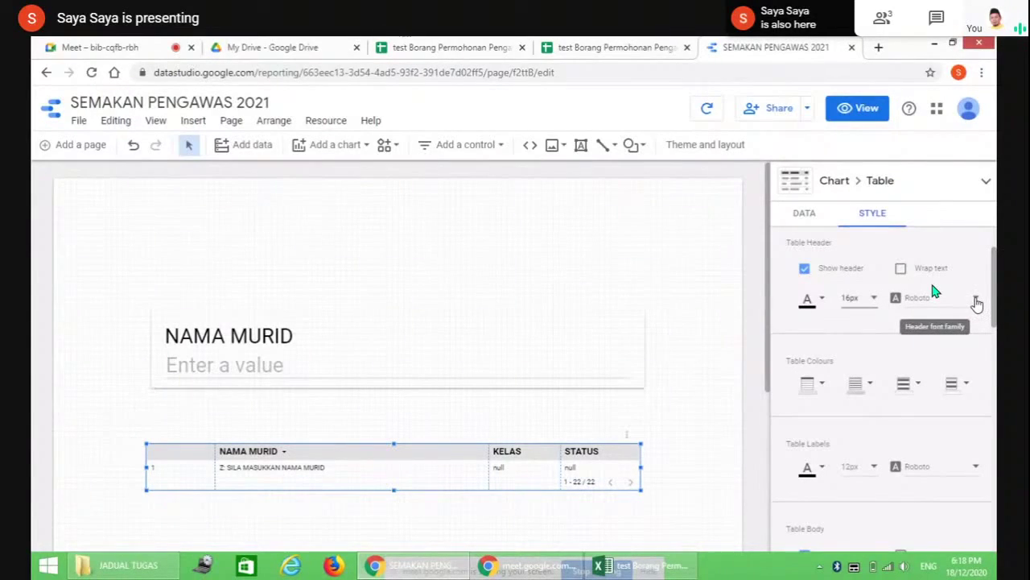
pyautogui.click(875, 299)
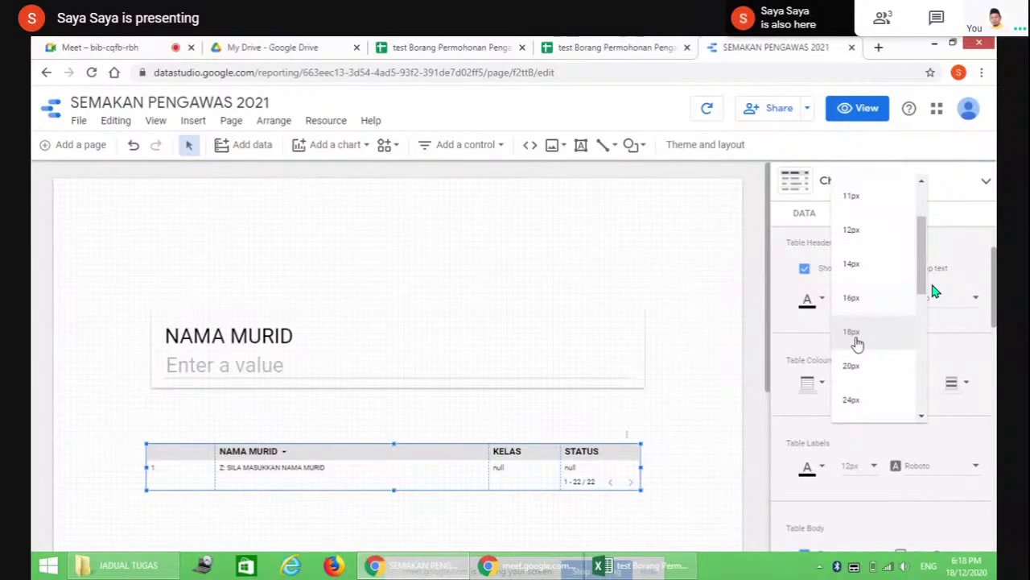
pyautogui.click(857, 342)
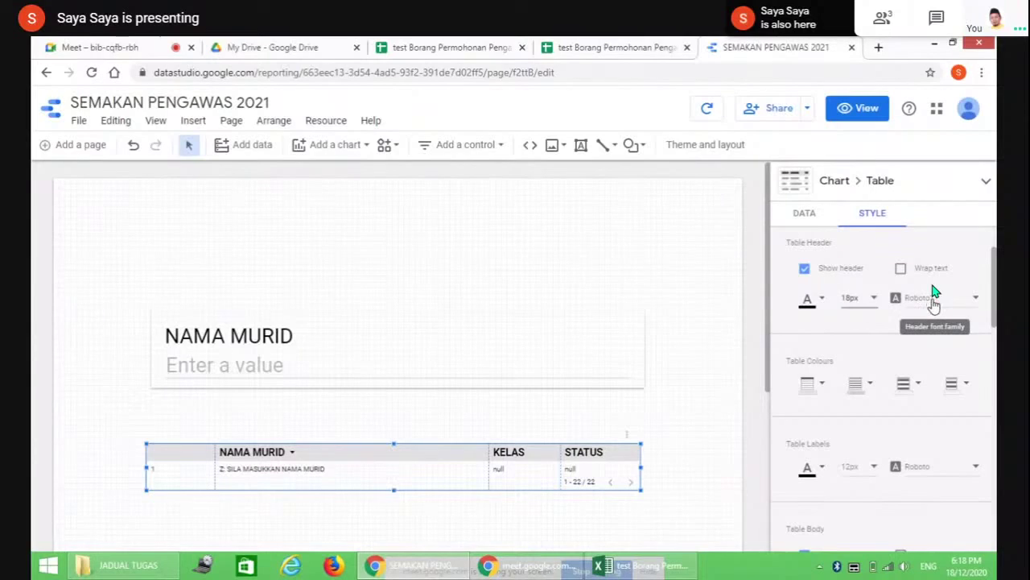
pyautogui.click(972, 305)
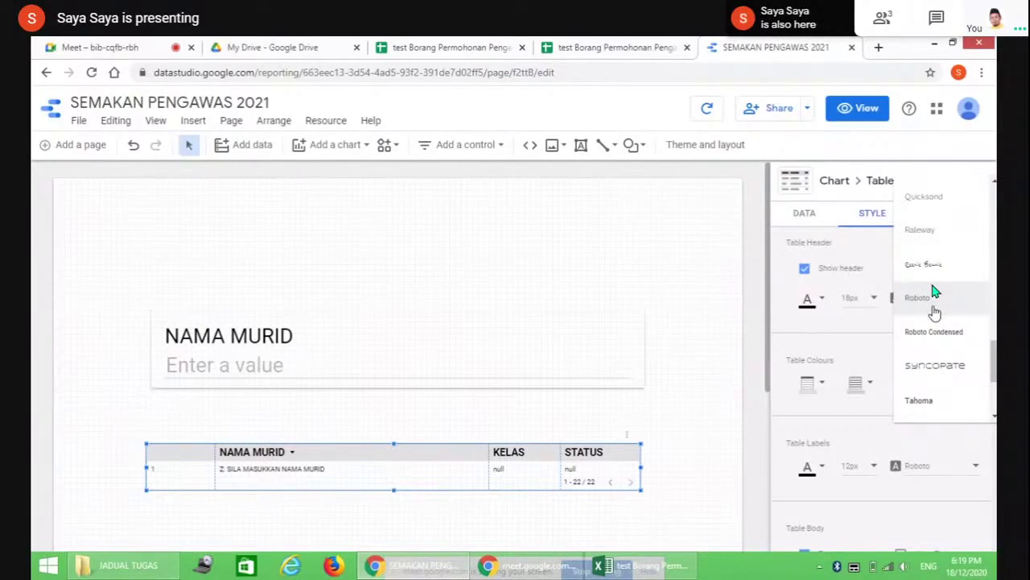
pyautogui.click(938, 364)
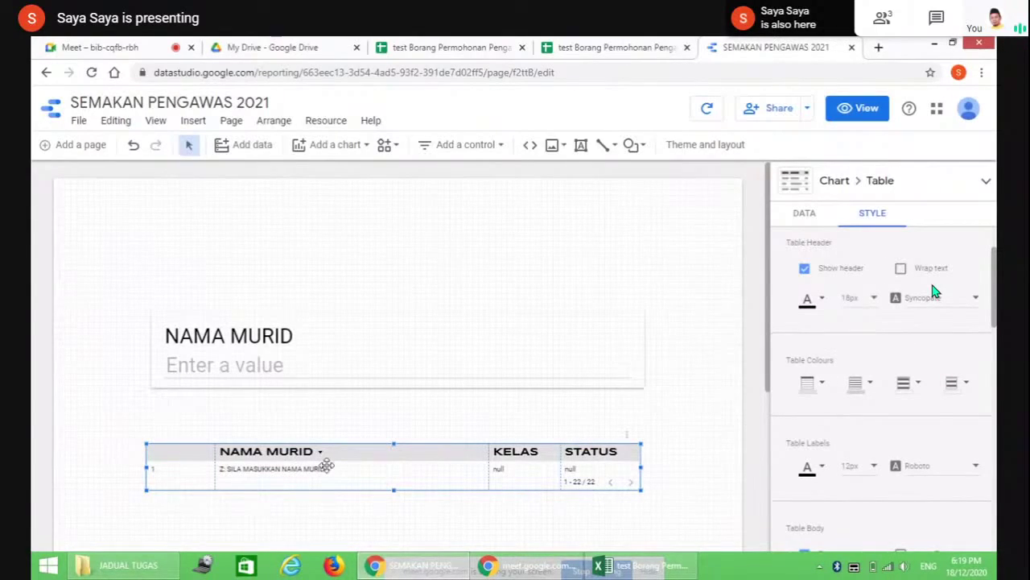
pyautogui.scroll(-3, 934, 289)
pyautogui.scroll(-6, 934, 290)
pyautogui.scroll(9, 934, 290)
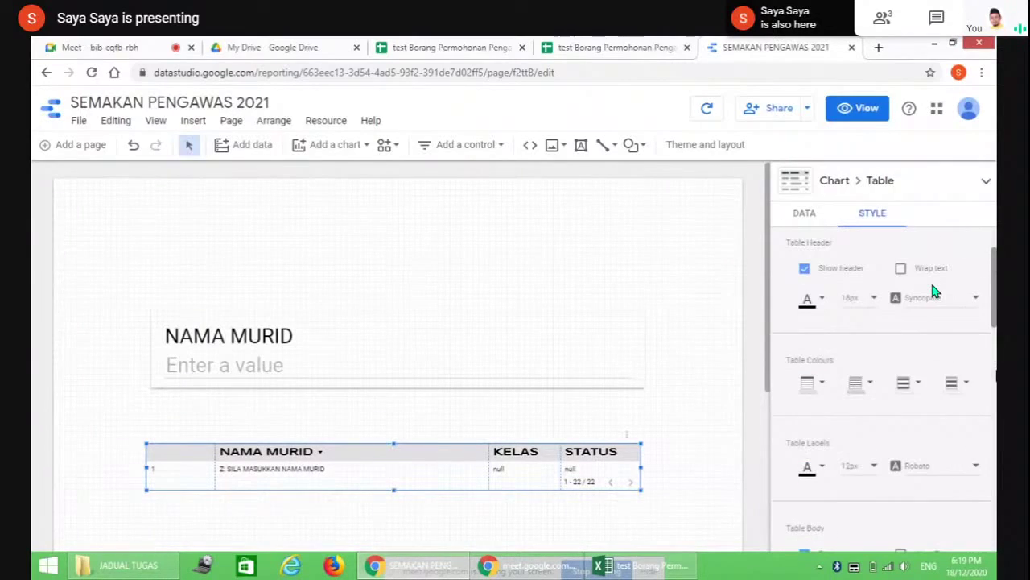
# Colour the header yellow, cell borders red and odd rows light green, then lengthen the table slightly.
pyautogui.scroll(2, 934, 290)
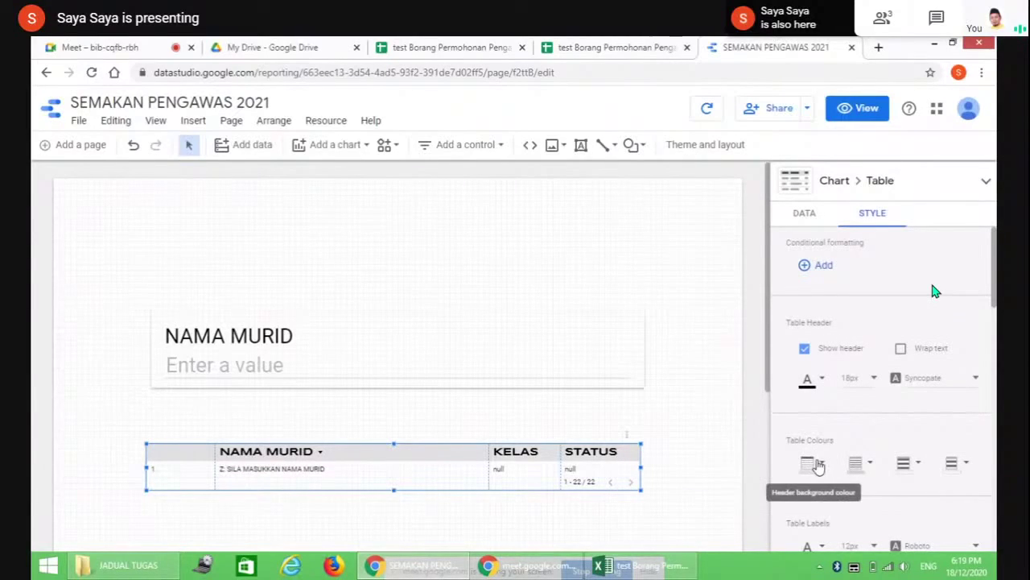
pyautogui.scroll(-2, 934, 290)
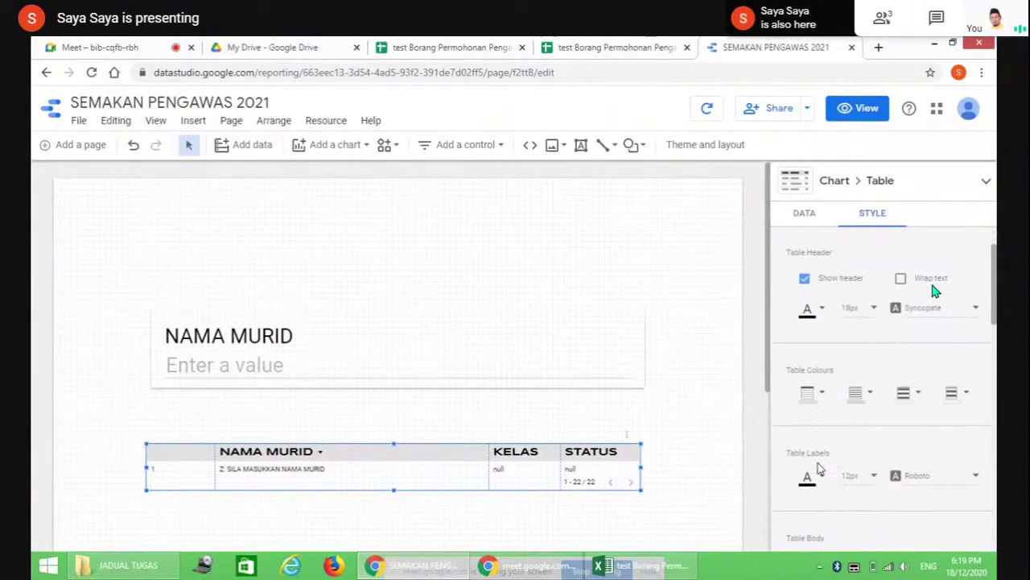
pyautogui.click(822, 394)
pyautogui.click(841, 222)
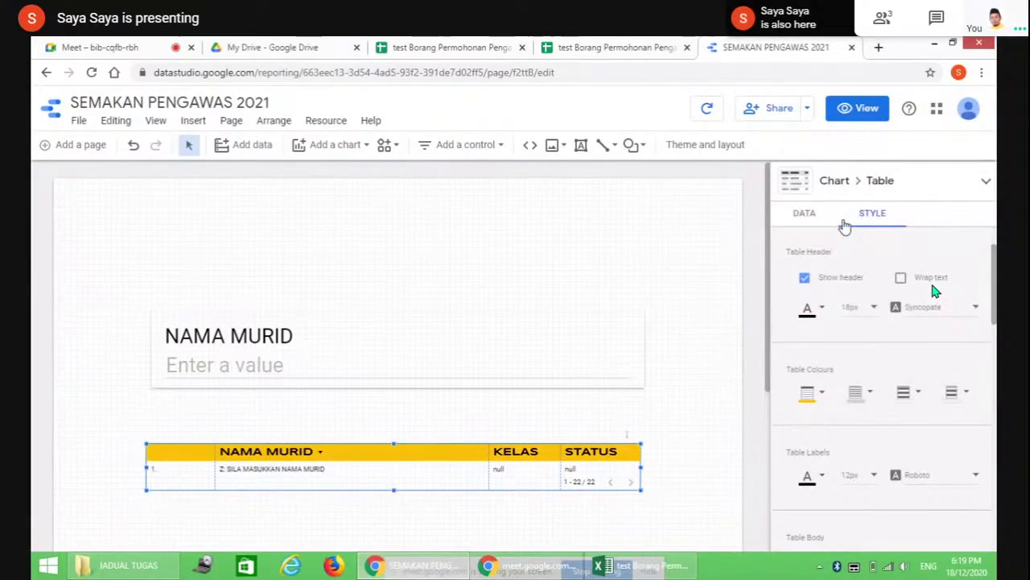
pyautogui.click(871, 394)
pyautogui.click(873, 396)
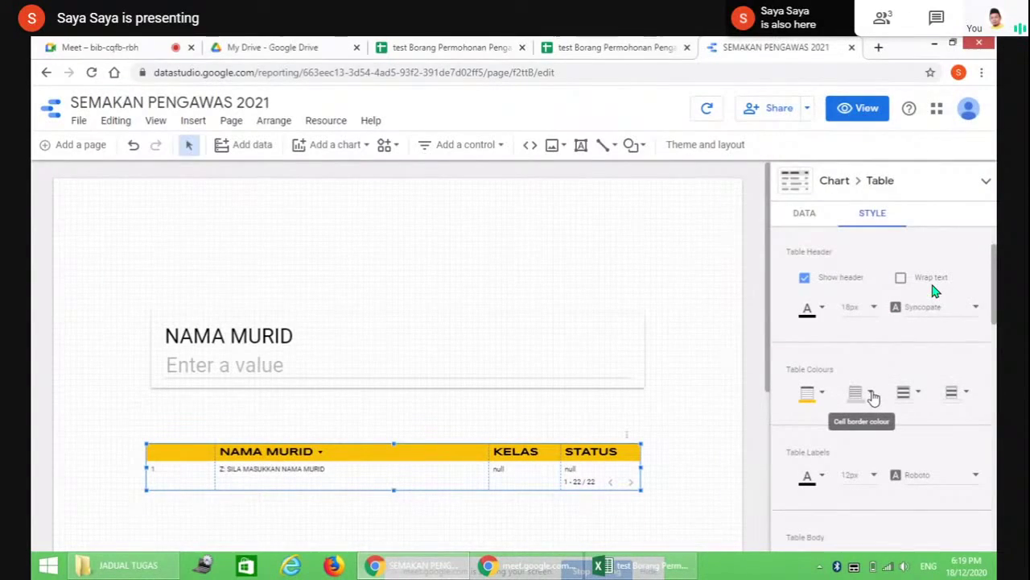
pyautogui.click(871, 394)
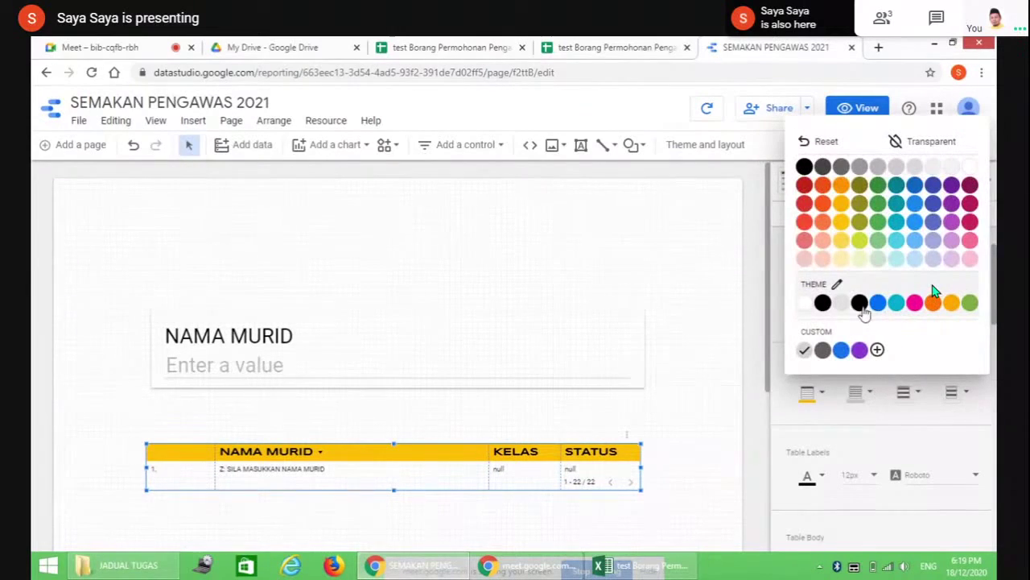
pyautogui.click(822, 203)
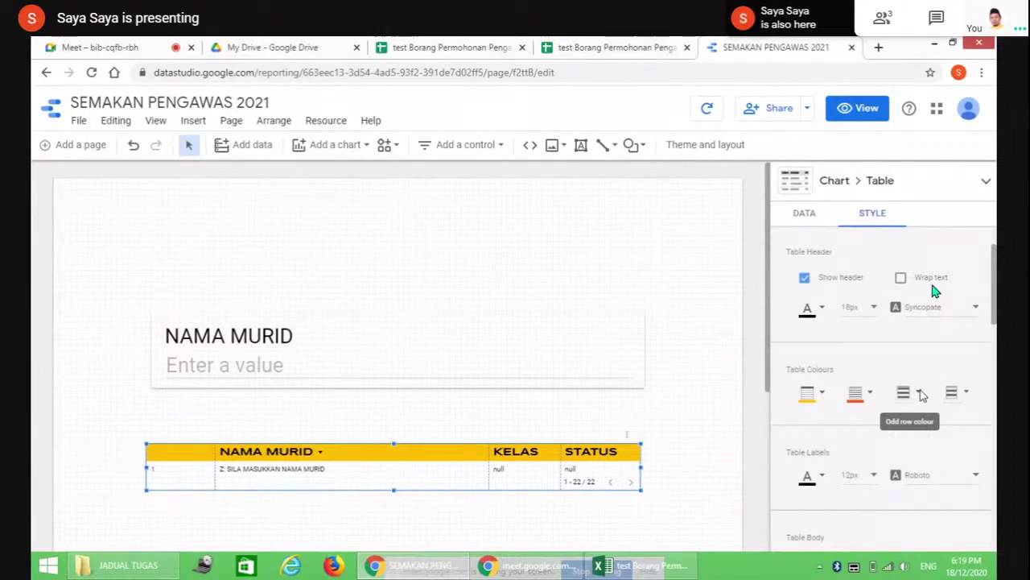
pyautogui.click(922, 392)
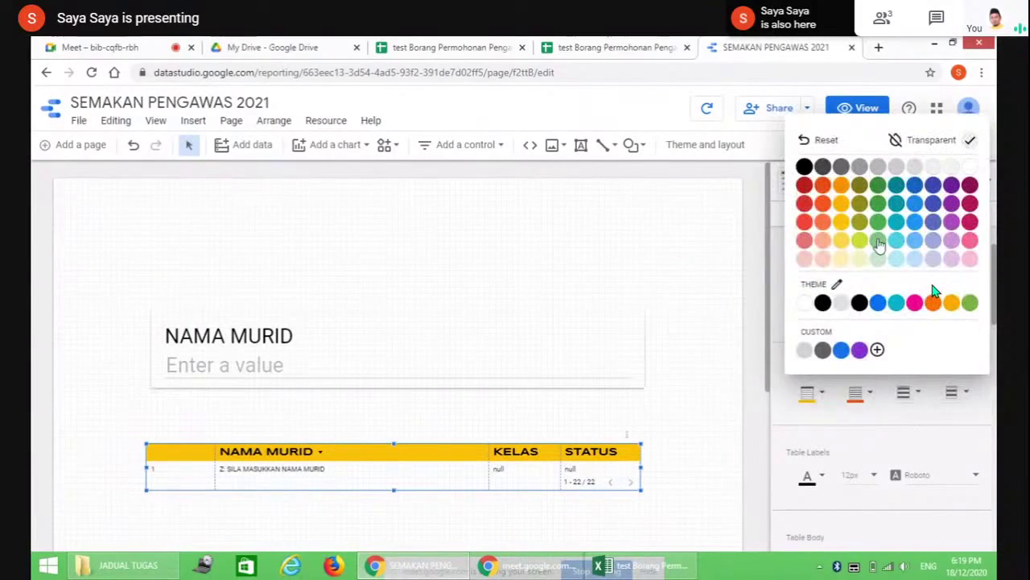
pyautogui.click(878, 240)
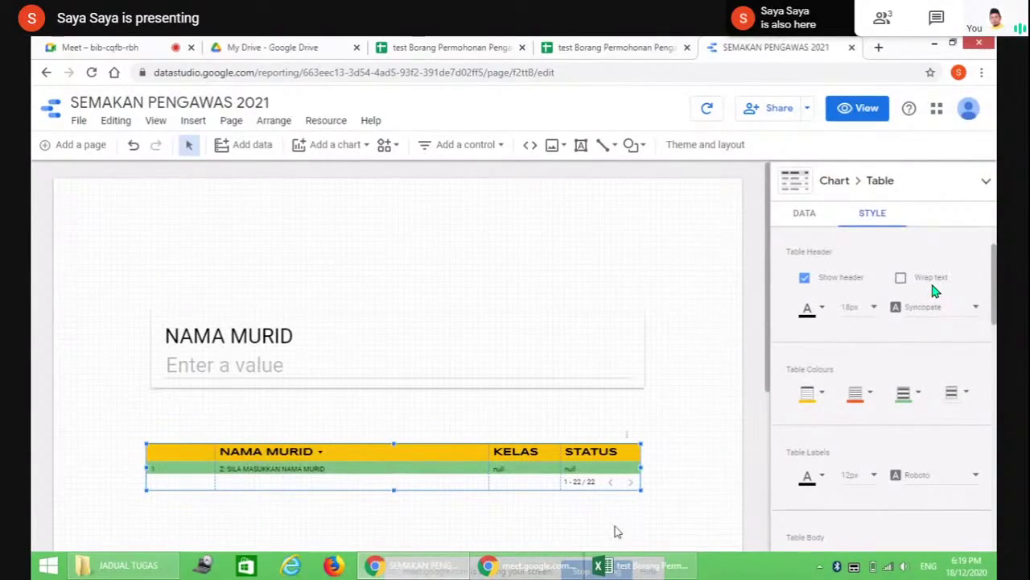
pyautogui.moveTo(394, 490)
pyautogui.mouseDown()
pyautogui.moveTo(393, 505)
pyautogui.moveTo(394, 491)
pyautogui.mouseUp()
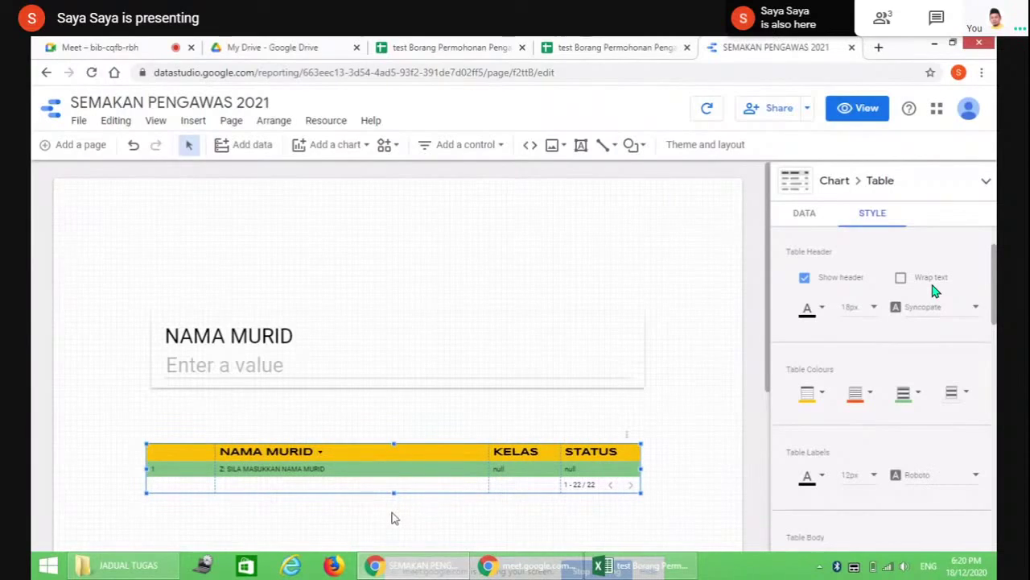
# Set the table's row text size to 18px.
pyautogui.click(875, 476)
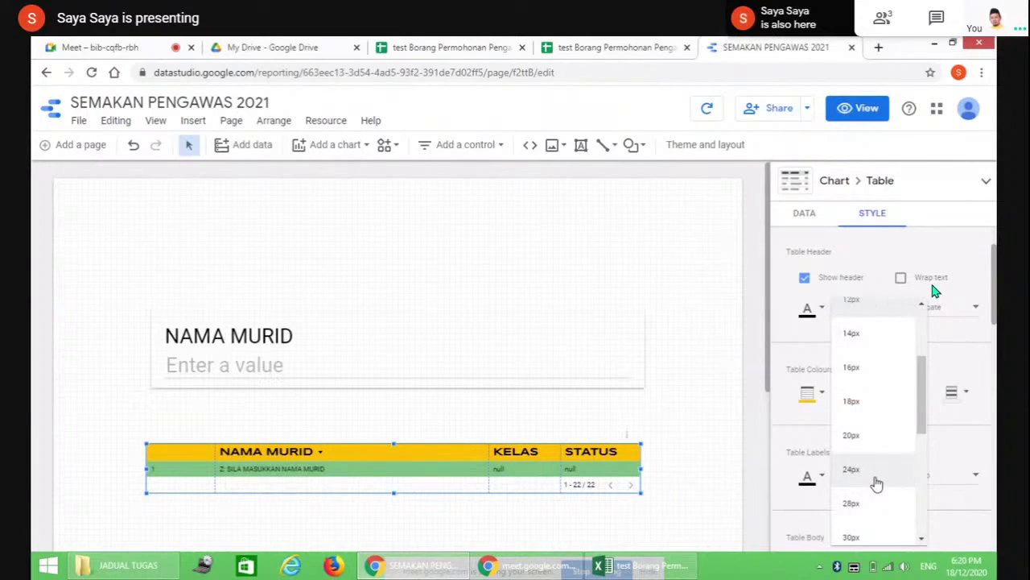
pyautogui.click(864, 413)
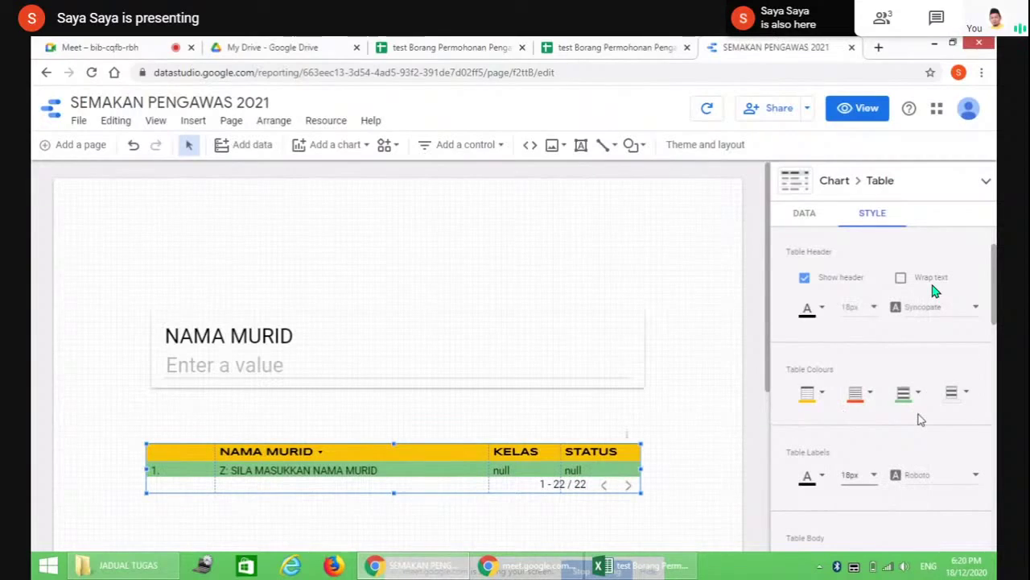
pyautogui.scroll(-3, 934, 291)
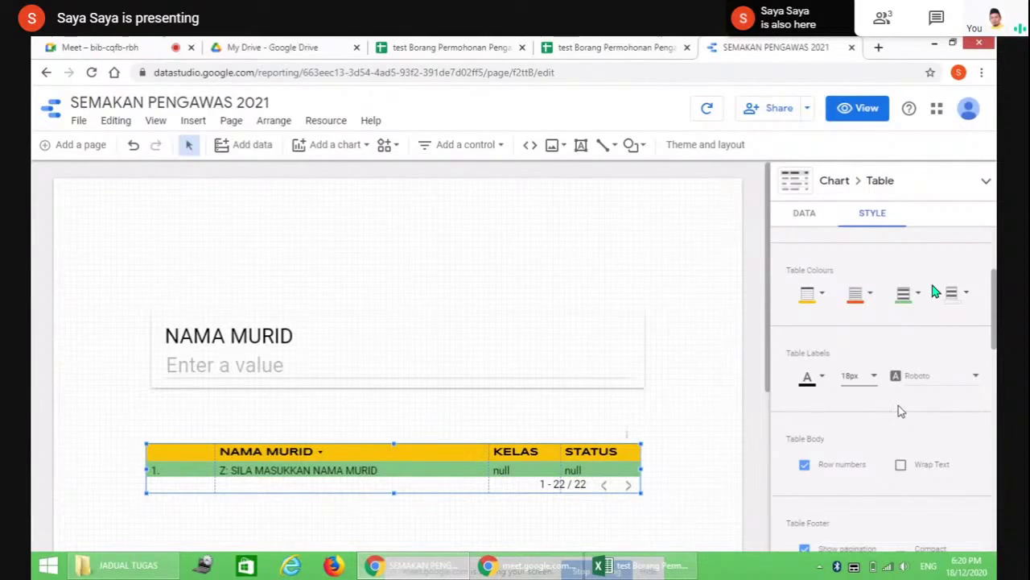
pyautogui.scroll(1, 899, 332)
pyautogui.scroll(2, 898, 332)
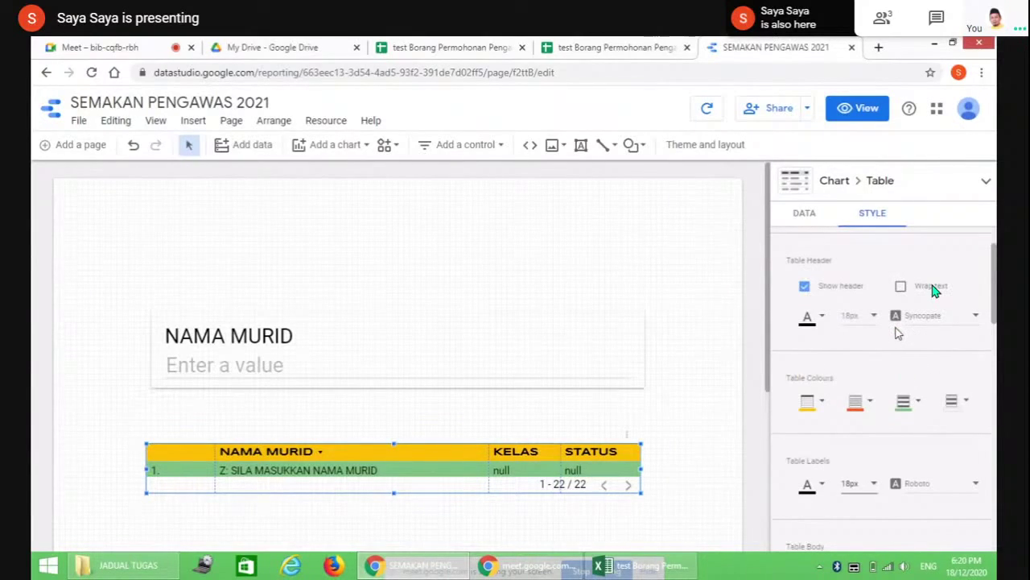
pyautogui.scroll(2, 899, 333)
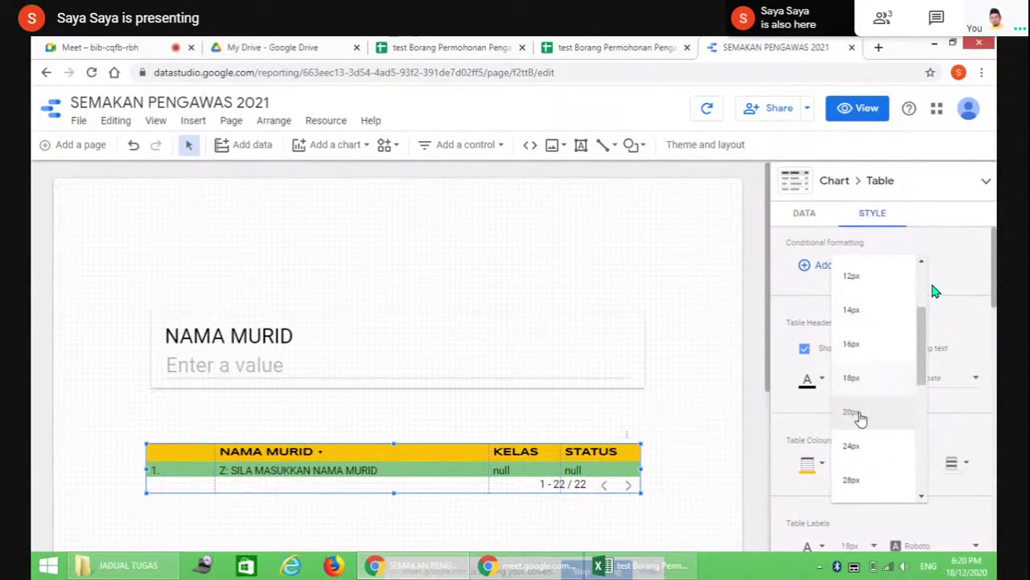
# Set the header font size to 28px and widen the table on both sides.
pyautogui.click(862, 417)
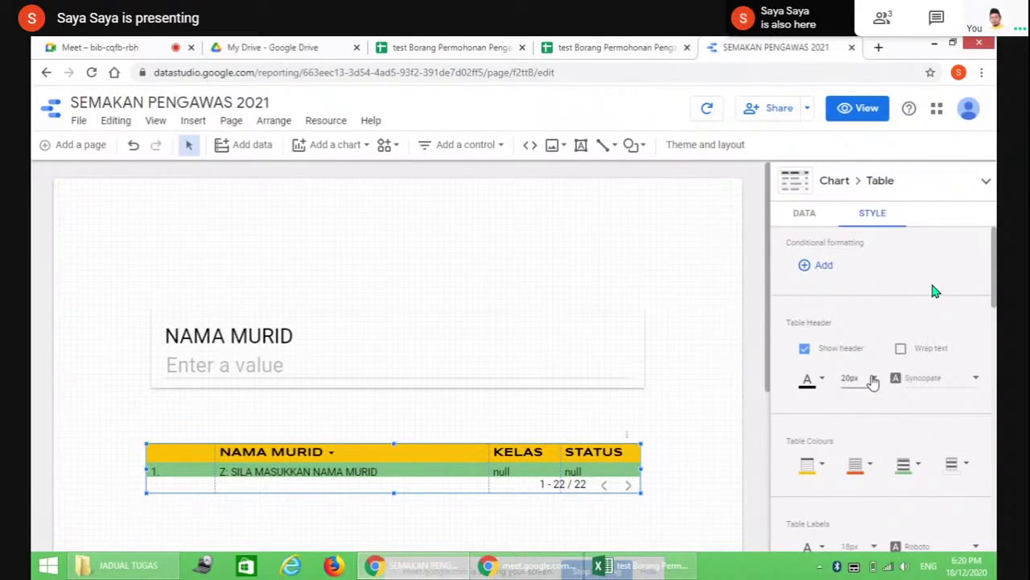
pyautogui.click(868, 382)
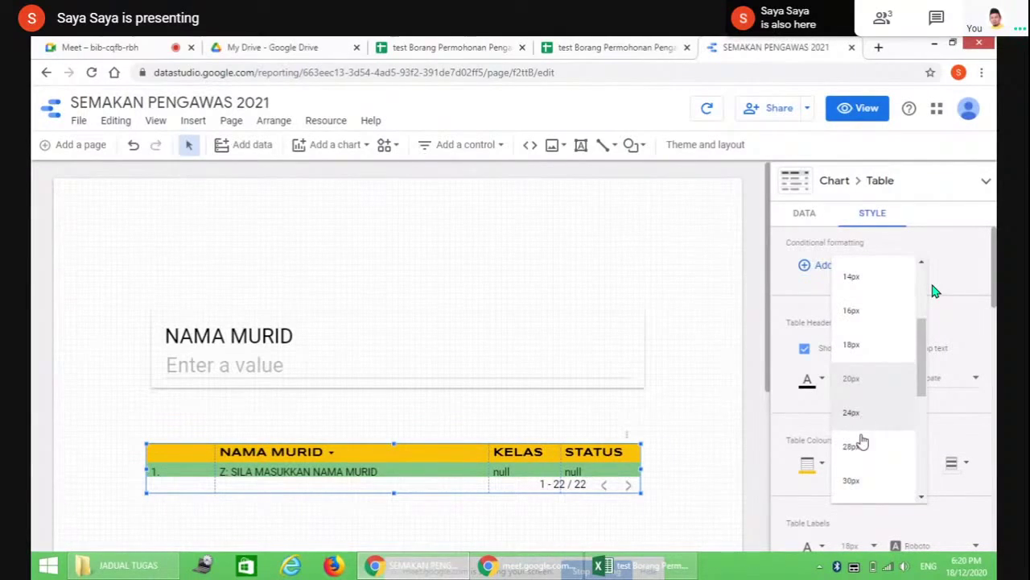
pyautogui.click(860, 447)
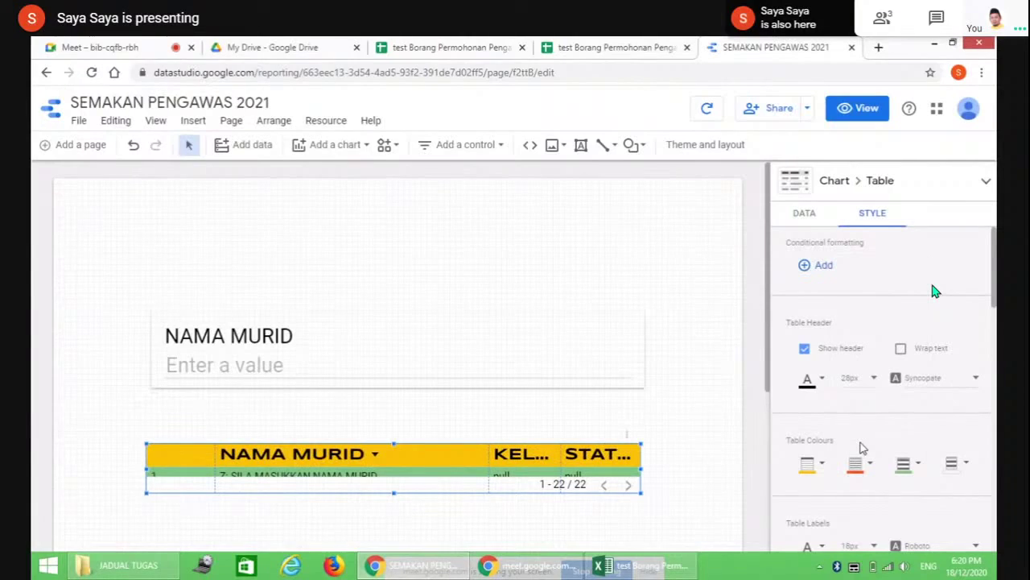
pyautogui.moveTo(642, 467); pyautogui.dragTo(701, 472)
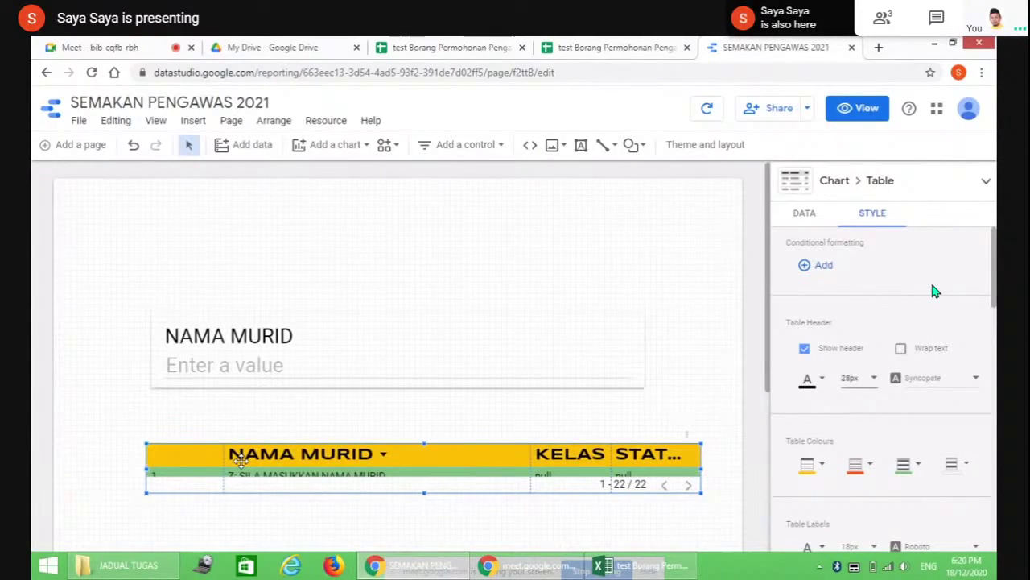
pyautogui.moveTo(146, 467); pyautogui.dragTo(61, 459)
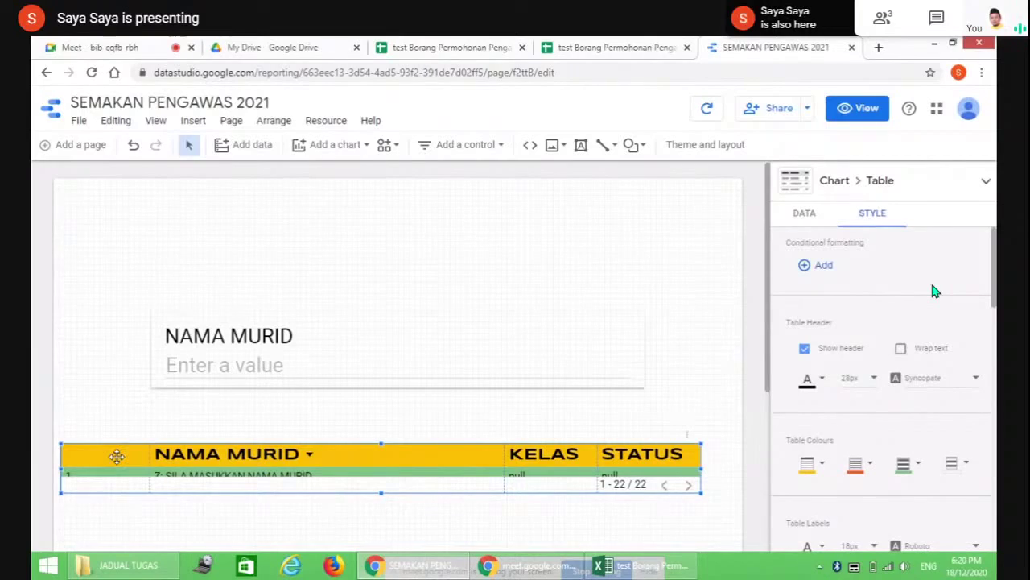
pyautogui.click(805, 216)
pyautogui.scroll(-1, 756, 543)
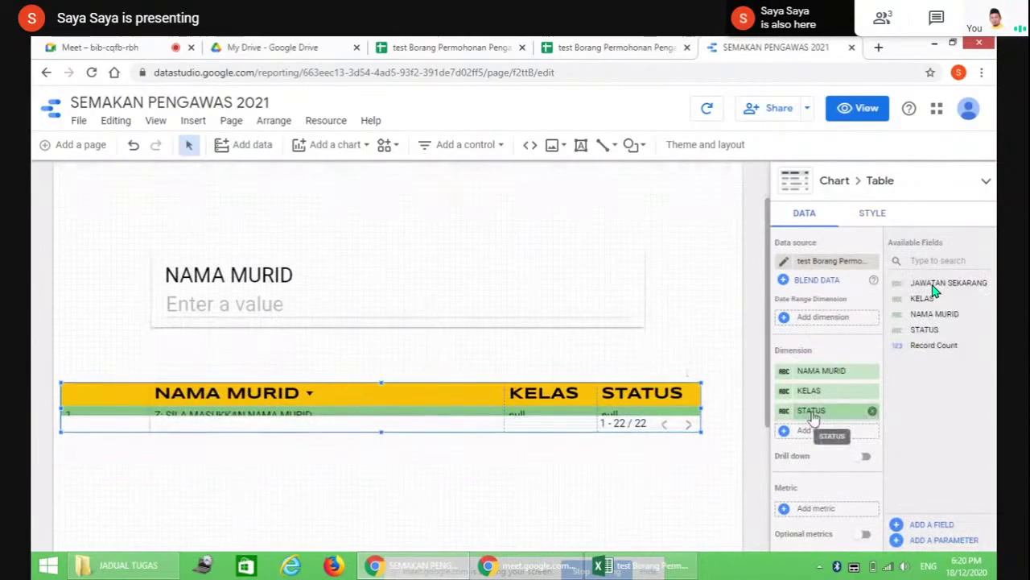
pyautogui.click(870, 216)
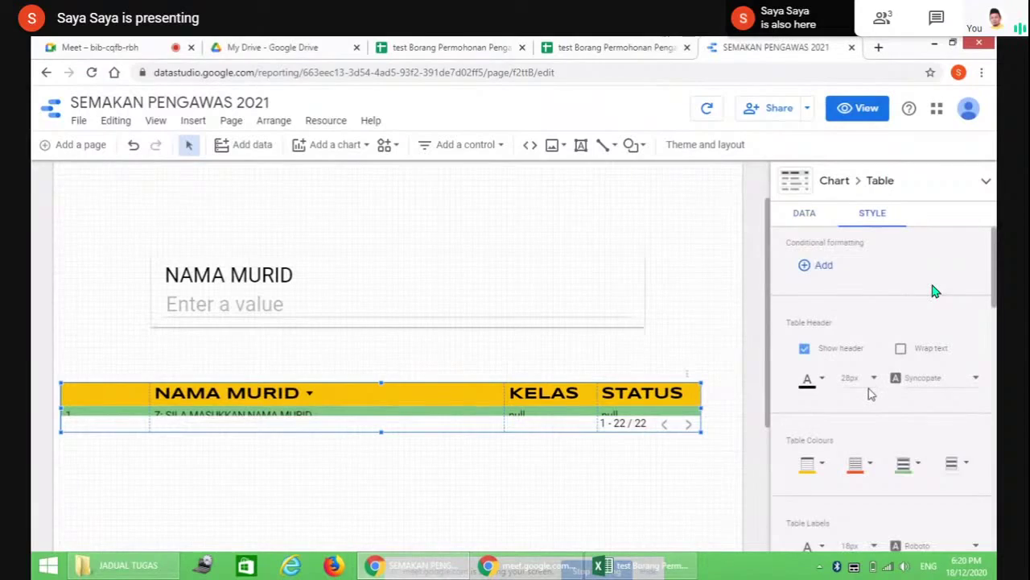
pyautogui.scroll(-3, 871, 395)
pyautogui.scroll(-5, 871, 395)
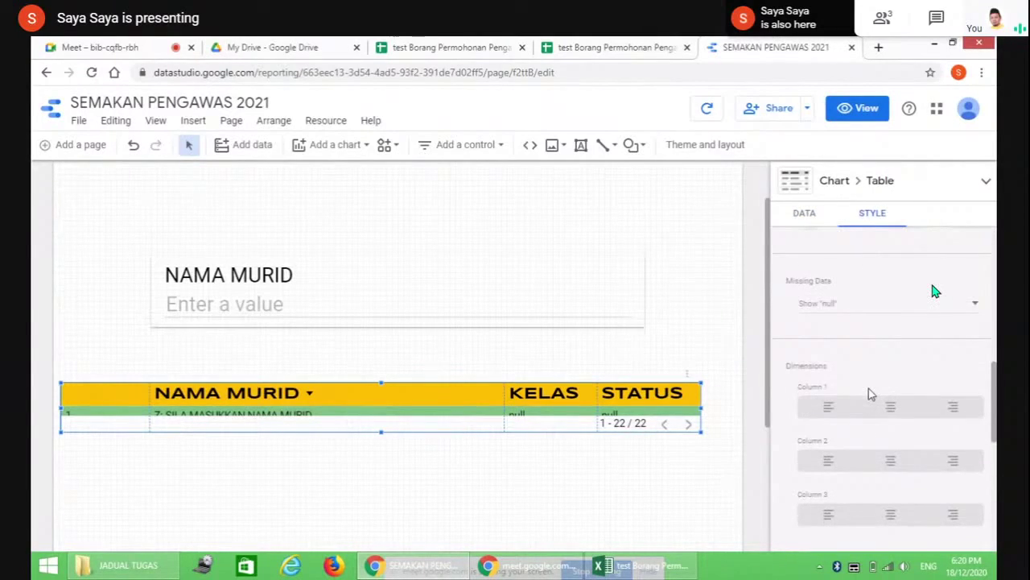
pyautogui.scroll(6, 871, 395)
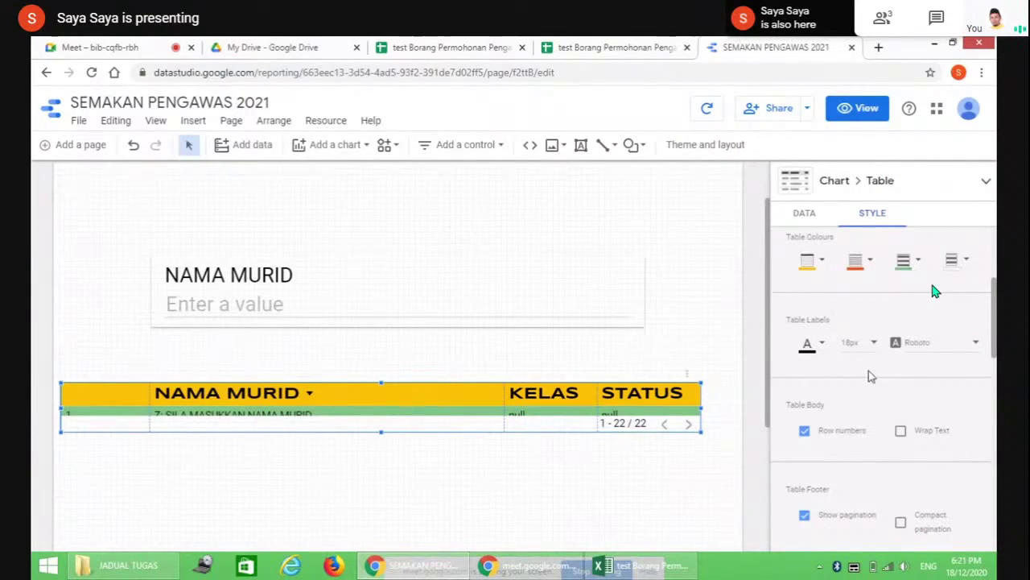
pyautogui.scroll(-1, 868, 376)
pyautogui.scroll(-5, 869, 375)
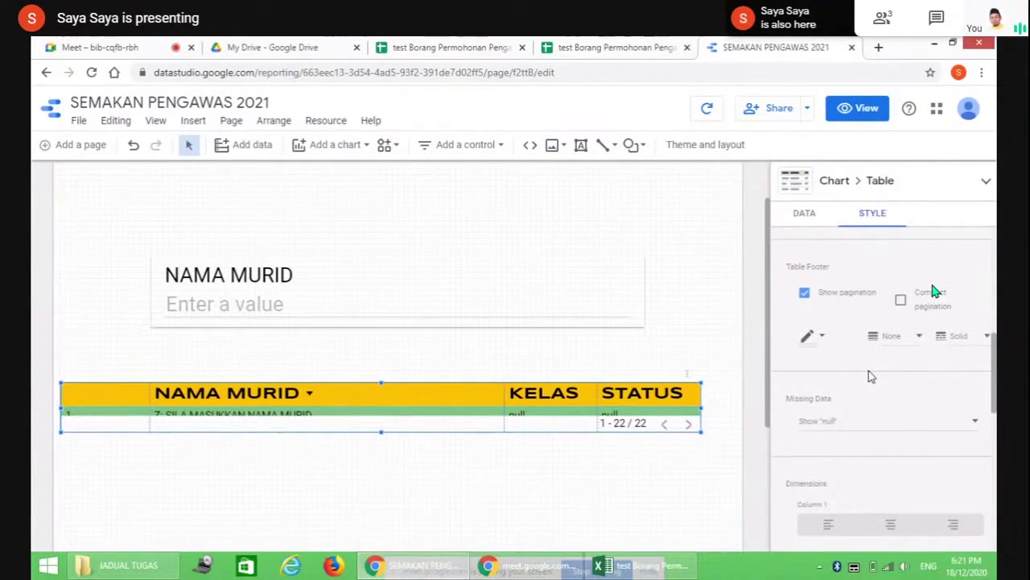
pyautogui.scroll(1, 868, 376)
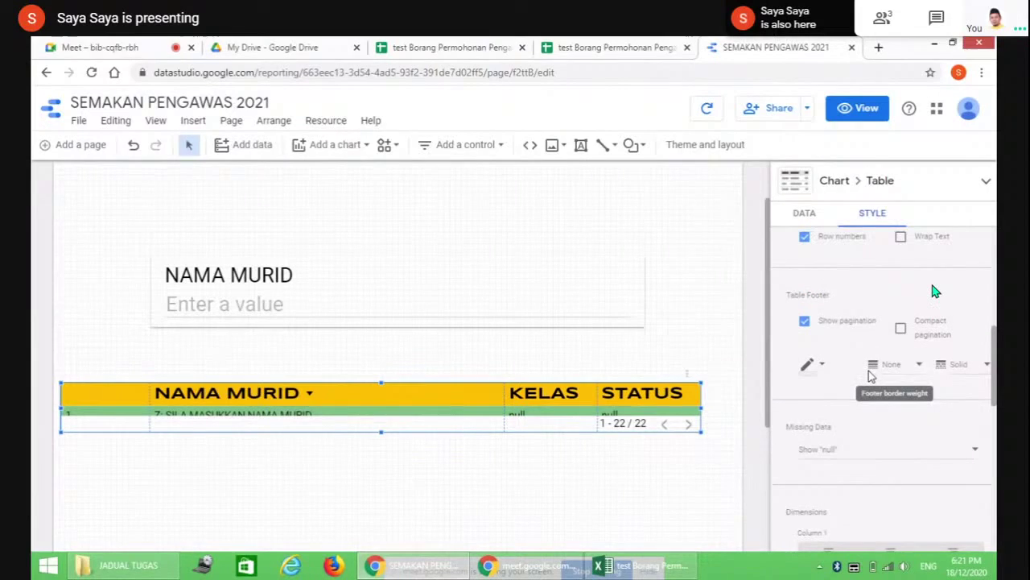
pyautogui.scroll(1, 870, 372)
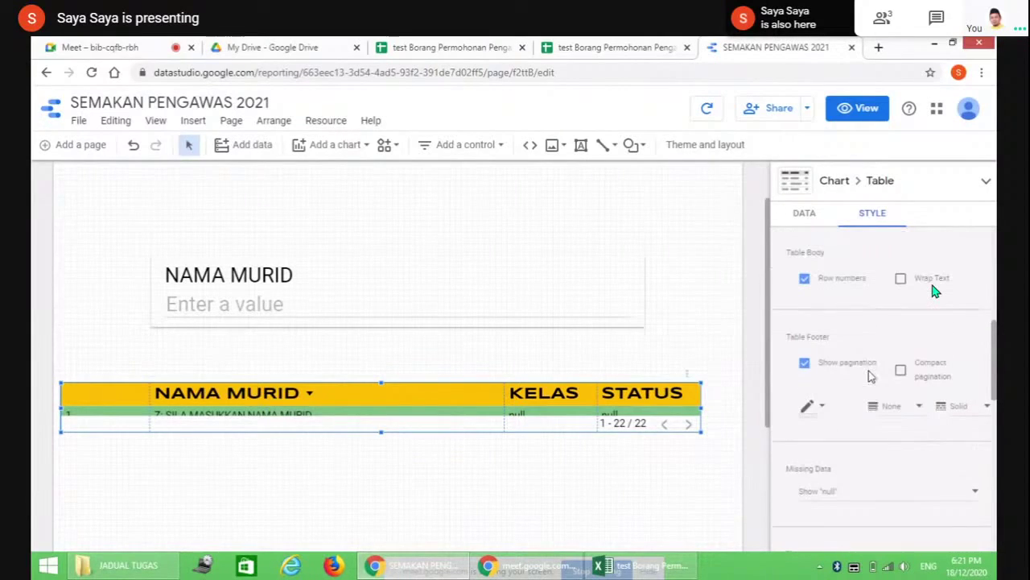
# Uncheck Row numbers under Table Body and Show pagination under Table Footer.
pyautogui.click(804, 284)
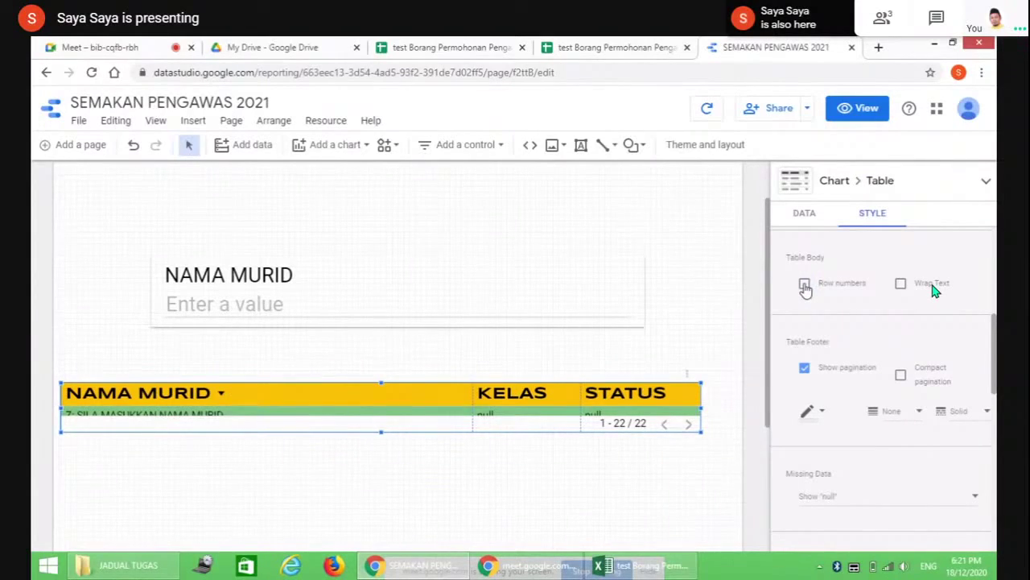
pyautogui.click(830, 370)
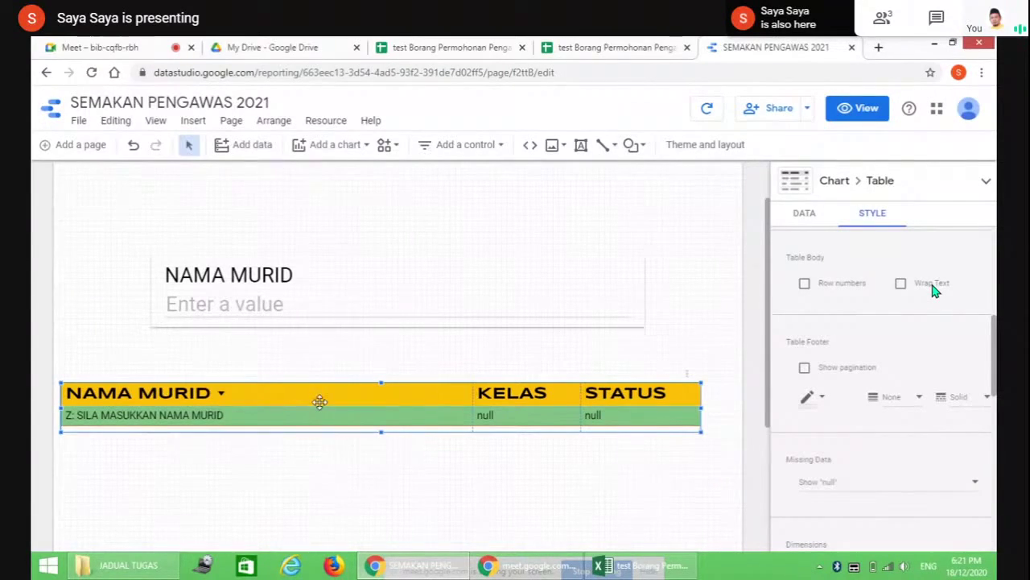
# Move the table toward the centre, narrow it from the left, and trim its bottom edge slightly.
pyautogui.moveTo(320, 400)
pyautogui.mouseDown()
pyautogui.moveTo(346, 409)
pyautogui.moveTo(326, 405)
pyautogui.mouseUp()
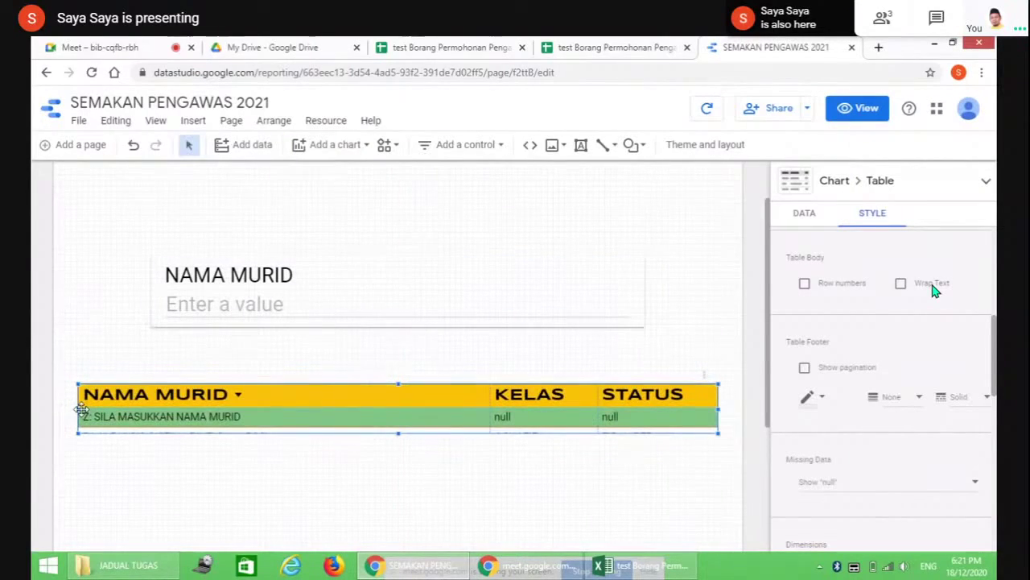
pyautogui.moveTo(72, 408); pyautogui.dragTo(212, 409)
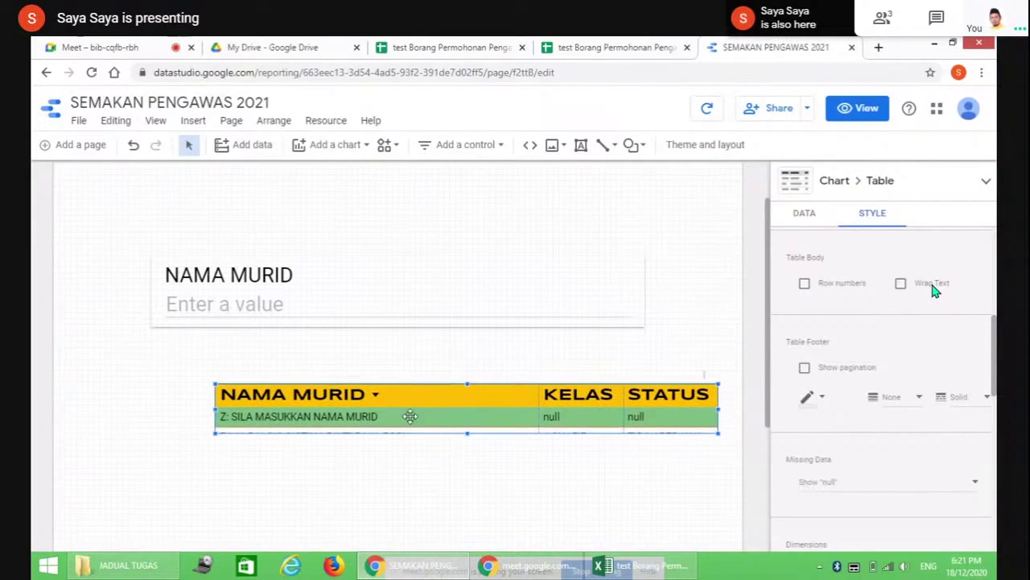
pyautogui.moveTo(337, 416); pyautogui.dragTo(298, 408)
pyautogui.click(618, 468)
pyautogui.click(393, 426)
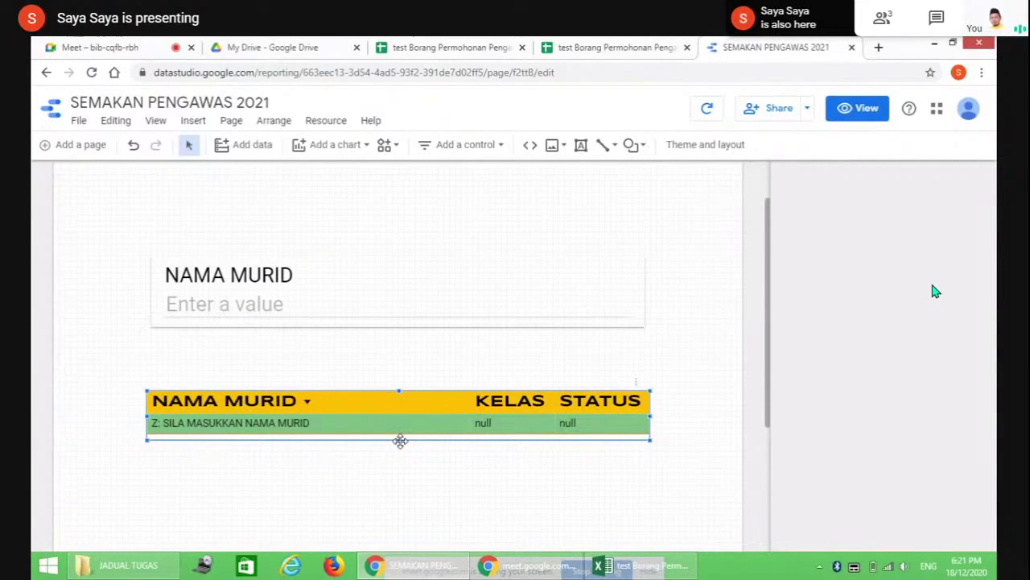
pyautogui.moveTo(400, 437); pyautogui.dragTo(401, 435)
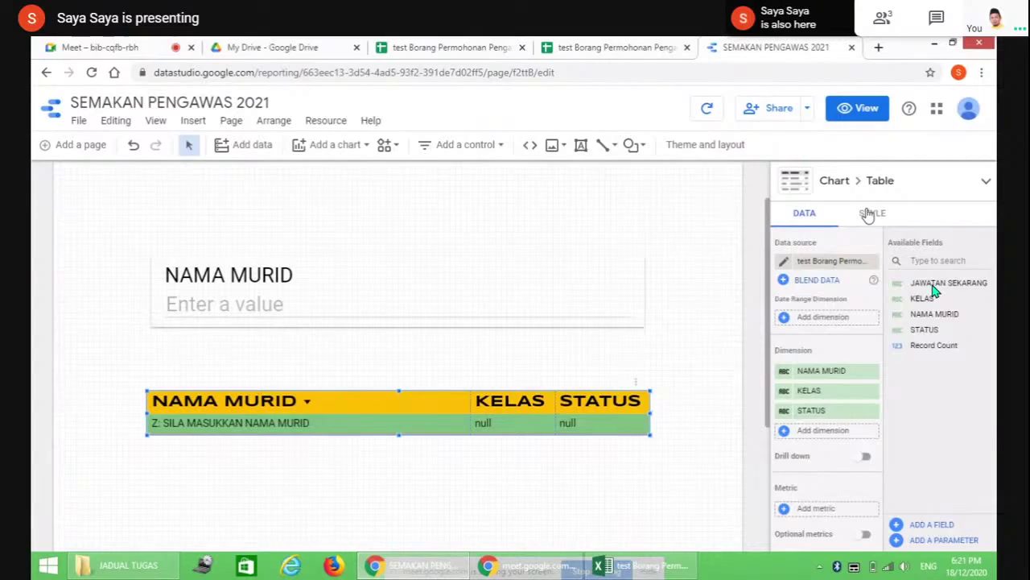
# Set the table's Missing Data option to Show "" (blank).
pyautogui.click(869, 213)
pyautogui.scroll(-3, 885, 388)
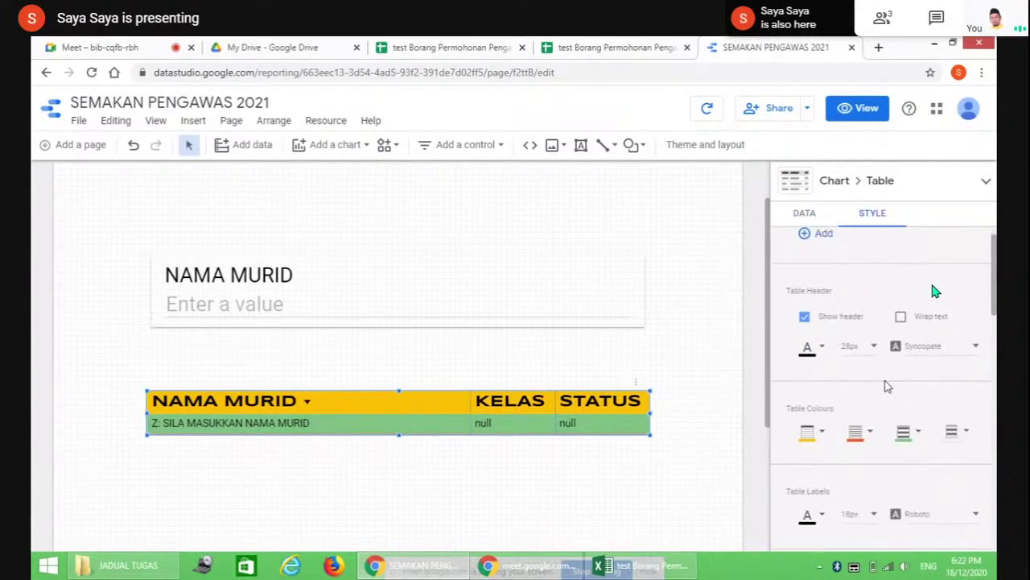
pyautogui.scroll(-1, 886, 386)
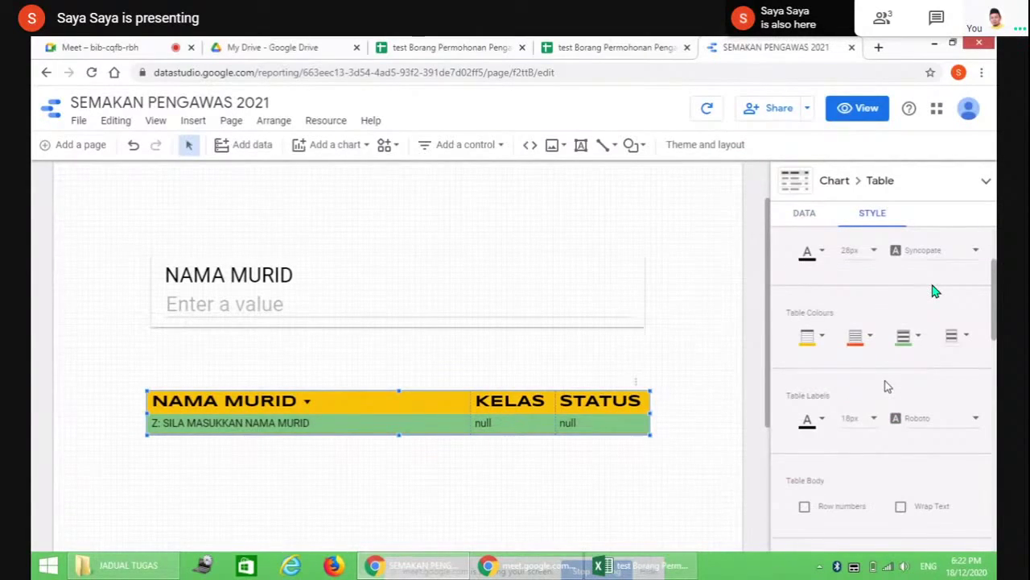
pyautogui.scroll(-6, 886, 387)
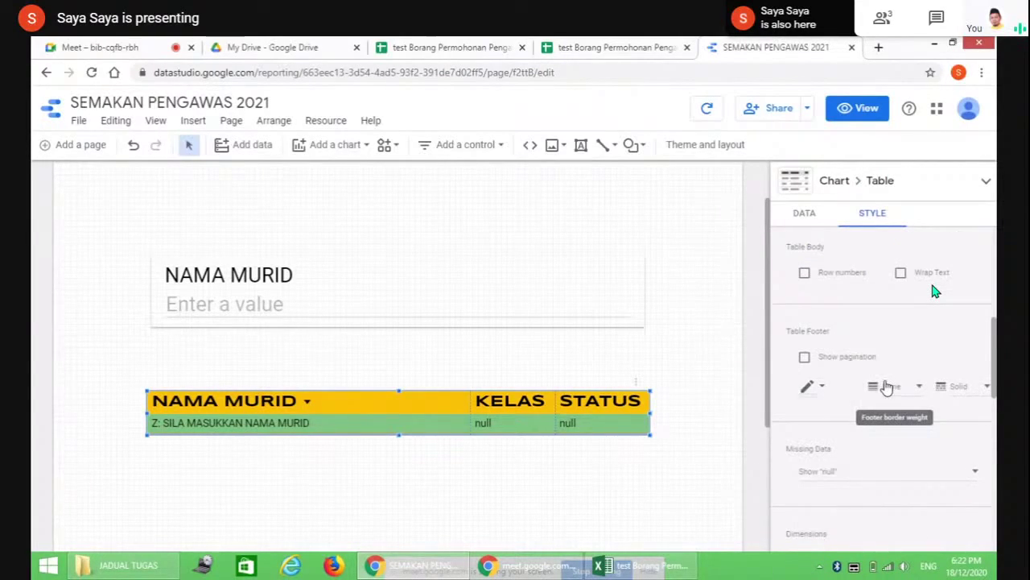
pyautogui.scroll(-2, 885, 388)
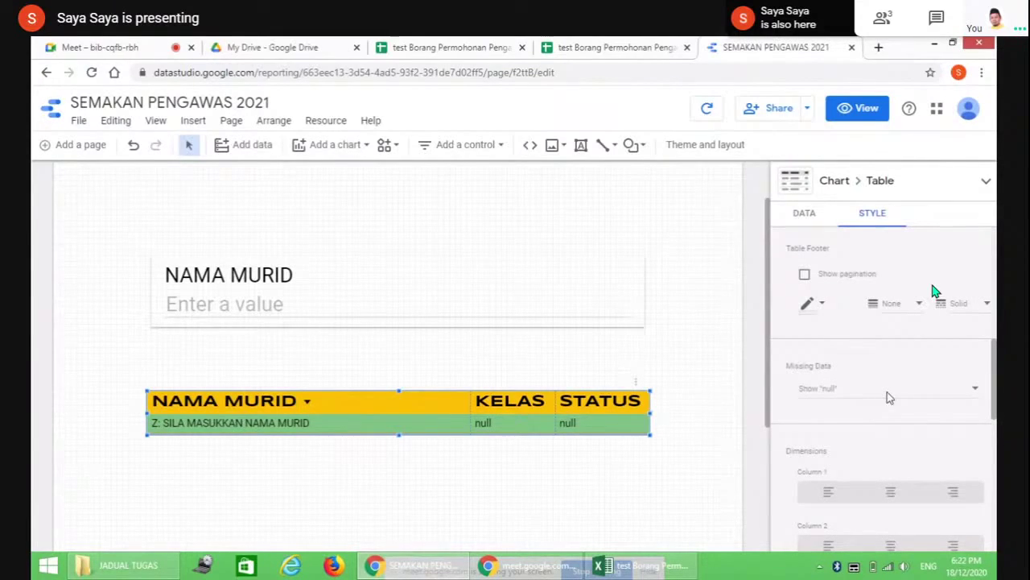
pyautogui.click(889, 394)
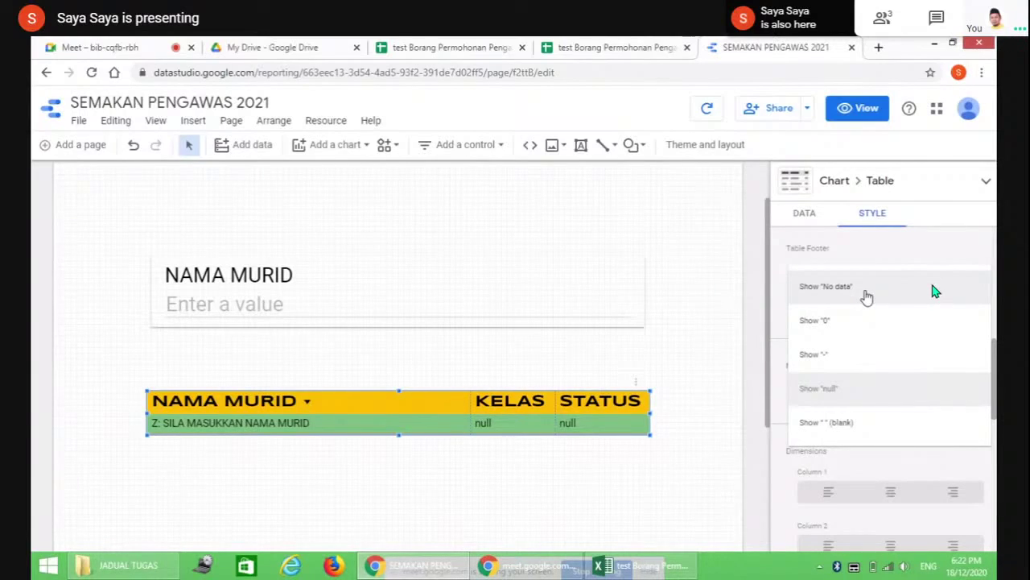
pyautogui.click(855, 426)
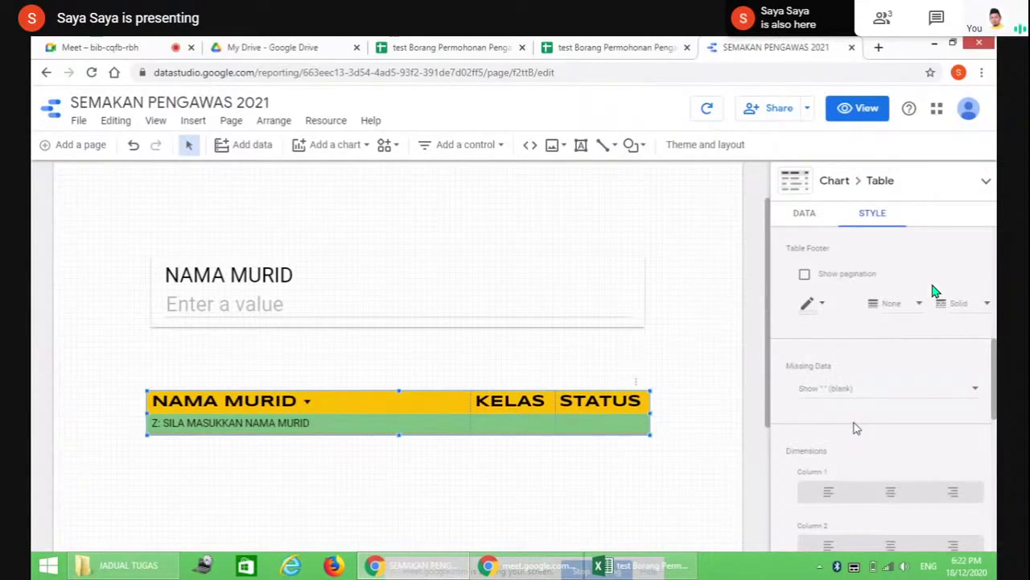
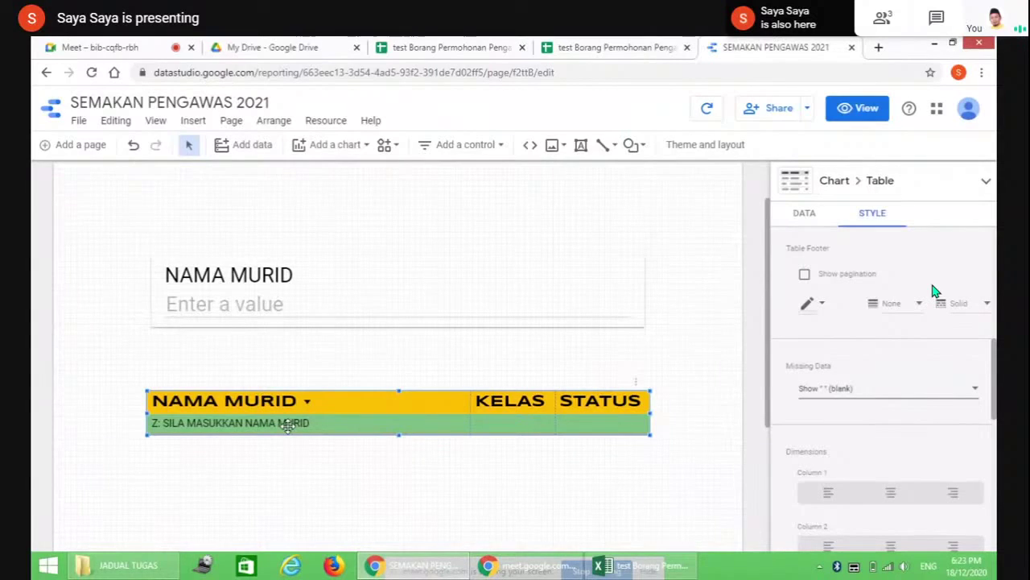
# Strip the 'Z:' prefix from the placeholder entry in cell A23.
pyautogui.click(612, 46)
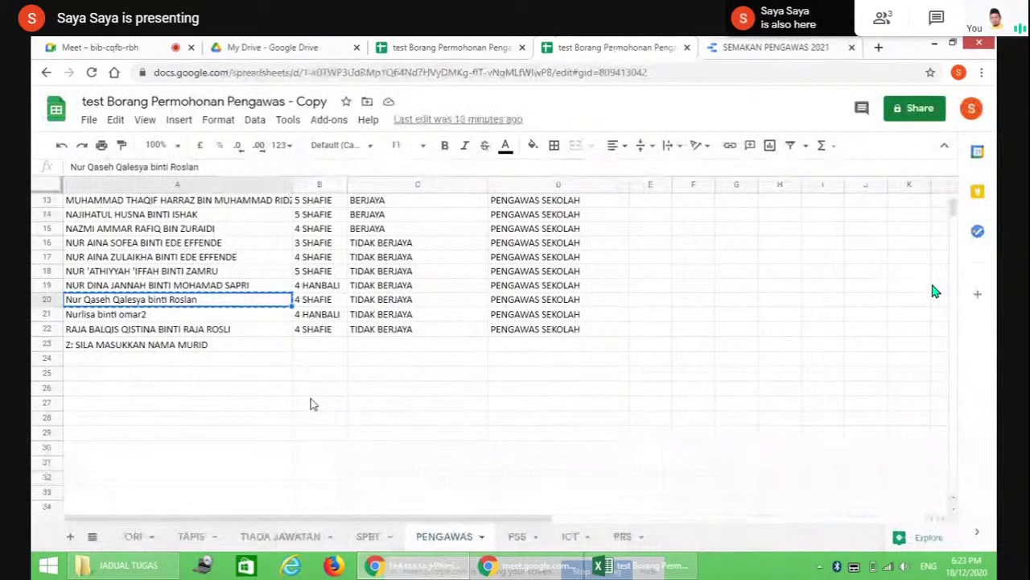
pyautogui.click(115, 374)
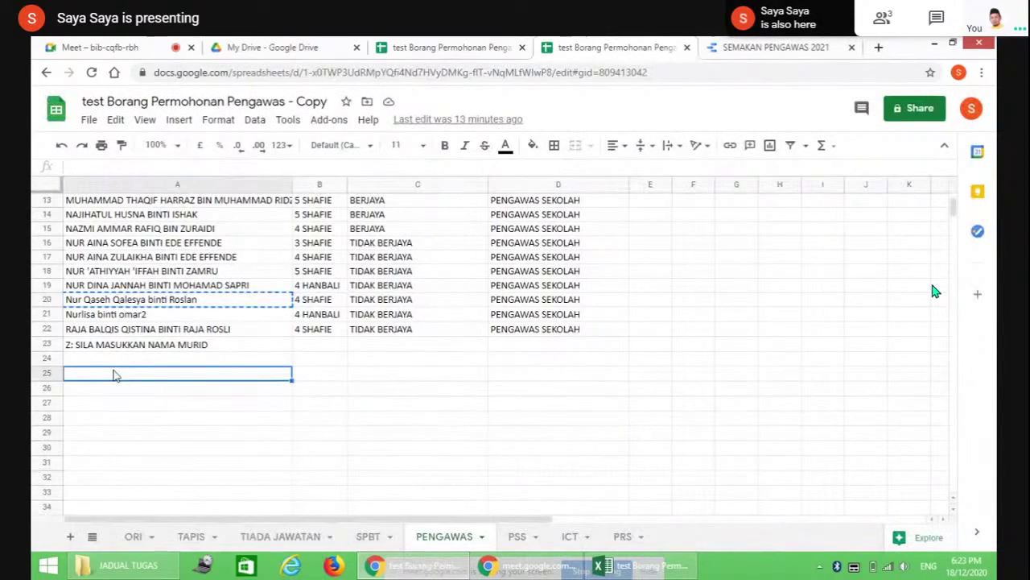
pyautogui.doubleClick(74, 345)
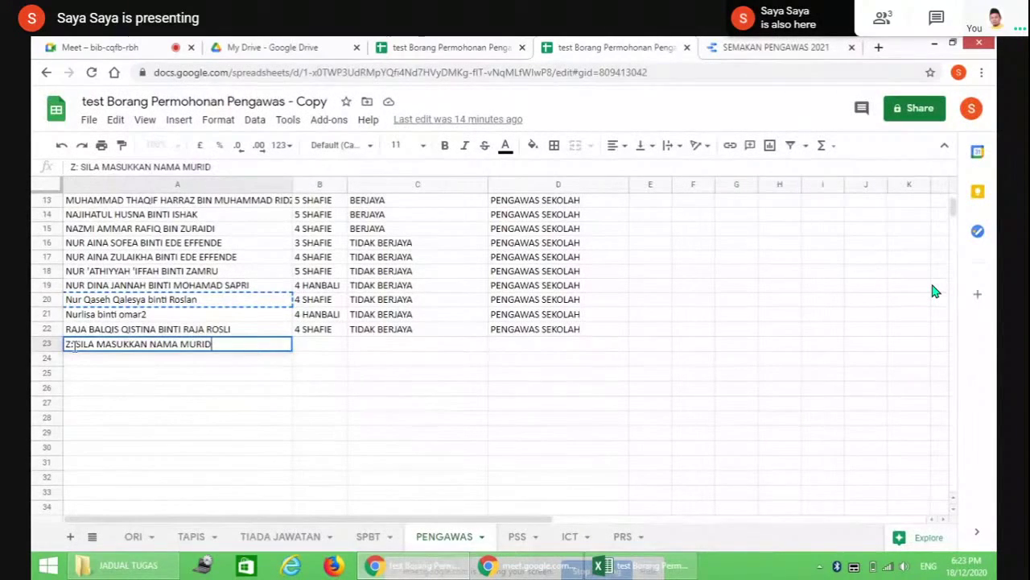
pyautogui.moveTo(74, 344); pyautogui.dragTo(32, 344)
pyautogui.press('BackSpace')
pyautogui.press('Delete')
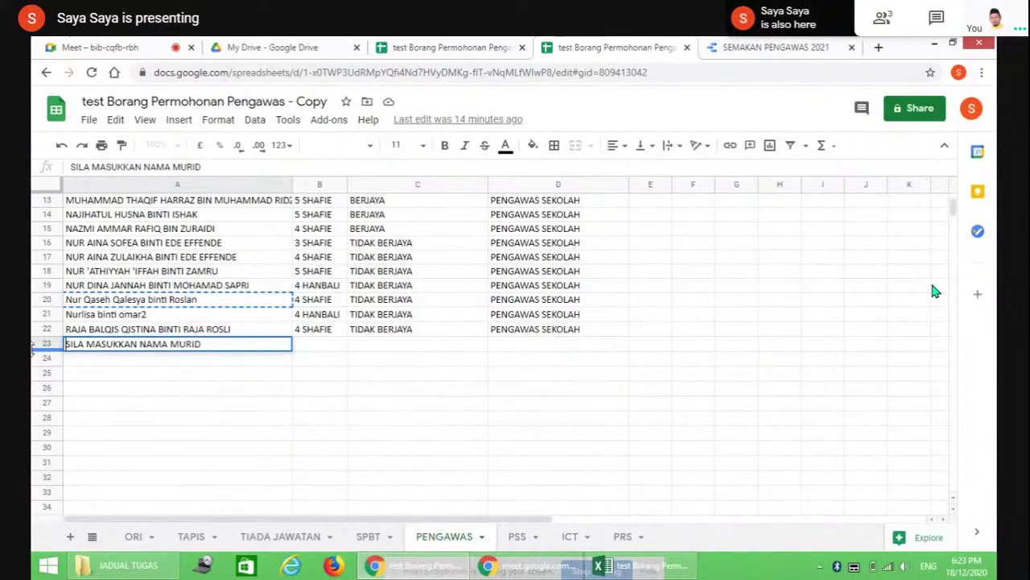
pyautogui.press('Return')
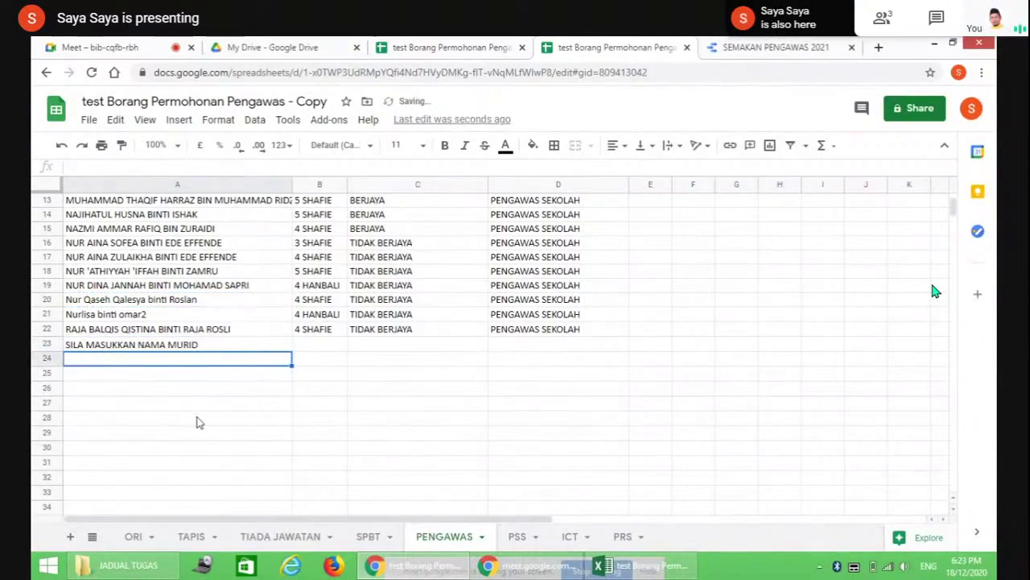
# Clear the remaining placeholder text from A23 so the list ends at row 22.
pyautogui.click(155, 344)
pyautogui.press('Delete')
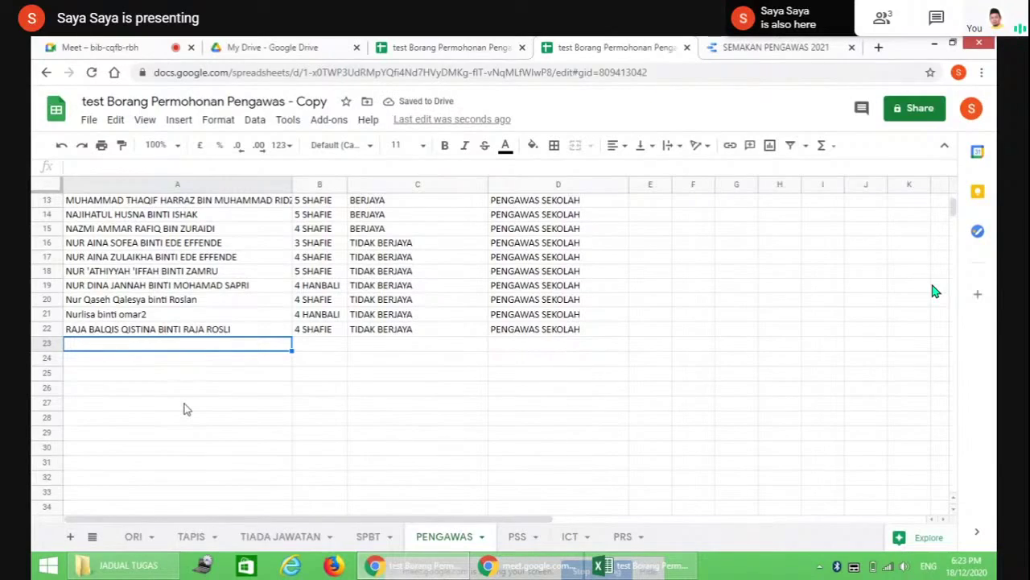
pyautogui.click(117, 361)
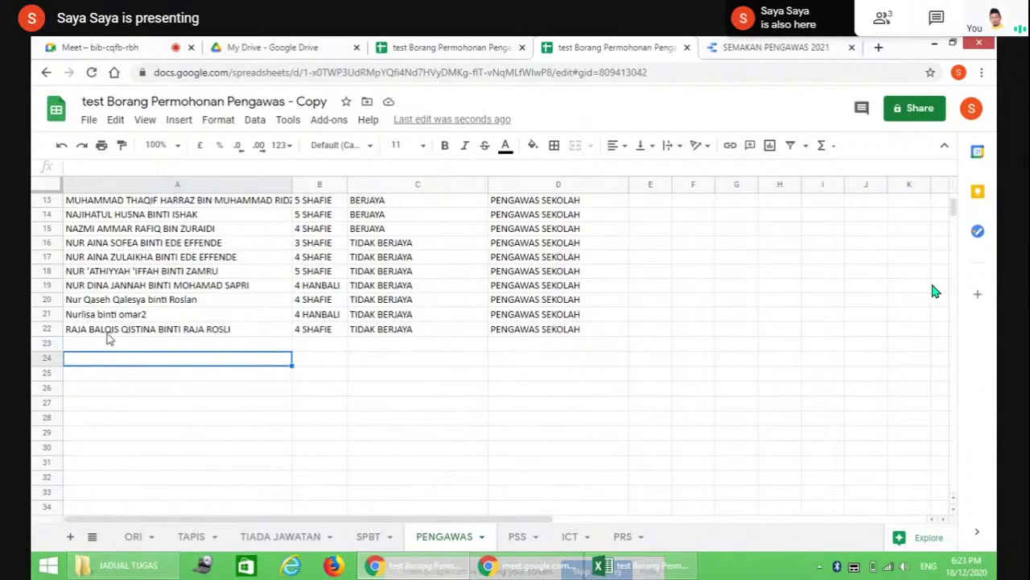
pyautogui.click(109, 333)
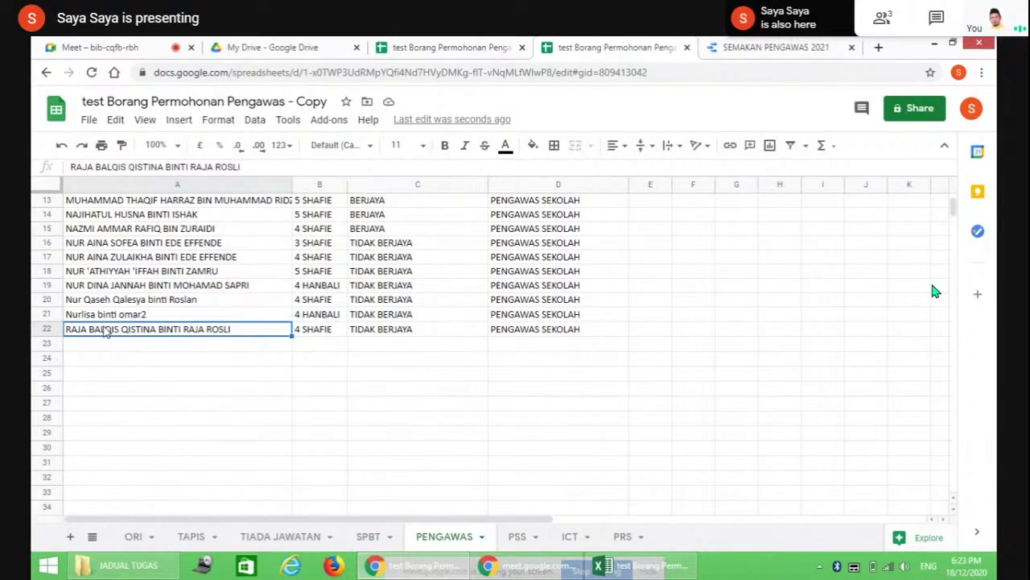
pyautogui.click(106, 302)
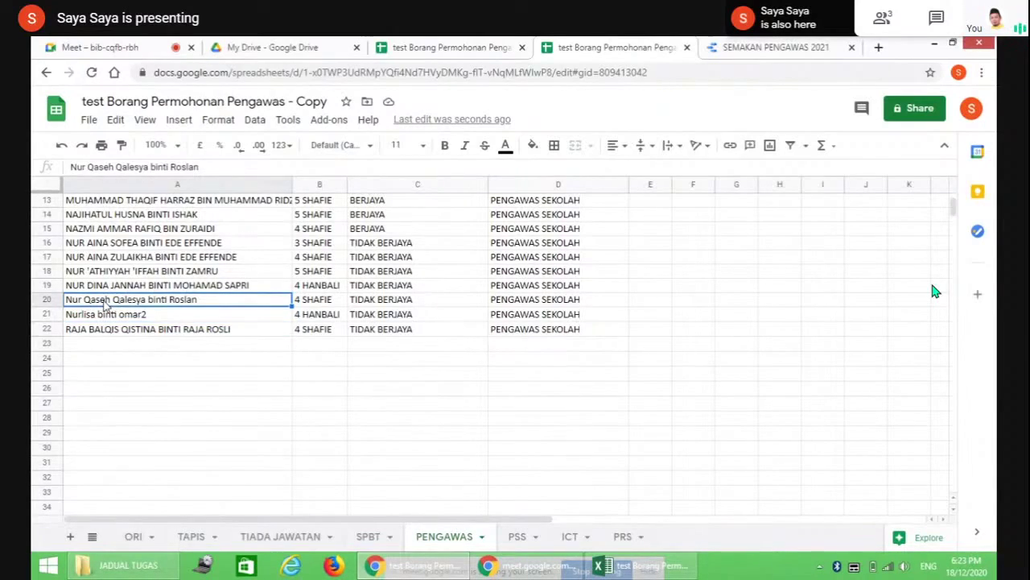
# Insert one blank row beneath row 20, shifting the last two pupils to rows 22–23.
pyautogui.click(306, 305)
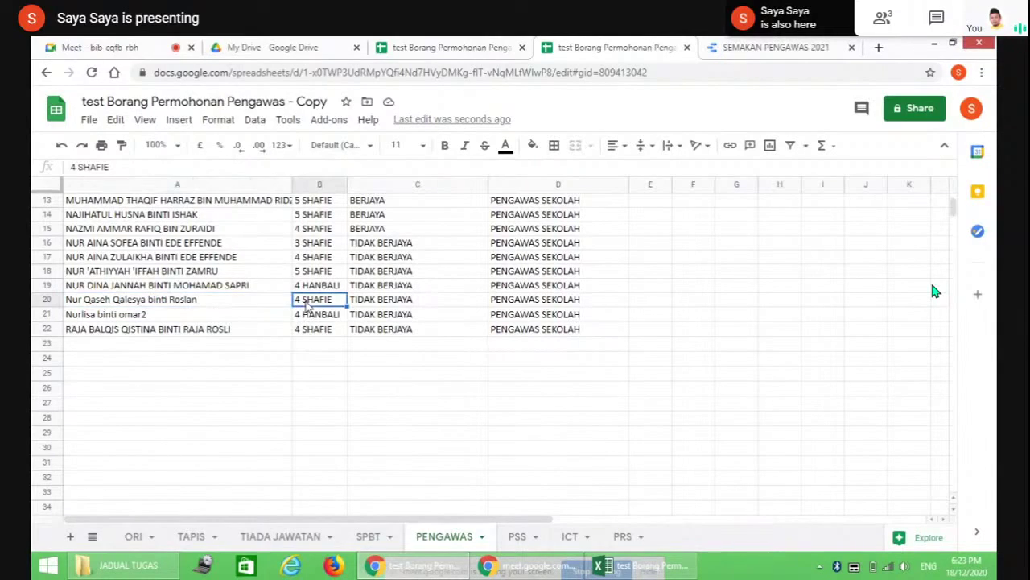
pyautogui.click(46, 299)
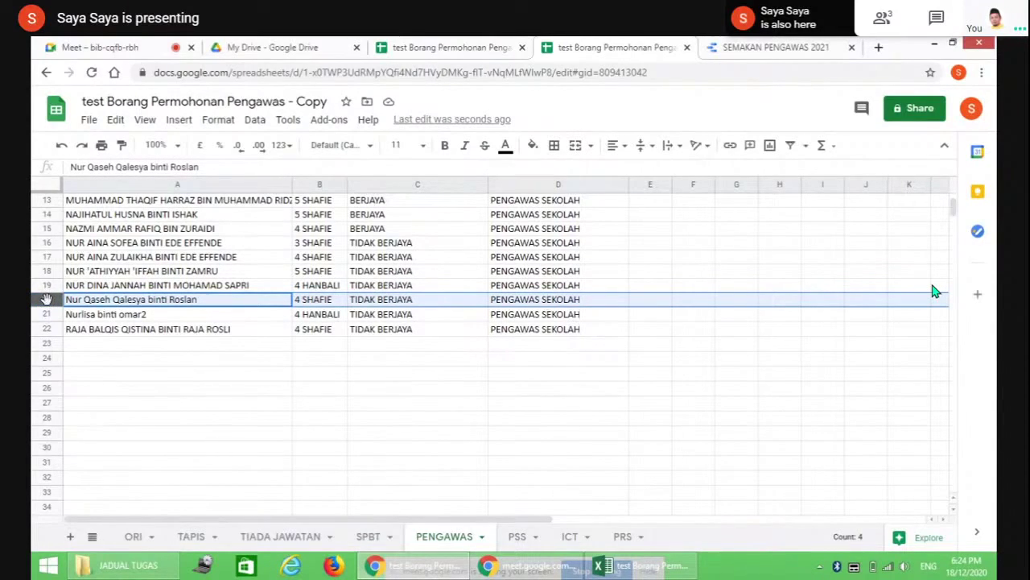
pyautogui.rightClick(47, 298)
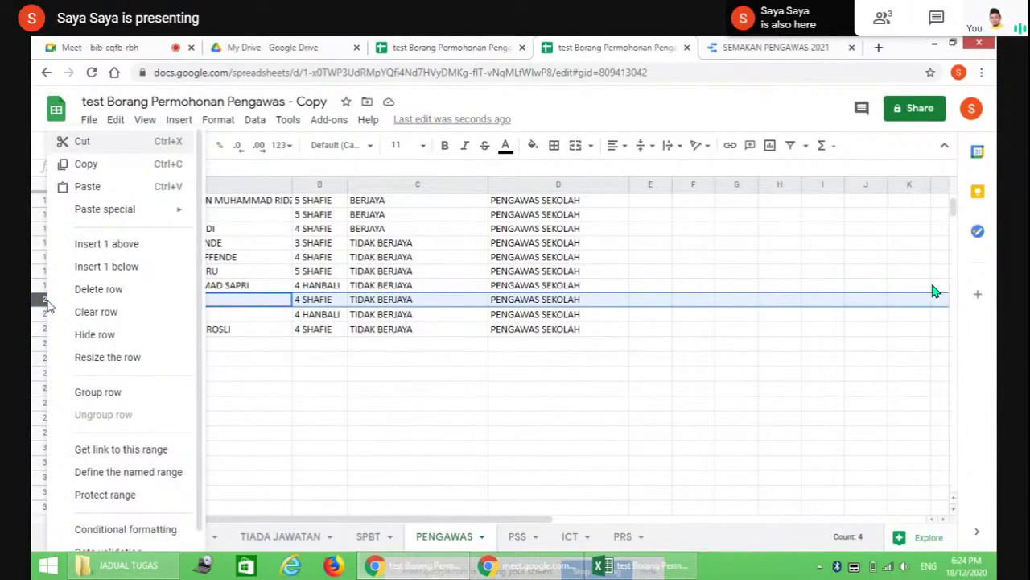
pyautogui.click(124, 265)
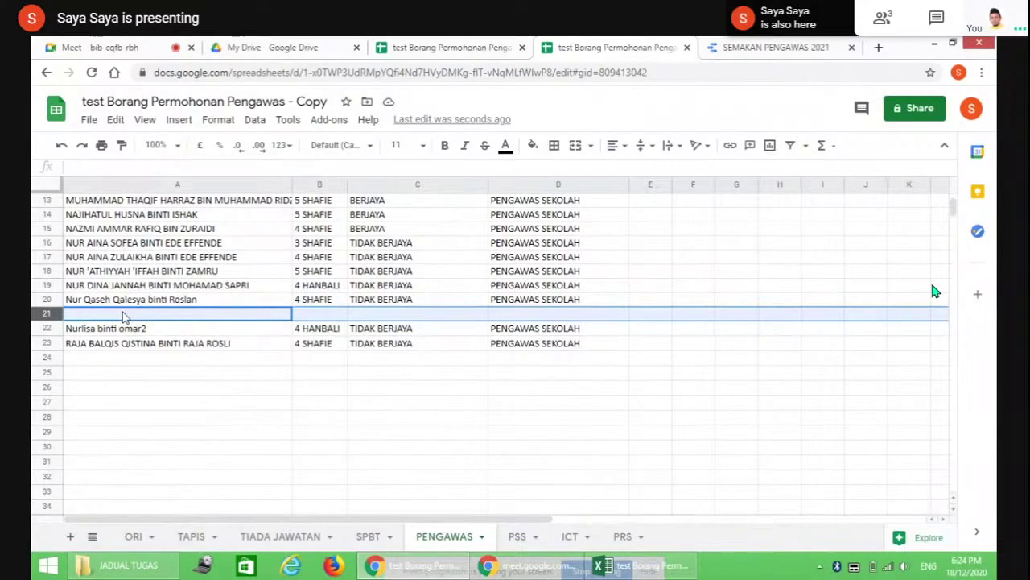
# Refresh the report data and sort the student table by NAMA MURID ascending.
pyautogui.click(729, 49)
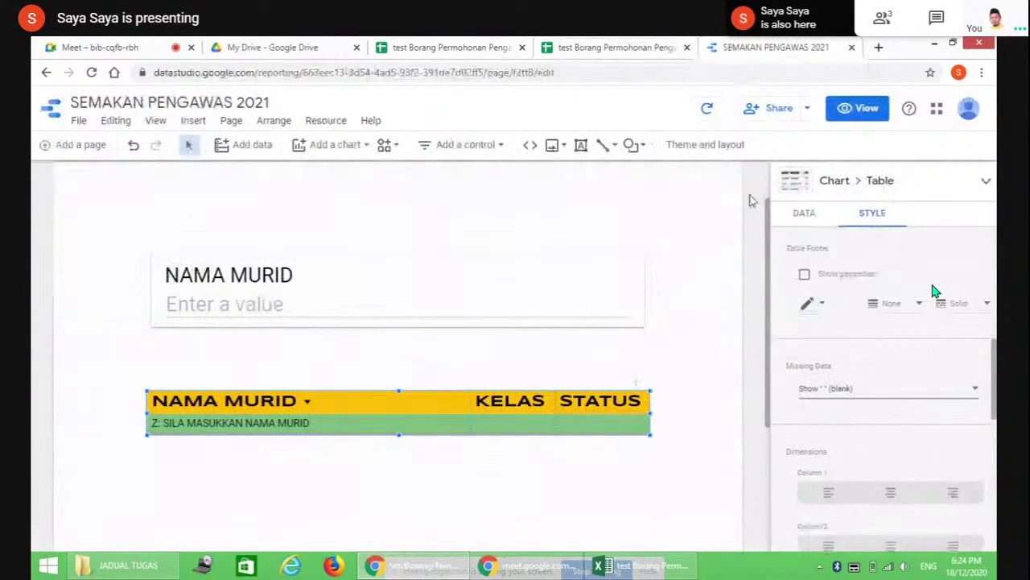
pyautogui.click(707, 109)
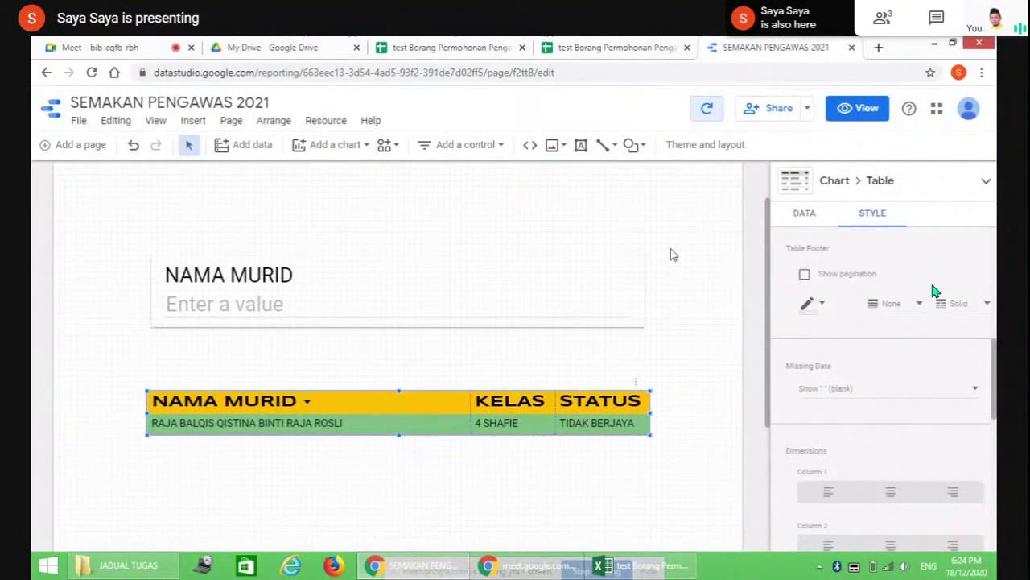
pyautogui.click(805, 214)
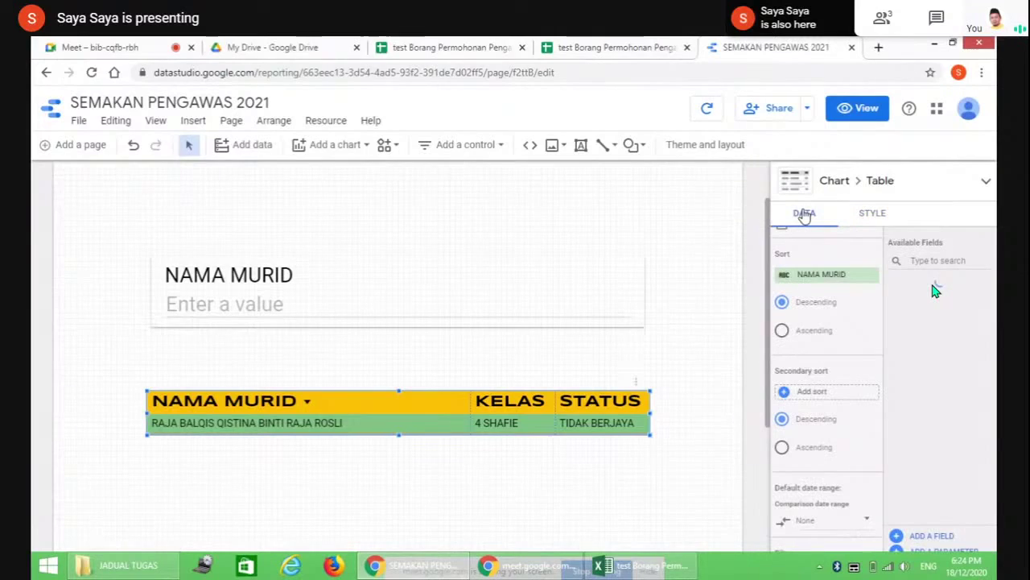
pyautogui.scroll(-1, 838, 437)
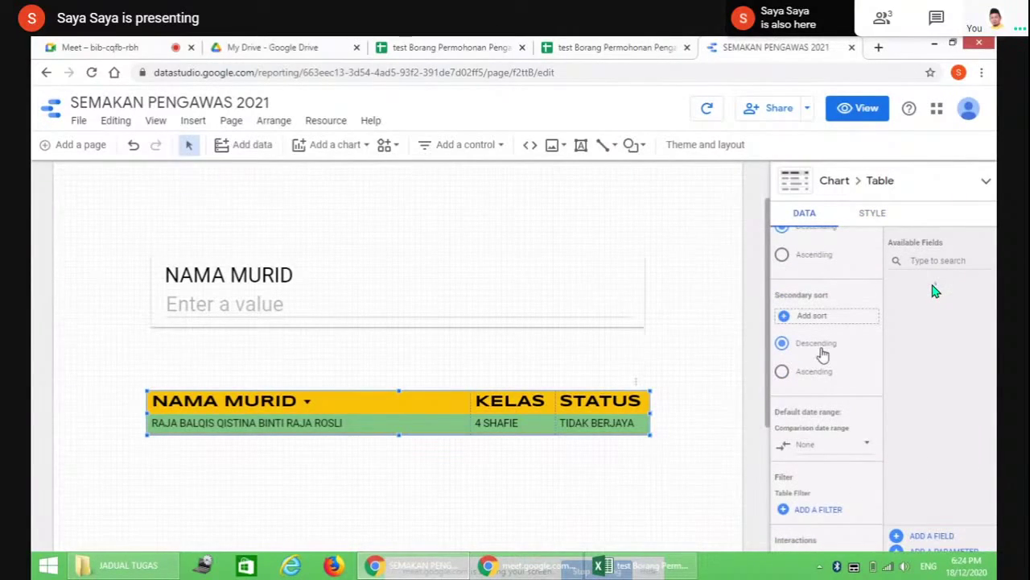
pyautogui.scroll(2, 823, 364)
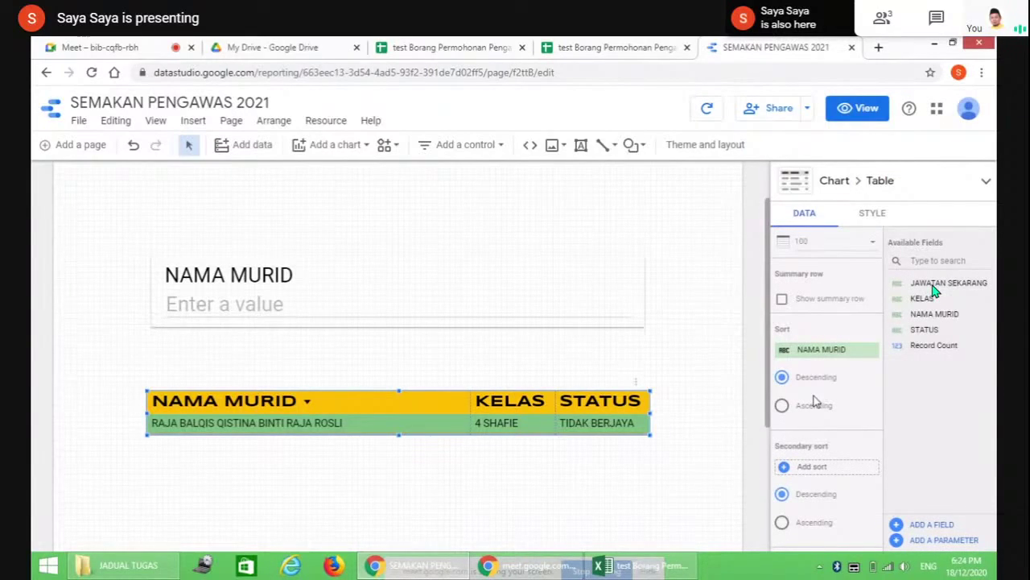
pyautogui.click(813, 412)
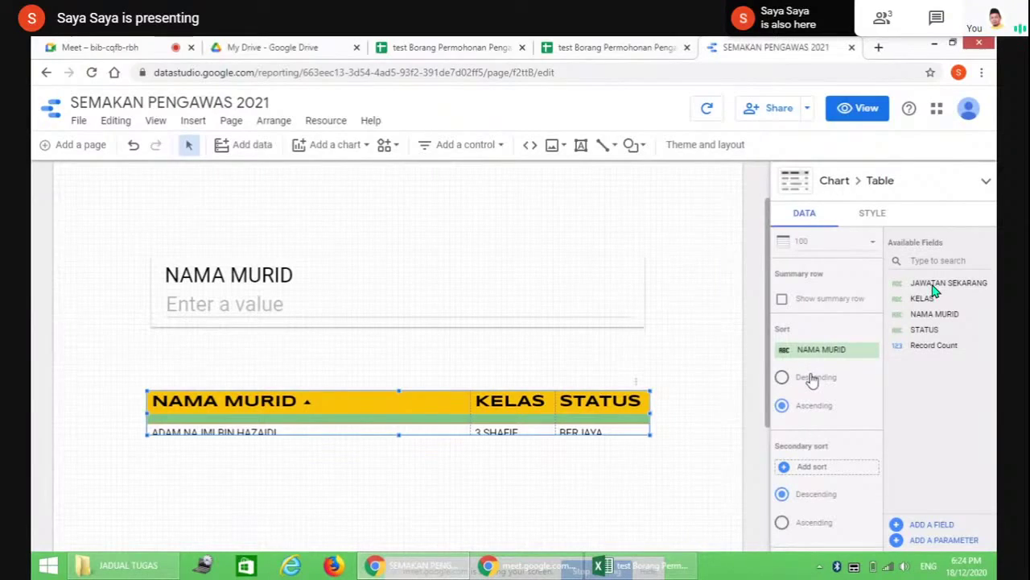
pyautogui.click(809, 388)
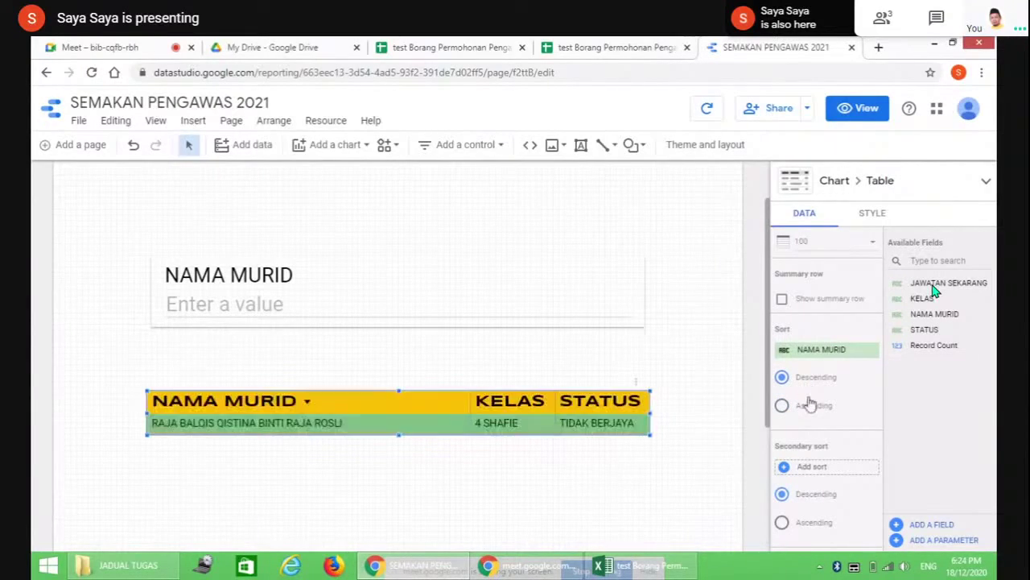
pyautogui.click(808, 405)
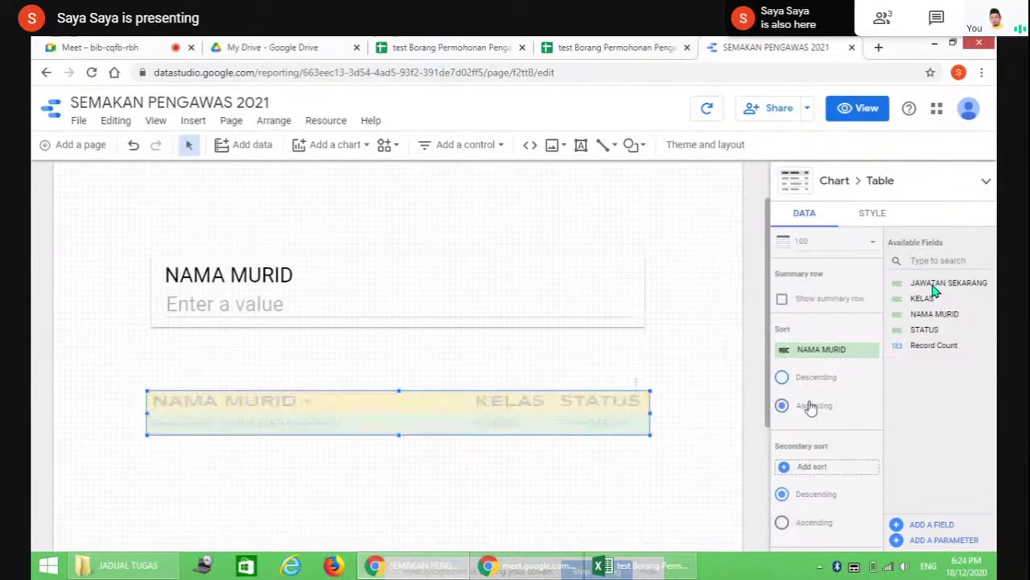
pyautogui.click(591, 51)
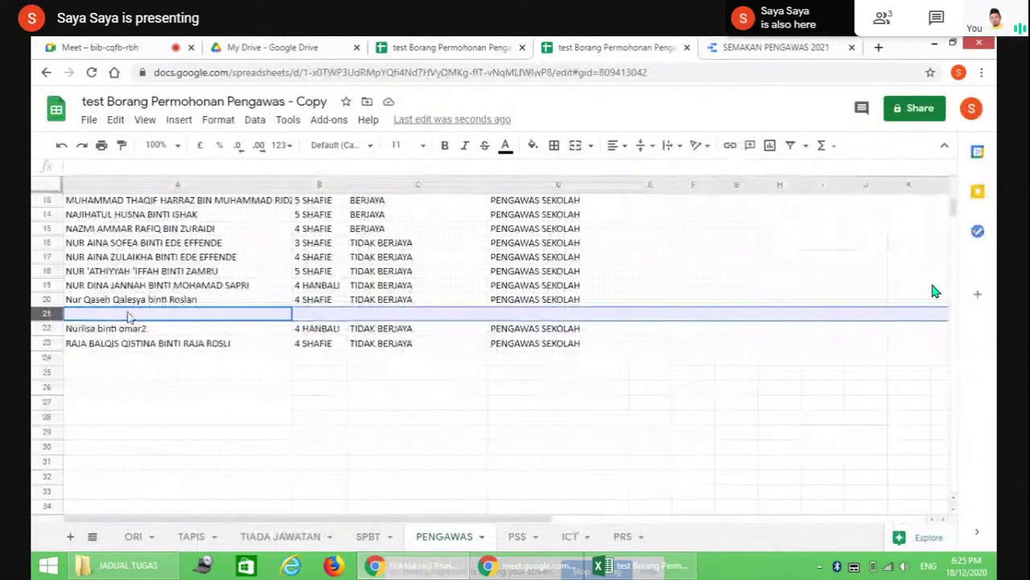
# Insert another blank row below row 21, leaving rows 21–22 empty.
pyautogui.click(749, 47)
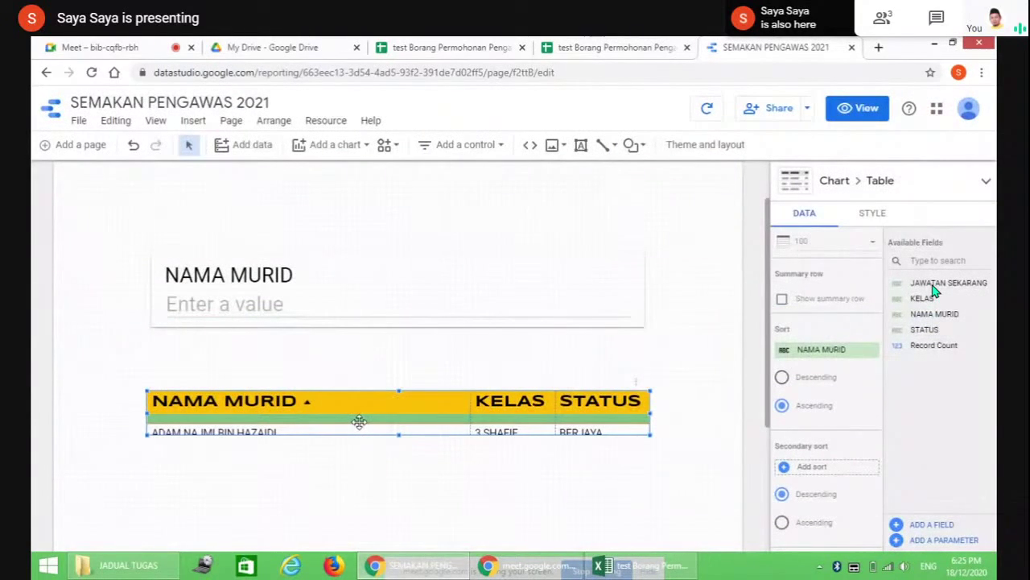
pyautogui.click(607, 47)
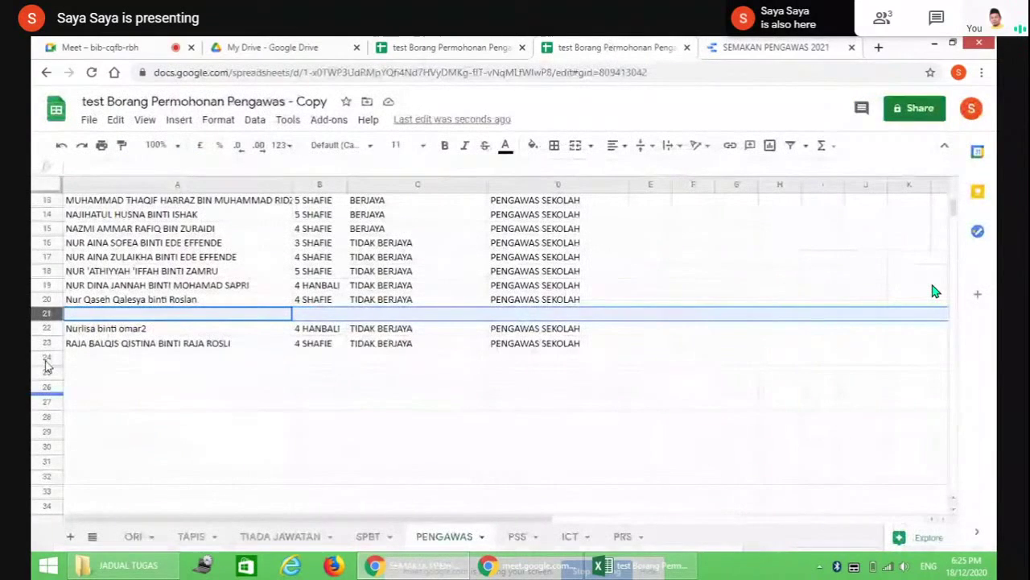
pyautogui.rightClick(46, 313)
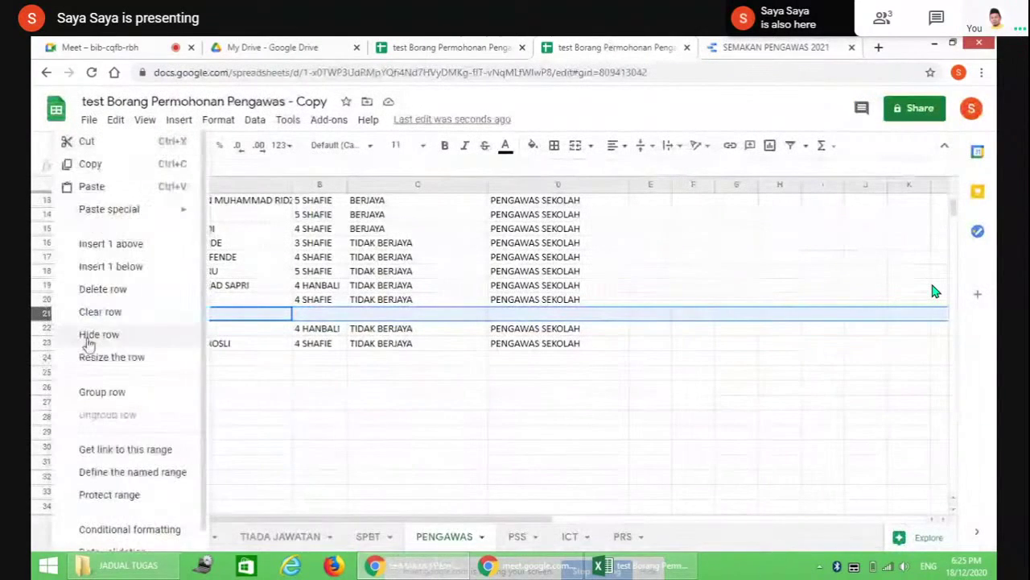
pyautogui.click(125, 266)
pyautogui.click(292, 405)
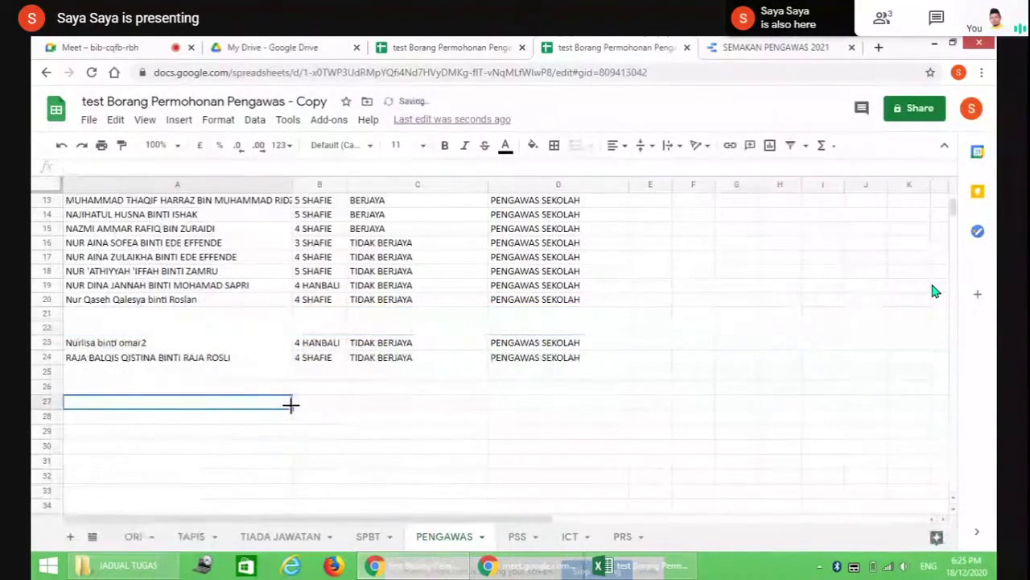
# Refresh the report data and resize the NAMA MURID, KELAS, STATUS table to its header row.
pyautogui.click(789, 50)
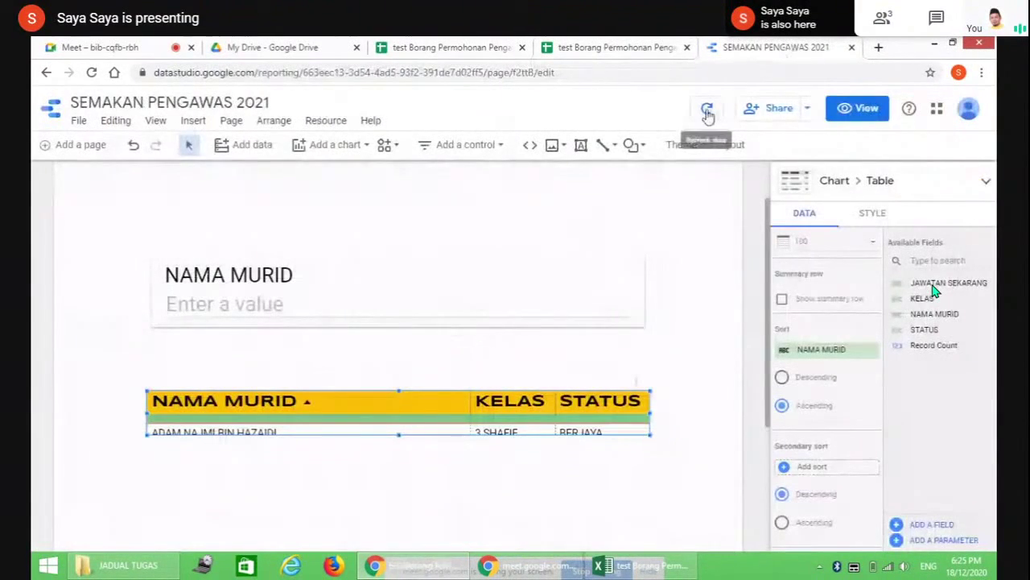
pyautogui.click(708, 113)
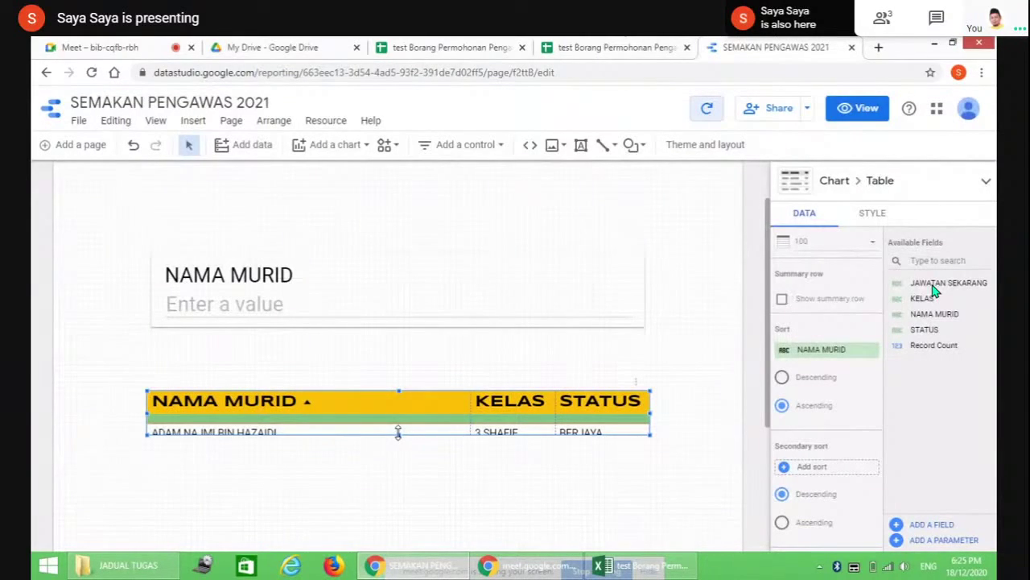
pyautogui.moveTo(397, 432); pyautogui.dragTo(398, 453)
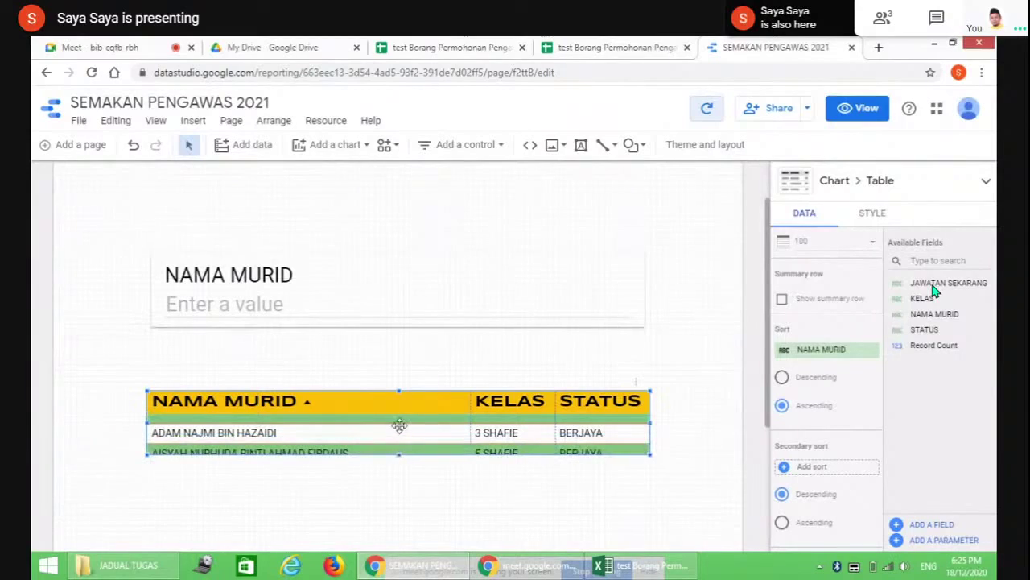
pyautogui.moveTo(400, 451); pyautogui.dragTo(400, 422)
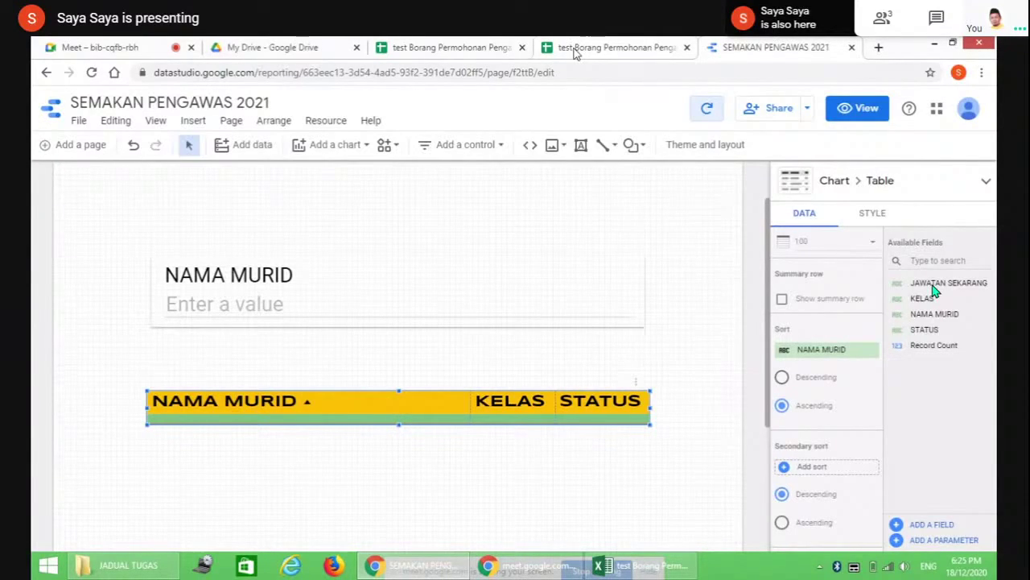
# Check the entries below row 21 and select the empty cell A21.
pyautogui.click(576, 48)
pyautogui.click(125, 314)
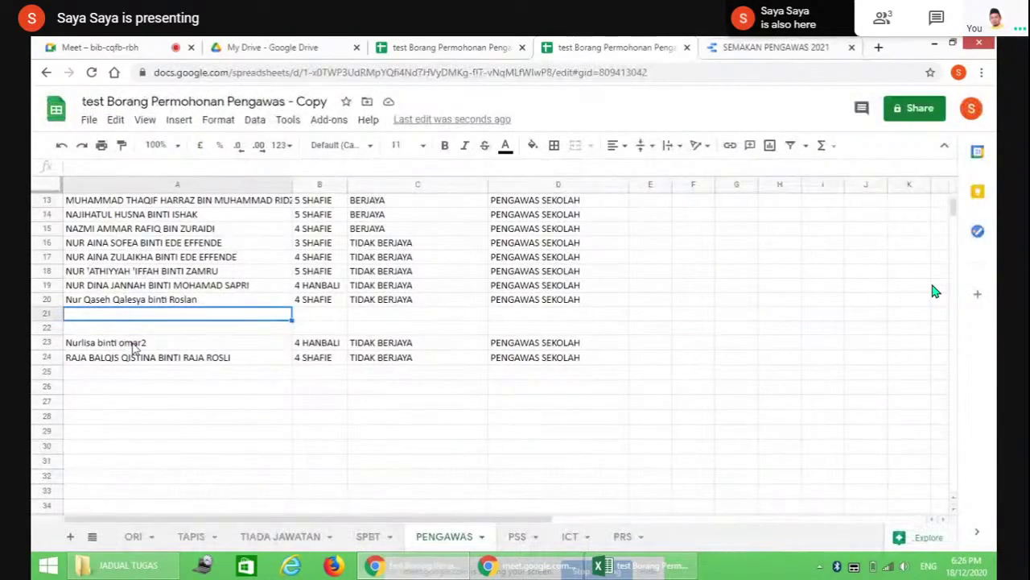
pyautogui.click(133, 347)
pyautogui.press('Down')
pyautogui.click(132, 345)
pyautogui.press('Down')
pyautogui.click(133, 345)
pyautogui.press('Down')
pyautogui.click(132, 346)
pyautogui.press('Down')
pyautogui.press('Up')
pyautogui.press('Up')
pyautogui.press('Up')
# Enter 'ARAHAN : SILA MASUKKAN NAMA PENUH' into cell A21.
pyautogui.write('ARAHAN')
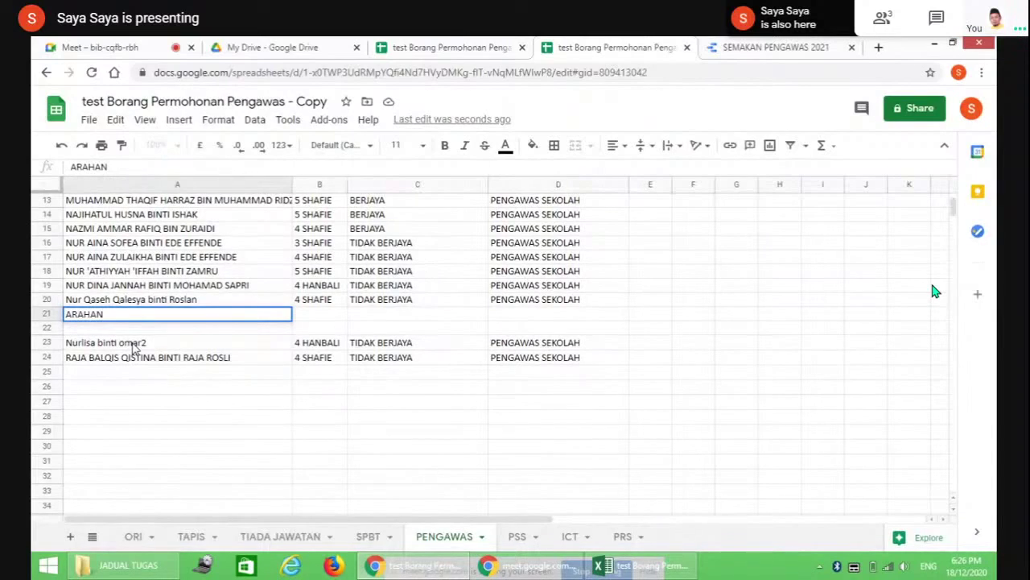
pyautogui.press('Return')
pyautogui.press('Up')
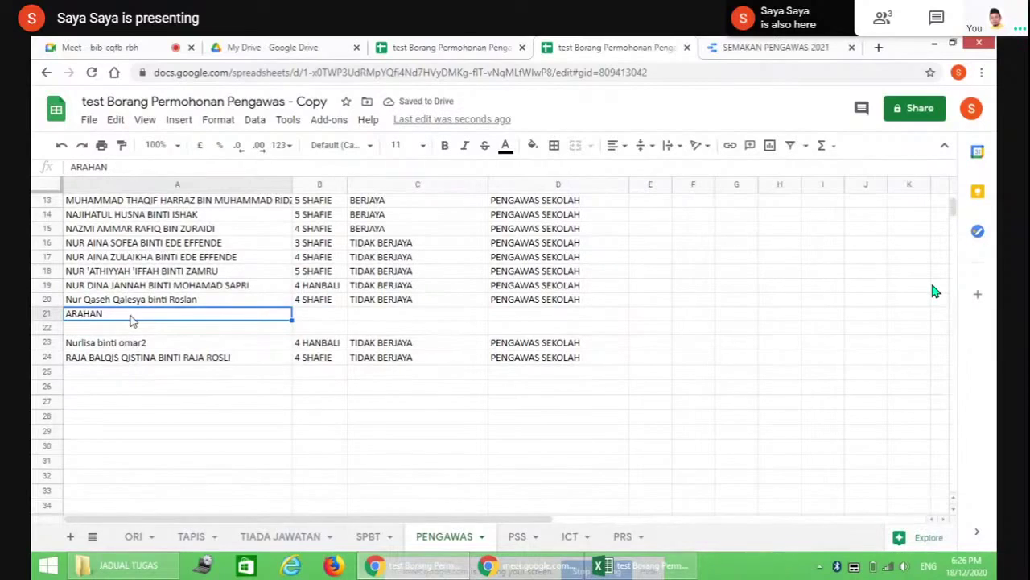
pyautogui.doubleClick(132, 316)
pyautogui.write(': ')
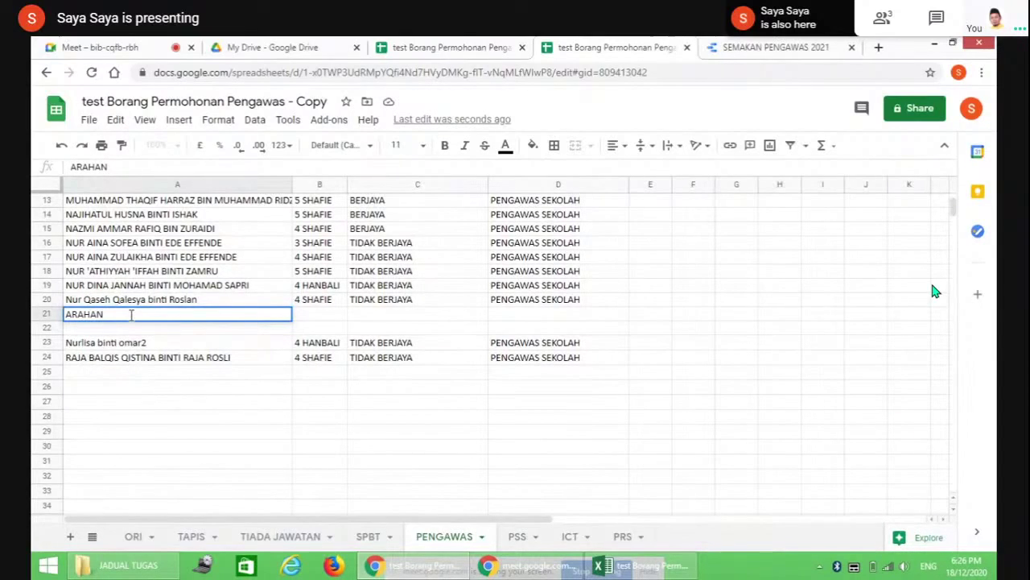
pyautogui.write('SILA MAS')
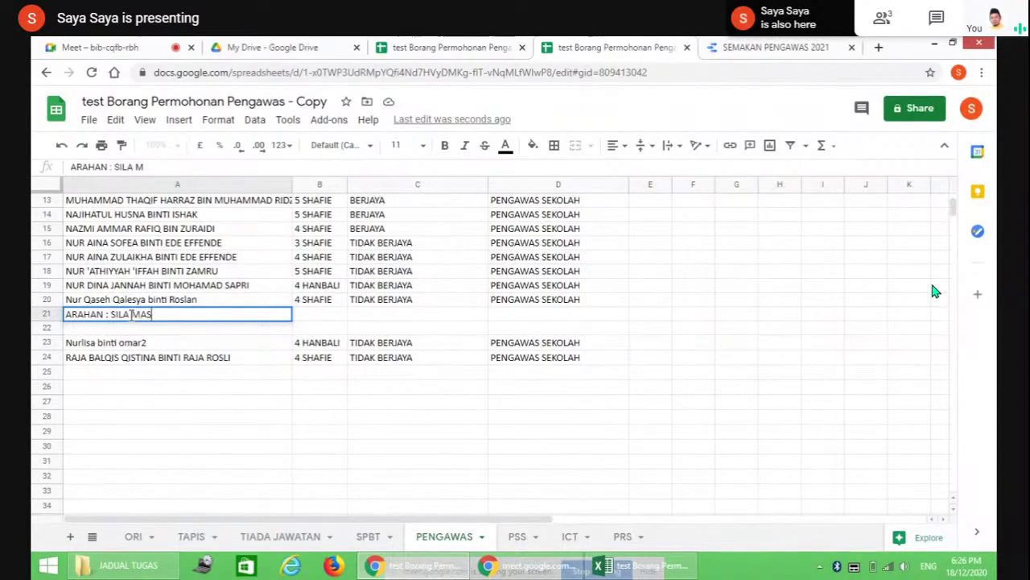
pyautogui.write('UKKAN NAMA MURID')
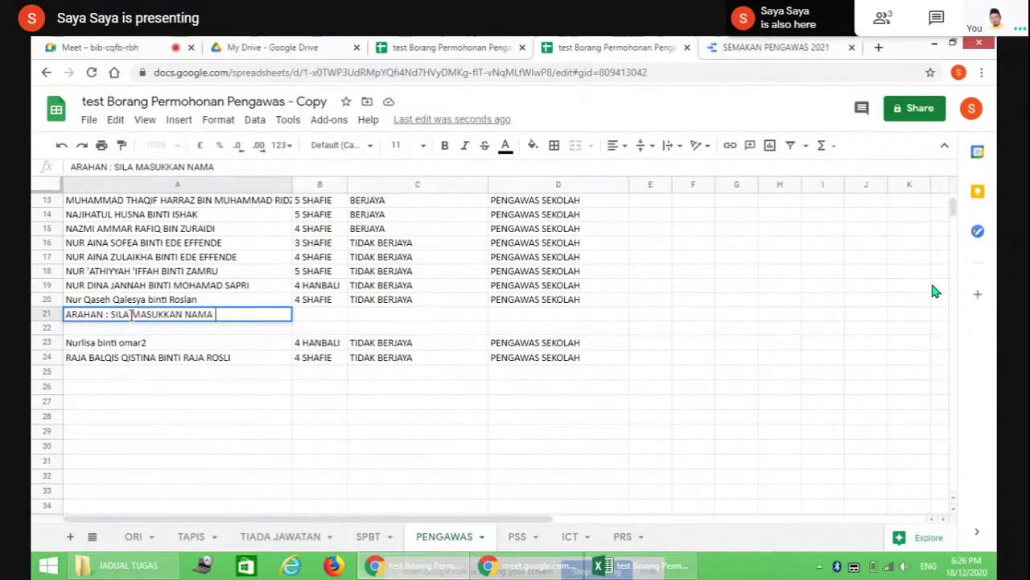
pyautogui.press('BackSpace')
pyautogui.press('BackSpace')
pyautogui.press('BackSpace')
pyautogui.press('BackSpace')
pyautogui.press('BackSpace')
pyautogui.write('PENUH')
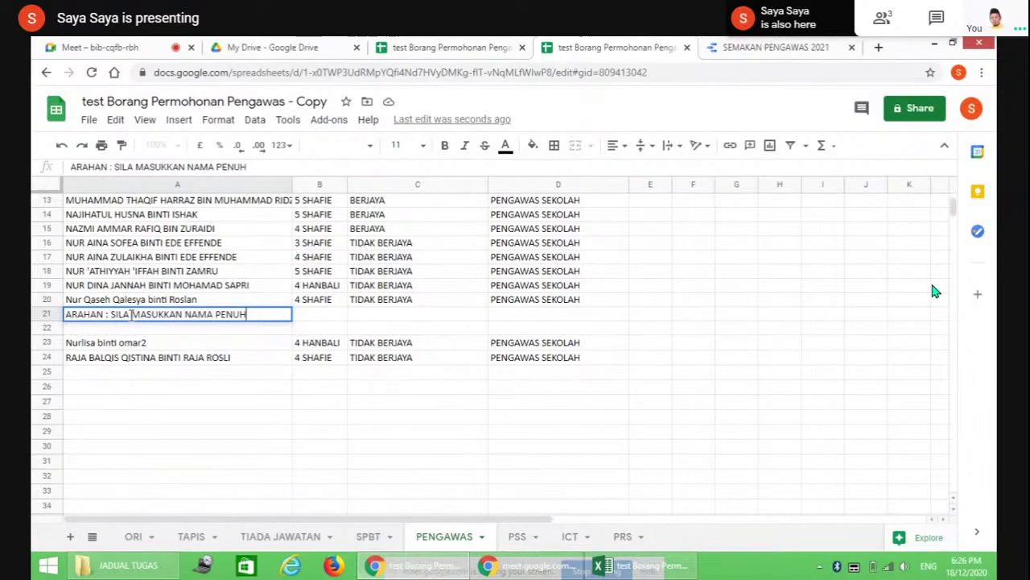
pyautogui.press('Return')
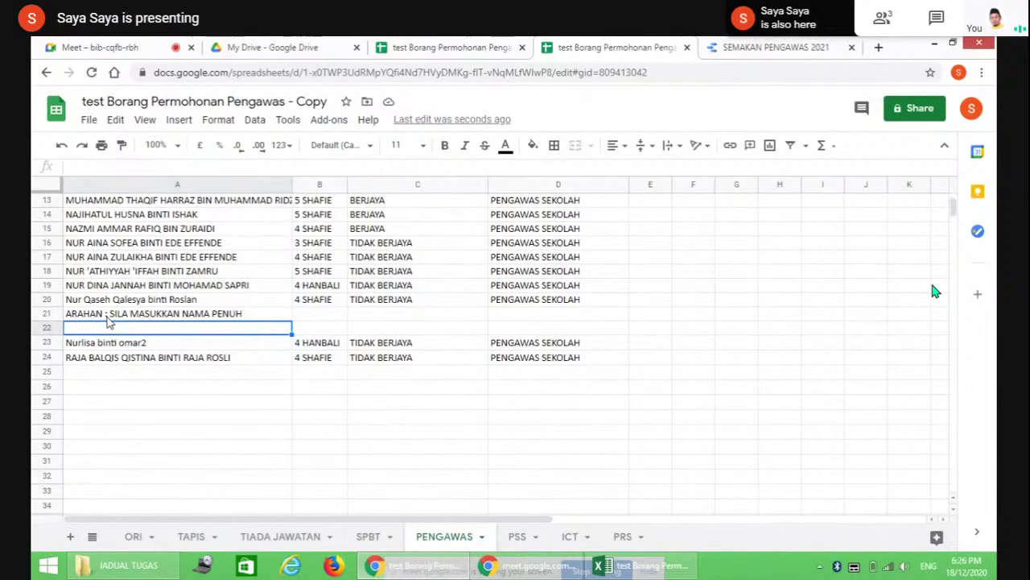
# Reload the report data and drag the table taller to reveal the first pupil rows.
pyautogui.click(745, 50)
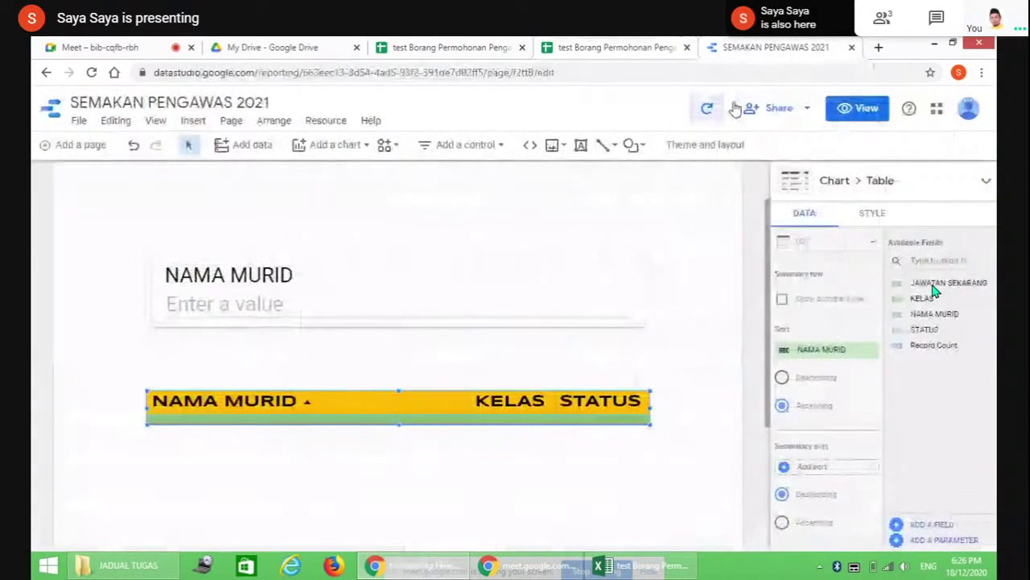
pyautogui.click(709, 108)
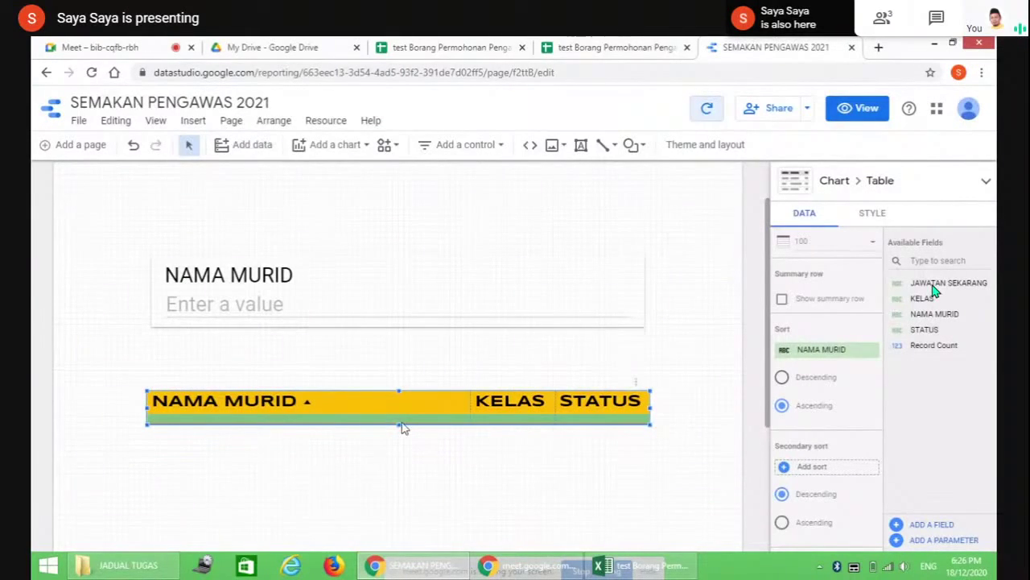
pyautogui.moveTo(400, 424); pyautogui.dragTo(400, 474)
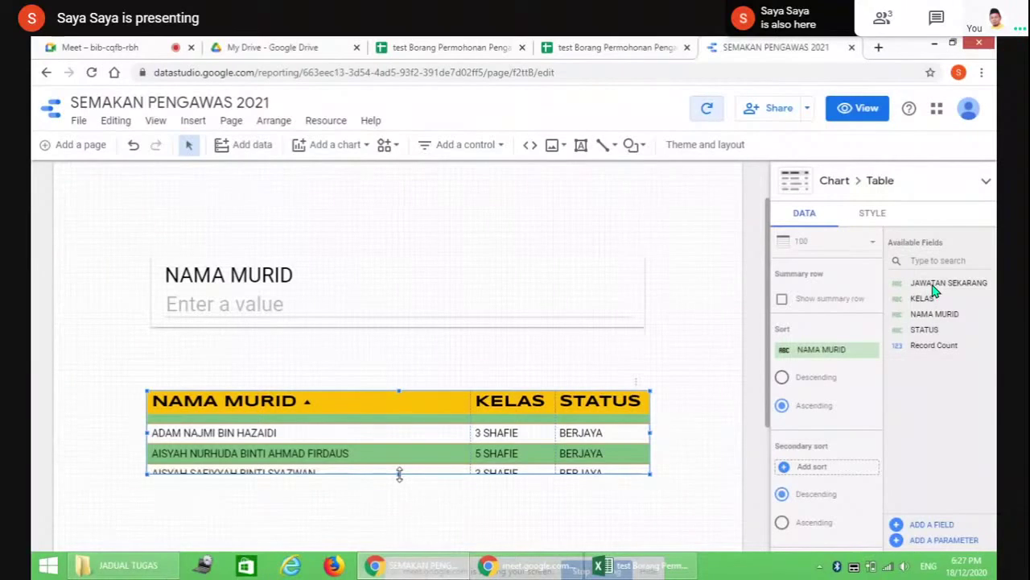
# Add leading spaces before ARAHAN in cell A21 so the instruction sorts first.
pyautogui.click(630, 48)
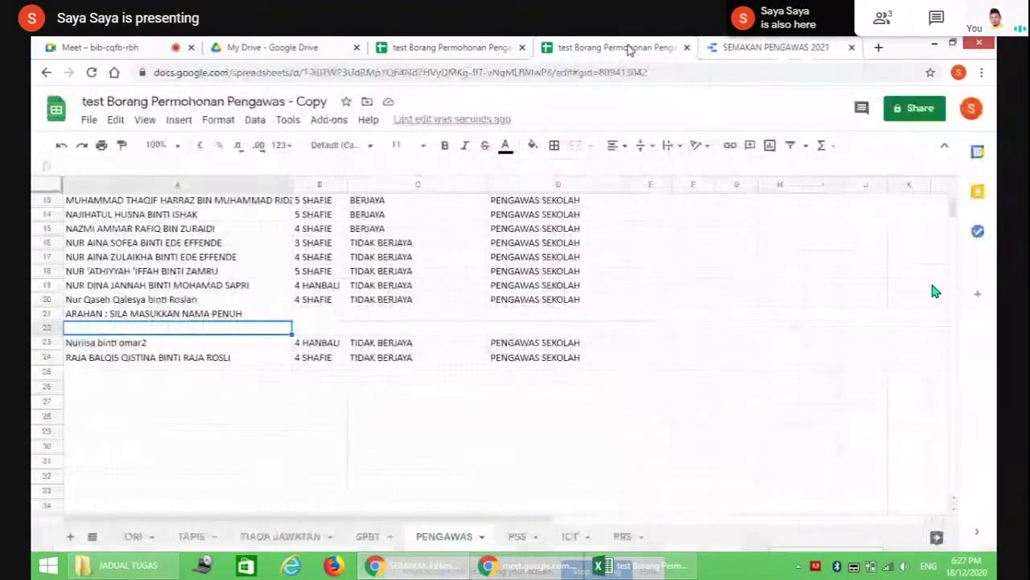
pyautogui.click(45, 327)
pyautogui.click(104, 313)
pyautogui.doubleClick(111, 314)
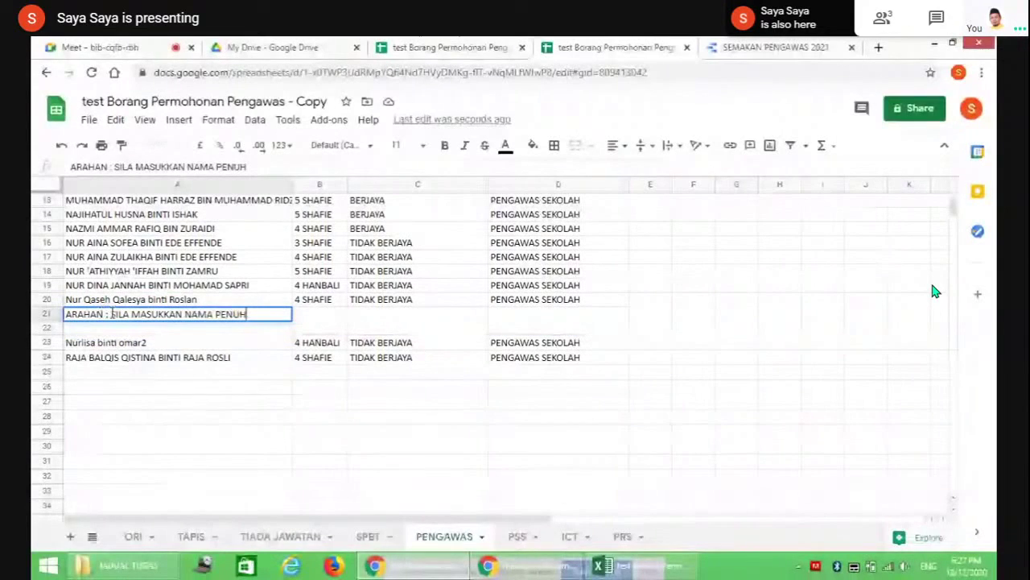
pyautogui.click(105, 314)
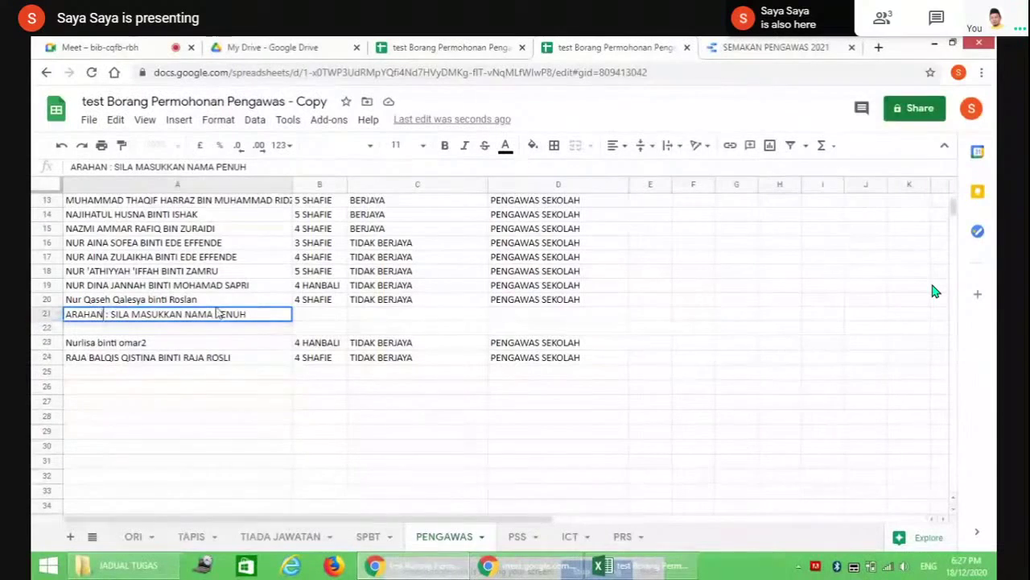
pyautogui.press('Home')
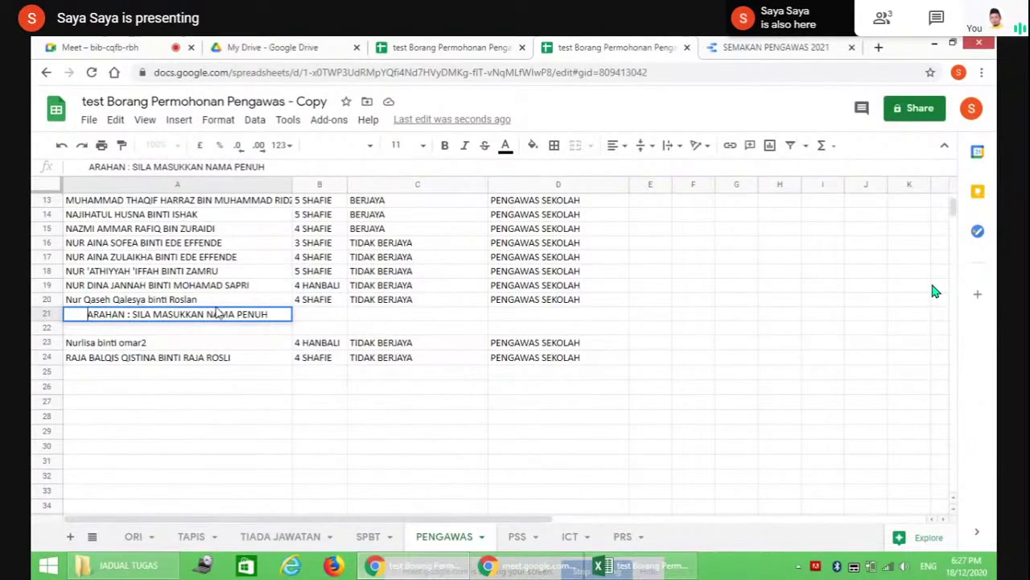
pyautogui.click(230, 354)
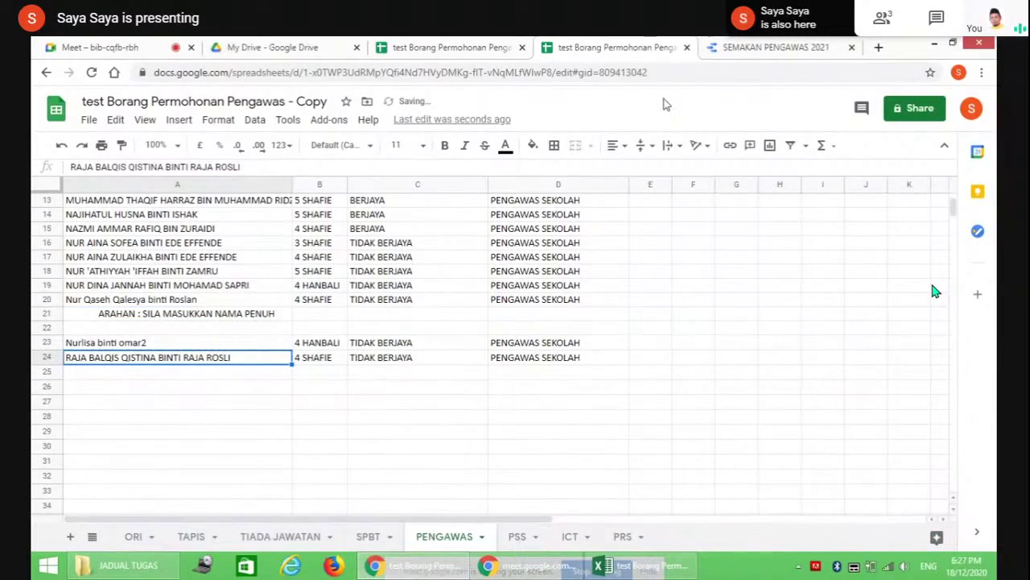
pyautogui.click(748, 46)
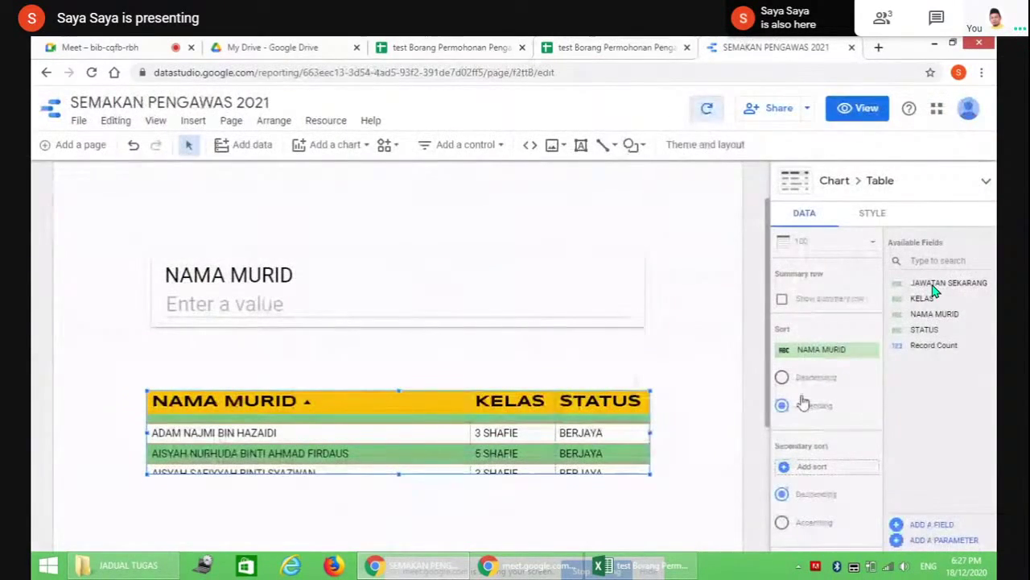
# Refresh the data and shrink the table to its header plus the ARAHAN row.
pyautogui.click(708, 109)
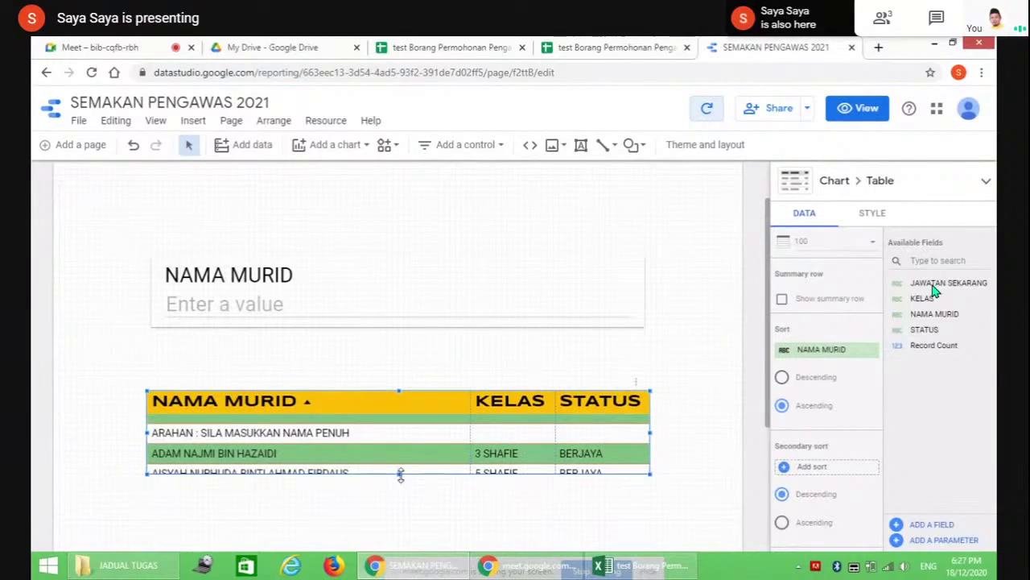
pyautogui.moveTo(400, 475); pyautogui.dragTo(396, 446)
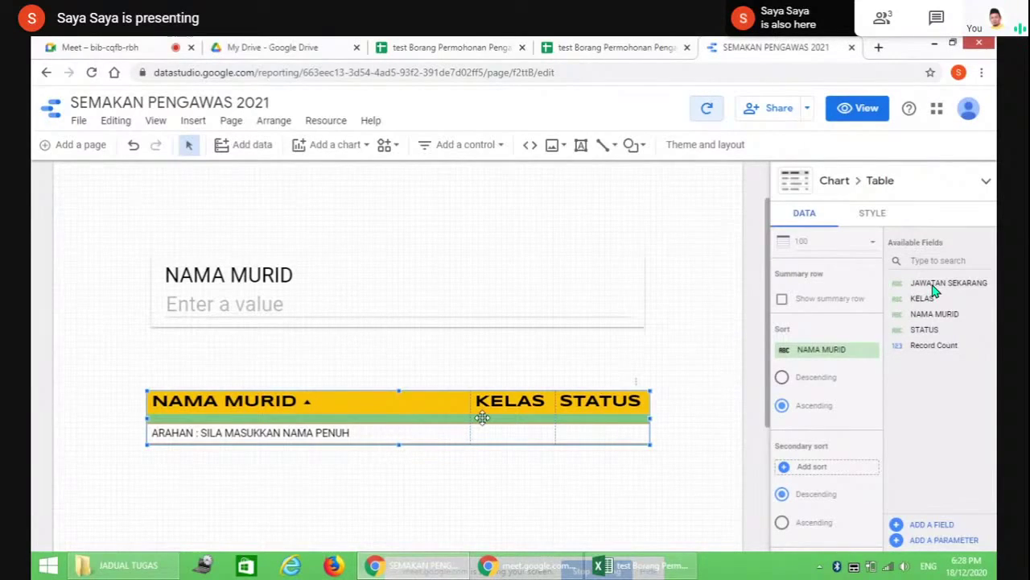
pyautogui.click(436, 321)
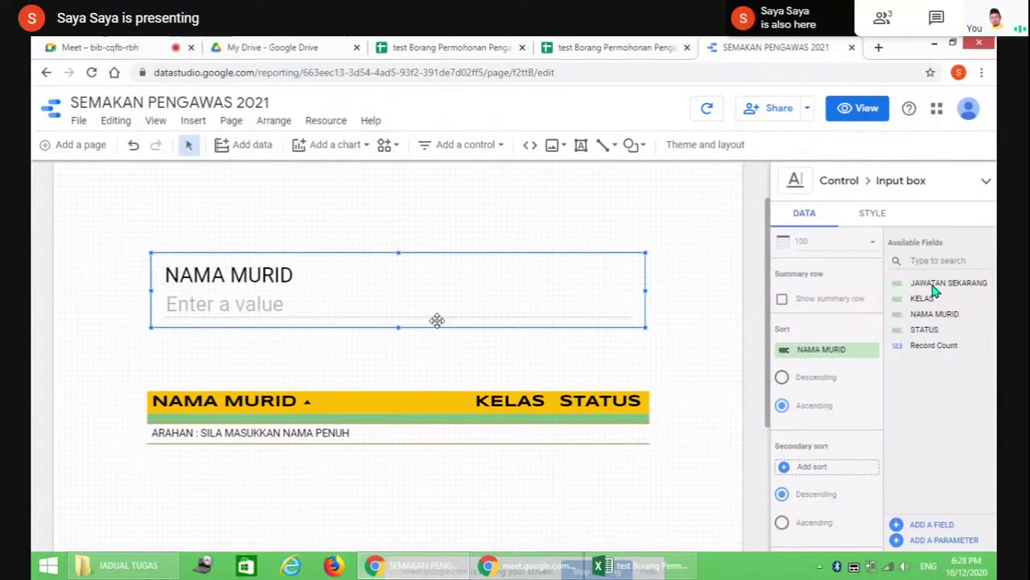
# In View mode, search a student's full name, returning class 4 SHAFIE, status TIDAK BERJAYA.
pyautogui.click(855, 109)
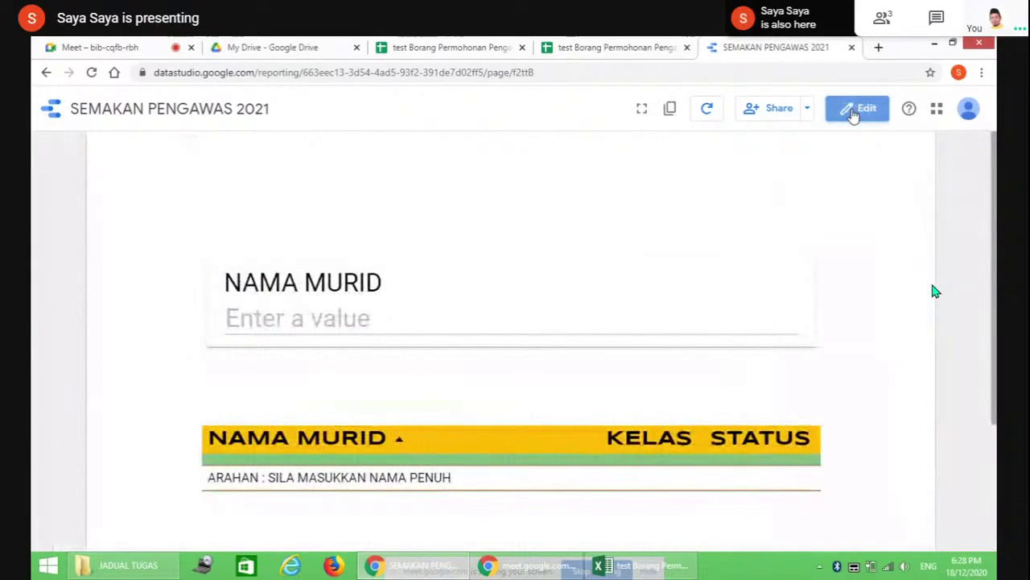
pyautogui.click(563, 48)
pyautogui.click(731, 47)
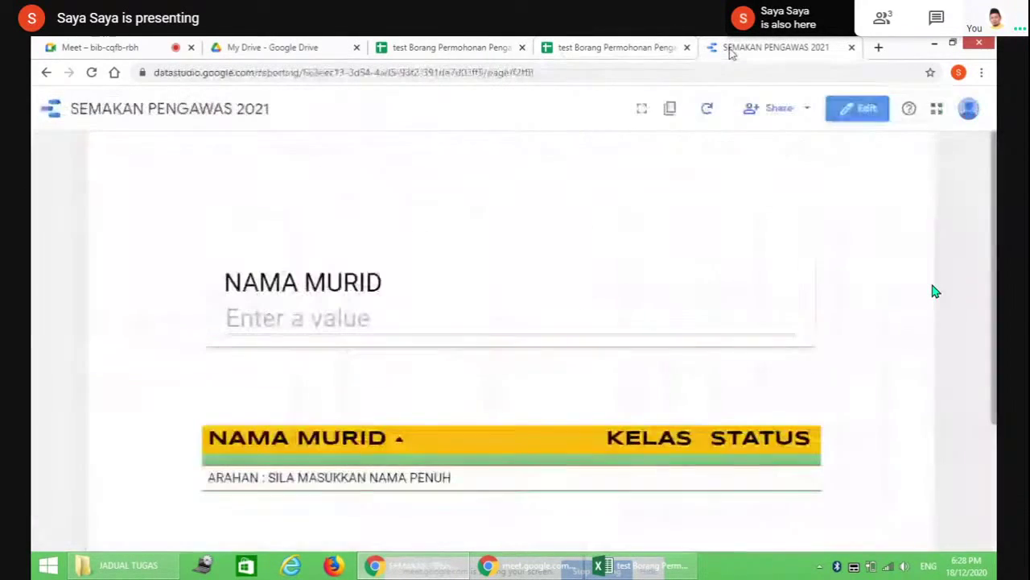
pyautogui.click(297, 322)
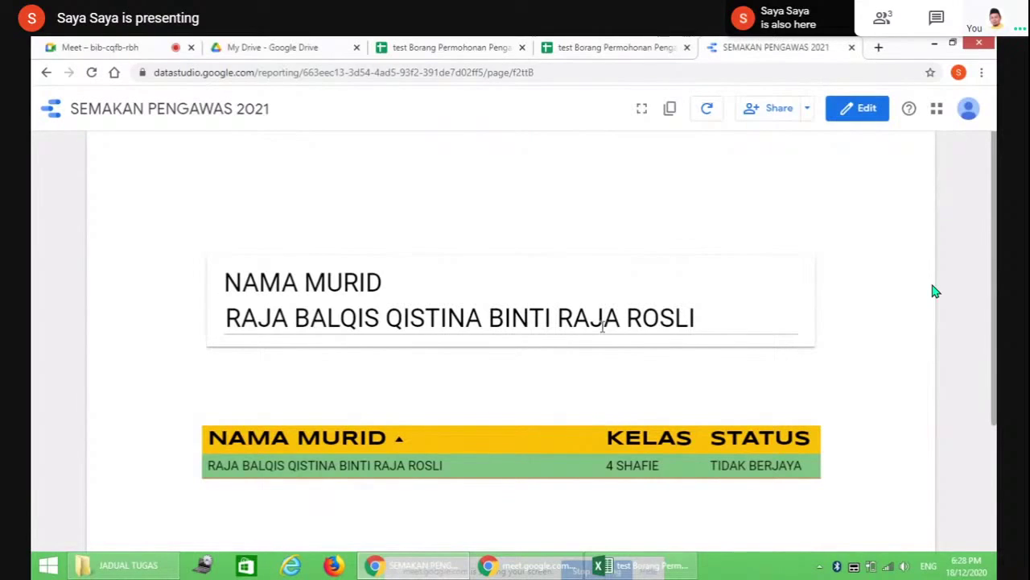
pyautogui.click(615, 50)
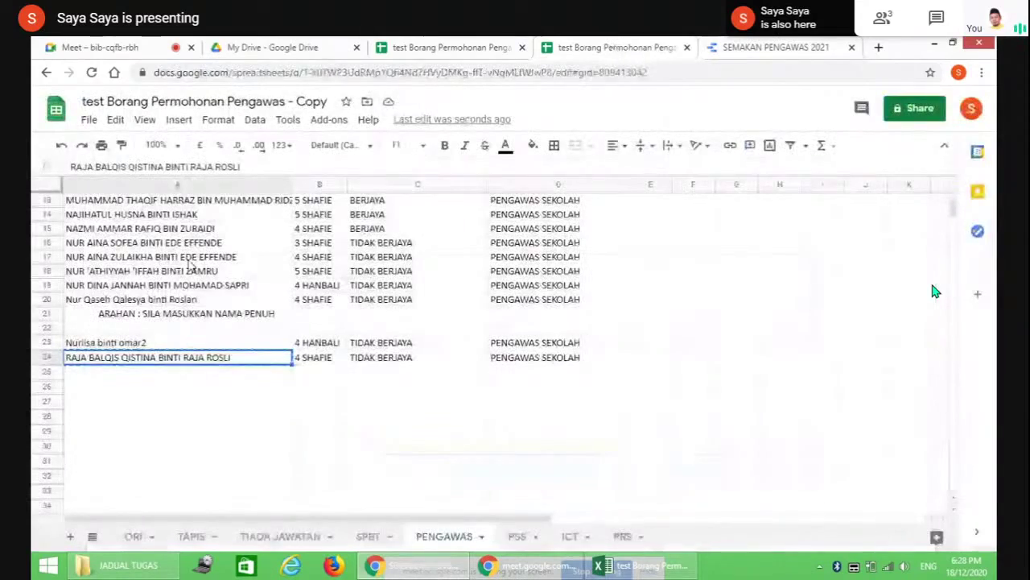
pyautogui.click(797, 49)
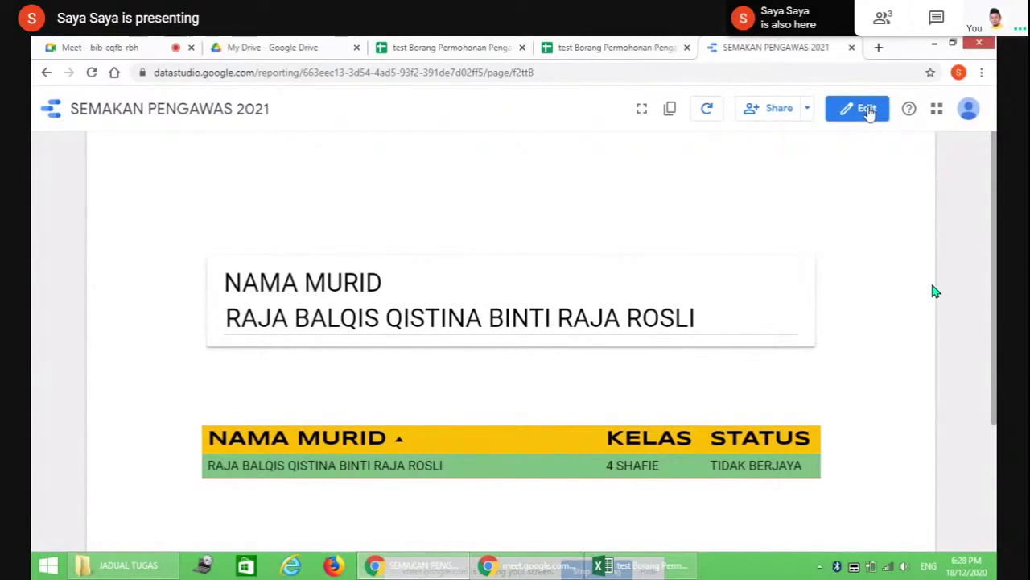
# Back in edit mode, drop the NAMA MURID search box just above the table and draw an empty text box above it.
pyautogui.click(868, 112)
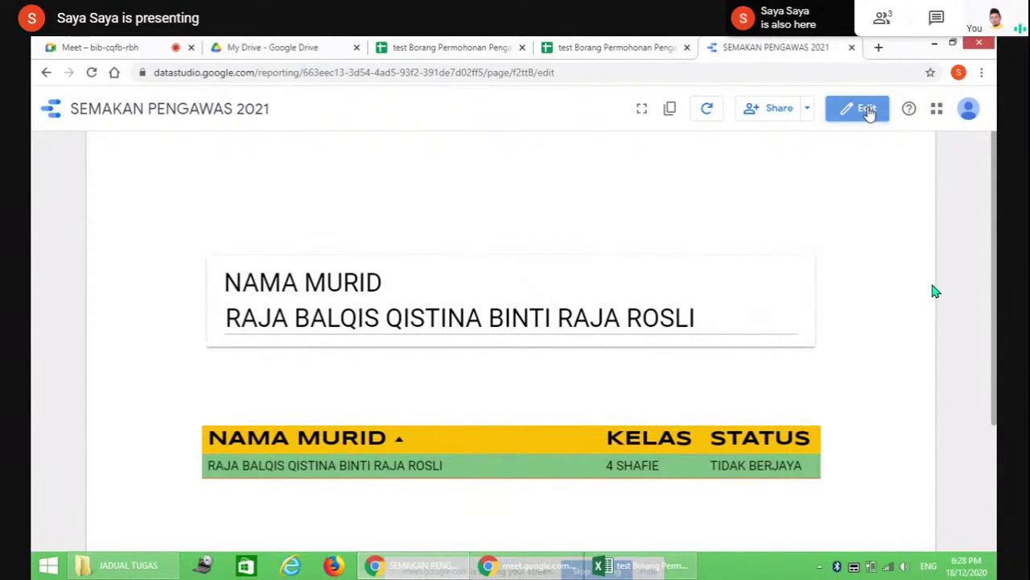
pyautogui.click(357, 318)
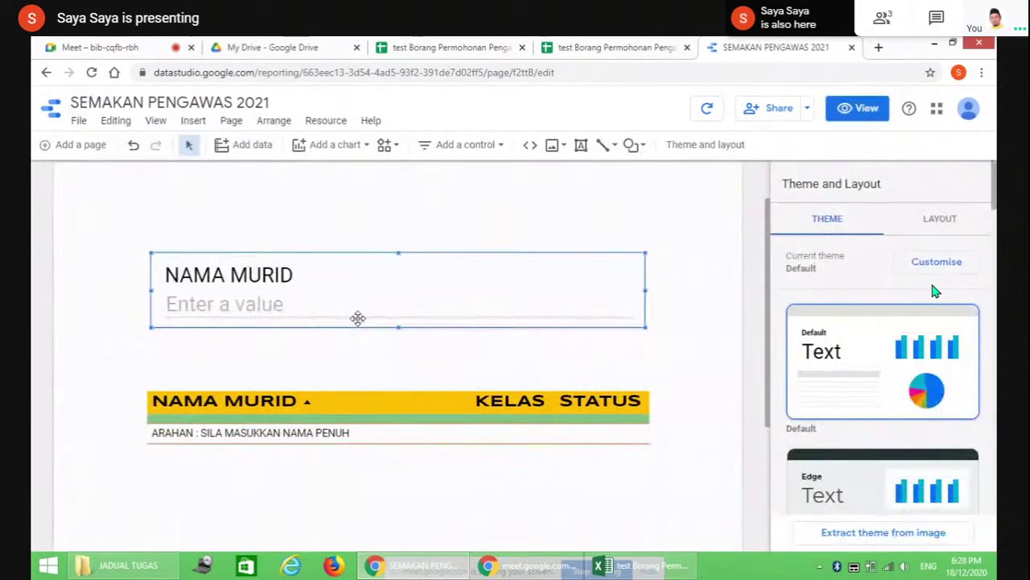
pyautogui.moveTo(357, 340); pyautogui.dragTo(361, 369)
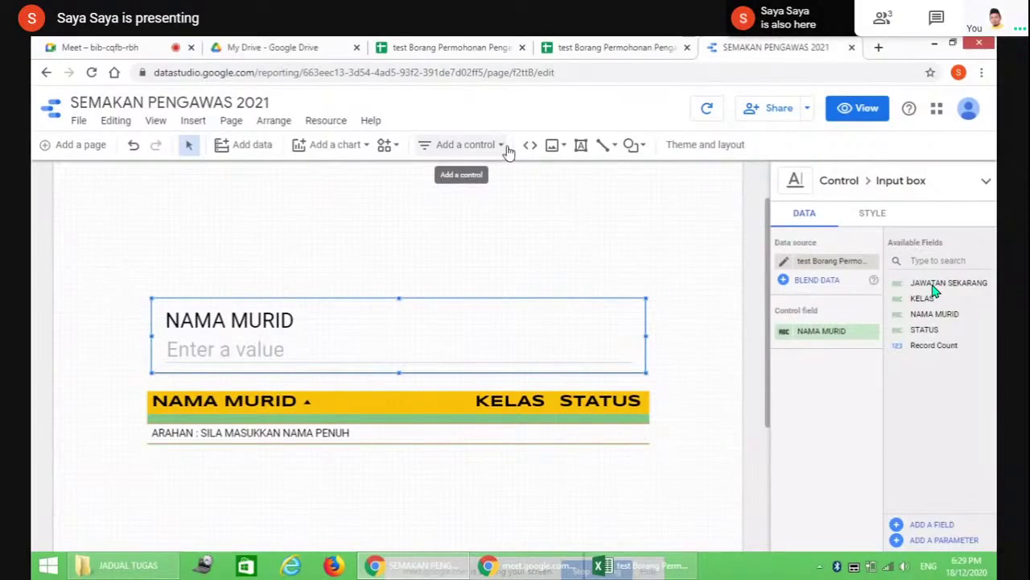
pyautogui.click(581, 147)
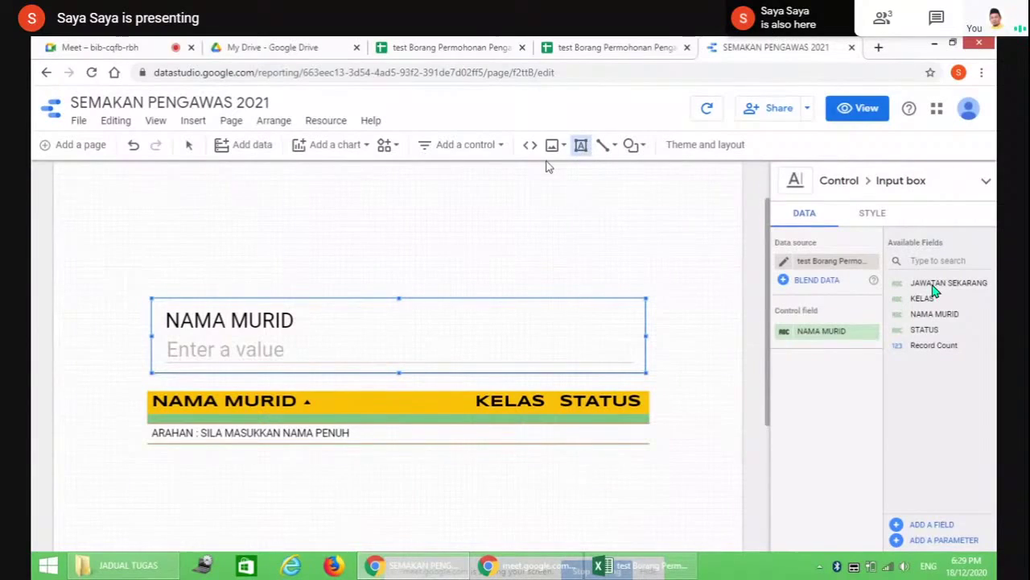
pyautogui.moveTo(154, 216); pyautogui.dragTo(646, 285)
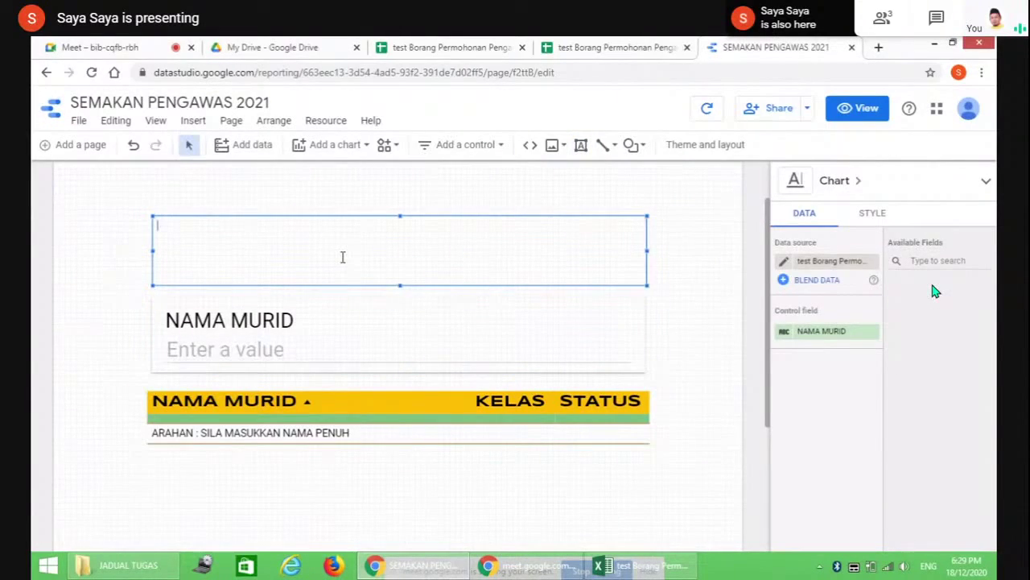
# Type the title 'SEMAKAN PENGAWAS 2021' with 'SK DATO' SAGOR' on the second line.
pyautogui.write('SEMAKAN PE')
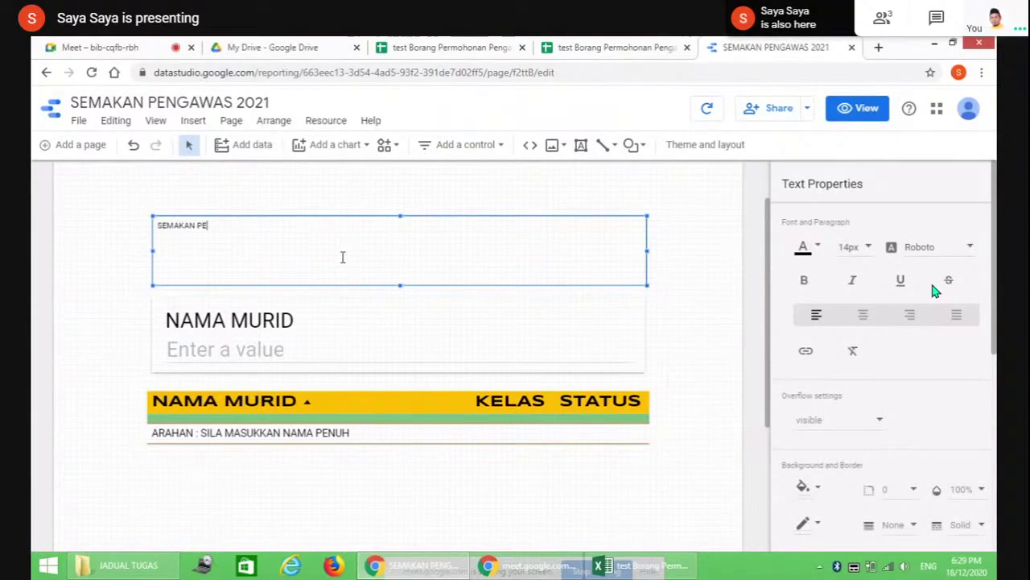
pyautogui.write('NGAWAS 201')
pyautogui.write('2')
pyautogui.press('BackSpace')
pyautogui.press('BackSpace')
pyautogui.write('21')
pyautogui.press('Return')
pyautogui.write("SK DATO' SAGOR")
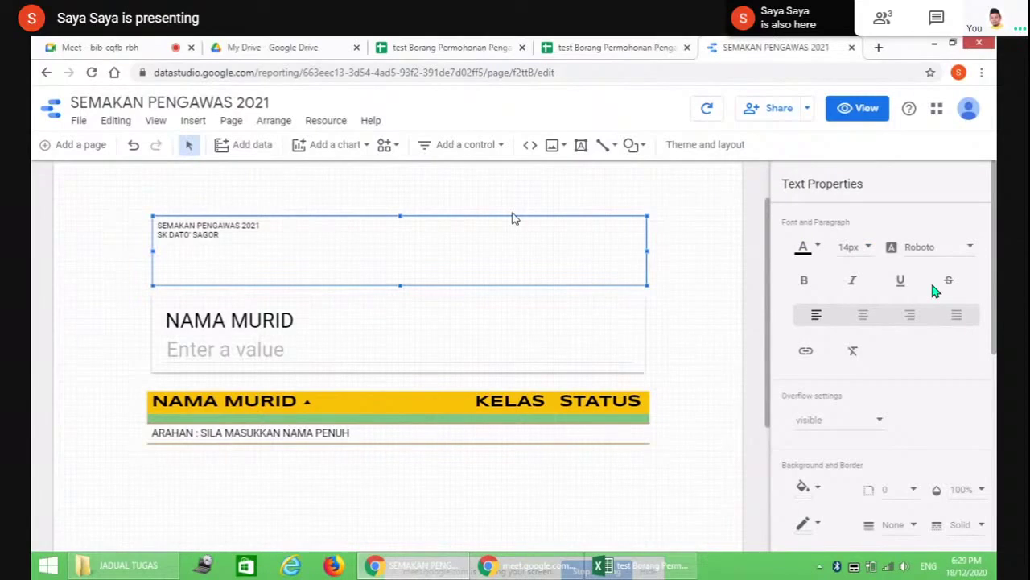
# Add the line '(SILA MASUKKAN NAMA PENUH MENGIKUT KAD PENGENALAN DAN TEKAN ENTER' with ENTER in italics.
pyautogui.click(237, 237)
pyautogui.press('Return')
pyautogui.write('(SILA MASUKKAN ')
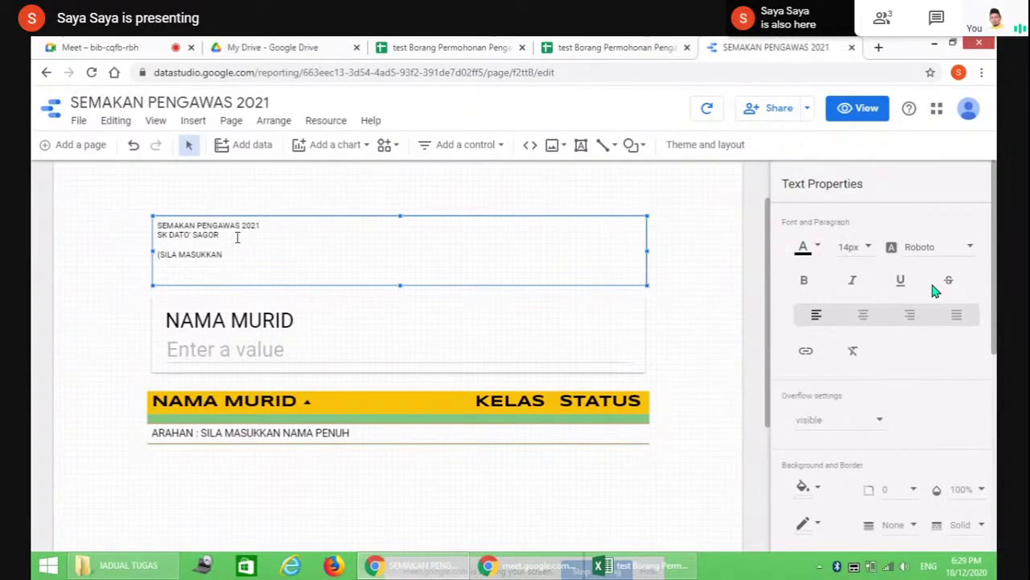
pyautogui.write('NAMA PENUH MENGIKUT KAD PENGENAL')
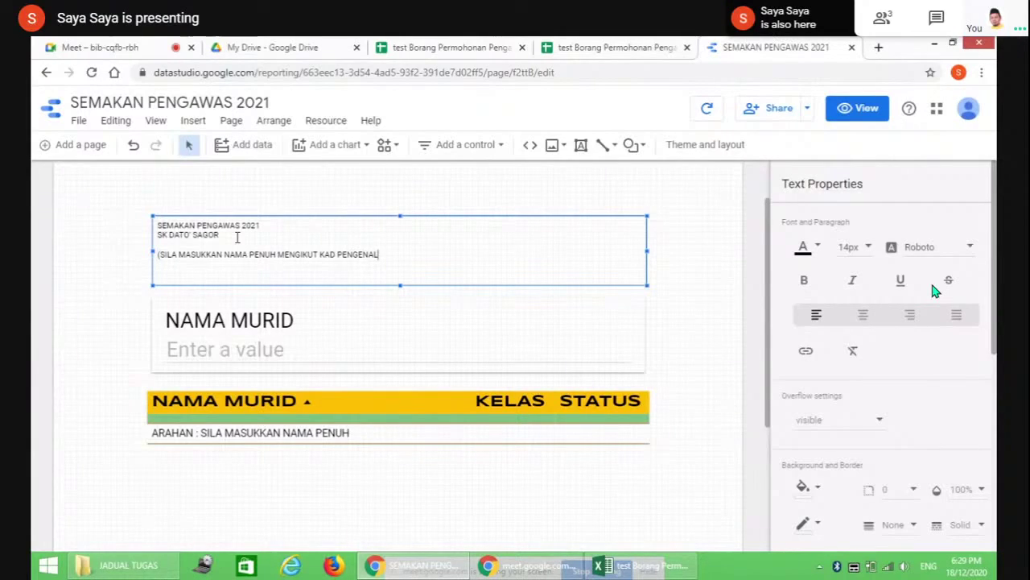
pyautogui.write('AN DAN TEKAN')
pyautogui.hotkey('ctrl', 'i')
pyautogui.write('ENTER.')
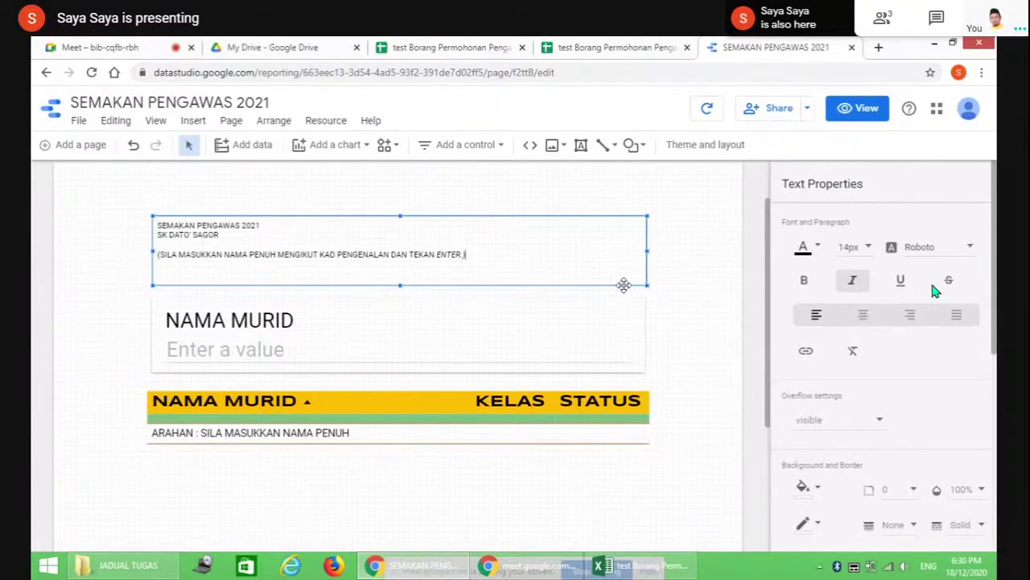
# Make the two title lines centred at 40px.
pyautogui.click(158, 254)
pyautogui.moveTo(159, 254); pyautogui.dragTo(490, 262)
pyautogui.moveTo(158, 226); pyautogui.dragTo(238, 237)
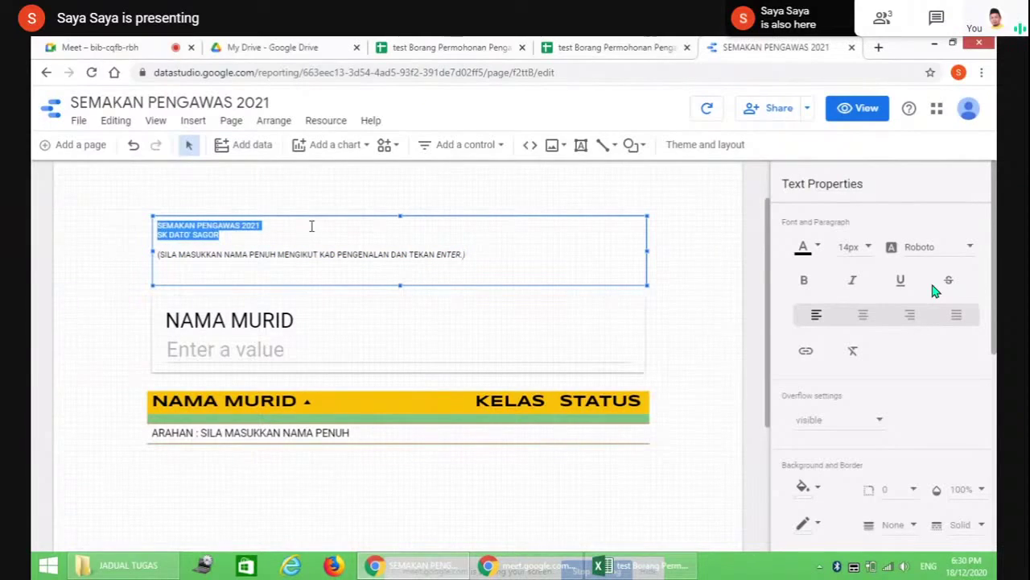
pyautogui.click(870, 250)
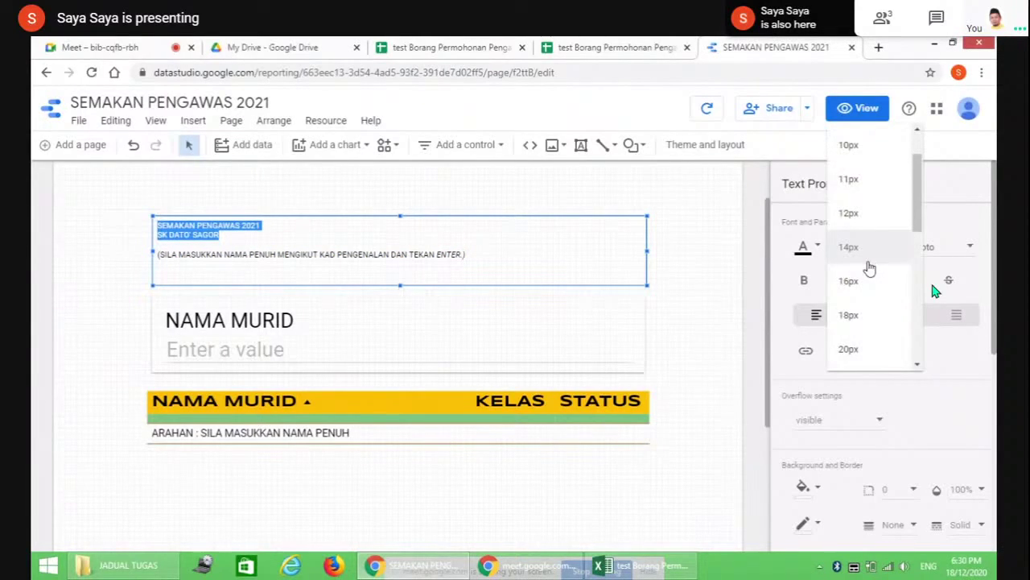
pyautogui.click(862, 320)
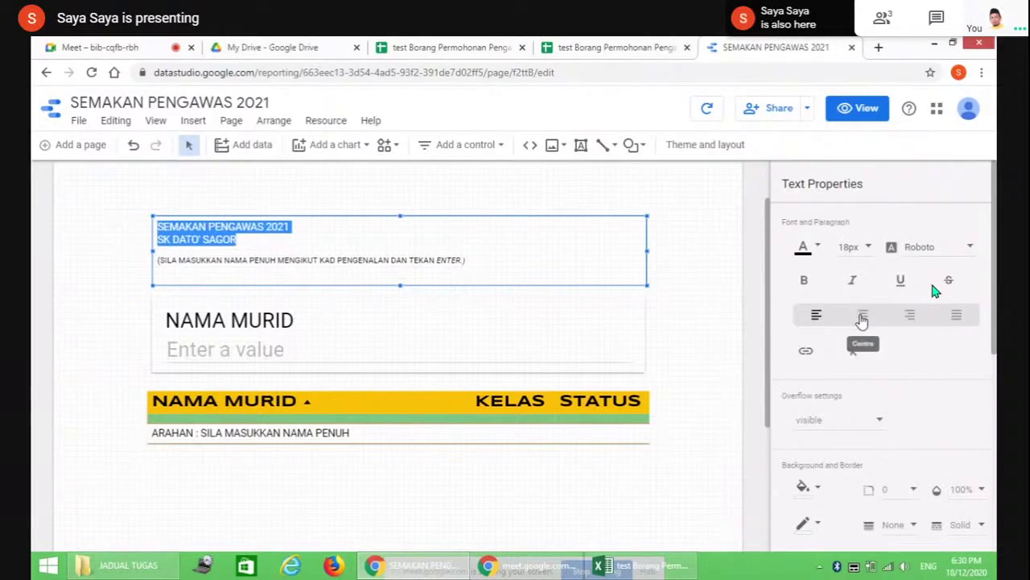
pyautogui.click(867, 313)
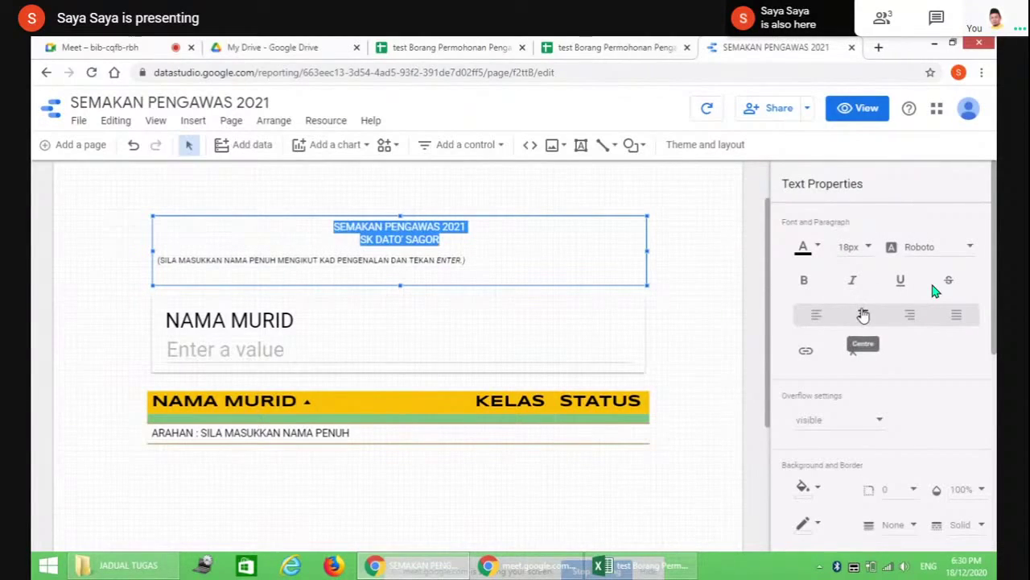
pyautogui.click(873, 249)
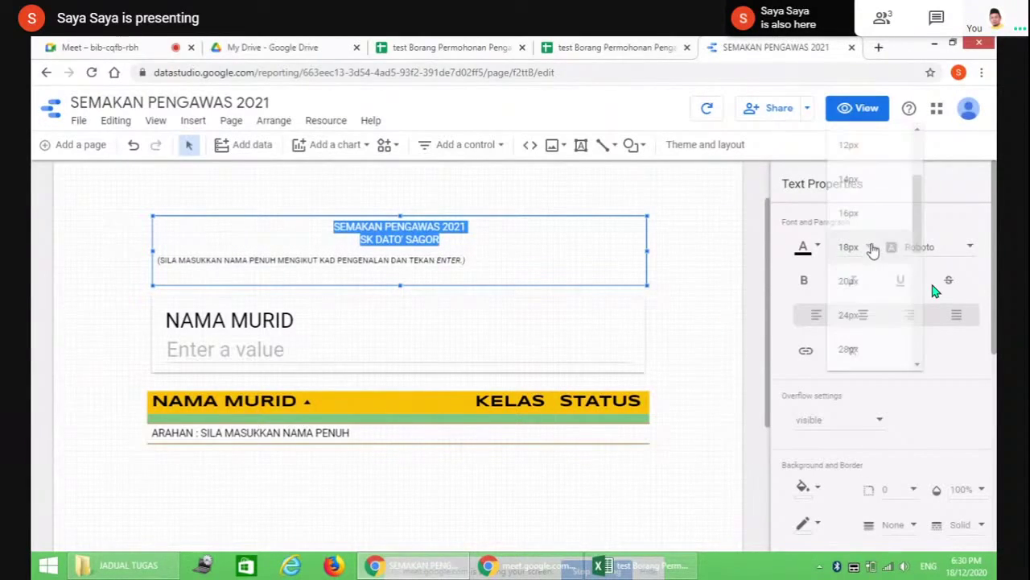
pyautogui.click(863, 321)
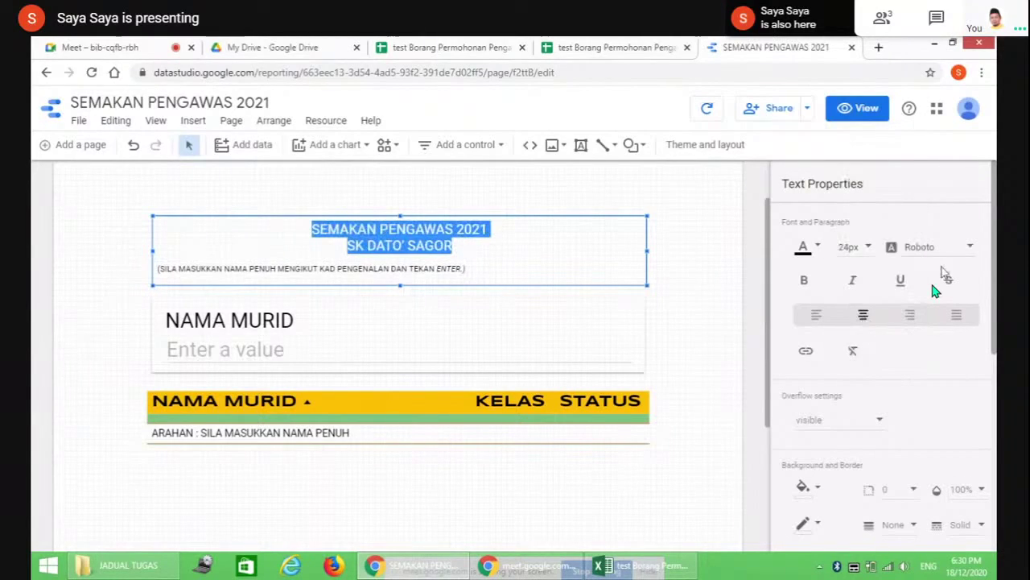
pyautogui.click(871, 257)
pyautogui.scroll(-2, 858, 306)
pyautogui.click(852, 339)
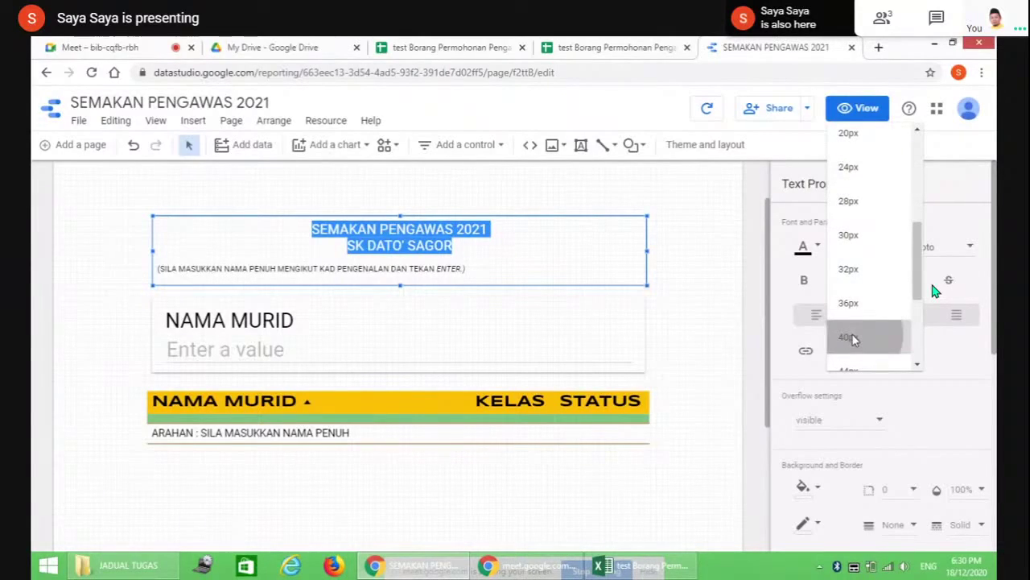
# Enlarge the header box, centre the instruction line at 18px, and move the box higher.
pyautogui.moveTo(399, 284); pyautogui.dragTo(401, 307)
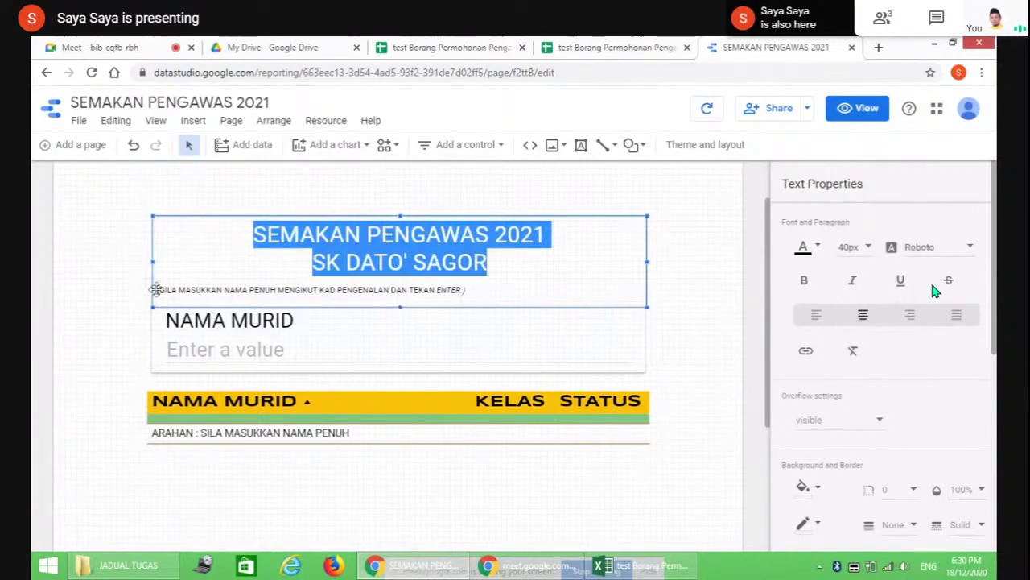
pyautogui.click(538, 285)
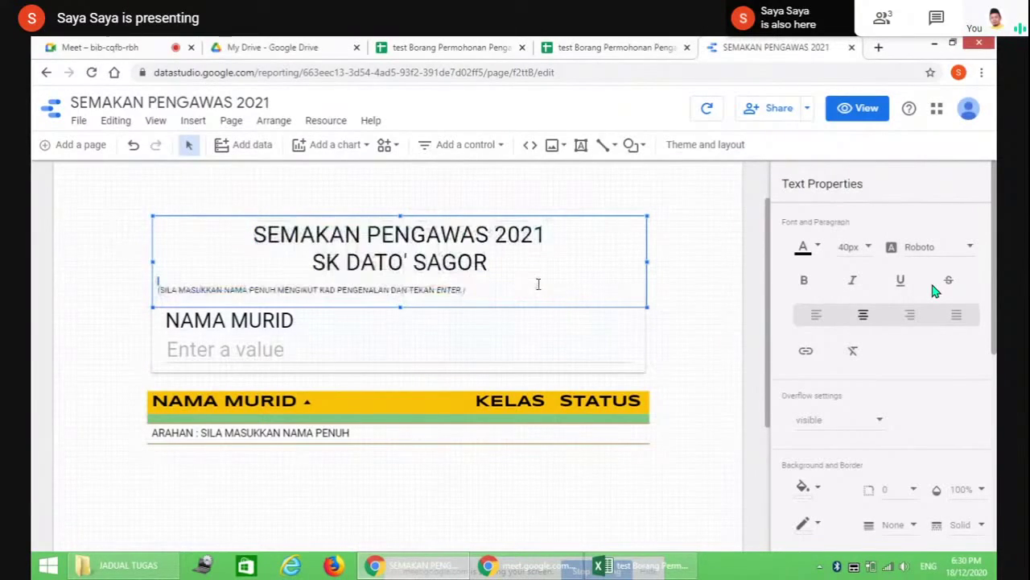
pyautogui.tripleClick(488, 294)
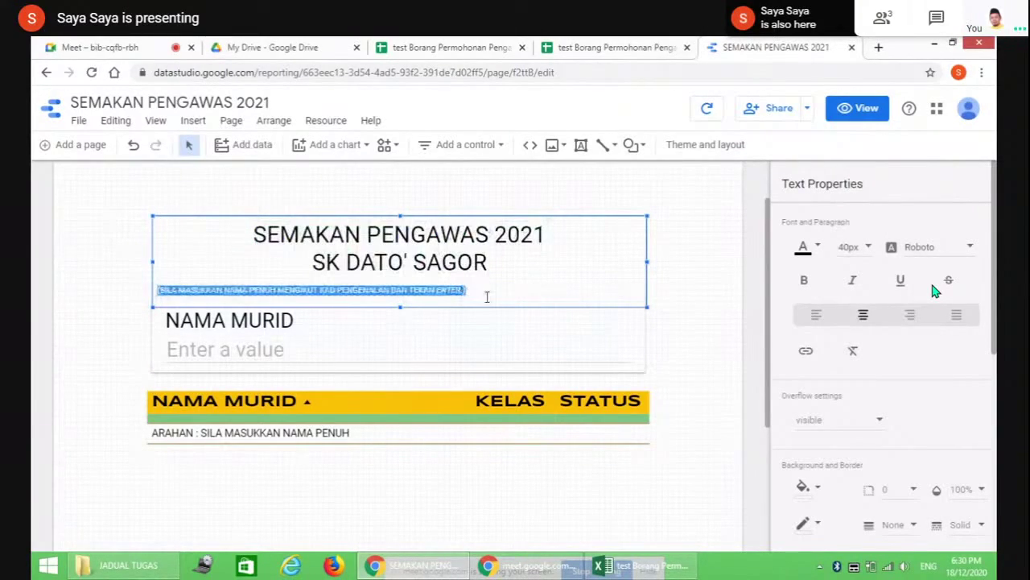
pyautogui.click(869, 250)
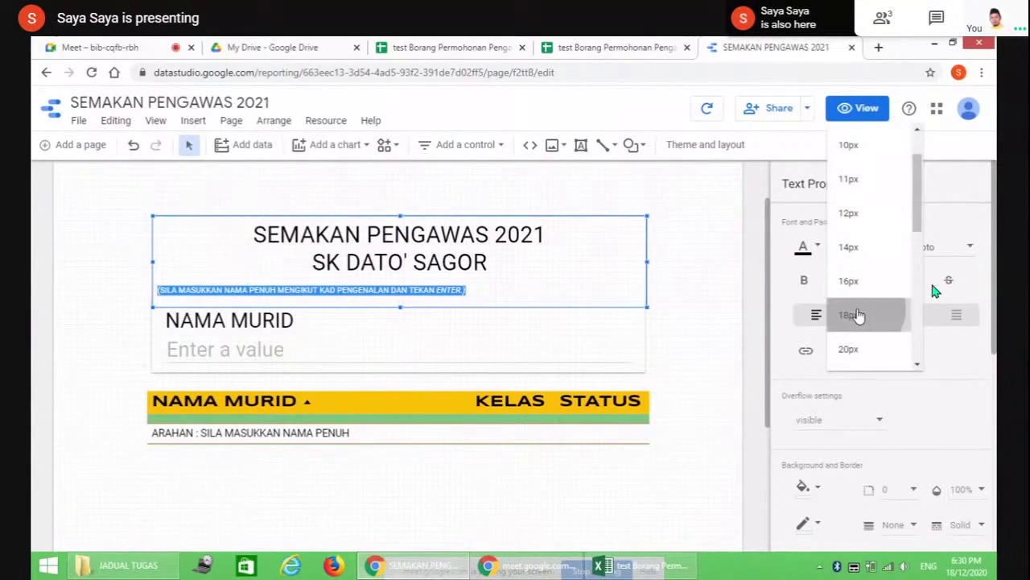
pyautogui.click(857, 314)
pyautogui.click(865, 315)
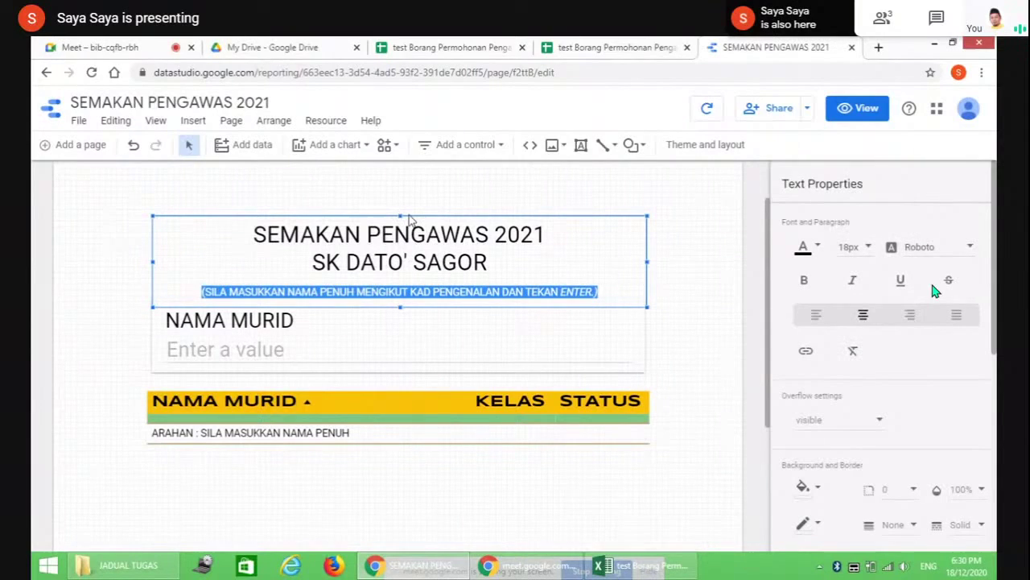
pyautogui.moveTo(410, 215)
pyautogui.mouseDown()
pyautogui.moveTo(404, 202)
pyautogui.moveTo(414, 196)
pyautogui.mouseUp()
pyautogui.click(701, 290)
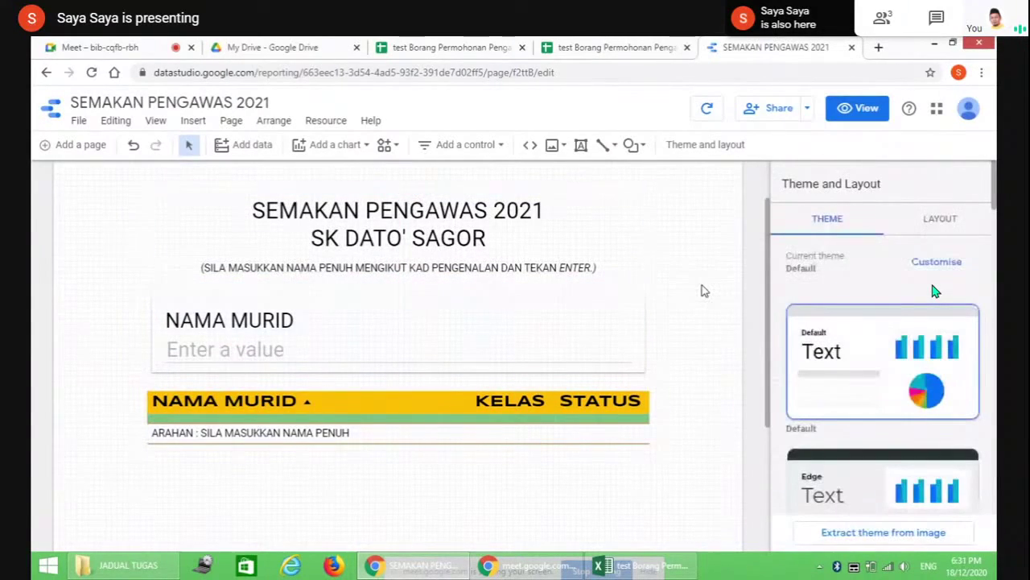
# With the header deselected, customise the theme and open the report background's custom gradient dialog.
pyautogui.click(538, 256)
pyautogui.doubleClick(249, 207)
pyautogui.keyDown('shift'); pyautogui.click(540, 237); pyautogui.keyUp('shift')
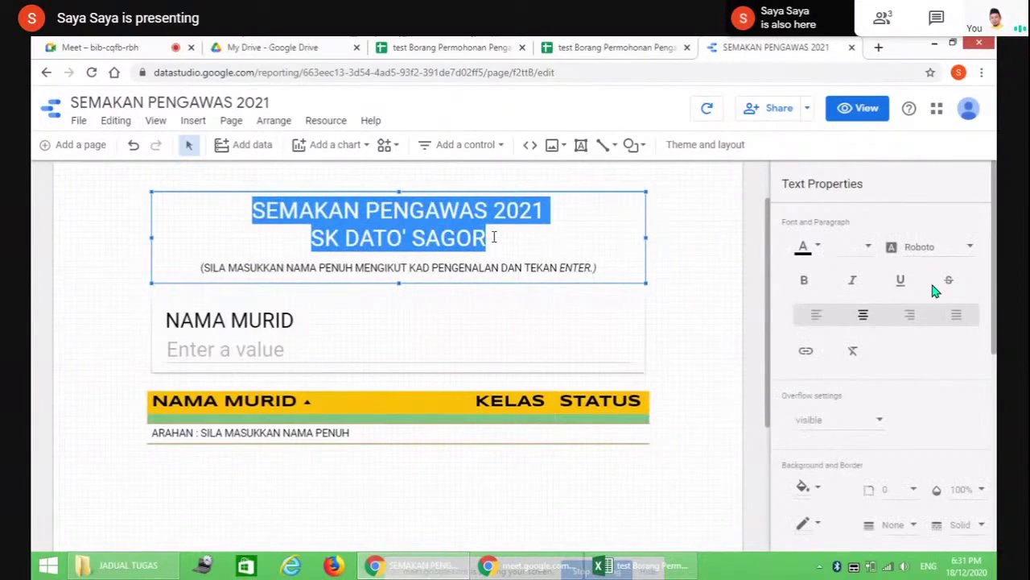
pyautogui.click(706, 309)
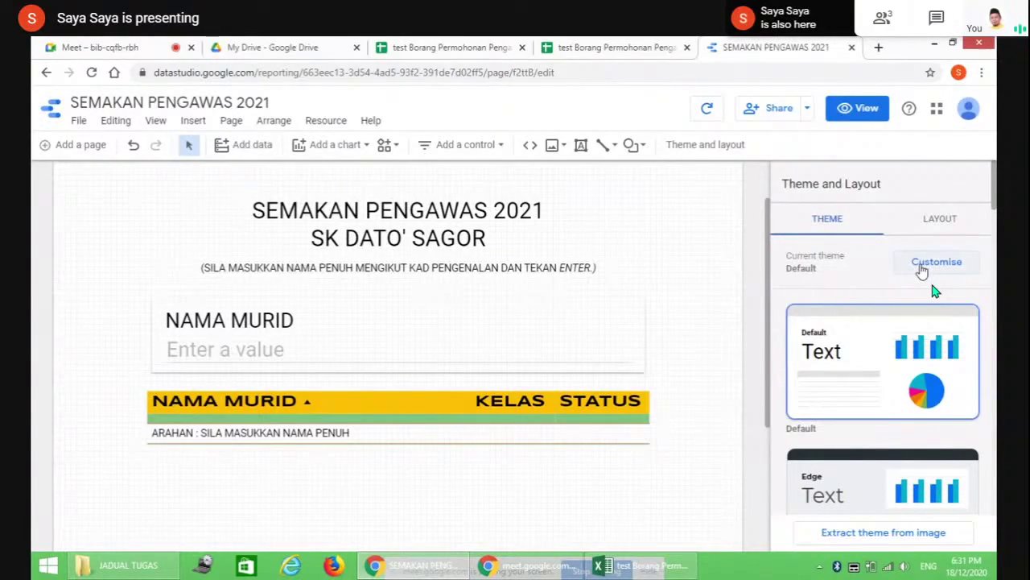
pyautogui.click(921, 270)
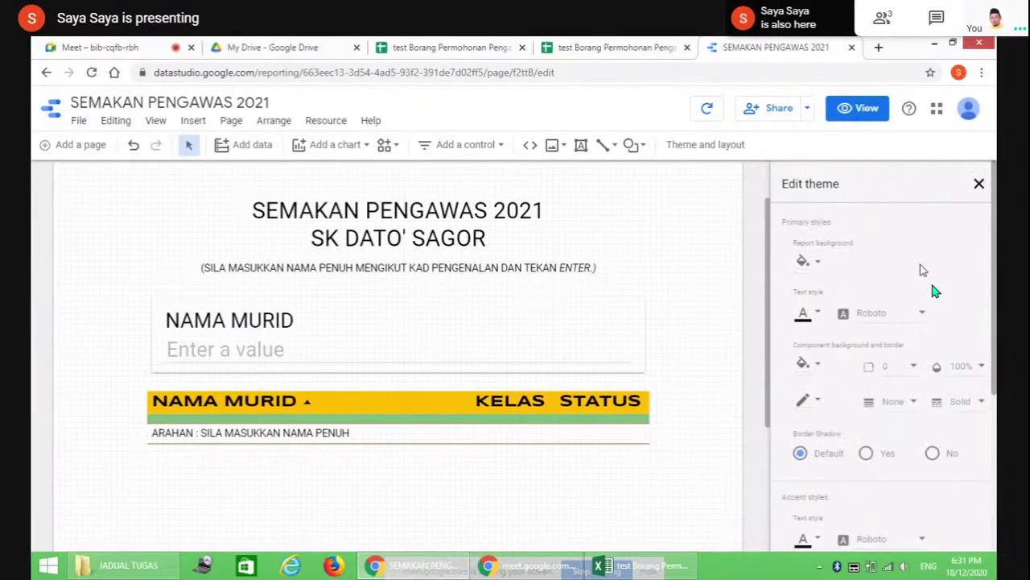
pyautogui.click(818, 264)
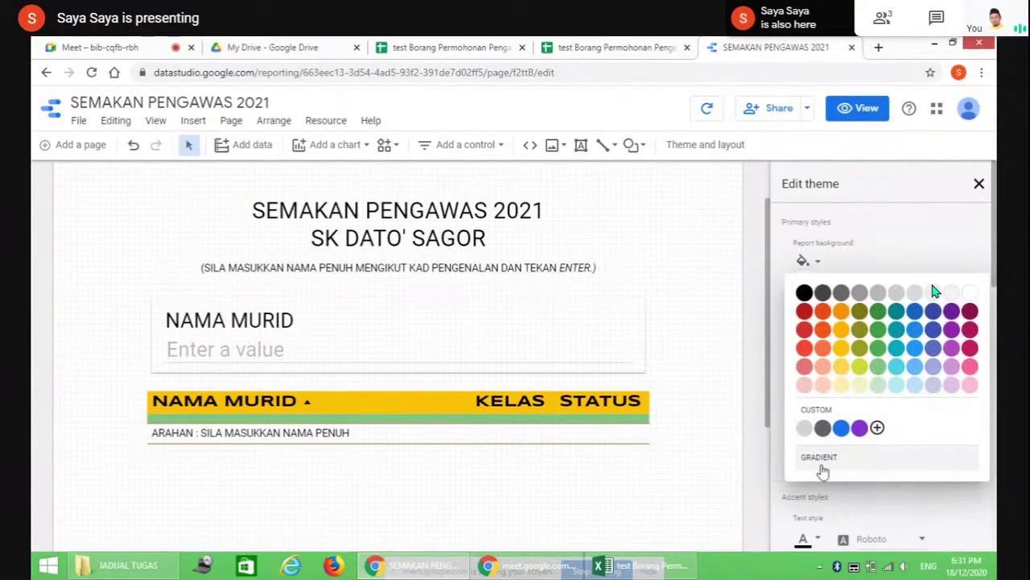
pyautogui.click(820, 456)
pyautogui.click(822, 453)
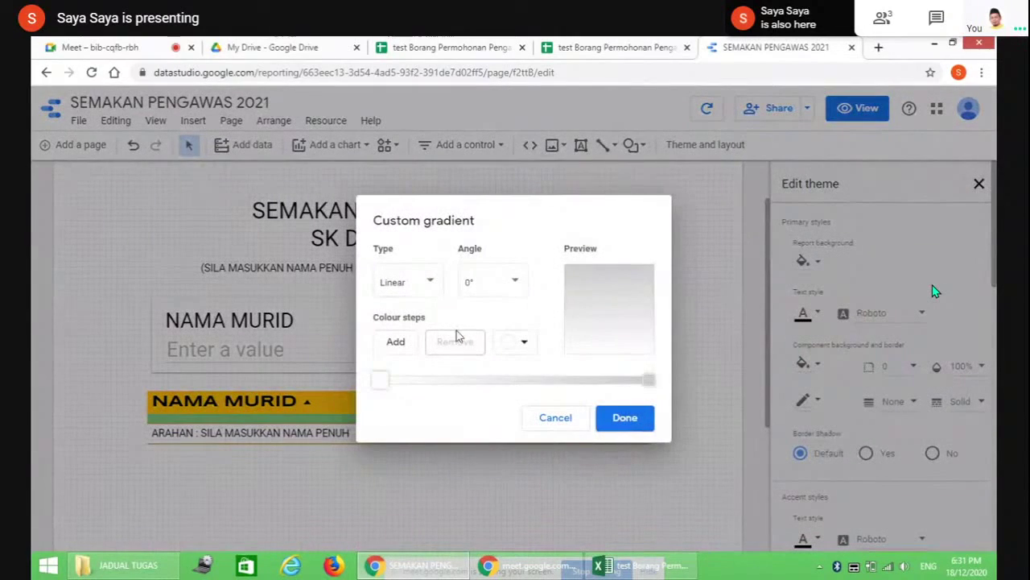
# Keep the gradient linear, set its angle to 90°, and make the end stop orange-red.
pyautogui.click(527, 348)
pyautogui.click(527, 347)
pyautogui.click(416, 281)
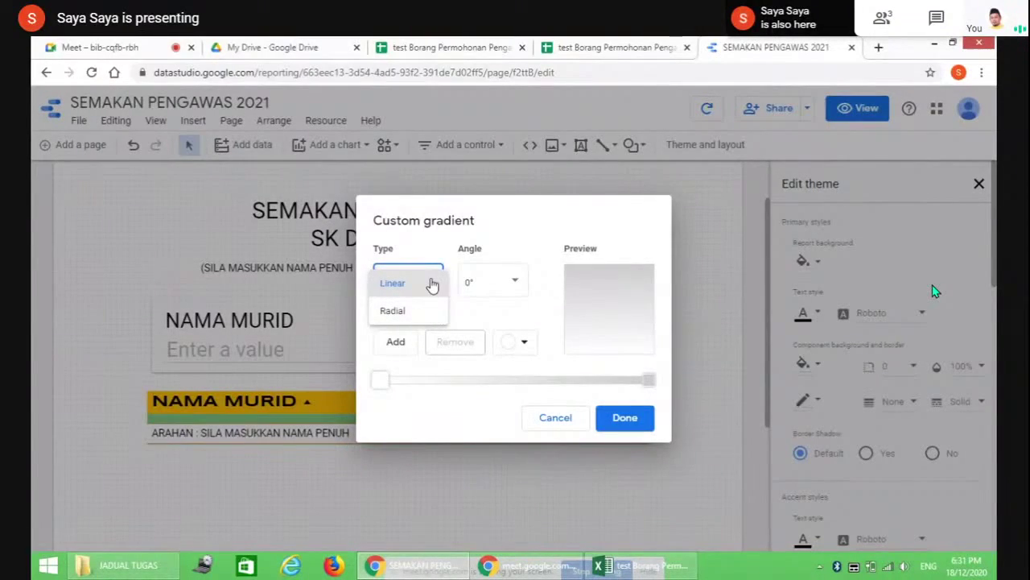
pyautogui.click(433, 284)
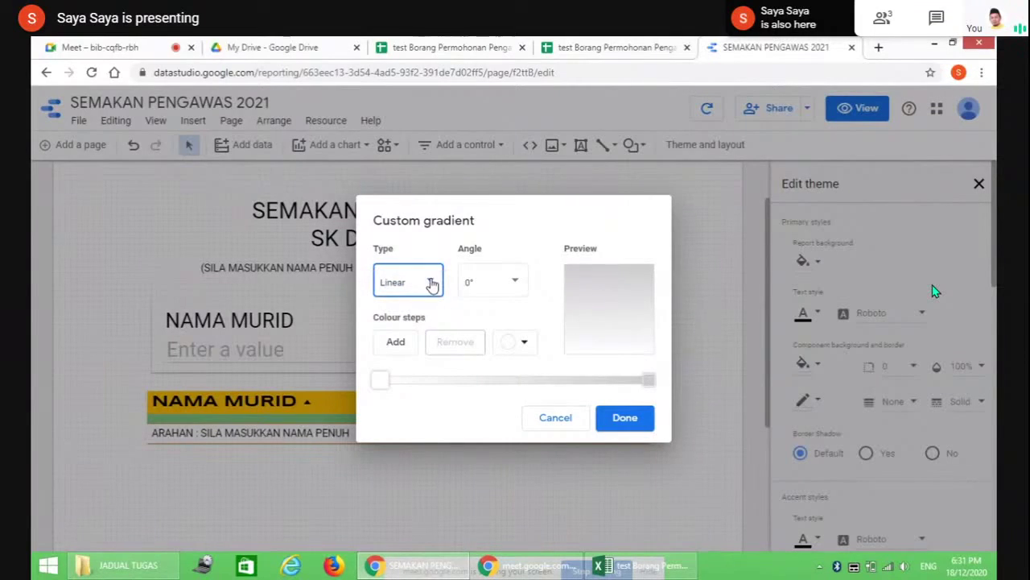
pyautogui.click(501, 288)
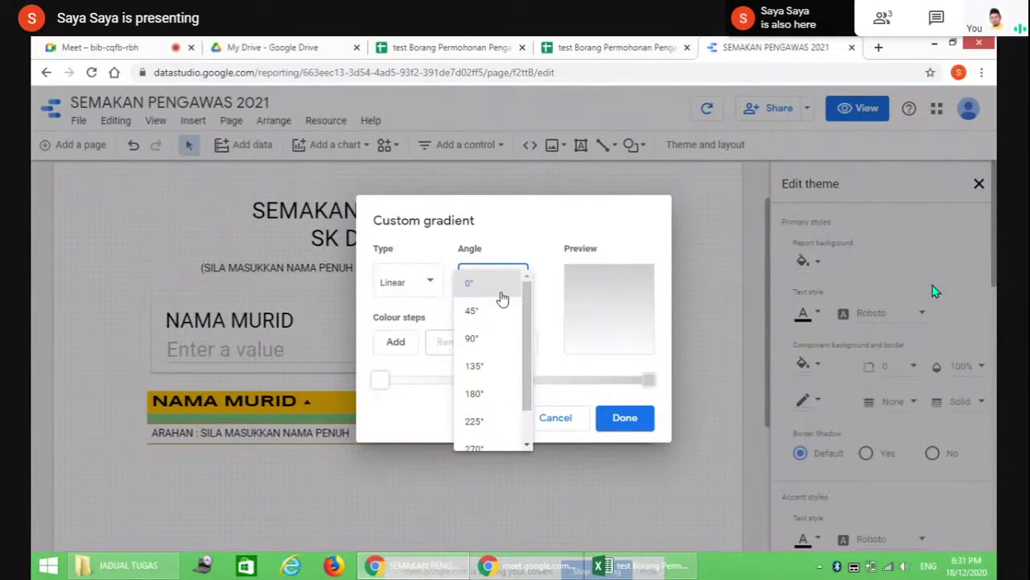
pyautogui.click(491, 336)
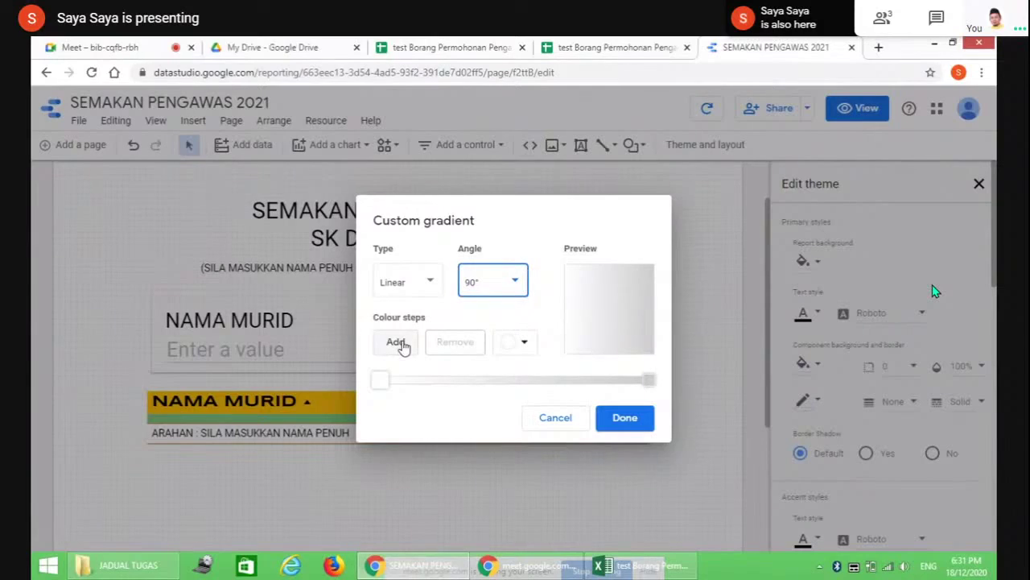
pyautogui.click(651, 383)
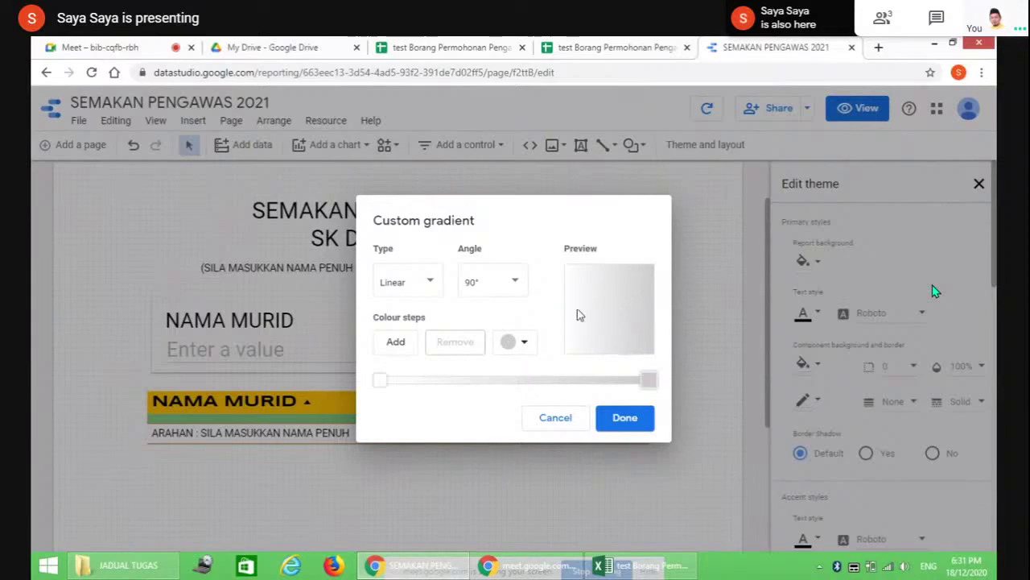
pyautogui.click(527, 343)
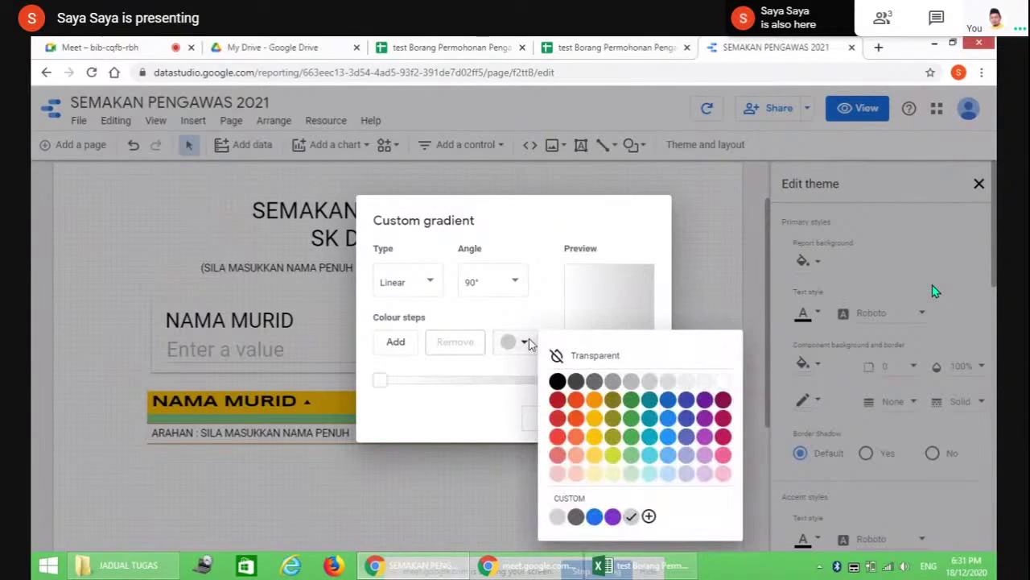
pyautogui.click(575, 419)
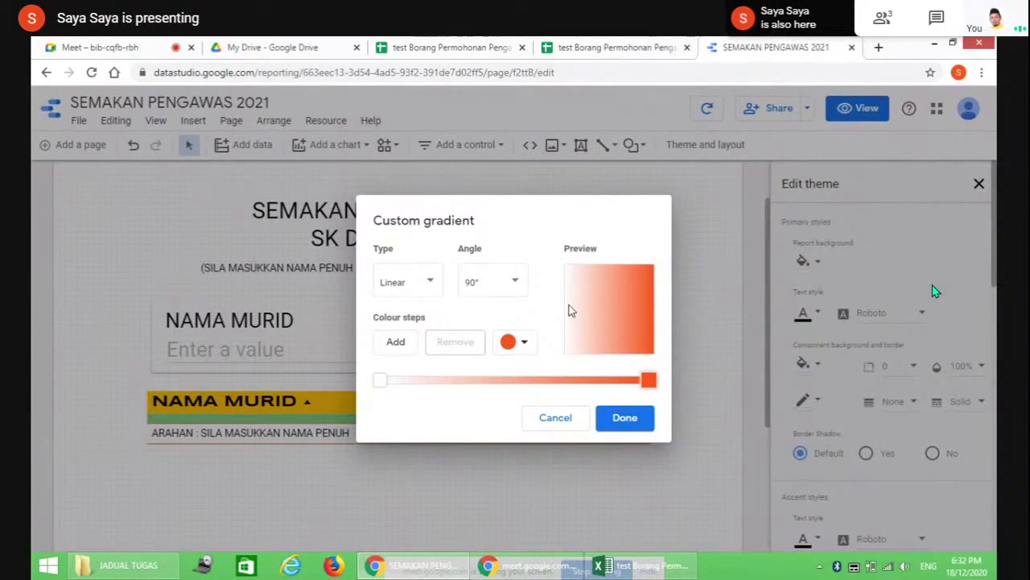
pyautogui.click(525, 344)
pyautogui.click(525, 344)
# Make the start stop pale light blue and add a light purple middle stop.
pyautogui.click(381, 384)
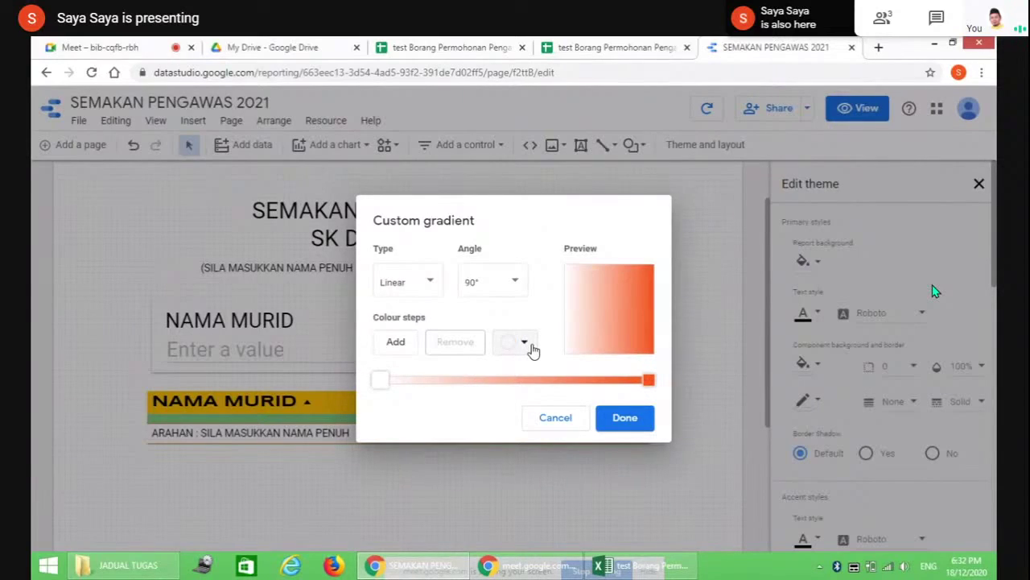
pyautogui.click(524, 344)
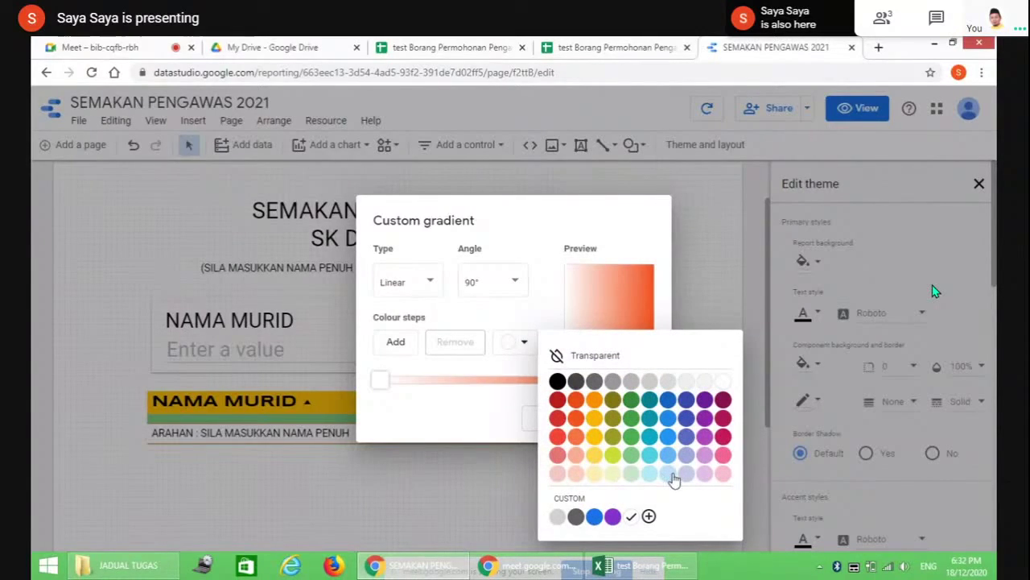
pyautogui.click(670, 419)
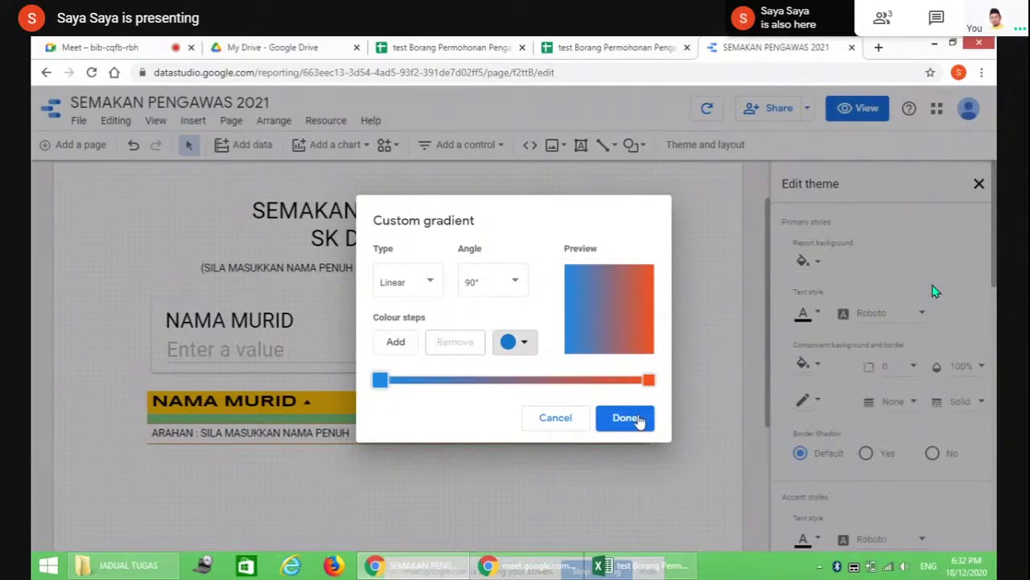
pyautogui.press('Return')
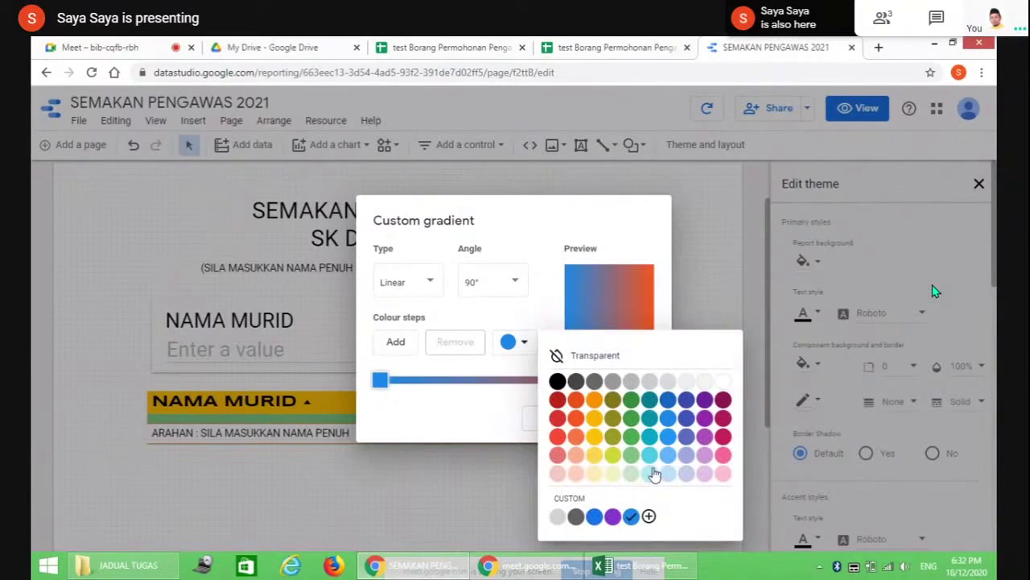
pyautogui.click(668, 475)
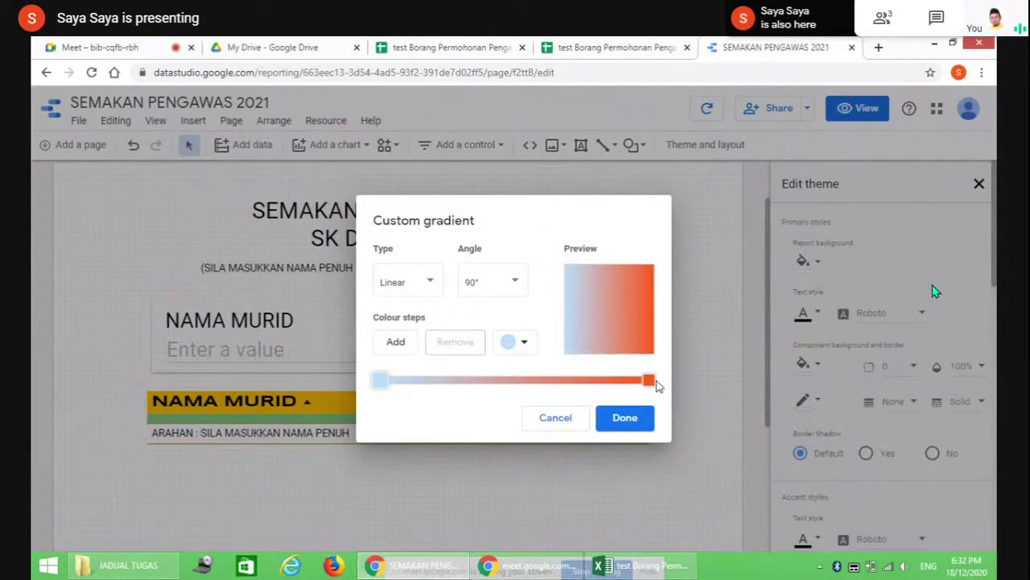
pyautogui.click(402, 343)
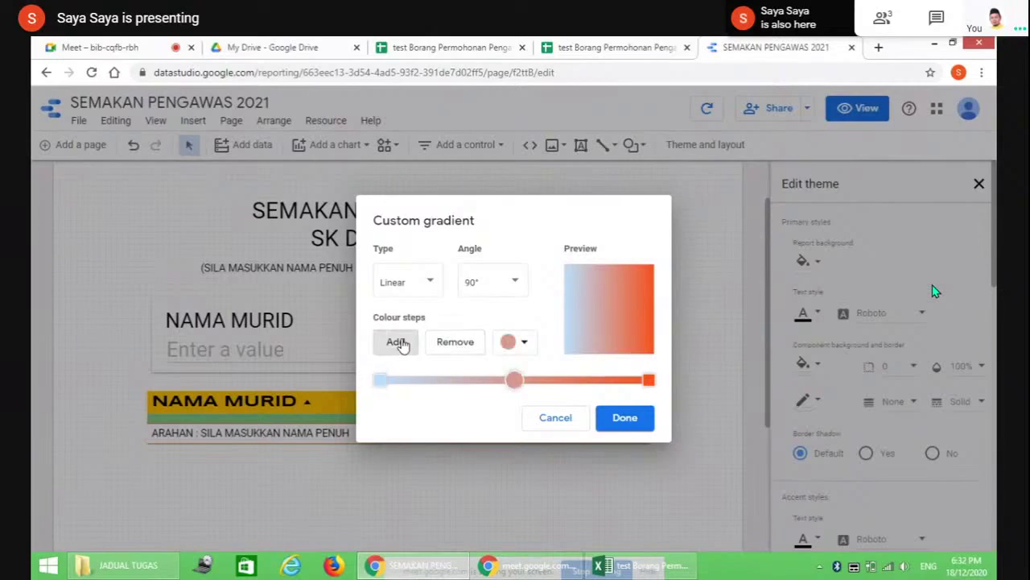
pyautogui.click(523, 344)
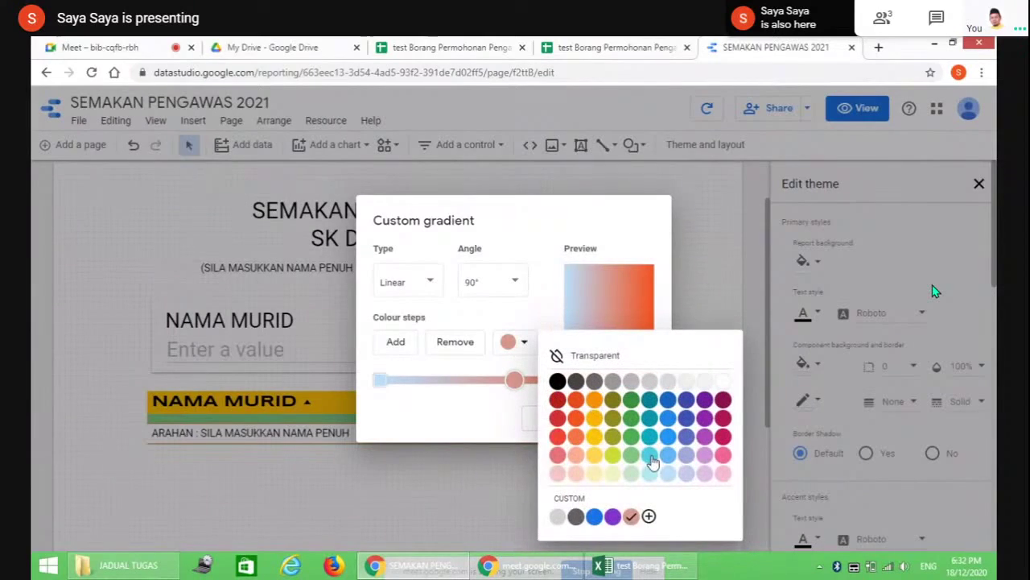
pyautogui.click(704, 427)
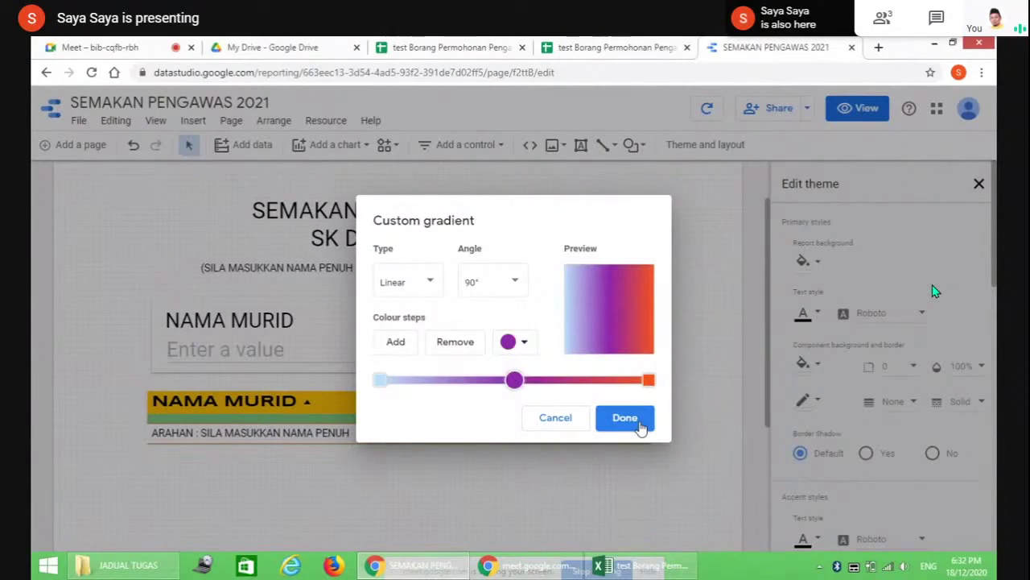
pyautogui.click(526, 345)
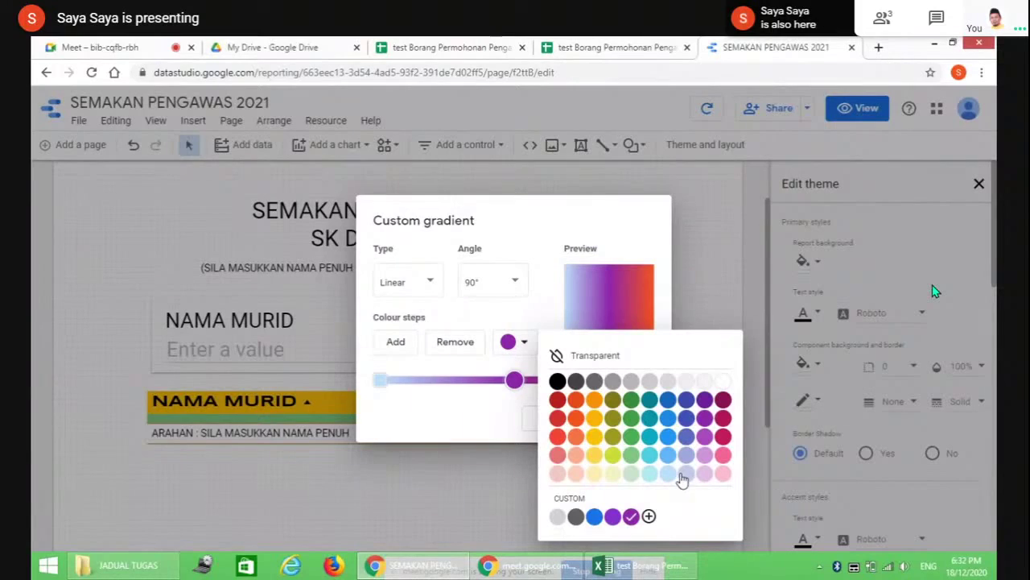
pyautogui.click(706, 456)
pyautogui.click(595, 331)
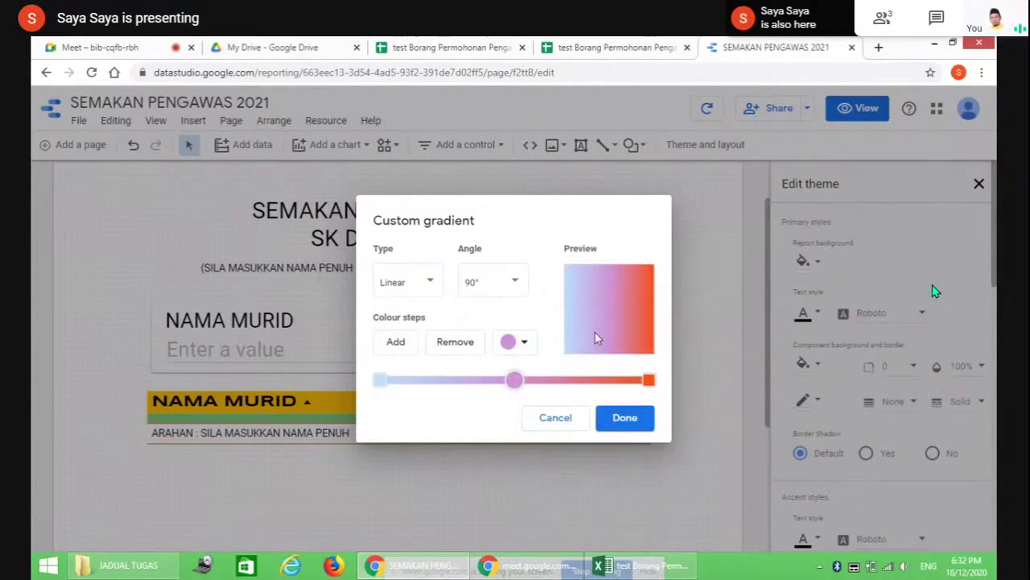
# Change the end stop to pale pink, soften the middle to pale lavender, and apply the gradient.
pyautogui.click(649, 380)
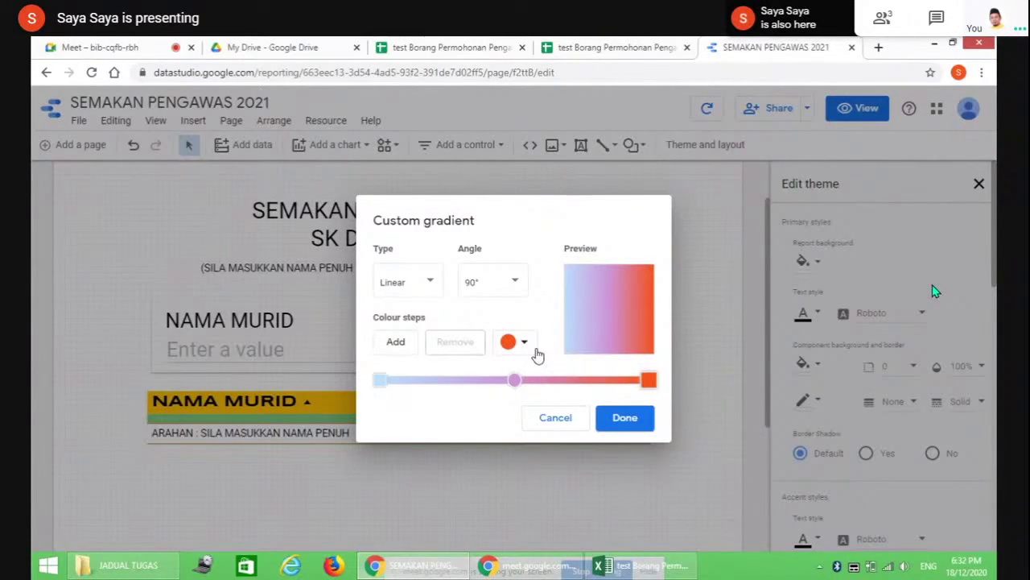
pyautogui.click(525, 344)
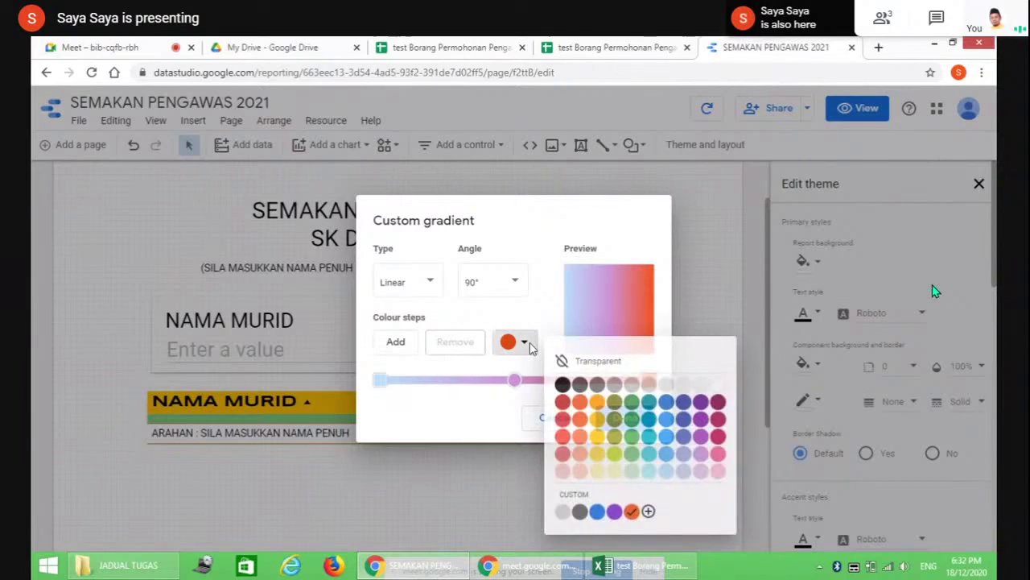
pyautogui.click(557, 473)
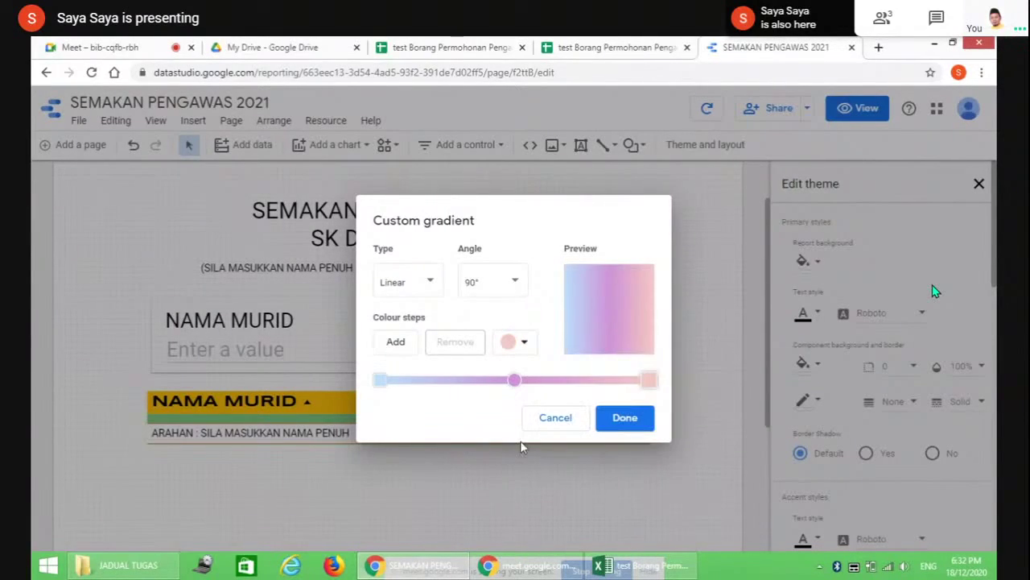
pyautogui.click(515, 382)
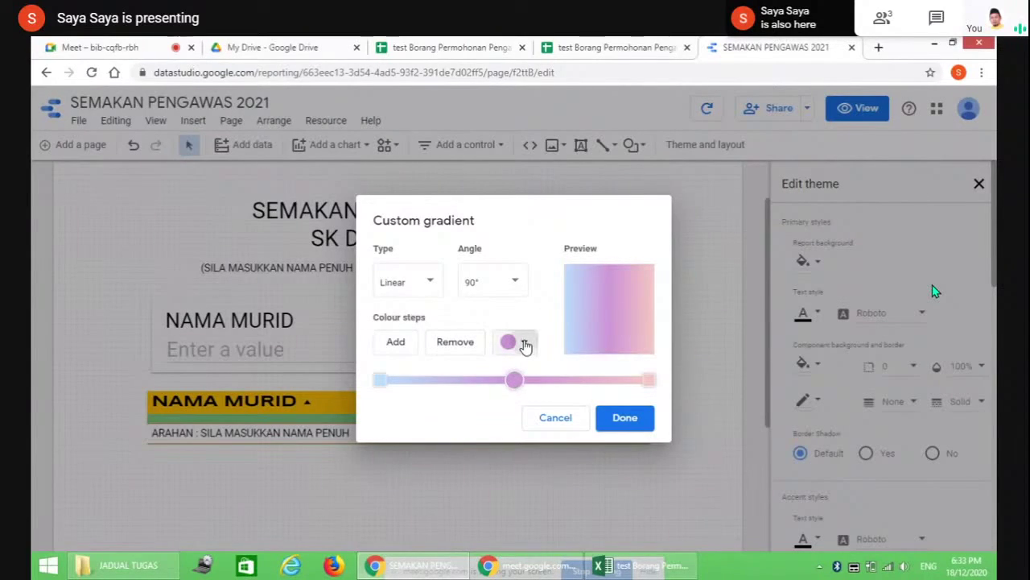
pyautogui.click(526, 344)
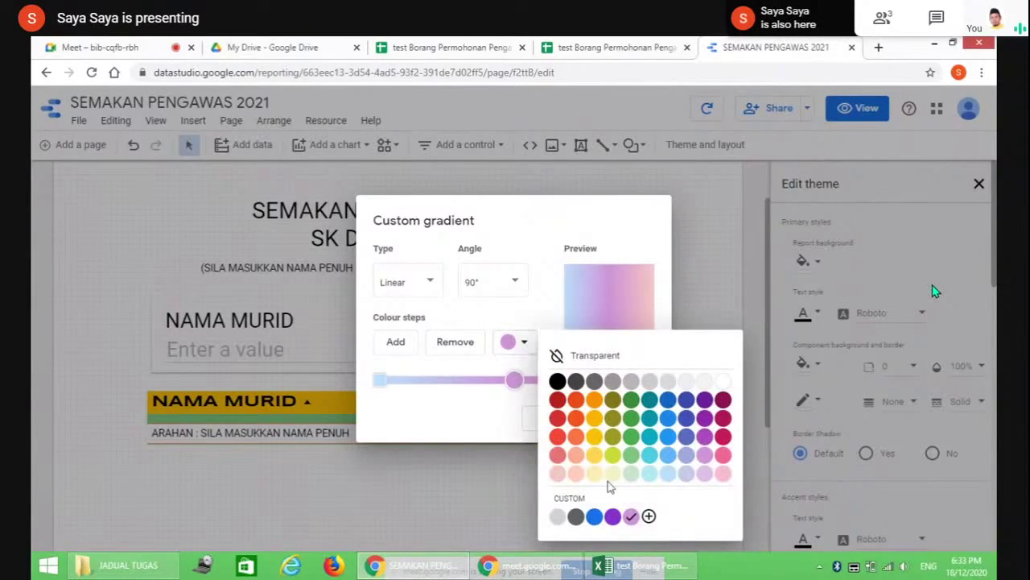
pyautogui.click(704, 474)
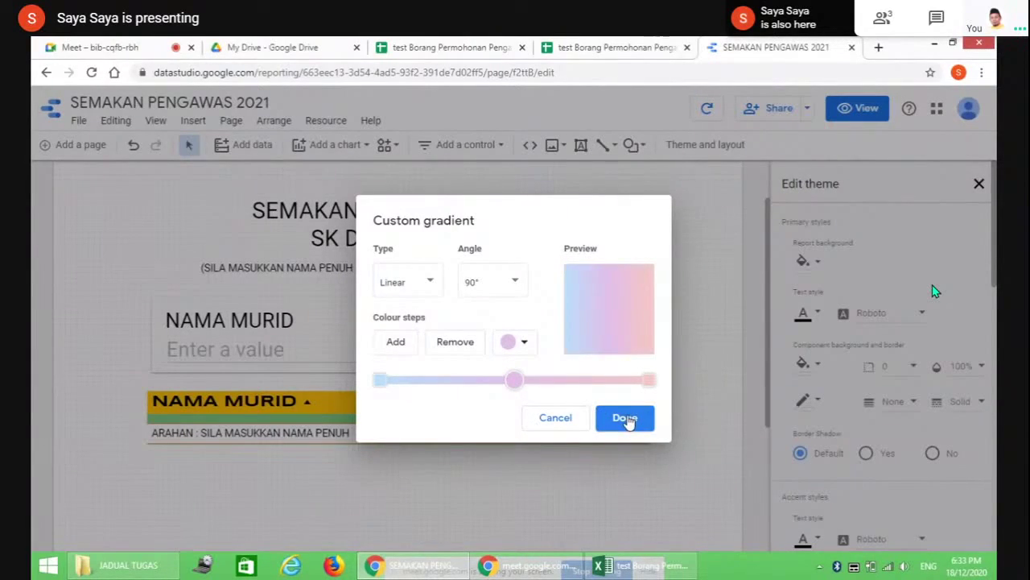
pyautogui.click(627, 420)
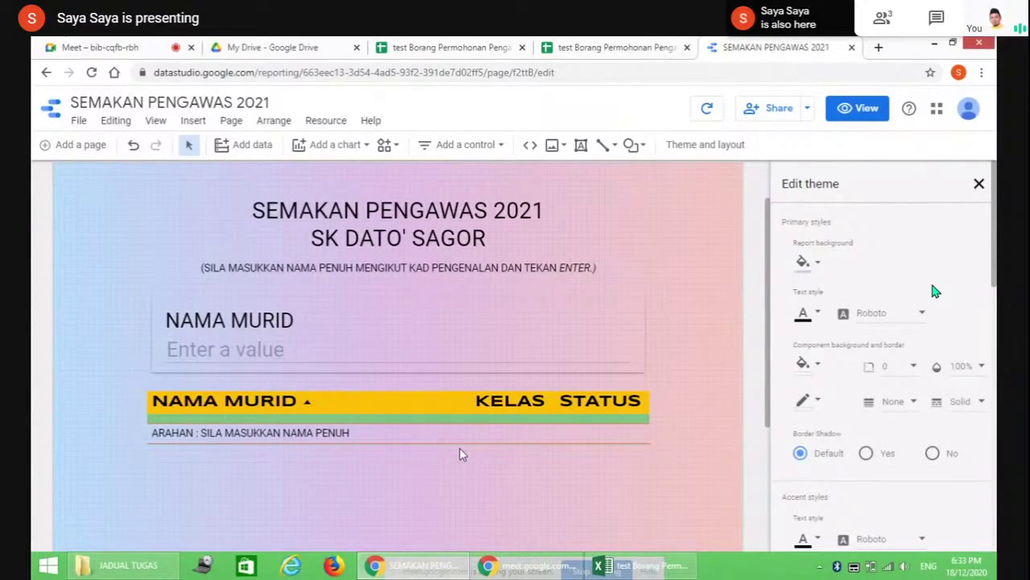
# Start an image upload from the computer and browse to E:\YATD\WORK\2 SK DATO' SAGOR.
pyautogui.click(564, 147)
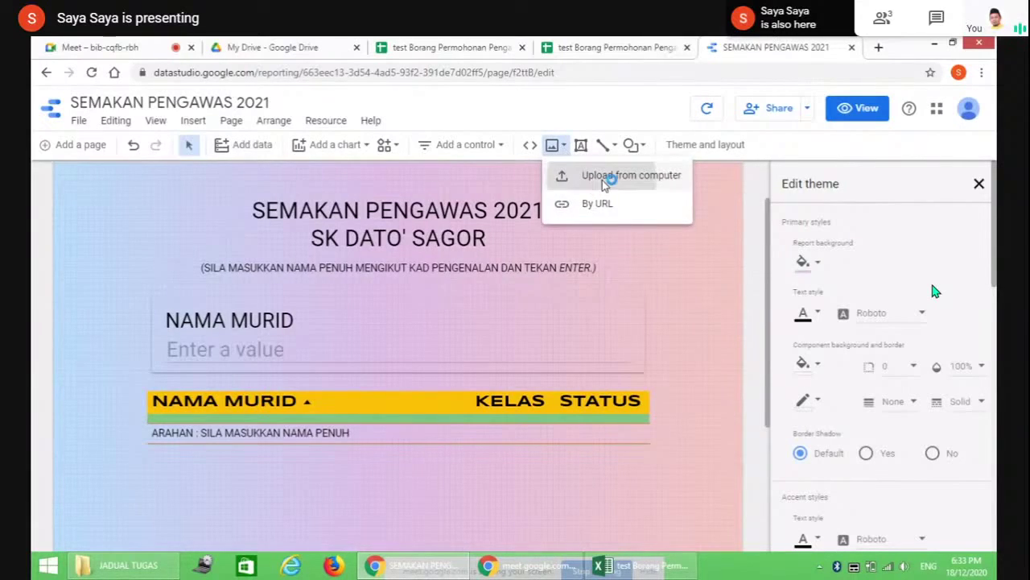
pyautogui.click(604, 180)
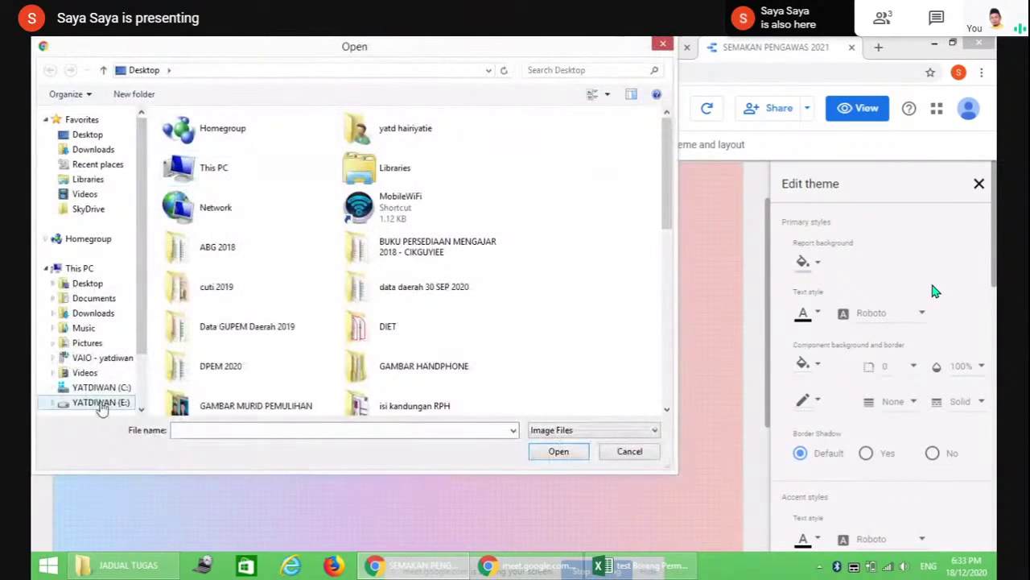
pyautogui.click(103, 402)
pyautogui.doubleClick(218, 135)
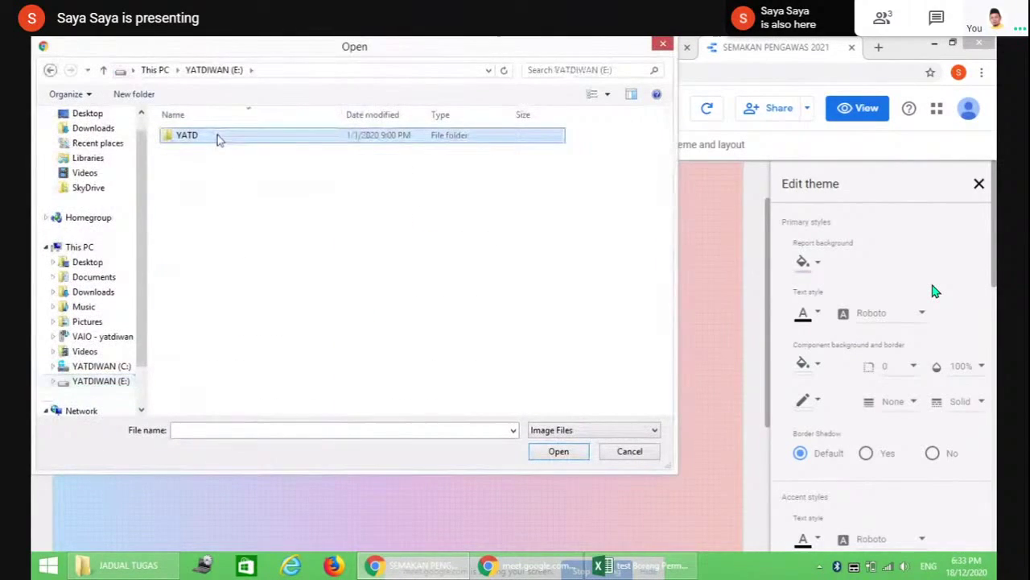
pyautogui.click(214, 286)
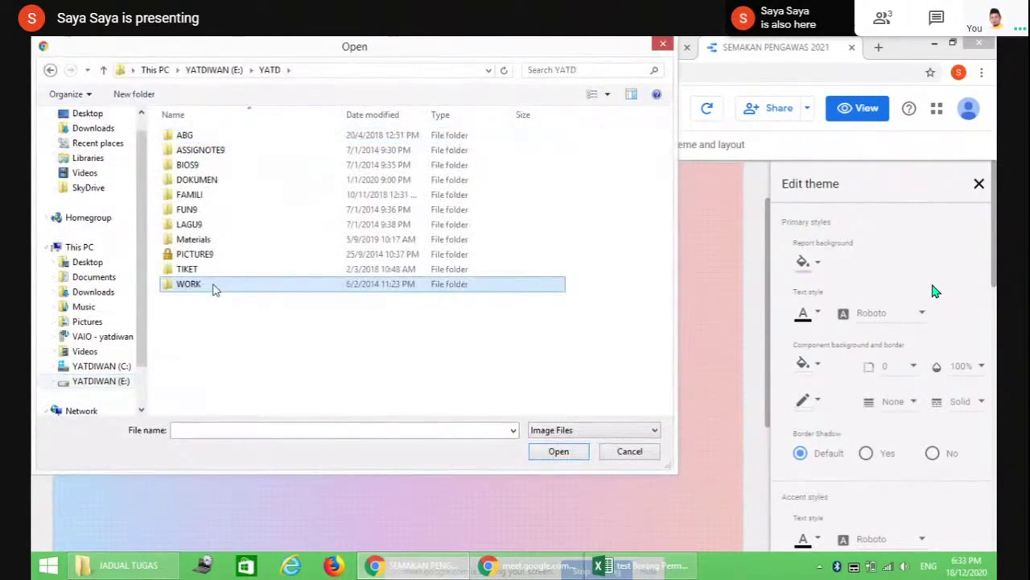
pyautogui.doubleClick(214, 287)
pyautogui.click(217, 153)
pyautogui.doubleClick(217, 153)
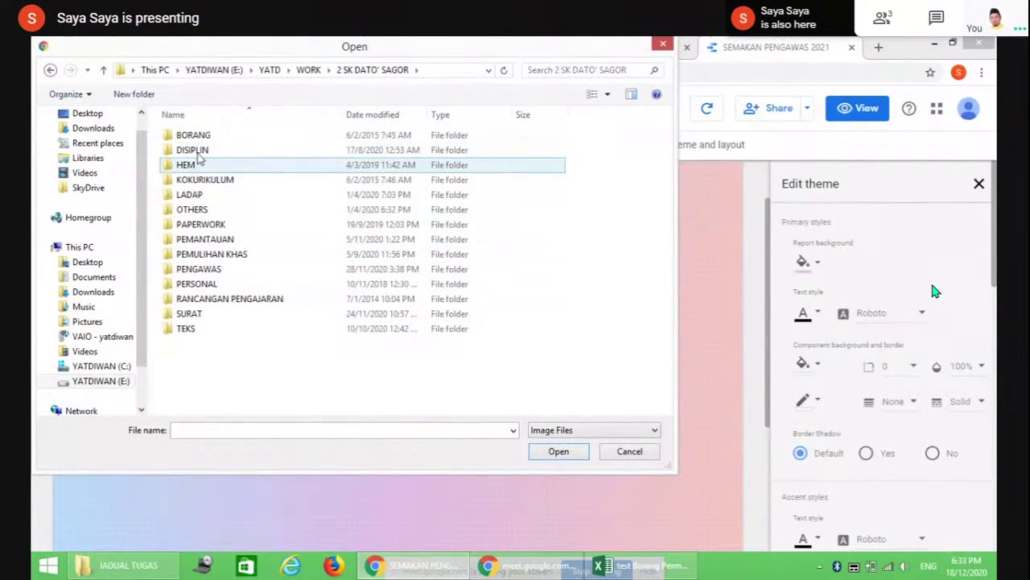
# Go into OTHERS\logo and insert the LOGO SKDS image.
pyautogui.click(195, 180)
pyautogui.click(202, 301)
pyautogui.click(215, 256)
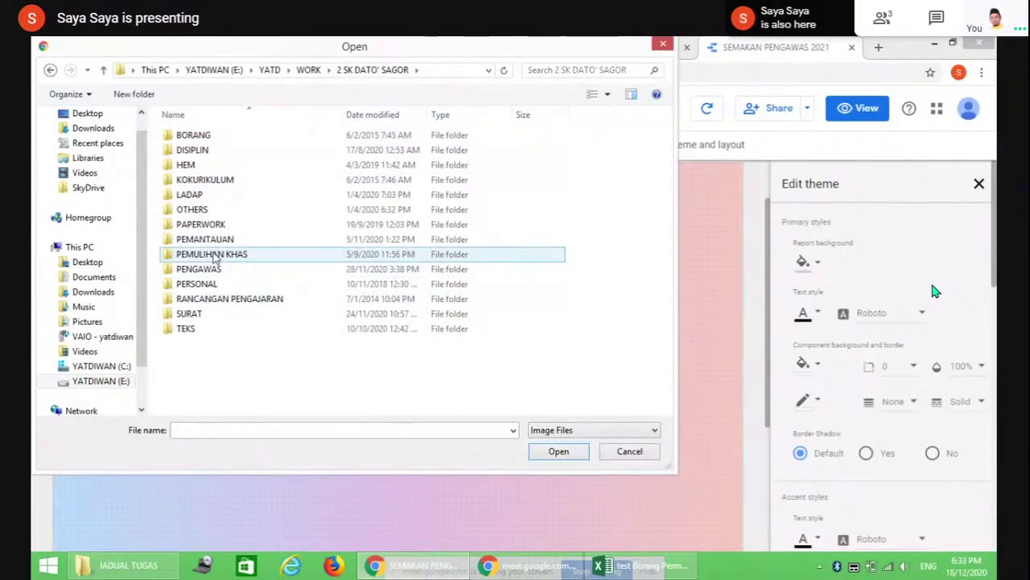
pyautogui.click(193, 209)
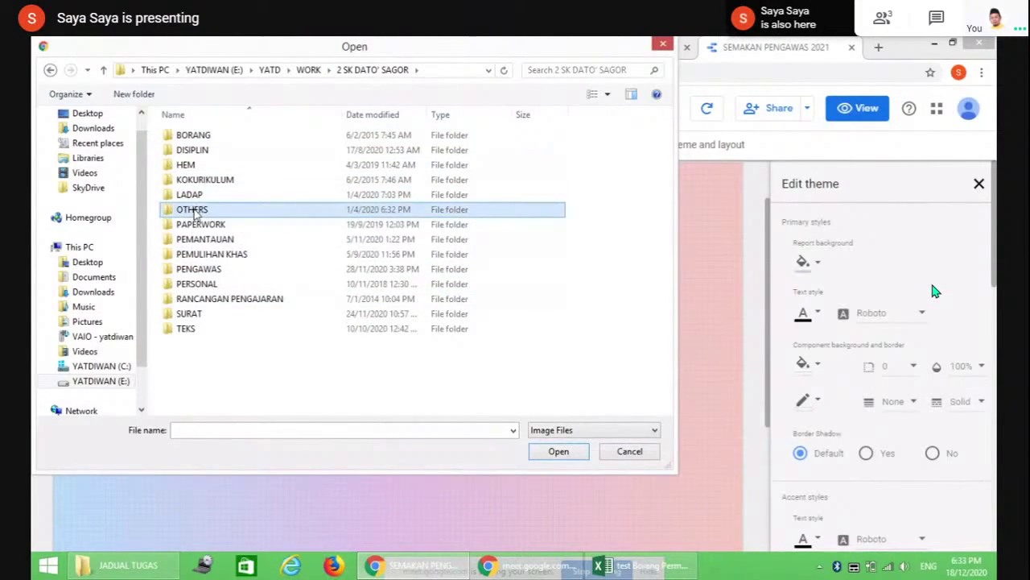
pyautogui.doubleClick(193, 210)
pyautogui.click(191, 170)
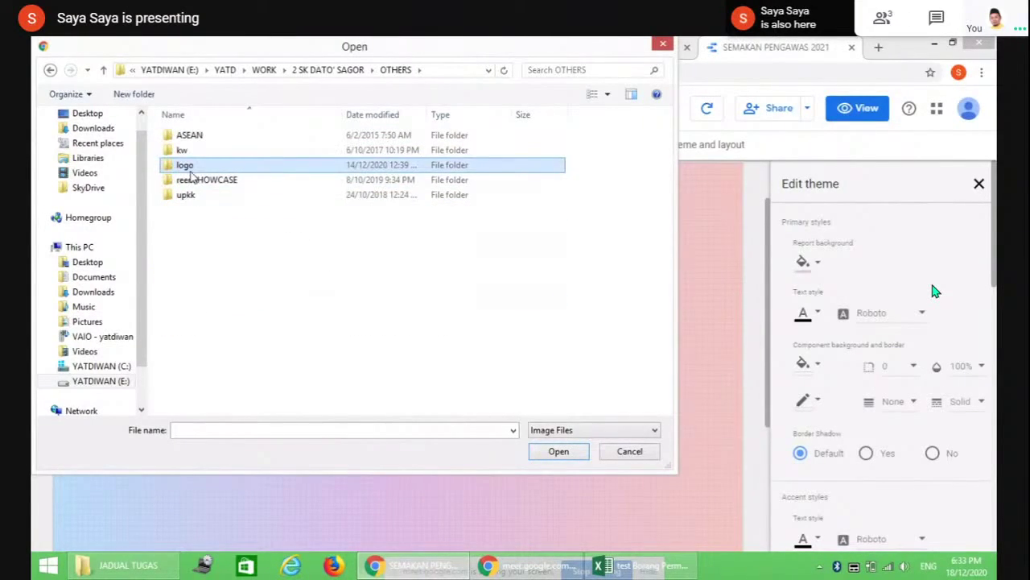
pyautogui.doubleClick(191, 165)
pyautogui.click(475, 149)
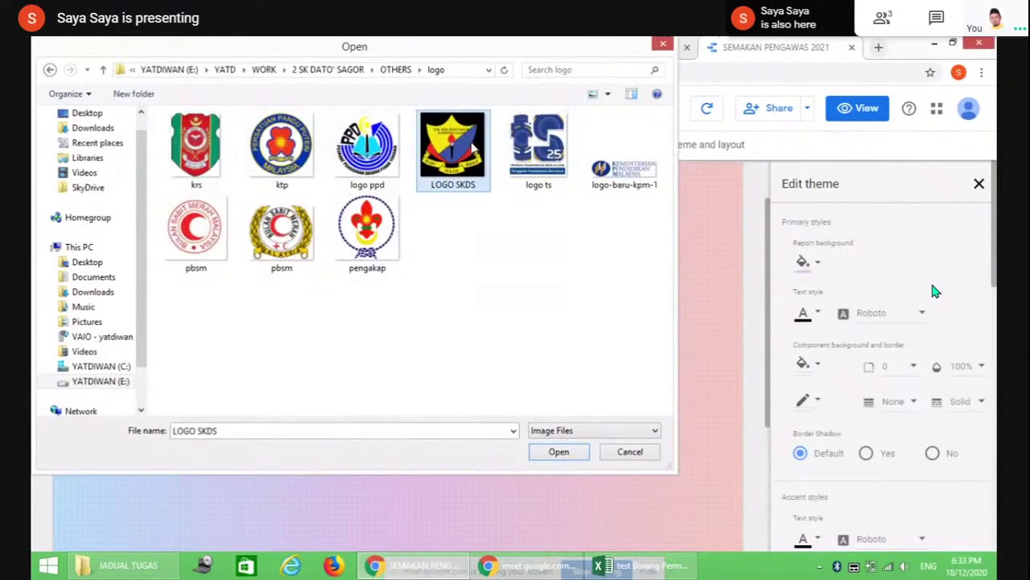
pyautogui.doubleClick(472, 147)
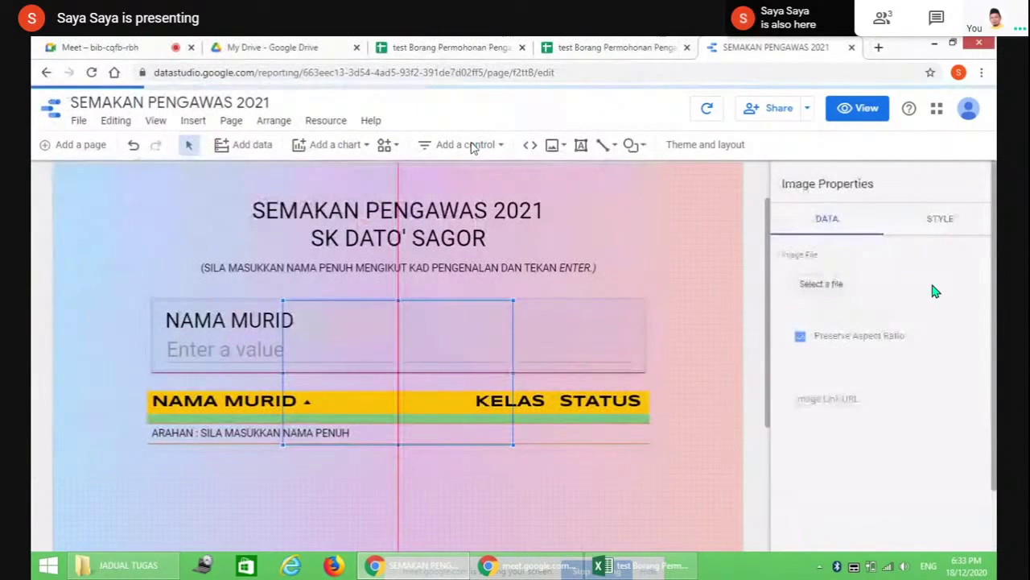
# Drag the LOGO SKDS logo to the top-left corner beside the title and nudge it slightly right.
pyautogui.moveTo(405, 431); pyautogui.dragTo(675, 270)
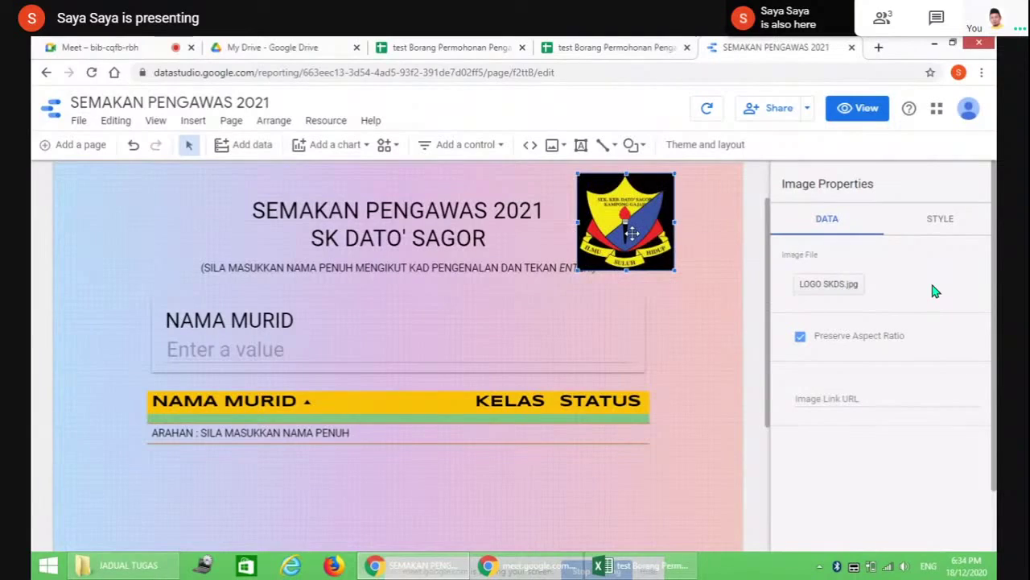
pyautogui.moveTo(632, 233); pyautogui.dragTo(147, 239)
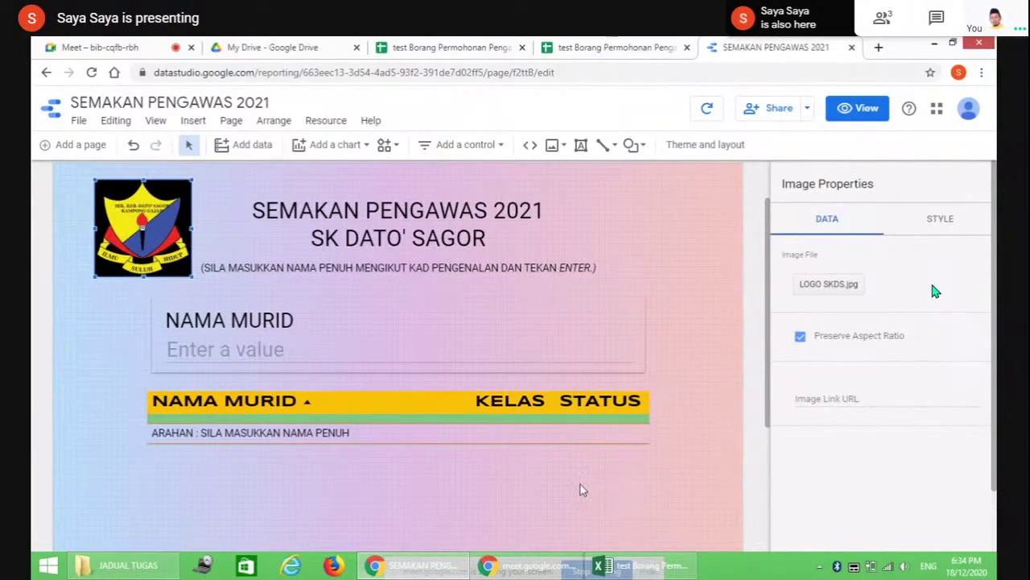
pyautogui.click(725, 288)
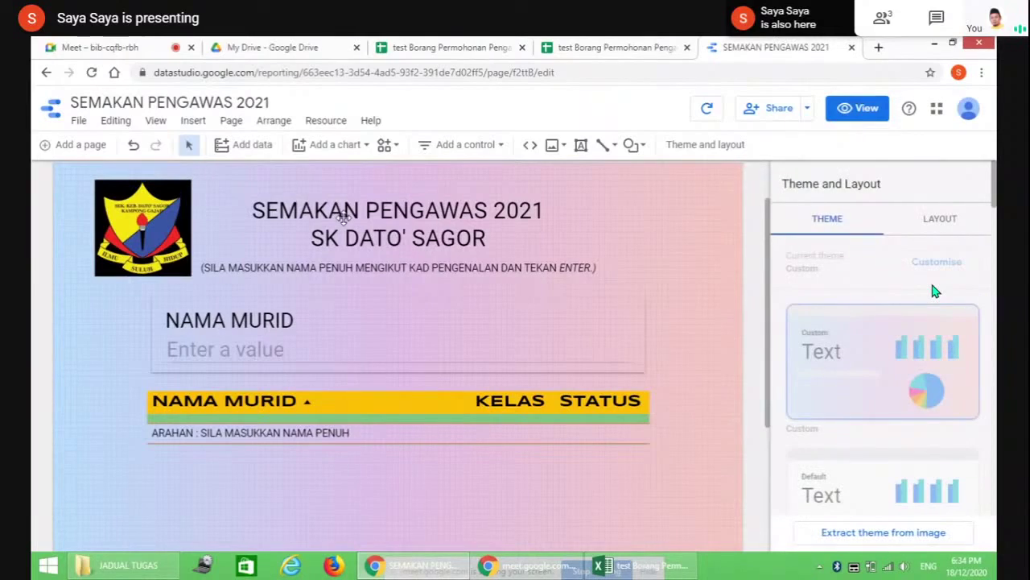
pyautogui.click(162, 232)
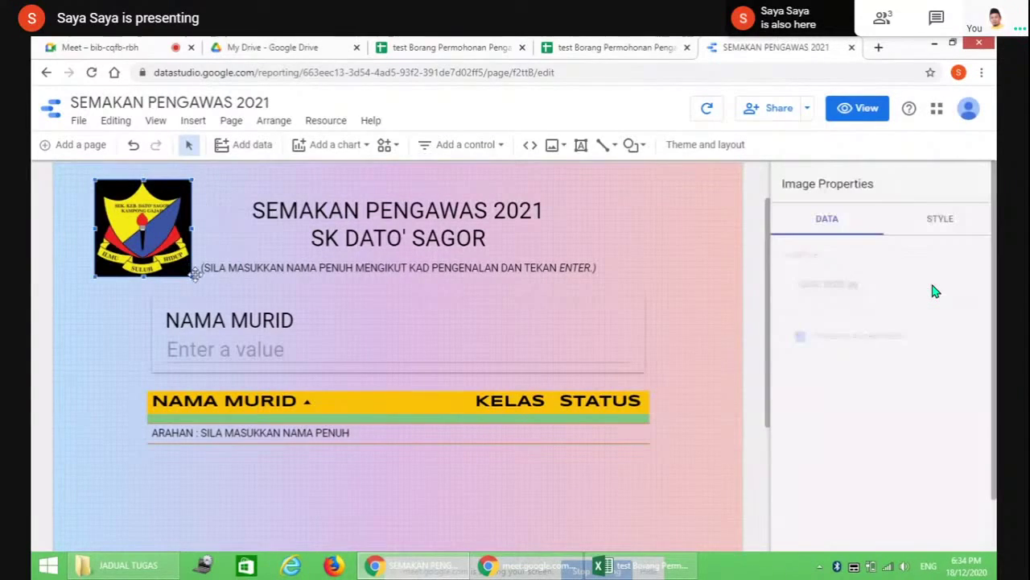
pyautogui.moveTo(165, 234); pyautogui.dragTo(169, 235)
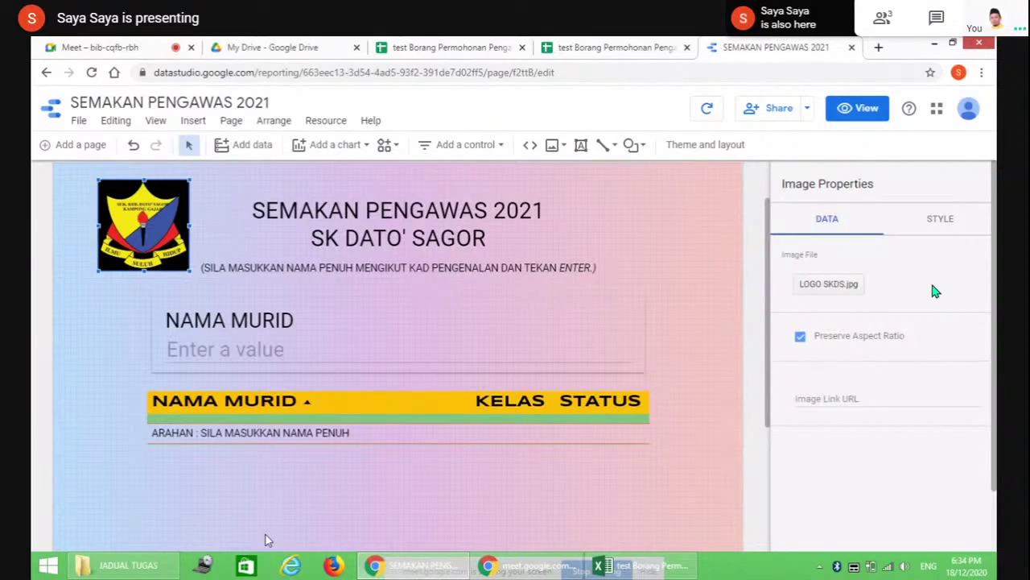
pyautogui.moveTo(121, 565)
# In File Explorer, browse to E:\YATD\WORK\2 SK DATO' SAGOR\OTHERS\logo and open LOGO SEKOLAH & PPIM.
pyautogui.click(166, 568)
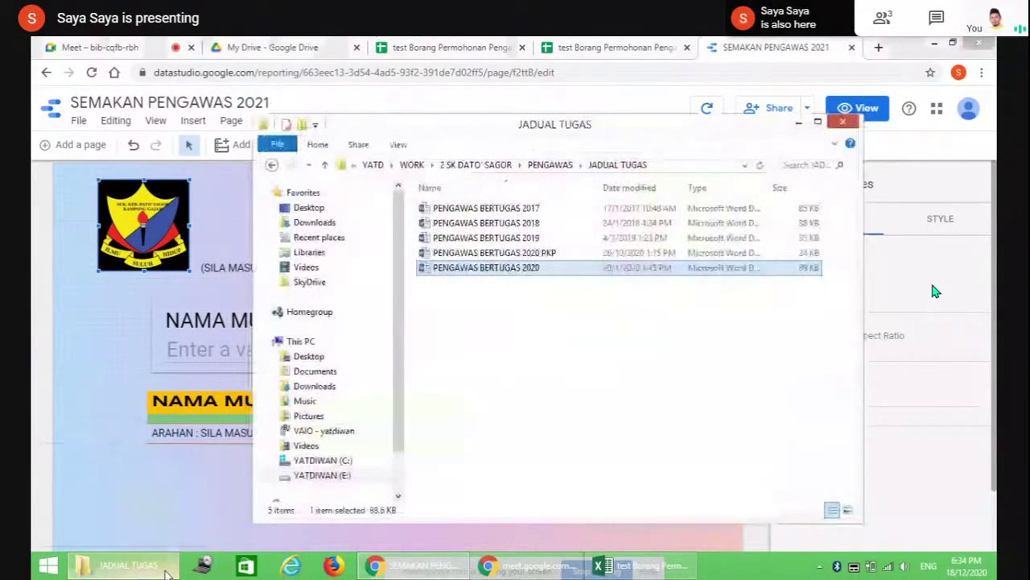
pyautogui.click(339, 478)
pyautogui.click(453, 212)
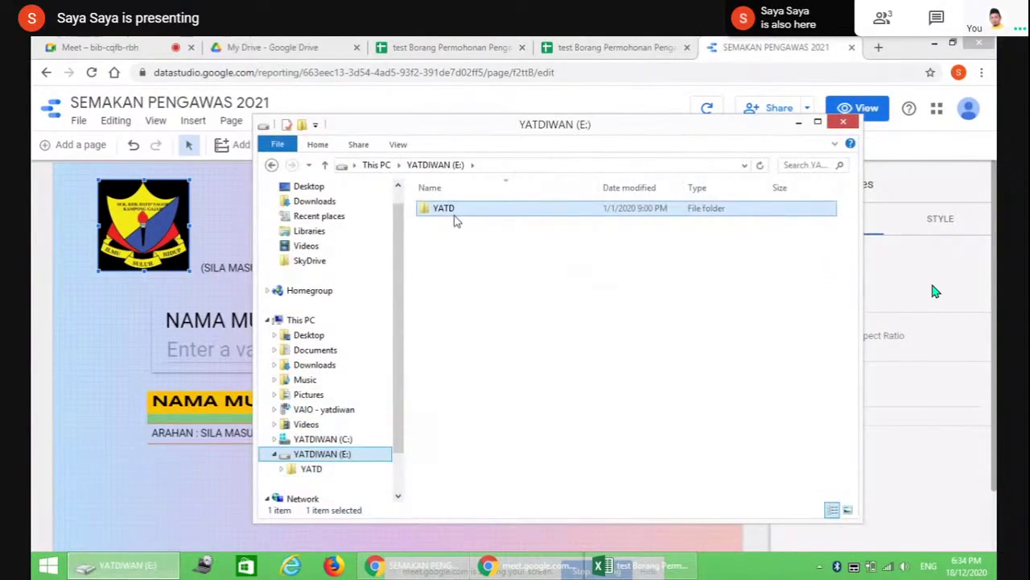
pyautogui.doubleClick(456, 221)
pyautogui.doubleClick(463, 358)
pyautogui.doubleClick(460, 224)
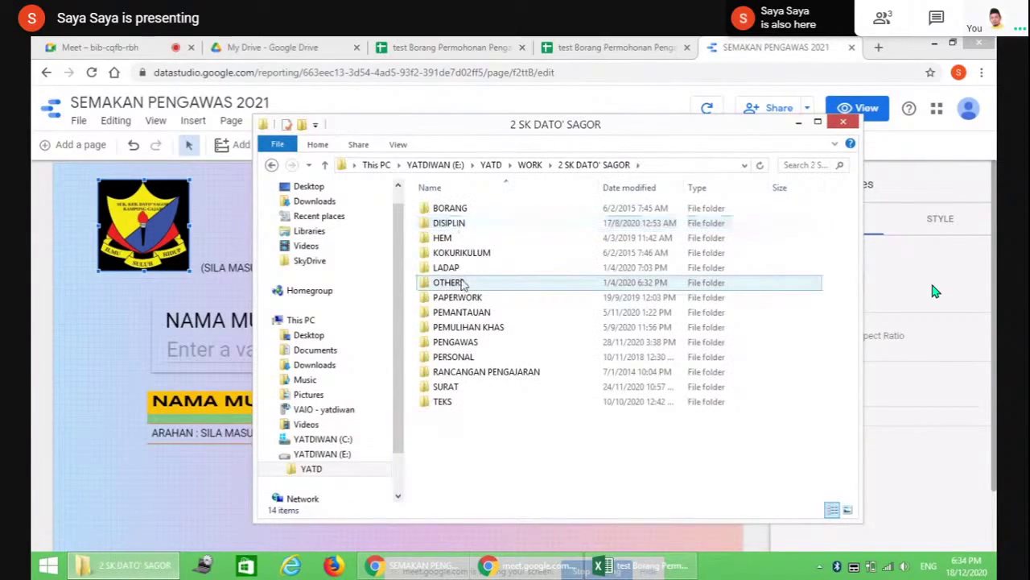
pyautogui.doubleClick(451, 283)
pyautogui.click(442, 238)
pyautogui.doubleClick(444, 239)
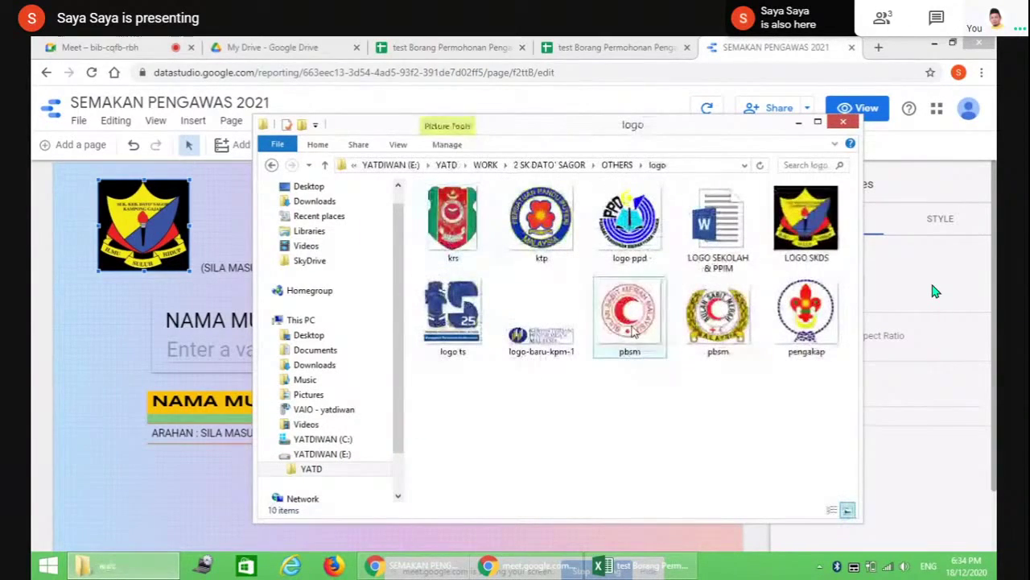
pyautogui.click(713, 240)
pyautogui.doubleClick(712, 240)
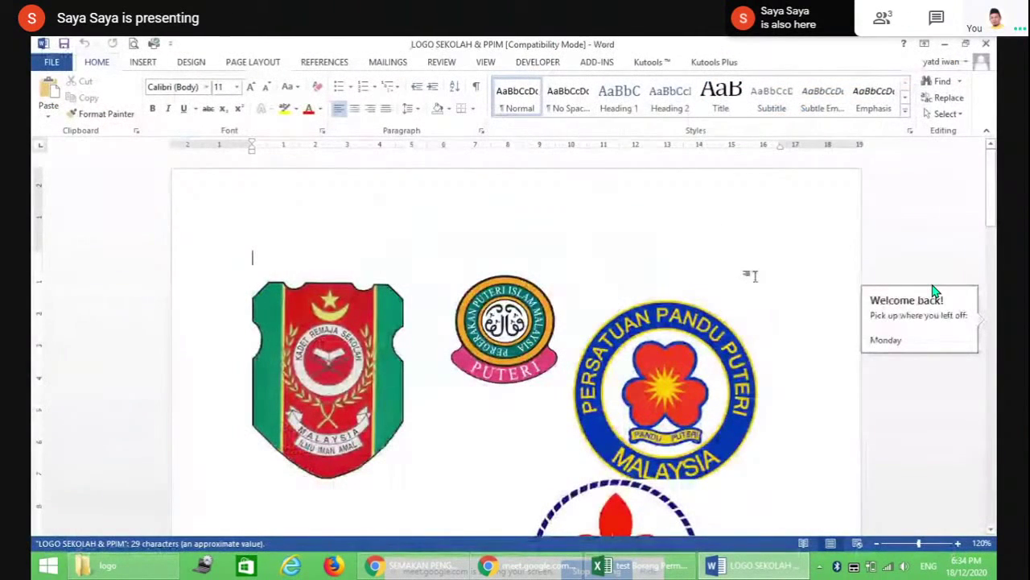
# Locate the school crest in the document and choose to save it as a picture.
pyautogui.click(934, 291)
pyautogui.scroll(-15, 934, 291)
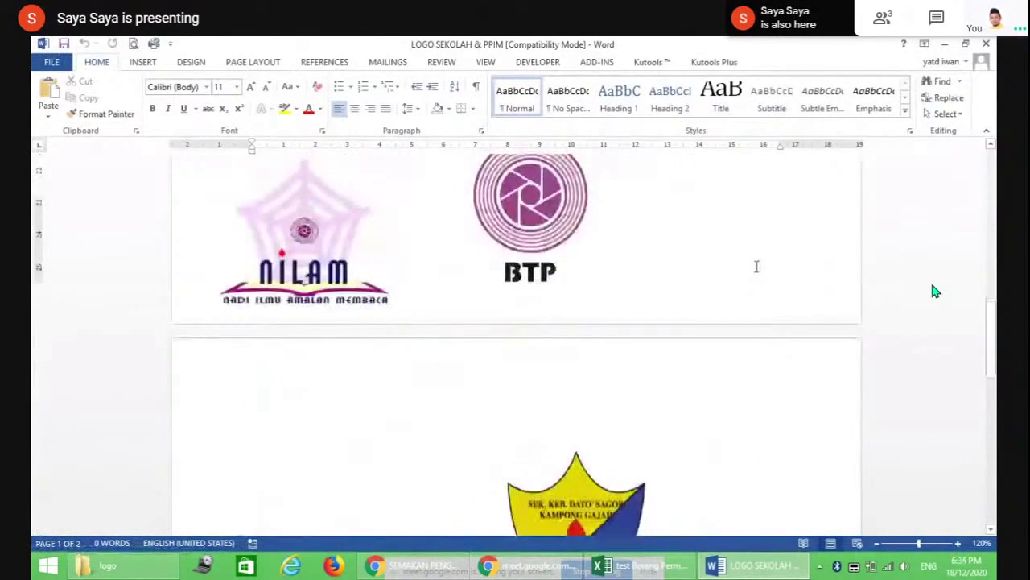
pyautogui.scroll(2, 757, 265)
pyautogui.click(528, 348)
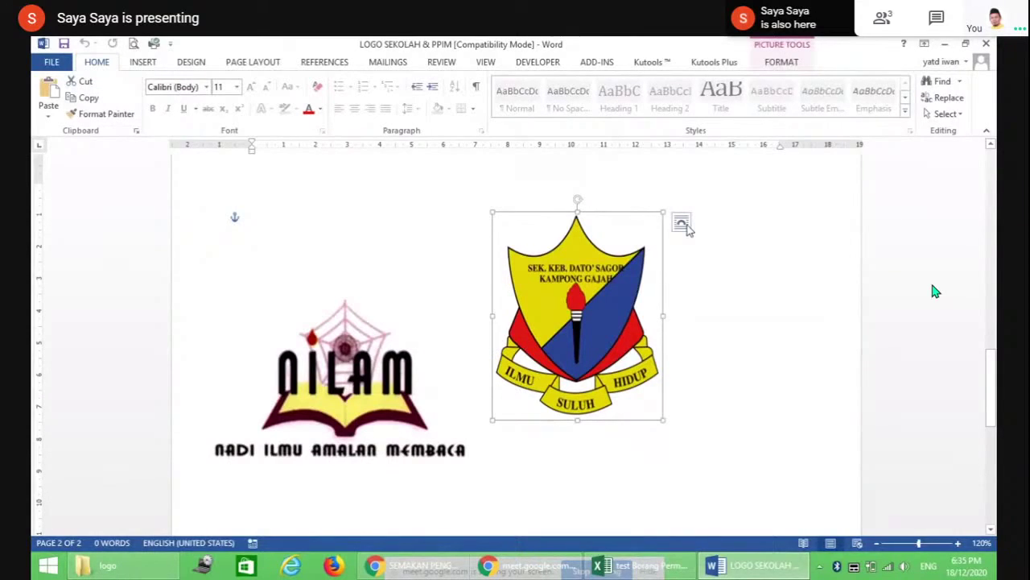
pyautogui.rightClick(616, 298)
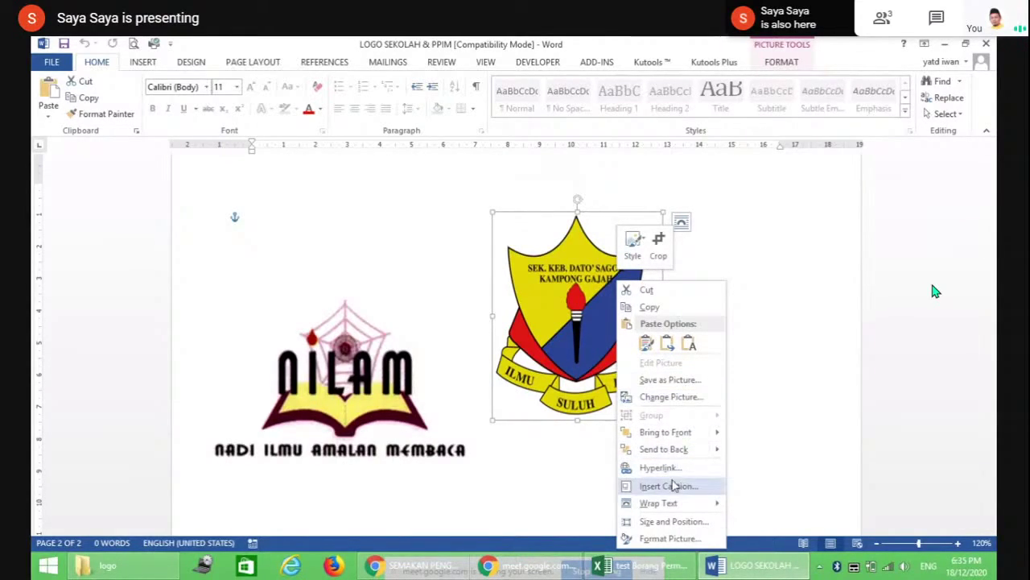
pyautogui.click(668, 380)
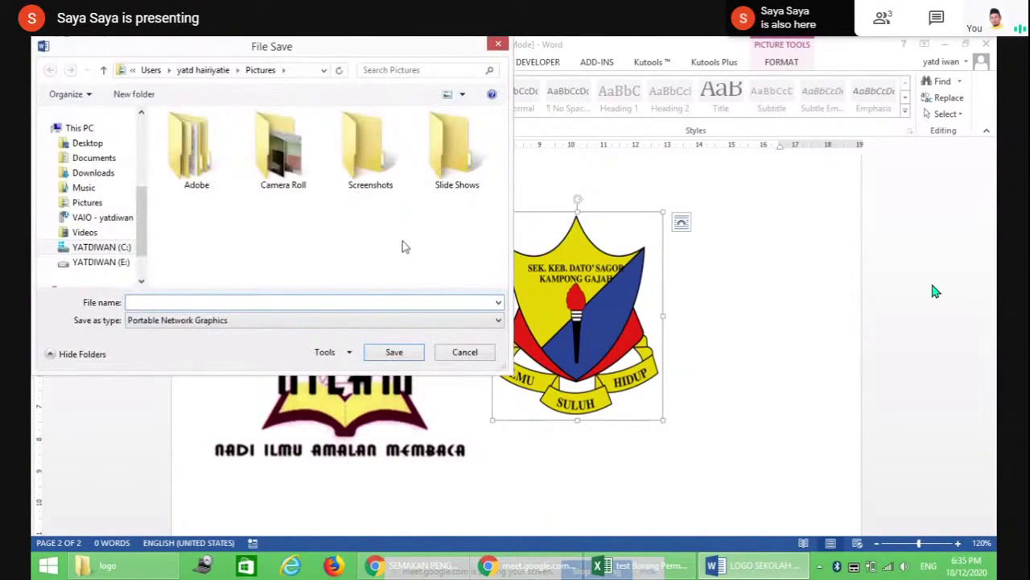
# Save the crest to the Desktop as a PNG named LOGO SKDS.
pyautogui.moveTo(366, 52); pyautogui.dragTo(399, 87)
pyautogui.click(127, 192)
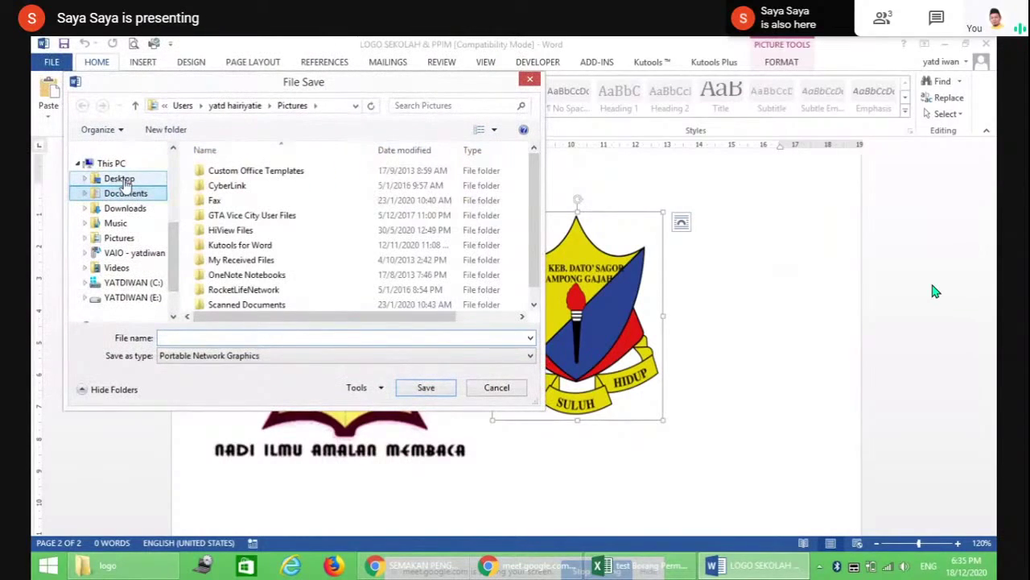
pyautogui.click(121, 178)
pyautogui.click(298, 338)
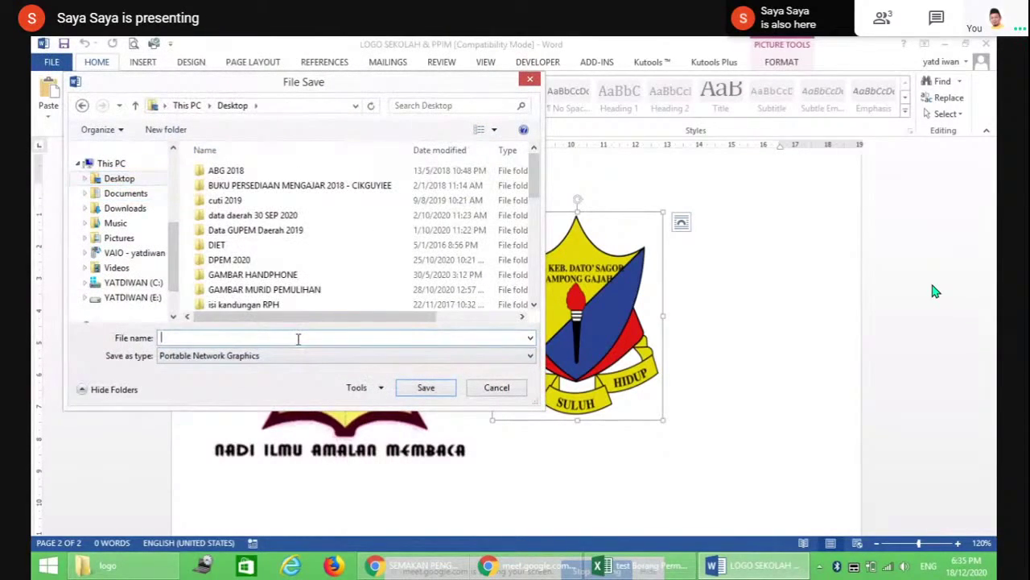
pyautogui.write('OGO SKDS')
pyautogui.click(428, 389)
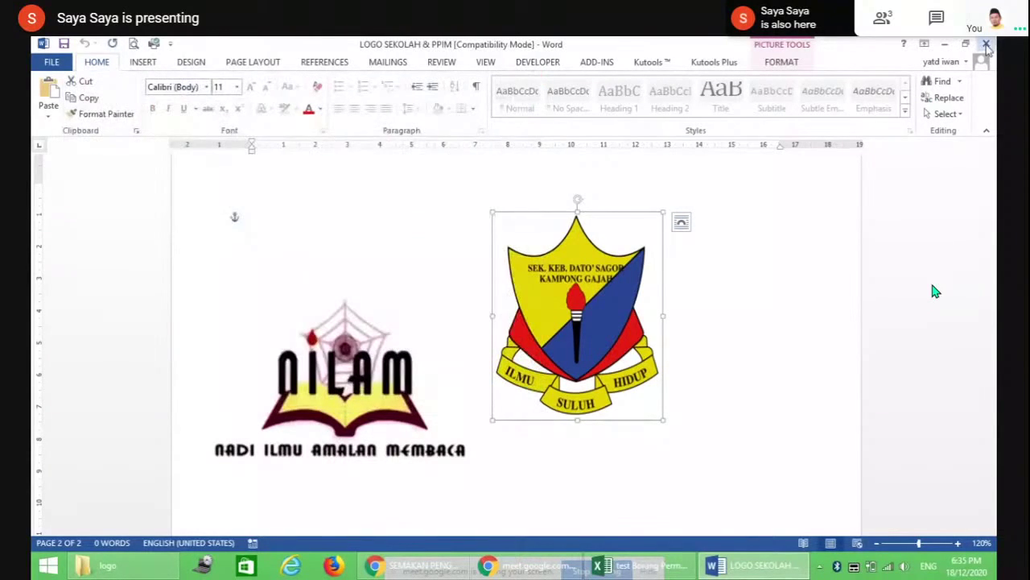
# Close Word, minimise Excel, and switch back to the Data Studio report in Chrome.
pyautogui.click(986, 42)
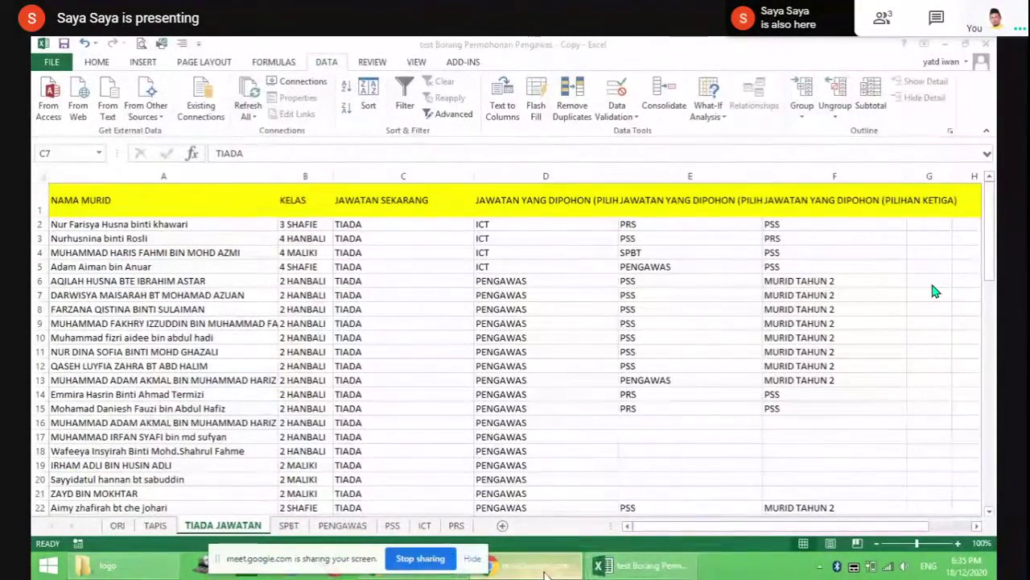
pyautogui.click(950, 44)
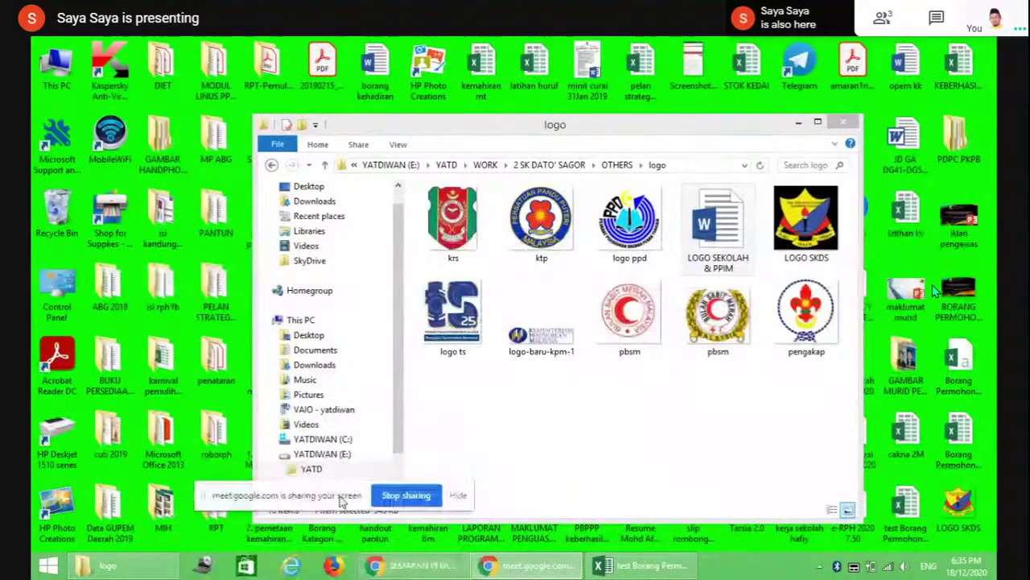
pyautogui.hotkey('alt', 'Tab')
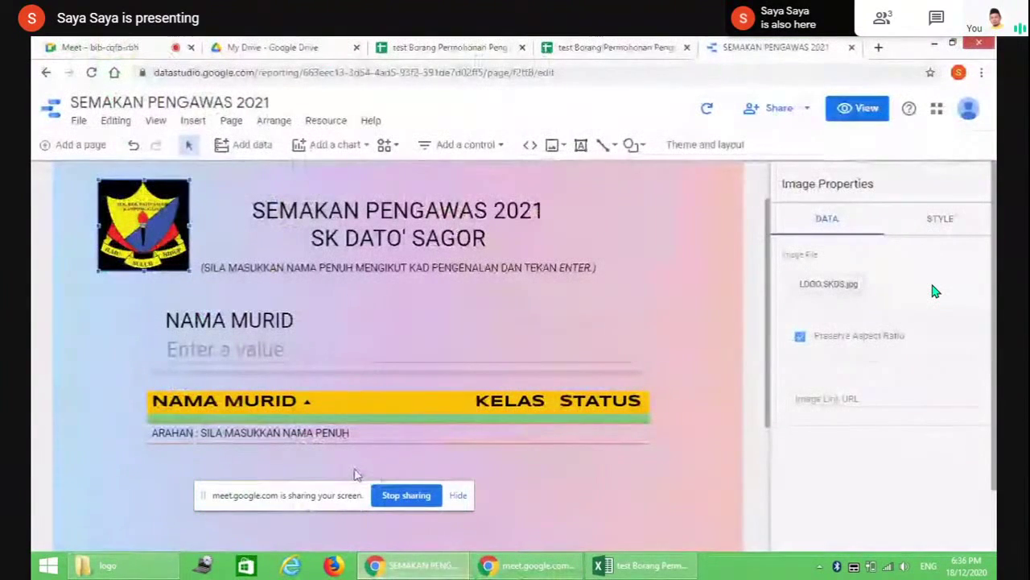
pyautogui.moveTo(334, 501); pyautogui.dragTo(386, 569)
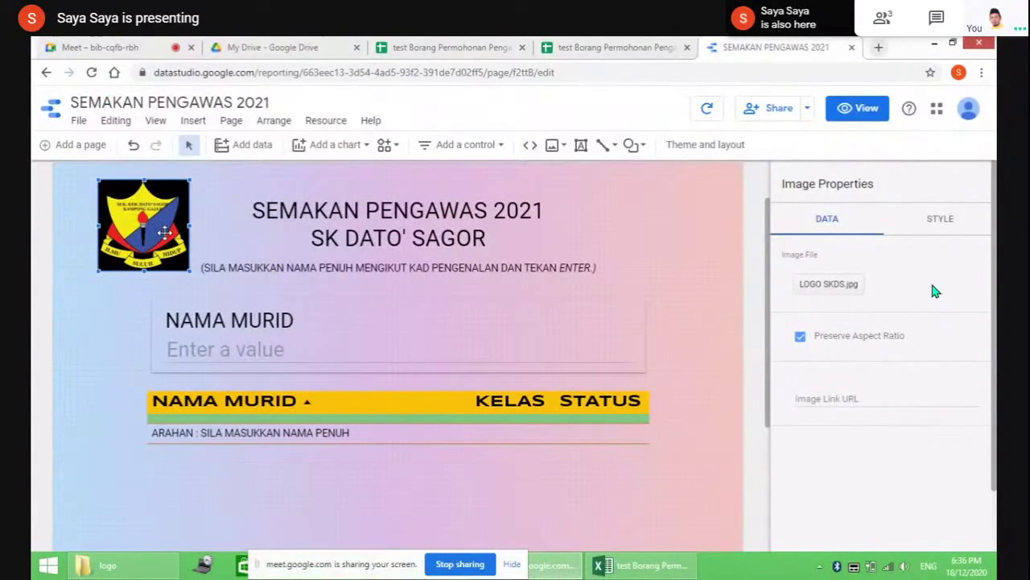
# Swap the crest image for LOGO SKDS.png from the Desktop, dropping its black background.
pyautogui.rightClick(137, 290)
pyautogui.rightClick(142, 228)
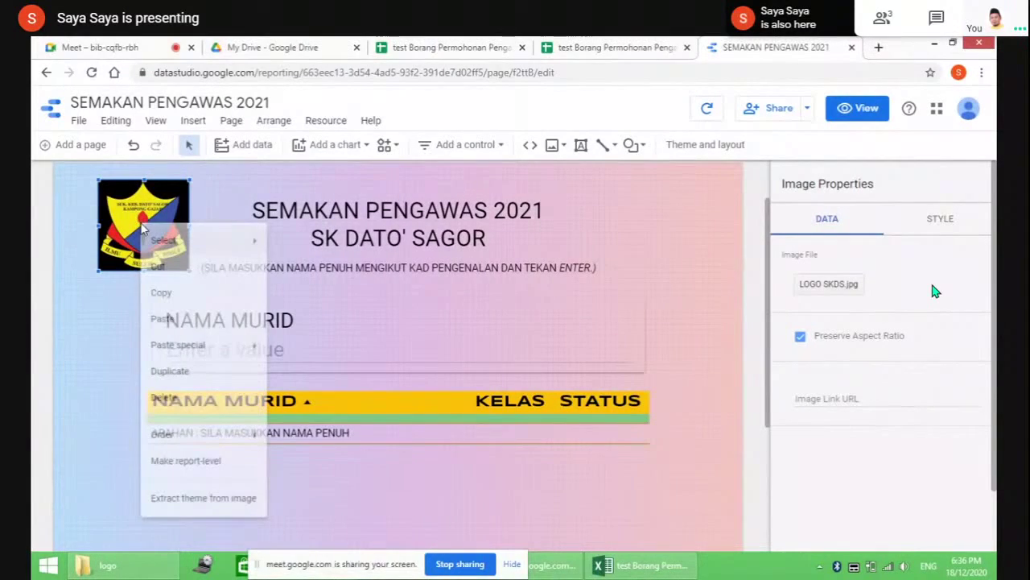
pyautogui.moveTo(193, 355)
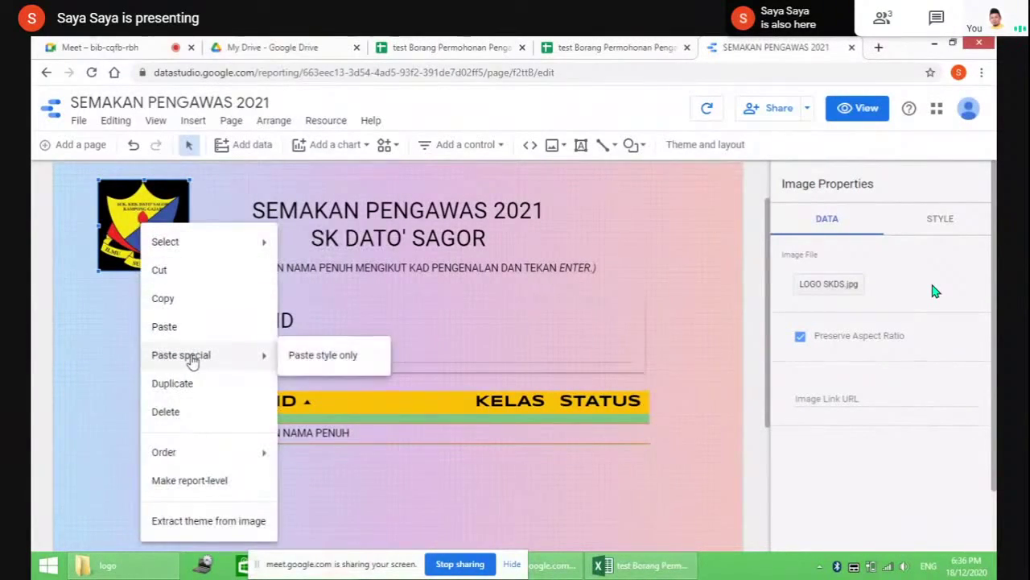
pyautogui.click(683, 267)
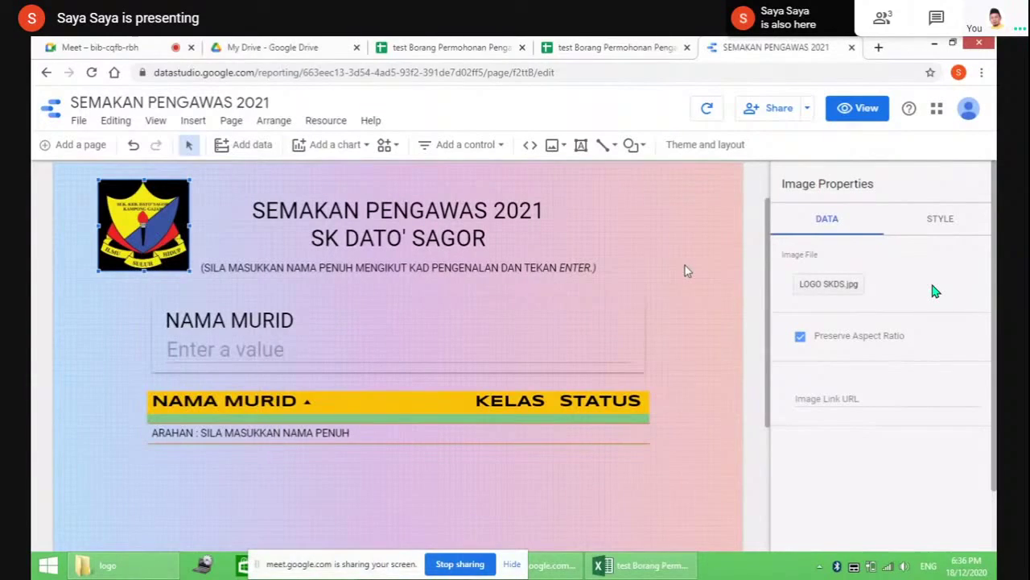
pyautogui.click(843, 289)
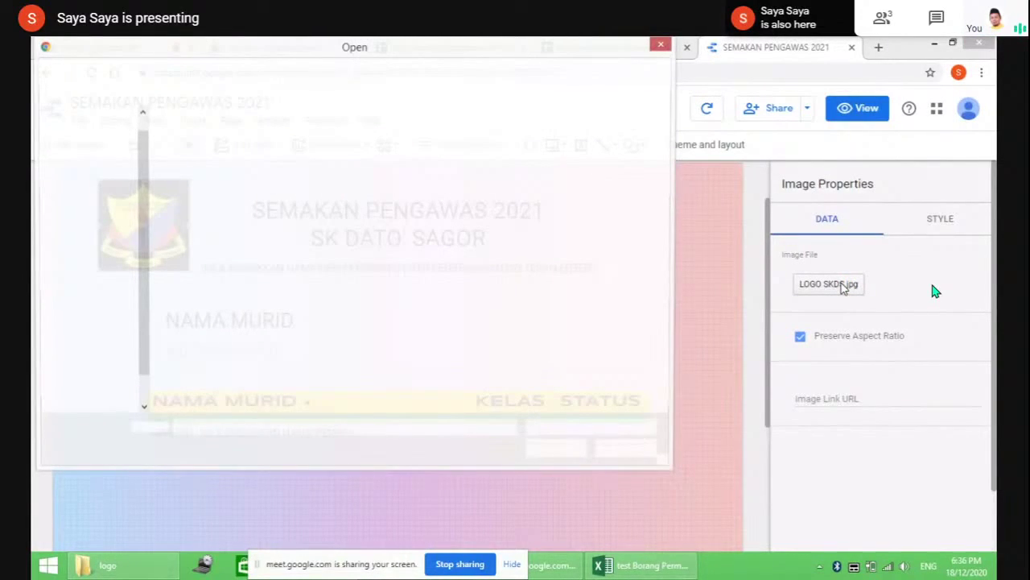
pyautogui.click(87, 113)
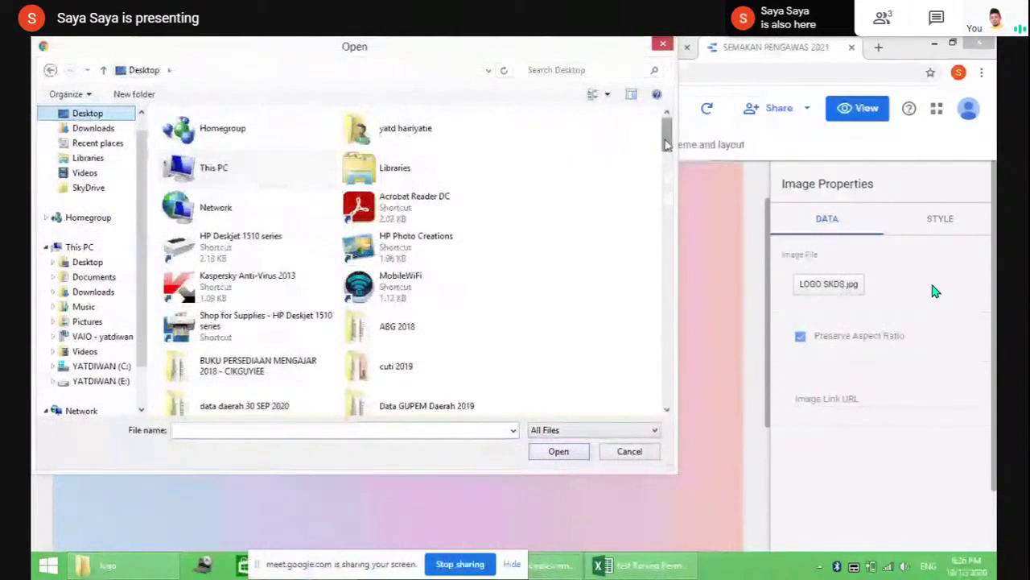
pyautogui.scroll(-5, 676, 244)
pyautogui.scroll(-10, 676, 244)
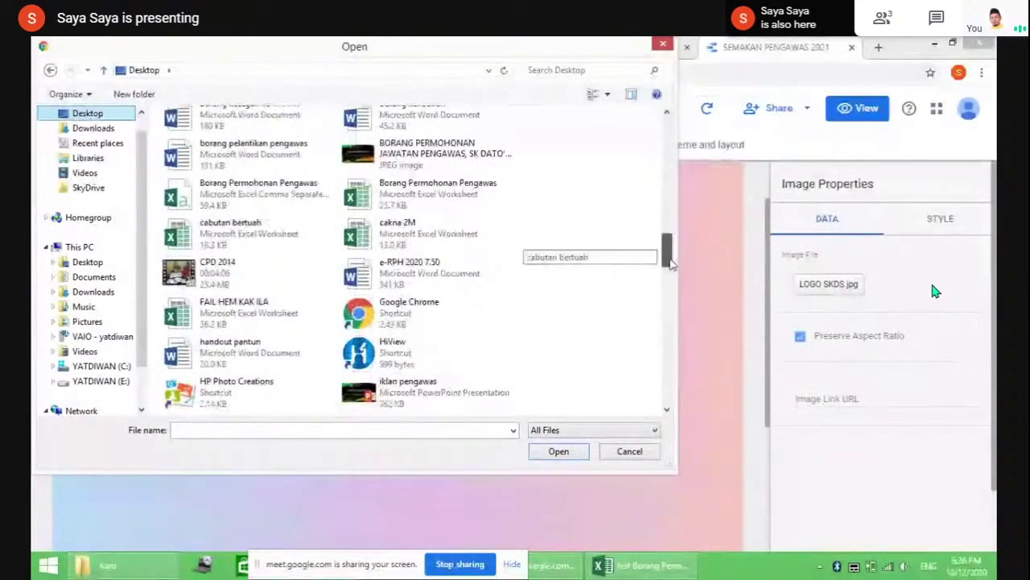
pyautogui.scroll(-5, 671, 294)
pyautogui.doubleClick(258, 318)
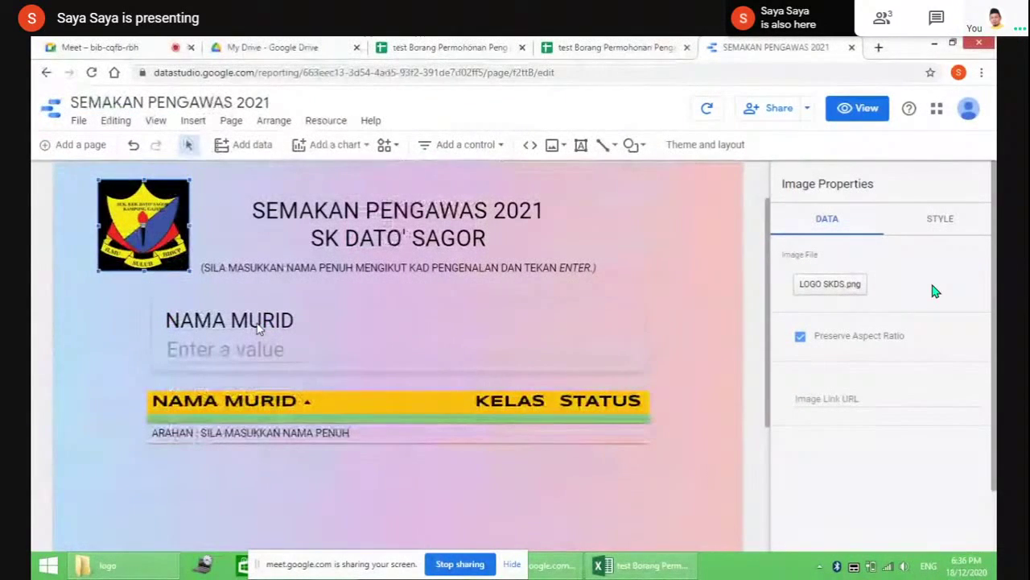
pyautogui.click(661, 252)
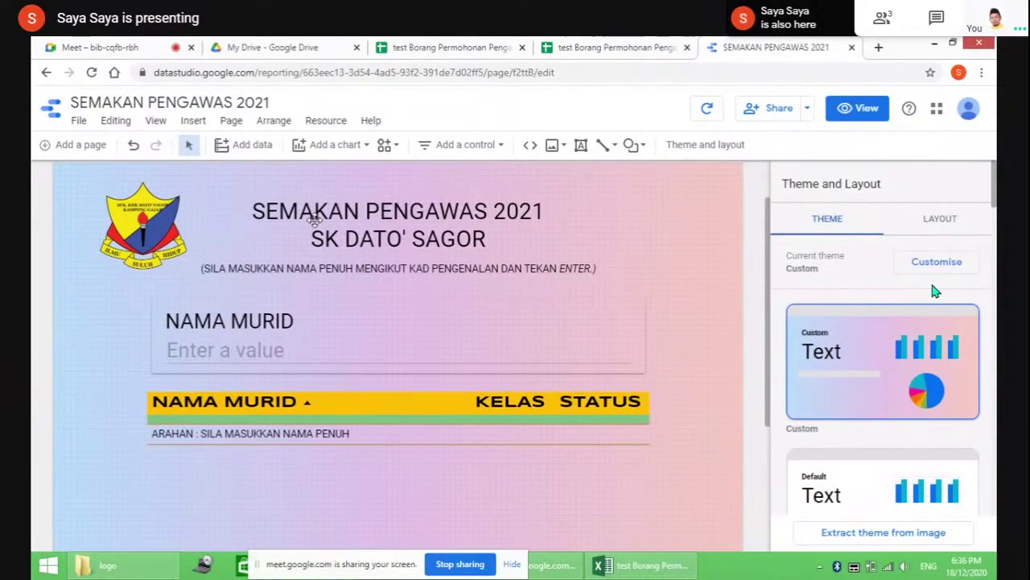
# Switch the SEMAKAN PENGAWAS 2021 report into view mode to see it as viewers will.
pyautogui.scroll(1, 315, 219)
pyautogui.scroll(-2, 315, 219)
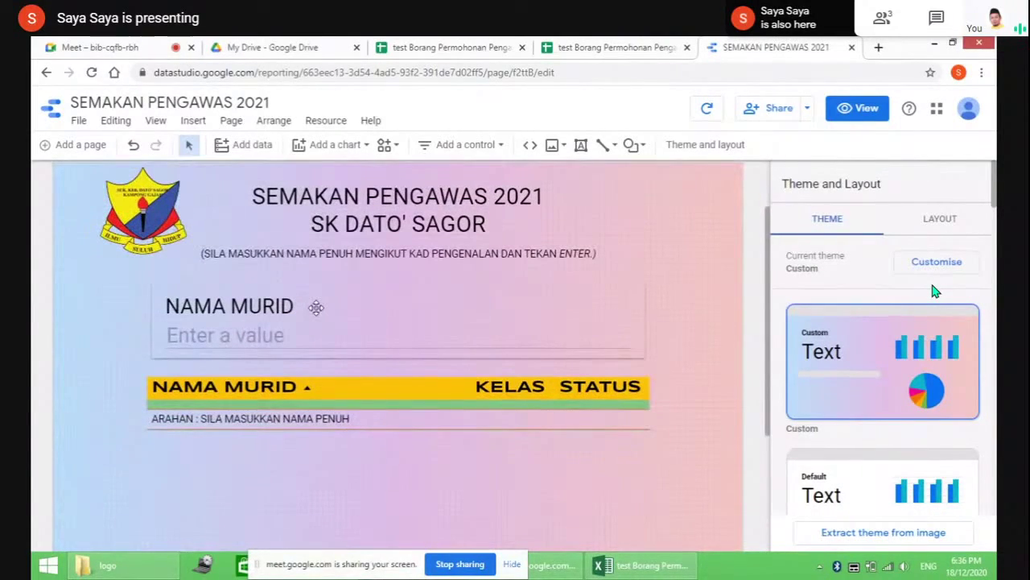
pyautogui.scroll(1, 316, 307)
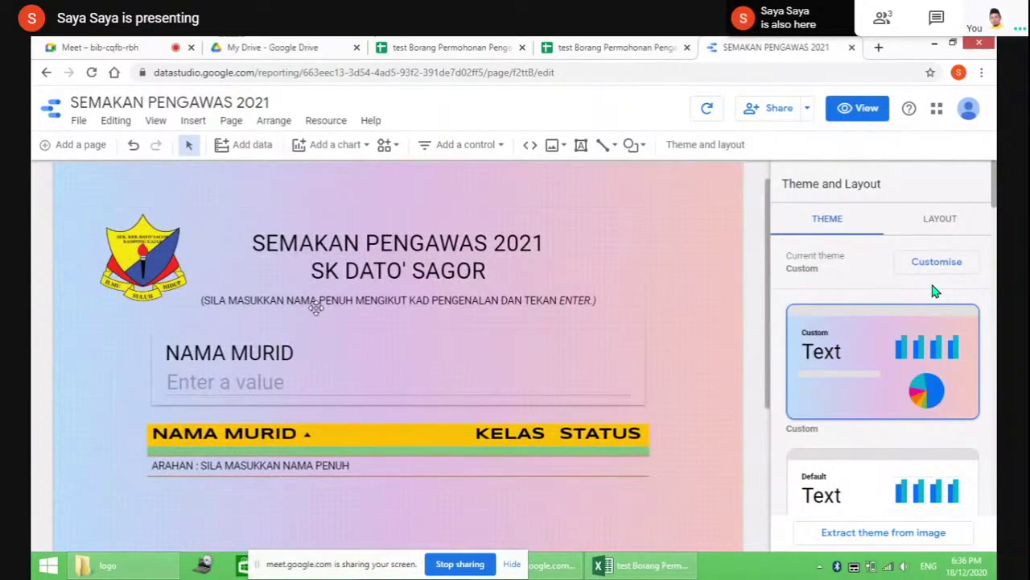
pyautogui.click(831, 108)
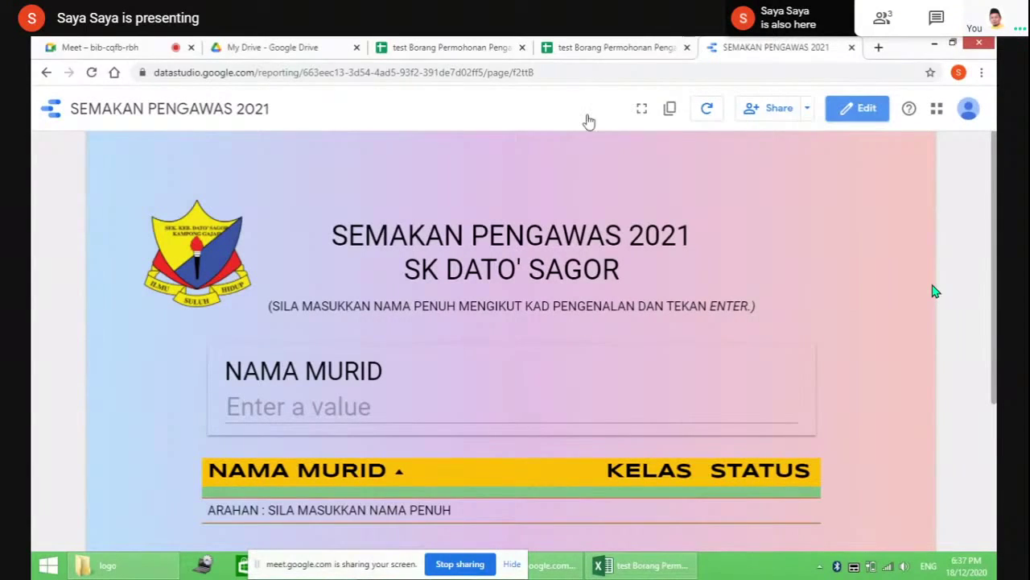
# In edit mode, set the layout's header visibility to Initially hidden, then preview again.
pyautogui.click(845, 112)
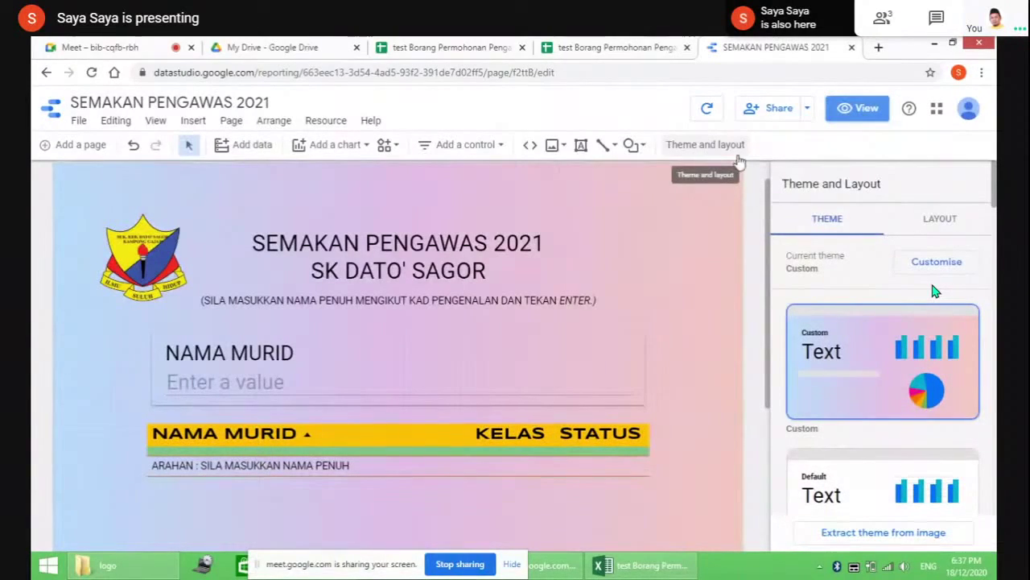
pyautogui.click(931, 226)
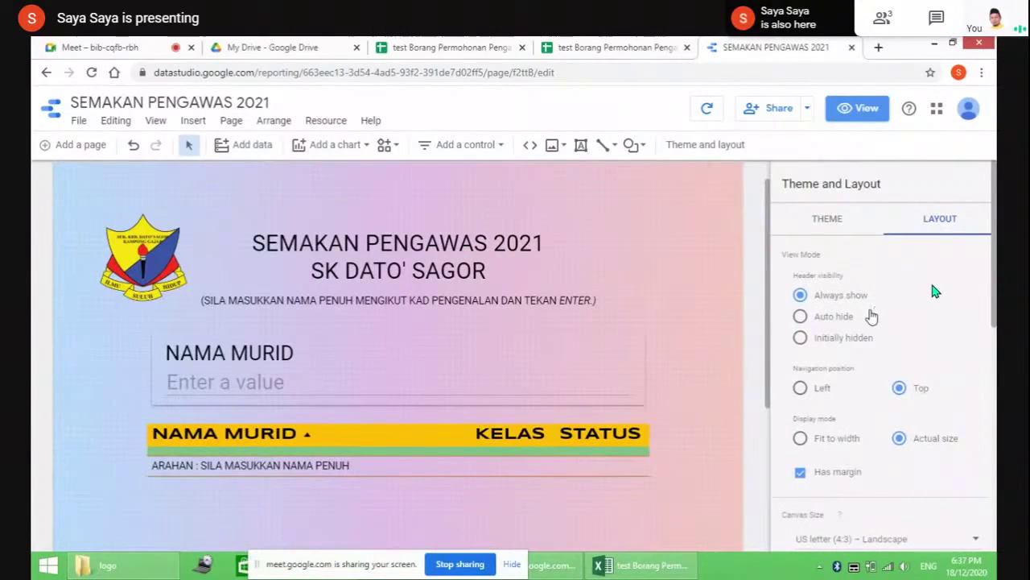
pyautogui.click(801, 338)
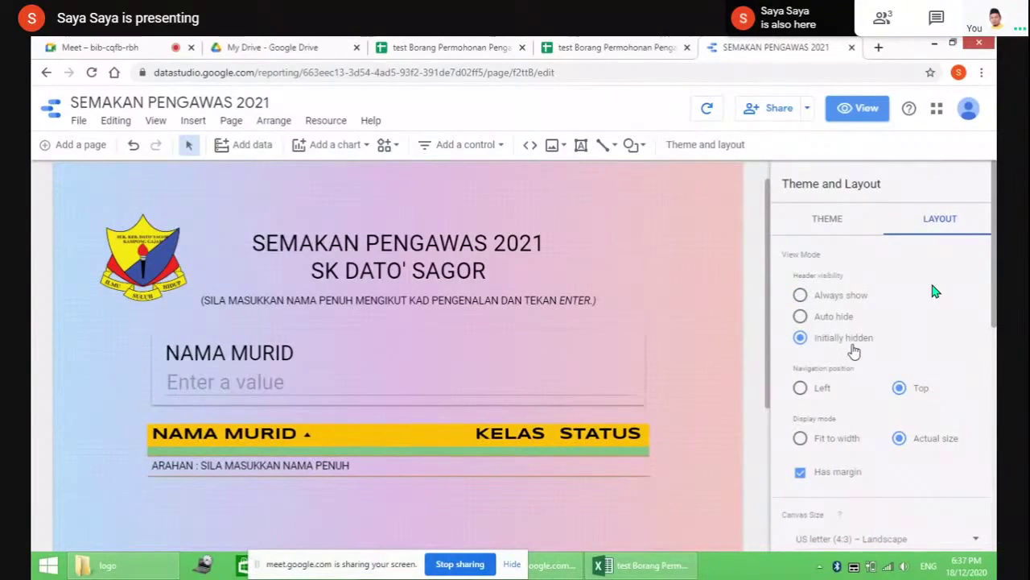
pyautogui.click(867, 110)
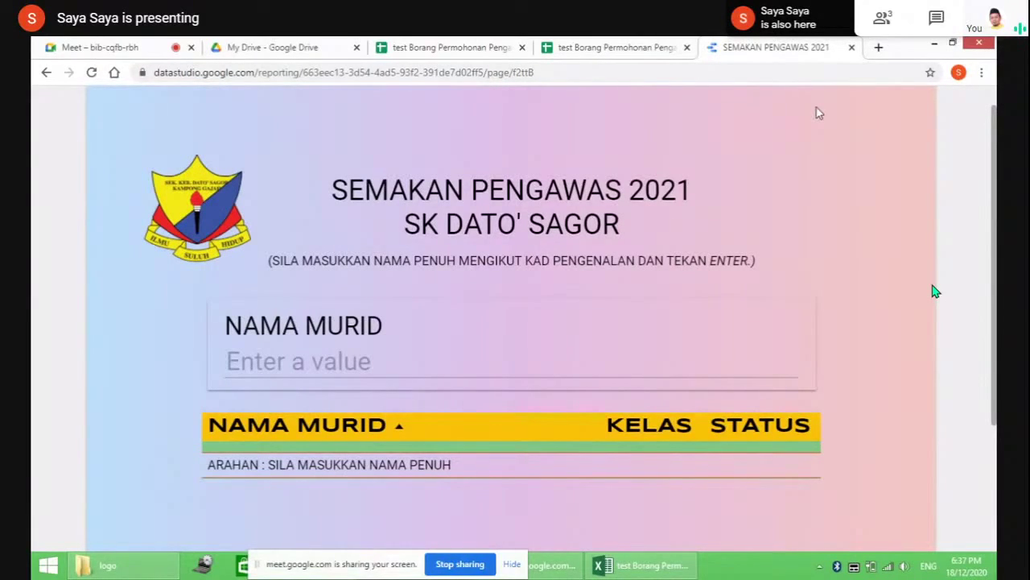
pyautogui.scroll(-1, 934, 292)
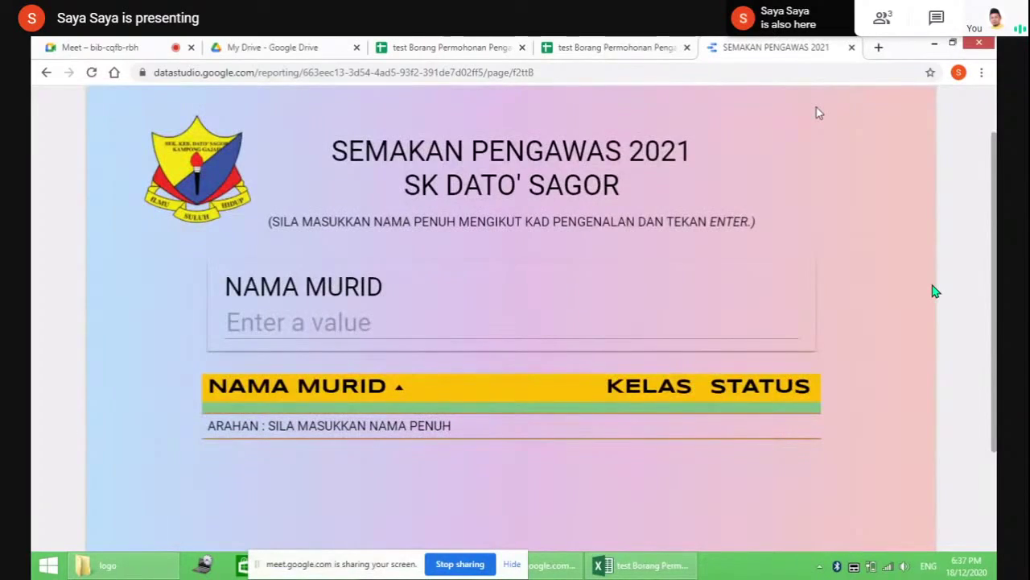
pyautogui.scroll(-3, 934, 292)
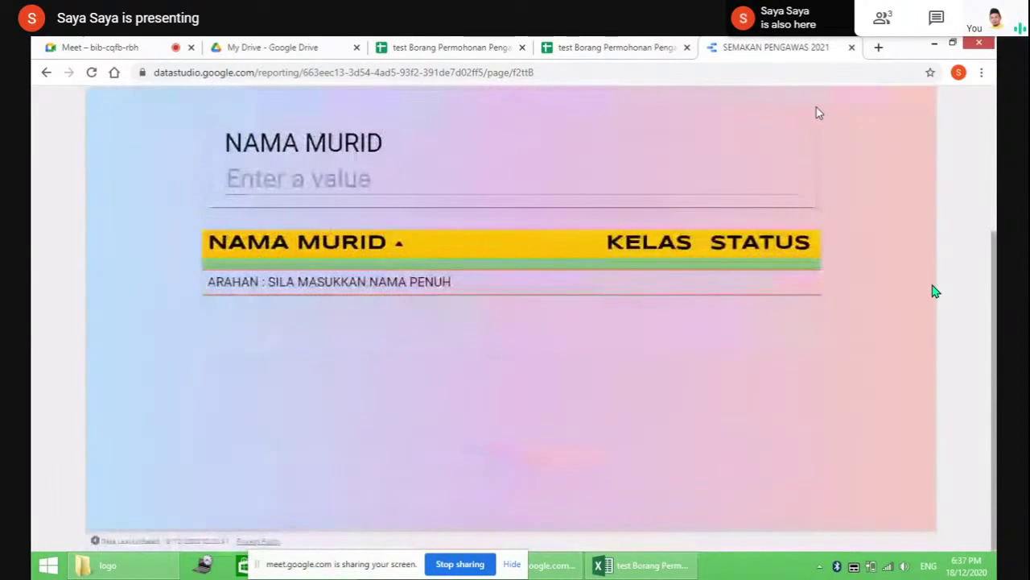
pyautogui.scroll(5, 934, 292)
pyautogui.scroll(-5, 934, 291)
pyautogui.scroll(5, 934, 292)
pyautogui.scroll(-5, 934, 292)
pyautogui.scroll(5, 933, 292)
pyautogui.scroll(-5, 933, 291)
pyautogui.scroll(1, 934, 291)
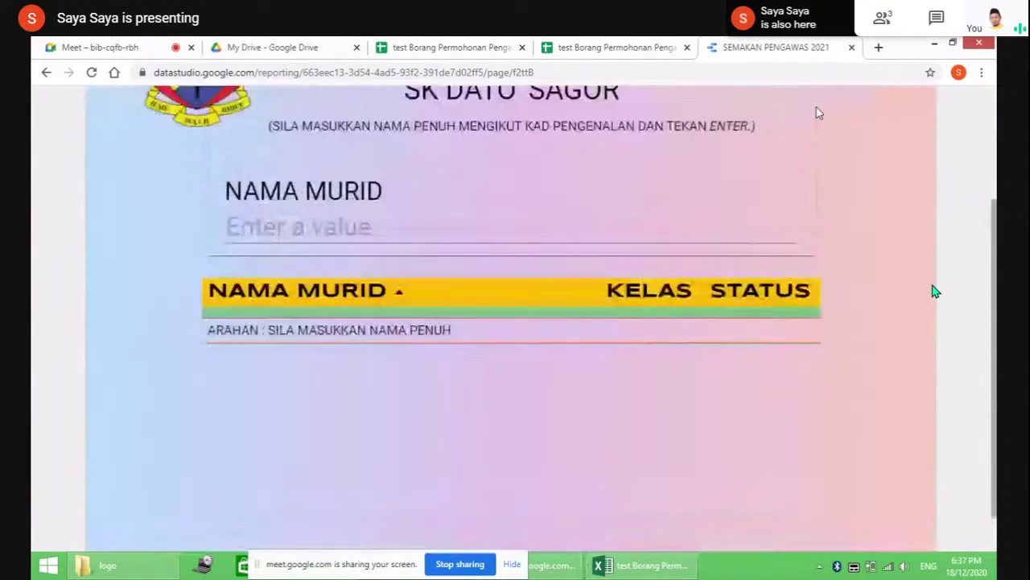
pyautogui.scroll(4, 934, 292)
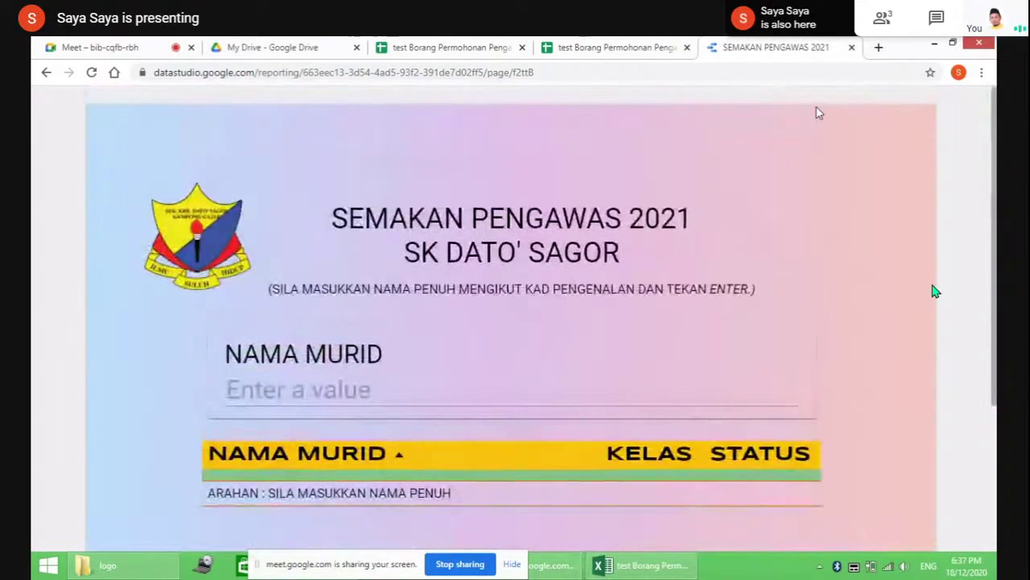
pyautogui.scroll(-5, 934, 291)
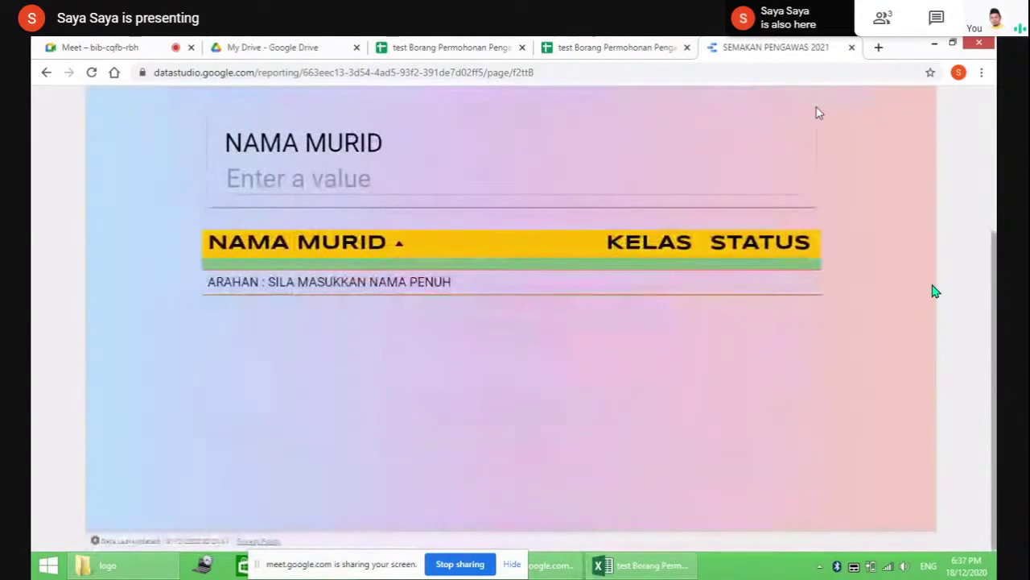
pyautogui.scroll(5, 933, 292)
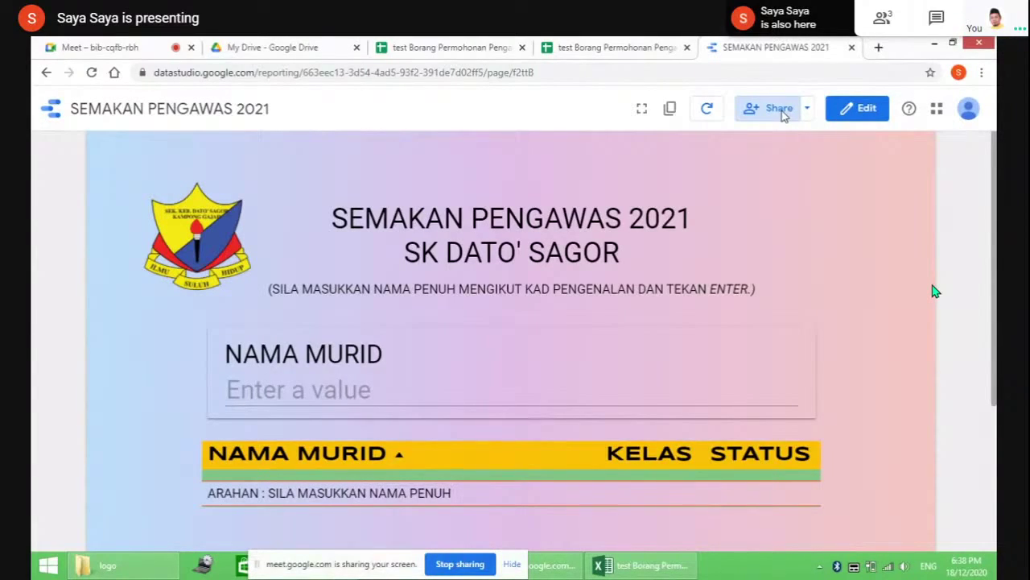
# Share the report as 'Anyone on the Internet can find and view' and copy its link.
pyautogui.click(780, 110)
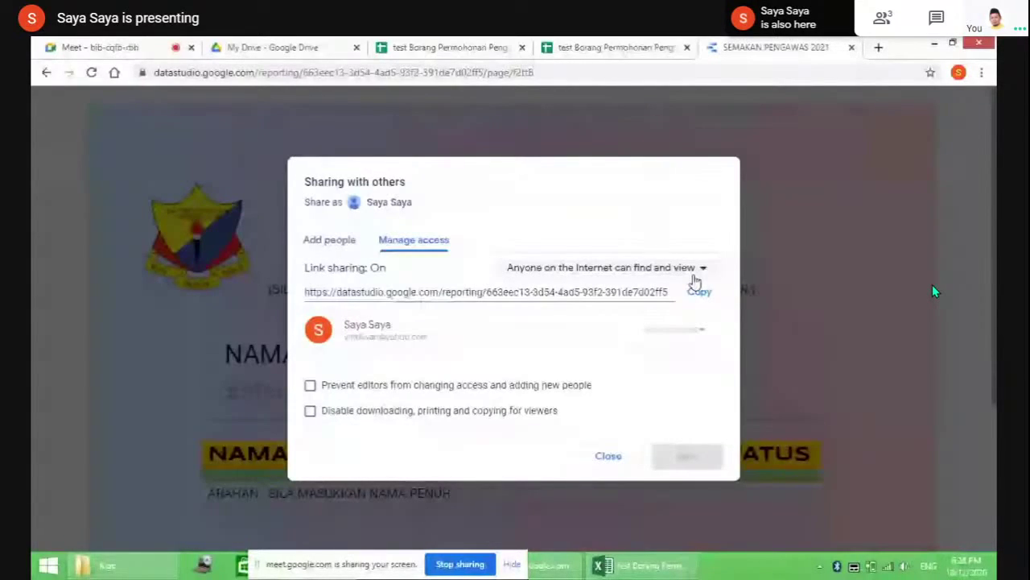
pyautogui.click(699, 292)
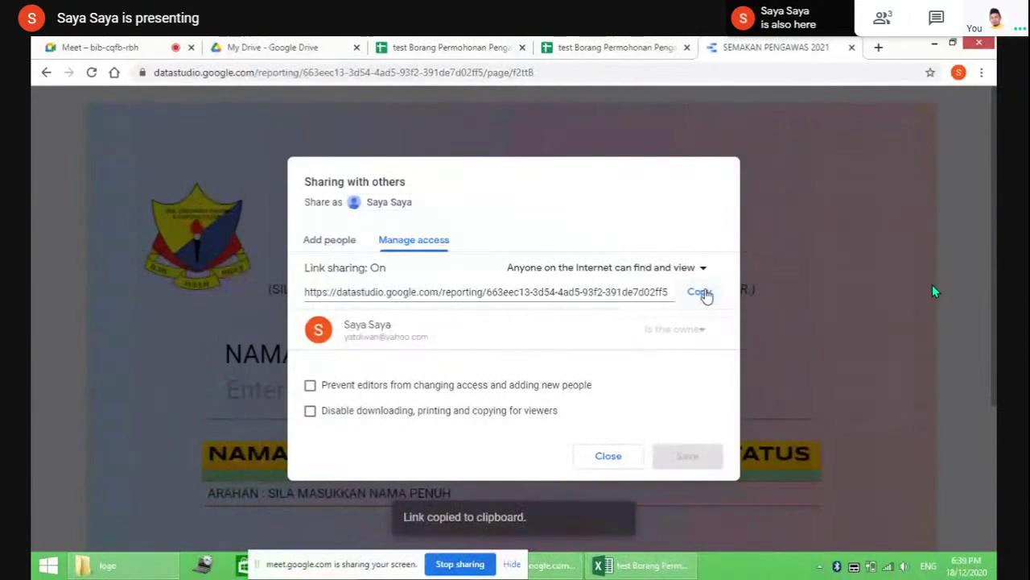
# Go to gg.gg in a new browser tab.
pyautogui.click(879, 48)
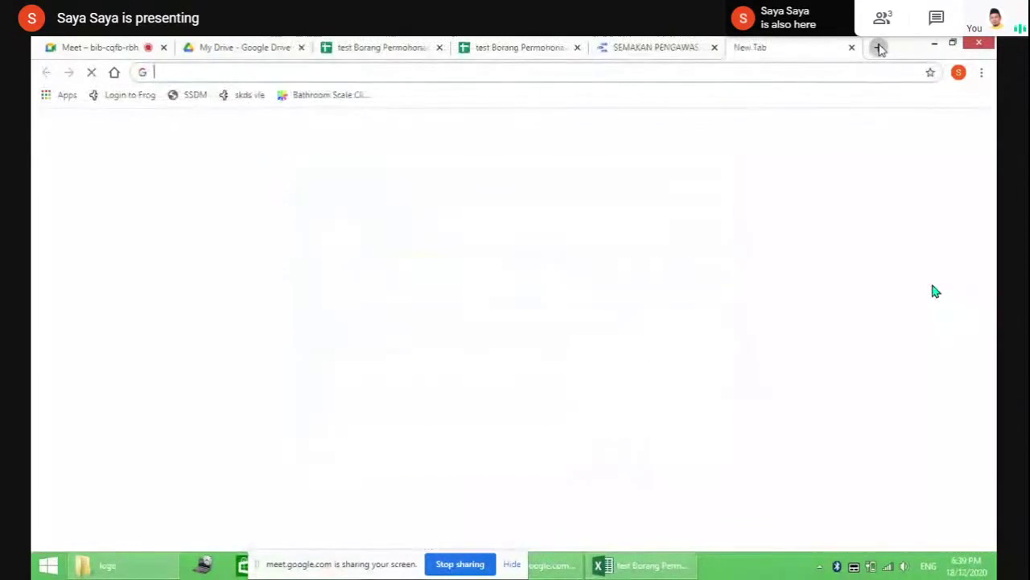
pyautogui.click(720, 74)
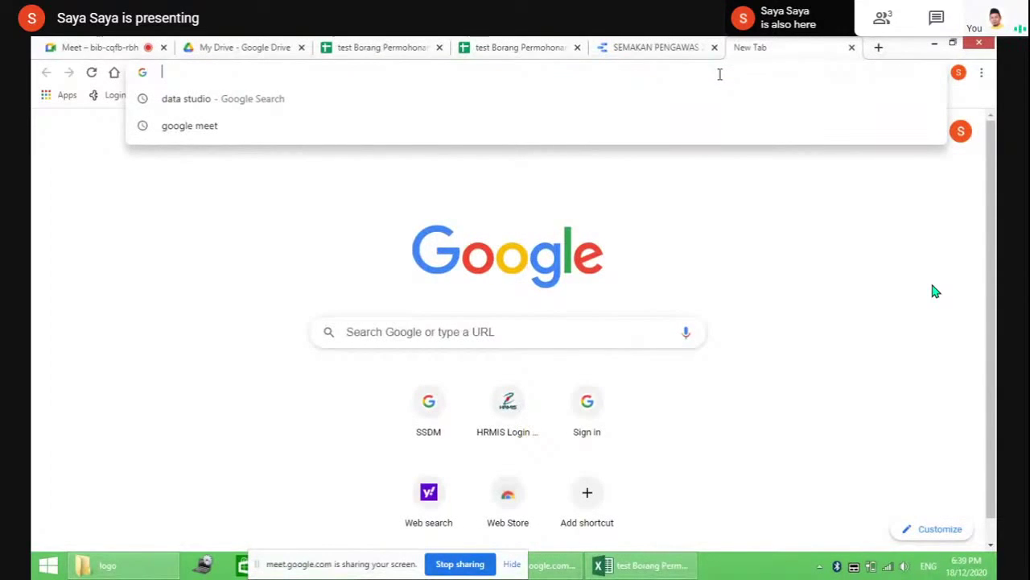
pyautogui.press('Escape')
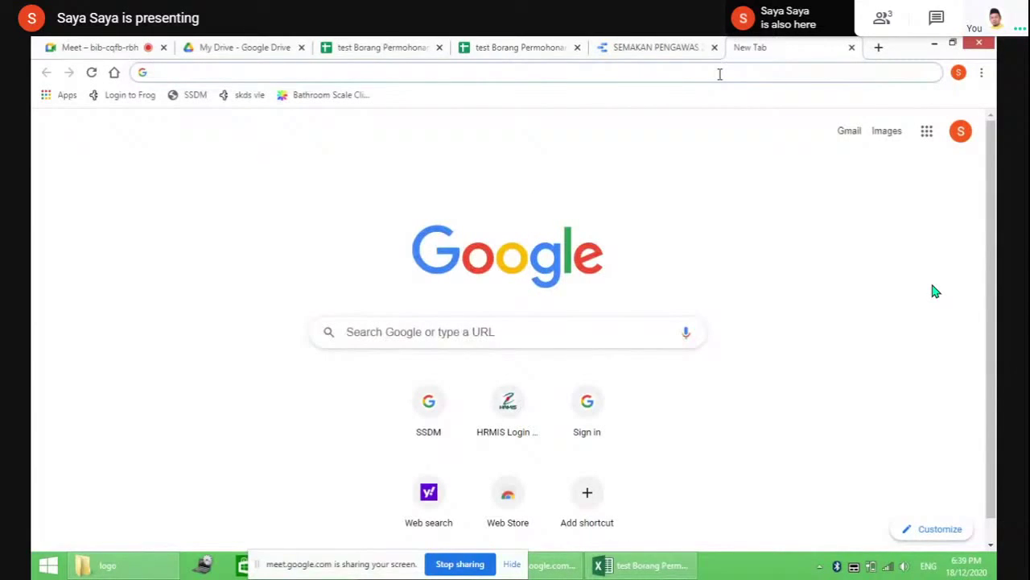
pyautogui.write('g')
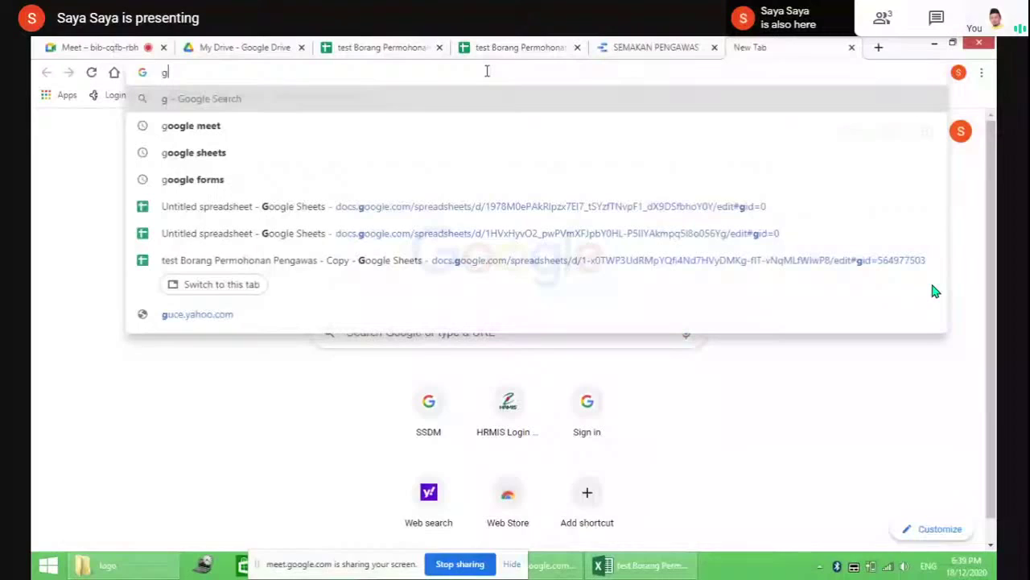
pyautogui.write('g.')
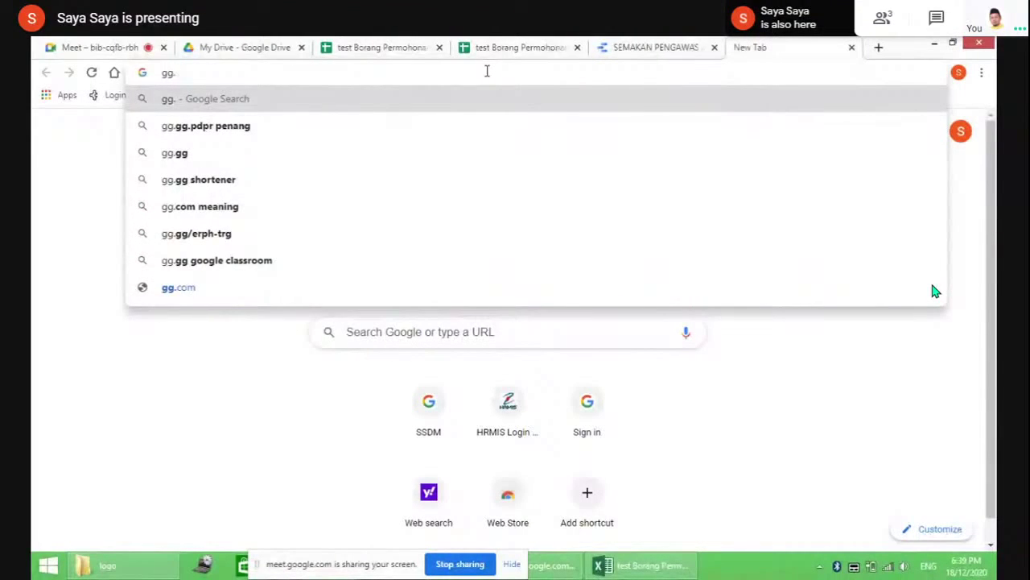
pyautogui.write('gg')
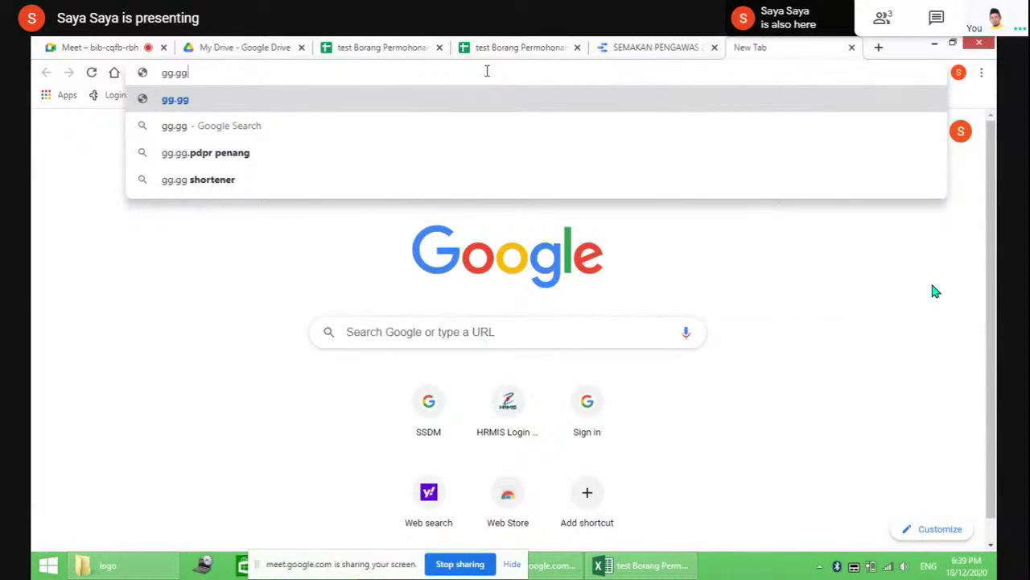
pyautogui.press('Return')
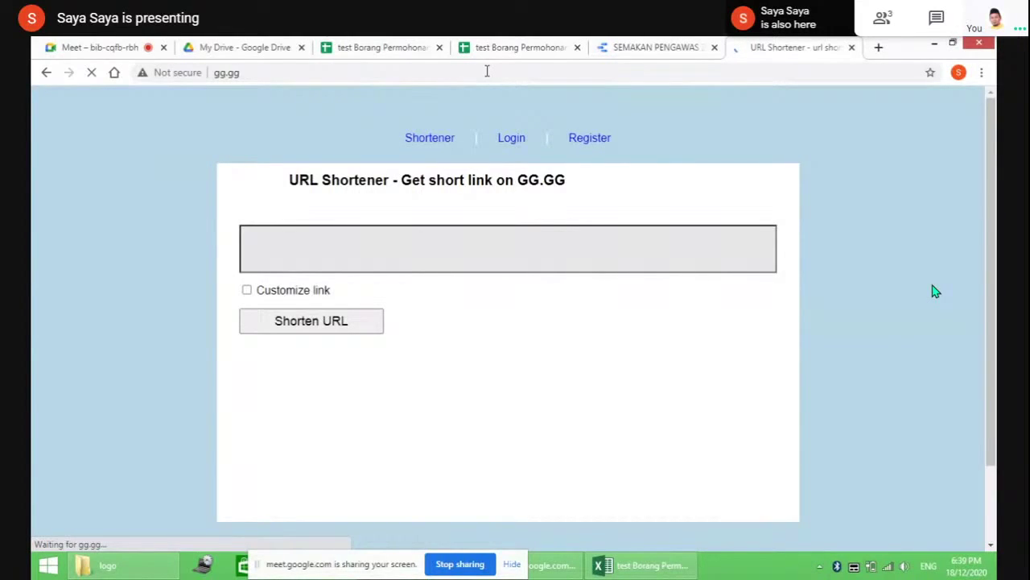
# Paste the report link into the long URL field and enable Customize link.
pyautogui.click(683, 260)
pyautogui.hotkey('ctrl', 'v')
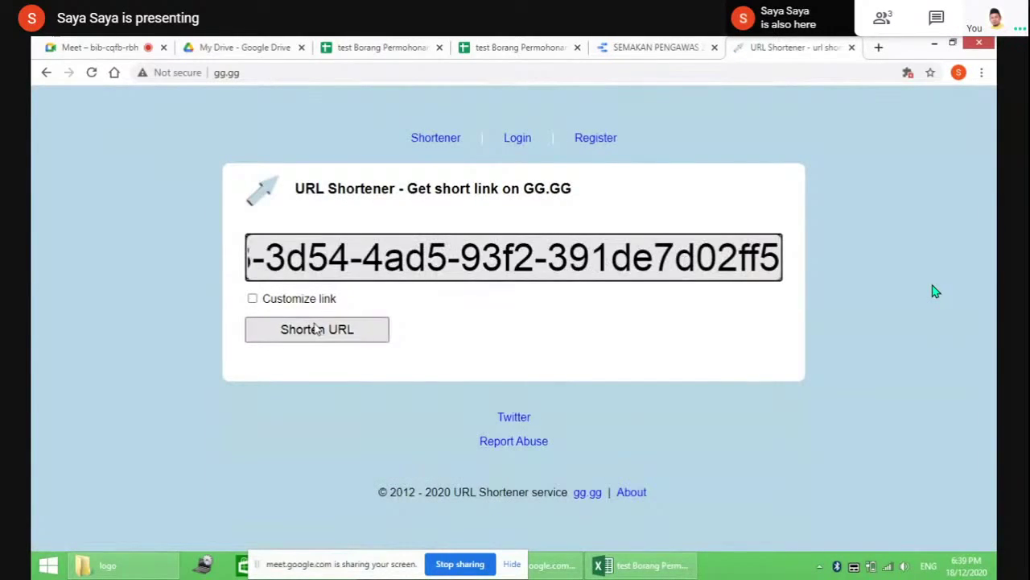
pyautogui.click(316, 328)
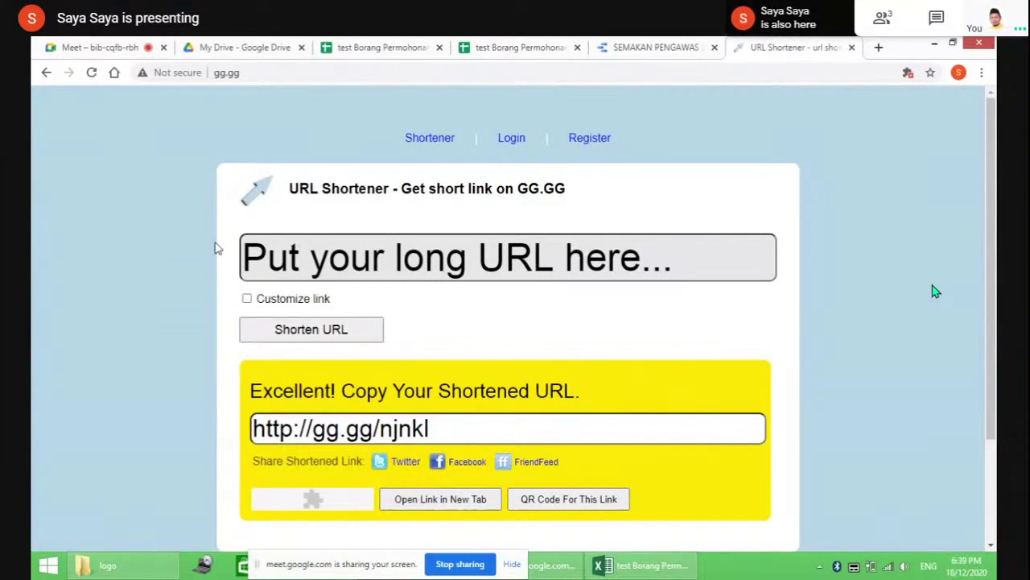
pyautogui.click(247, 299)
pyautogui.click(247, 299)
pyautogui.click(631, 270)
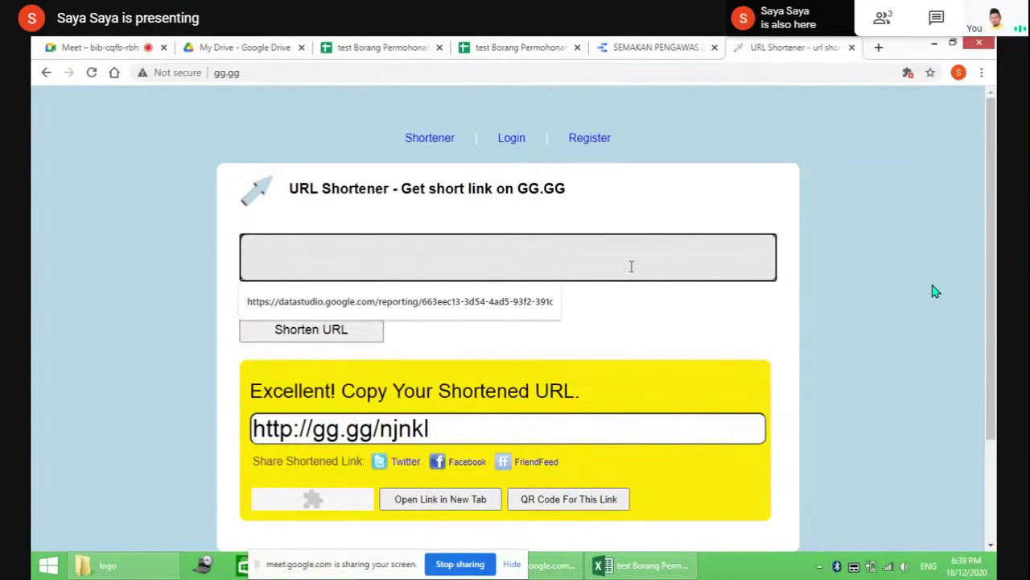
pyautogui.click(276, 301)
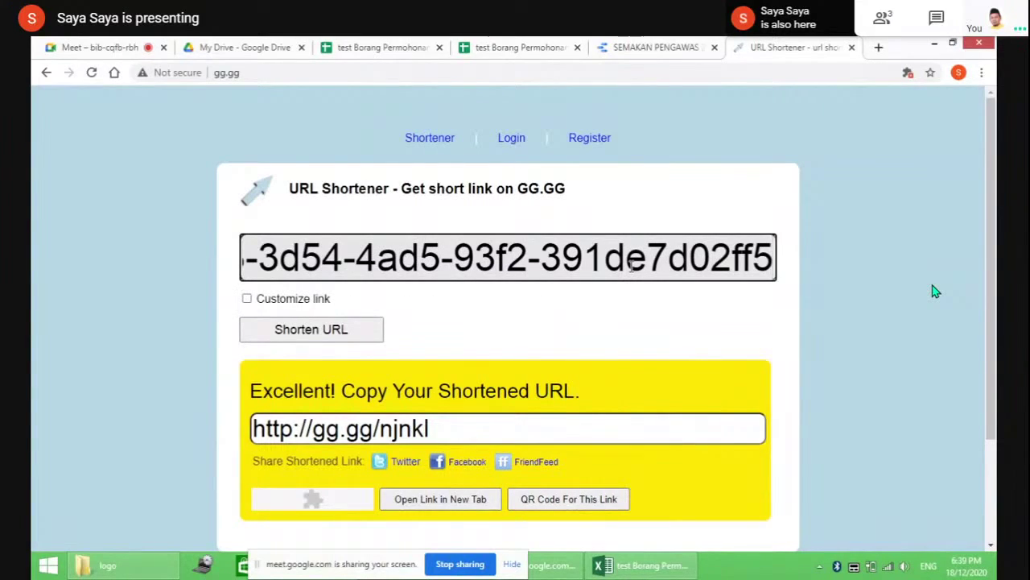
pyautogui.click(247, 299)
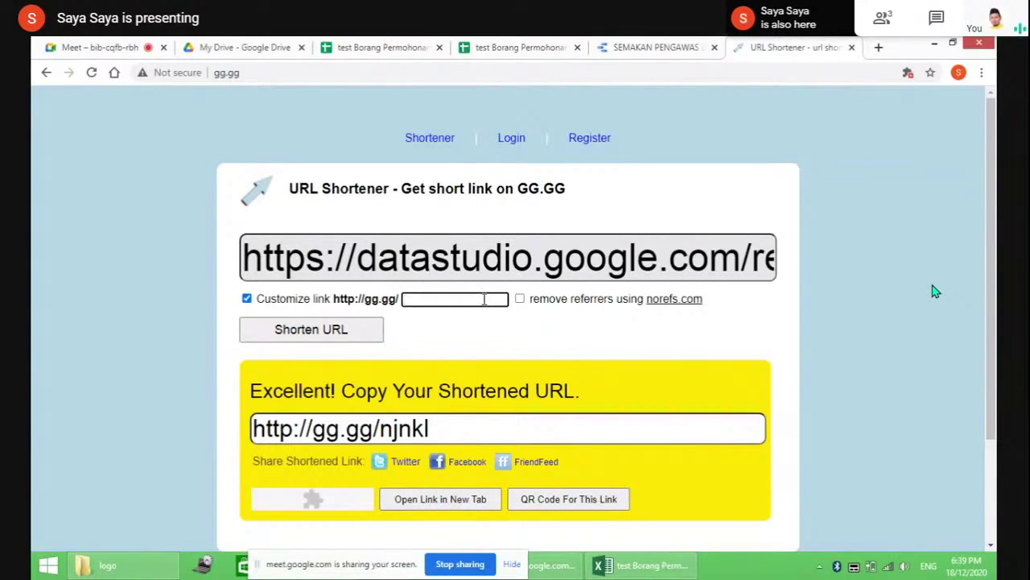
# Enter the custom alias semakanpengawas2021 and shorten the URL.
pyautogui.click(484, 298)
pyautogui.write('semakan p')
pyautogui.press('BackSpace')
pyautogui.write('pengawas')
pyautogui.press('BackSpace')
pyautogui.press('BackSpace')
pyautogui.press('BackSpace')
pyautogui.press('BackSpace')
pyautogui.press('BackSpace')
pyautogui.press('BackSpace')
pyautogui.press('BackSpace')
pyautogui.press('BackSpace')
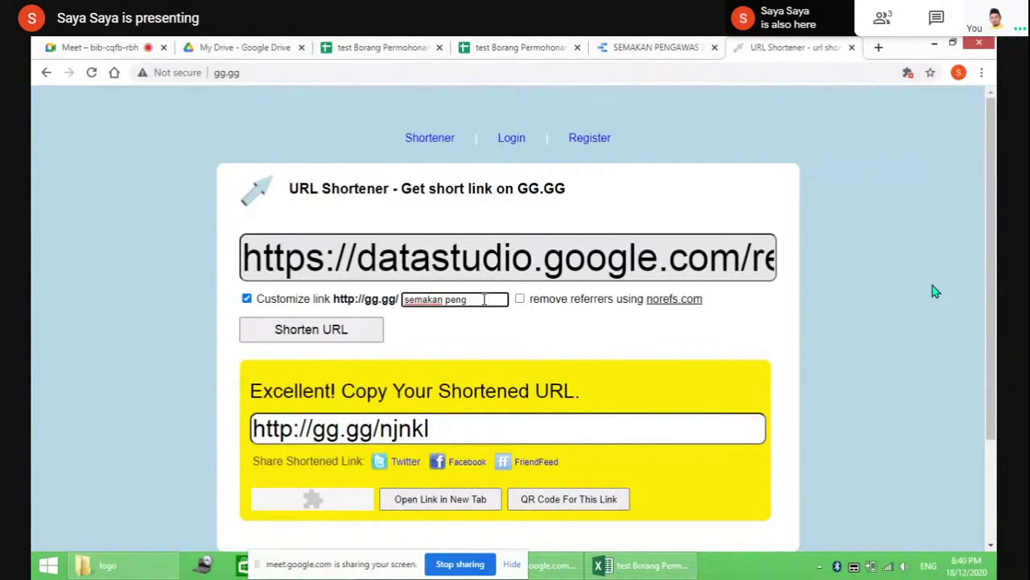
pyautogui.press('BackSpace')
pyautogui.write('pengawas2021')
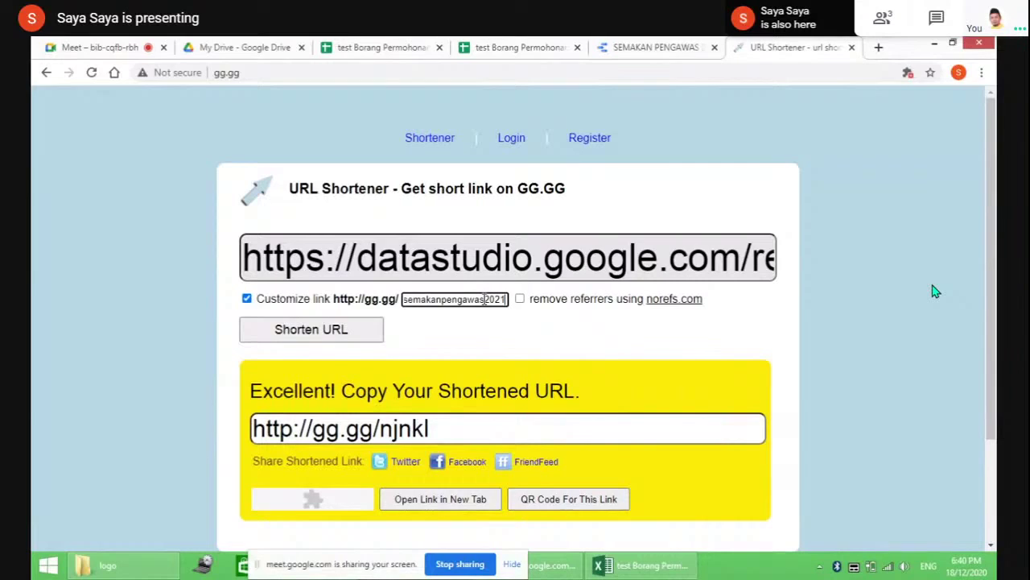
pyautogui.write(' sk')
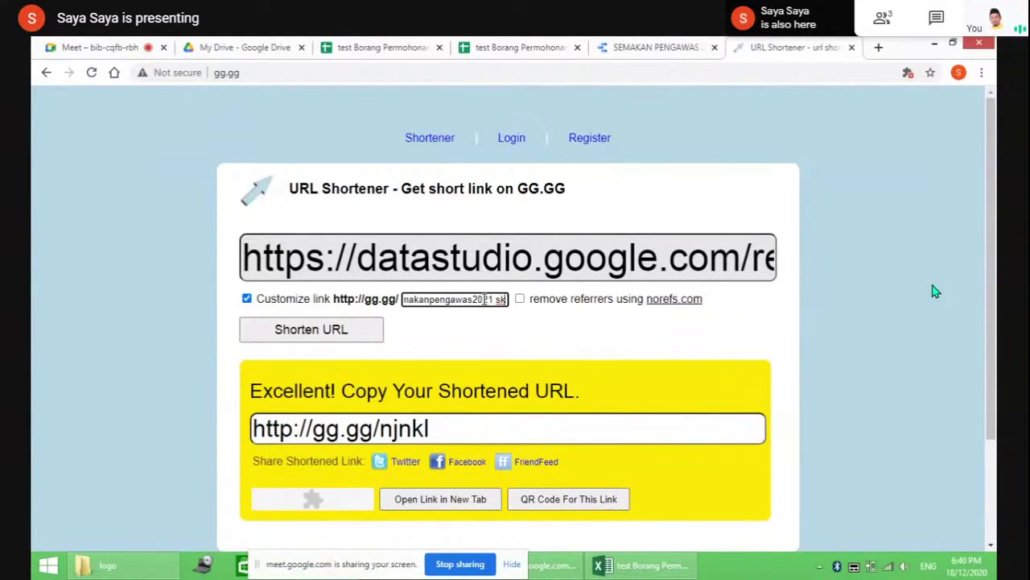
pyautogui.press('BackSpace')
pyautogui.press('BackSpace')
pyautogui.press('BackSpace')
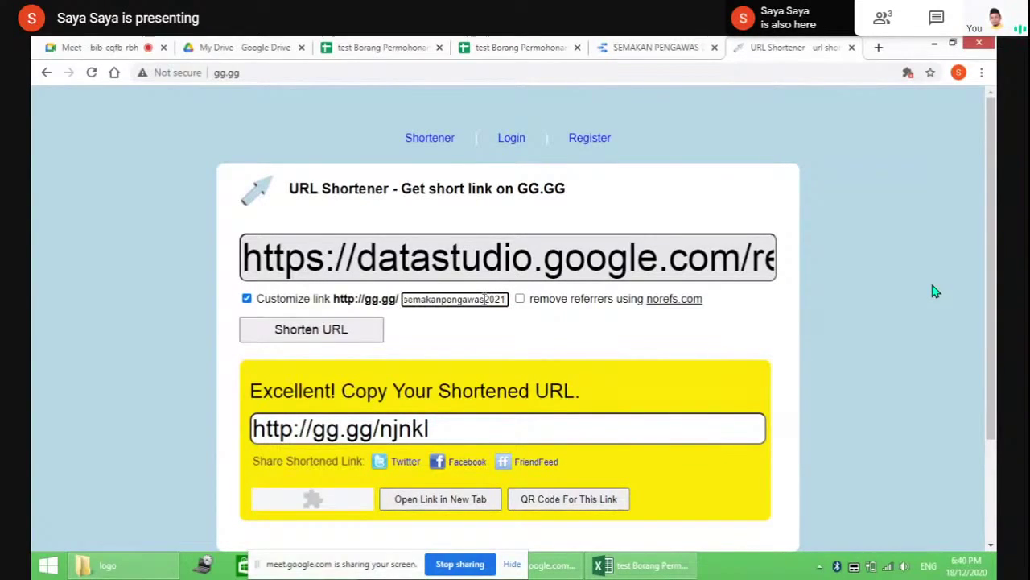
pyautogui.click(322, 334)
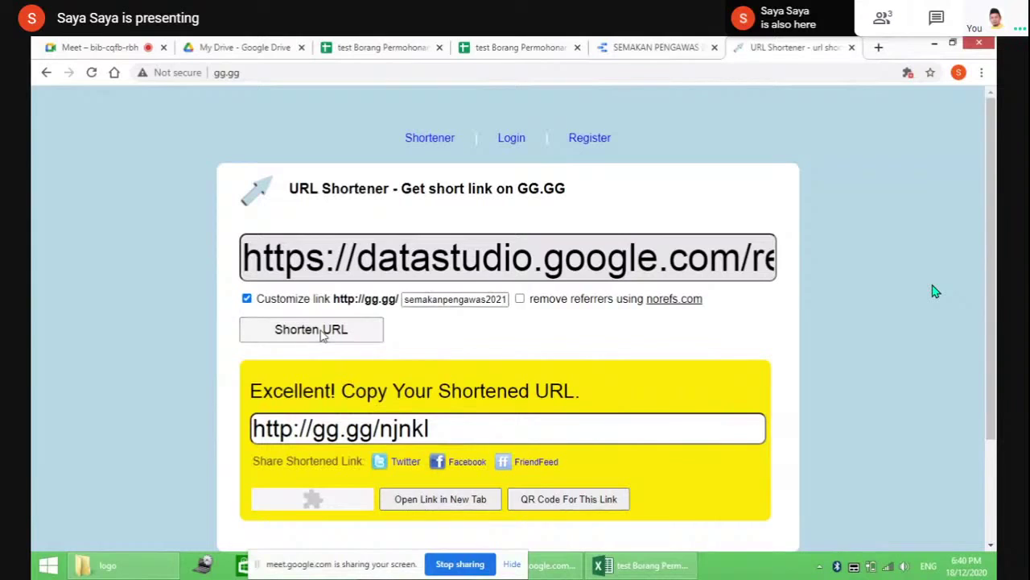
pyautogui.click(322, 335)
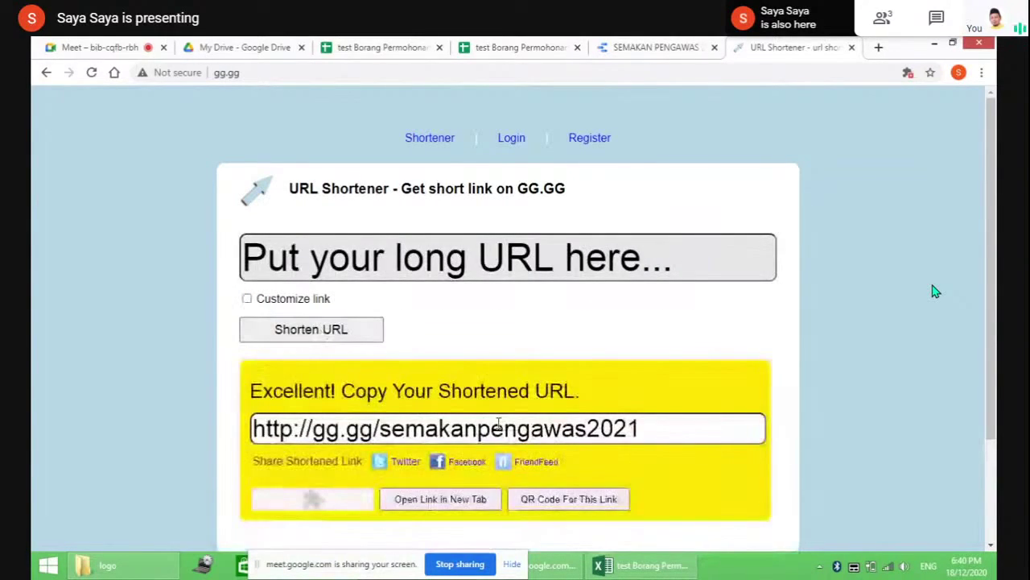
pyautogui.click(651, 427)
pyautogui.press('Home')
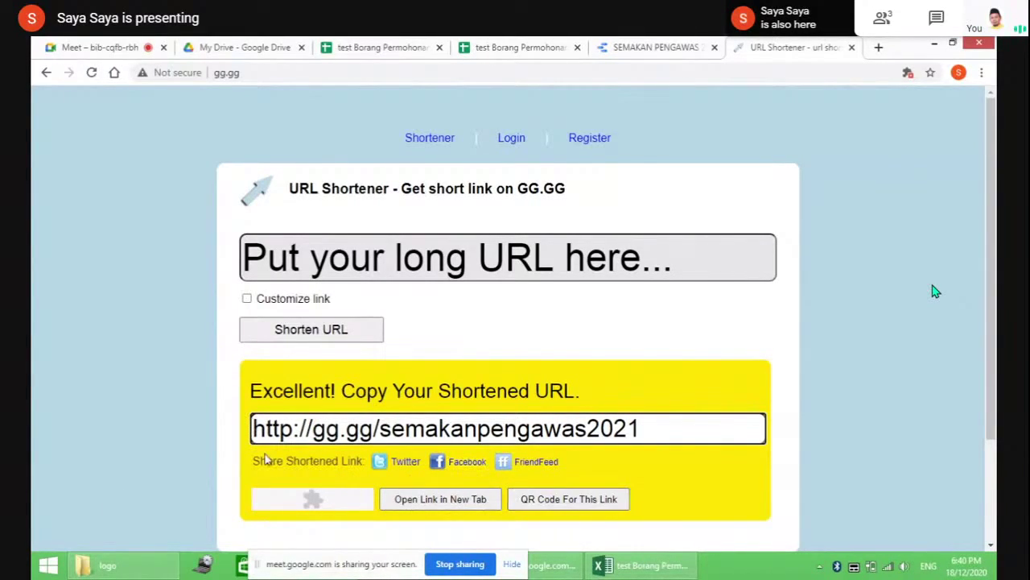
pyautogui.moveTo(264, 436); pyautogui.dragTo(743, 474)
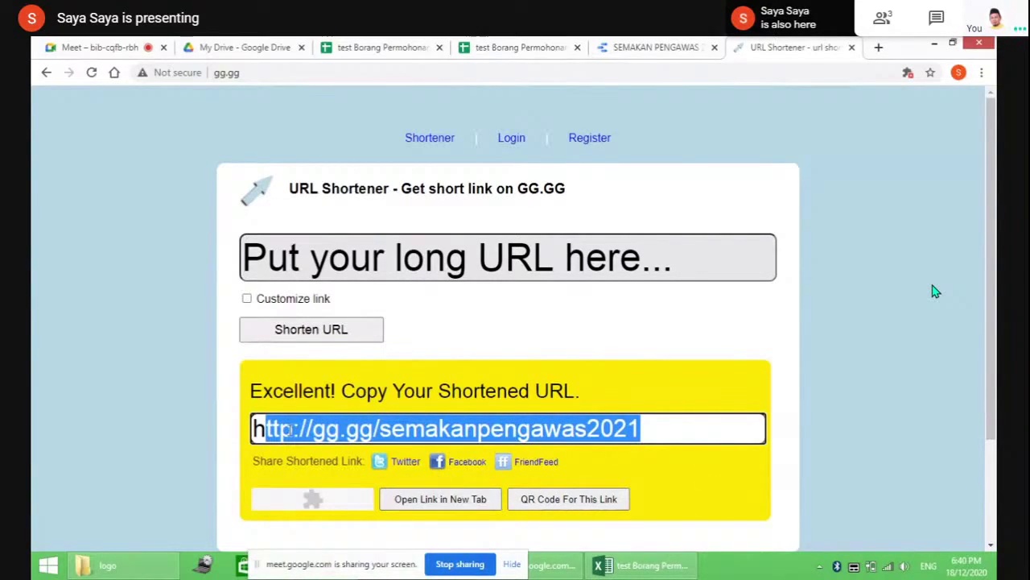
pyautogui.click(252, 429)
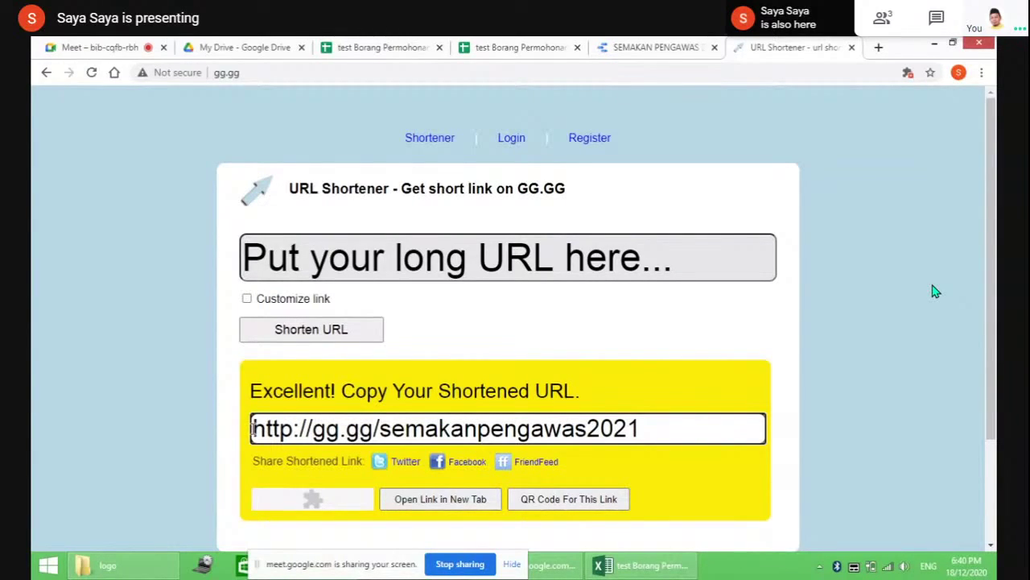
pyautogui.tripleClick(348, 431)
pyautogui.hotkey('ctrl', 'c')
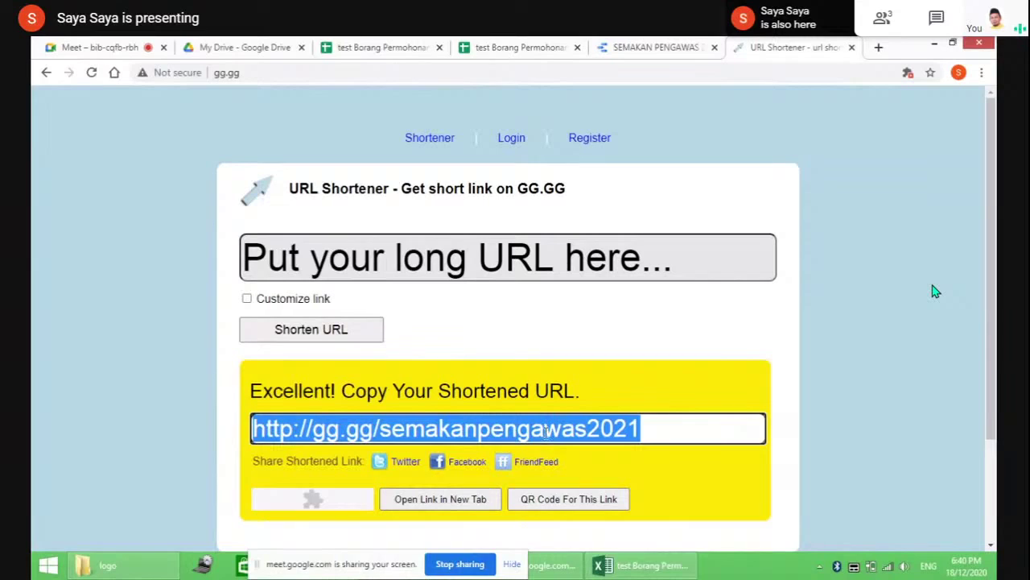
pyautogui.click(879, 47)
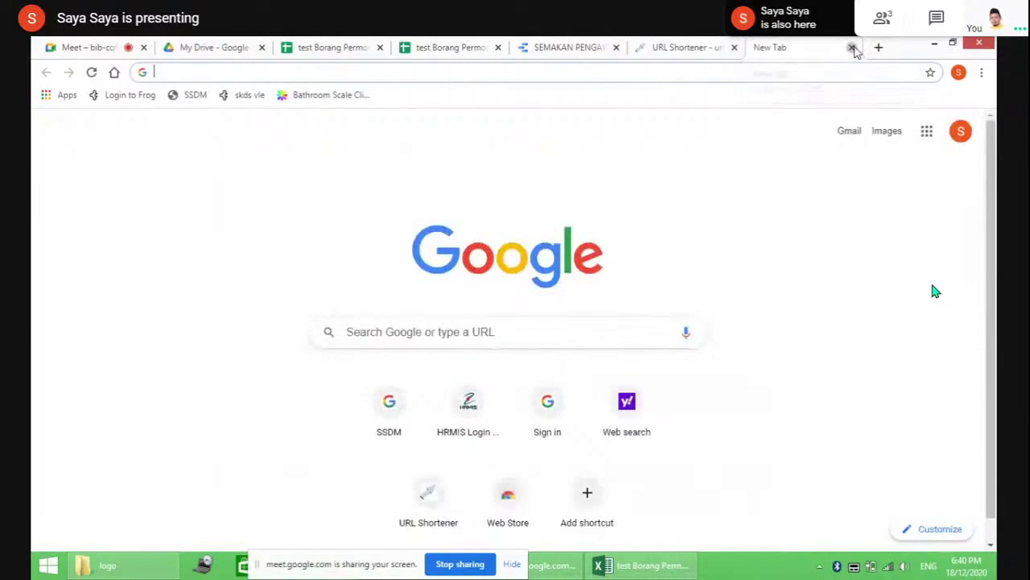
pyautogui.click(852, 47)
pyautogui.click(958, 73)
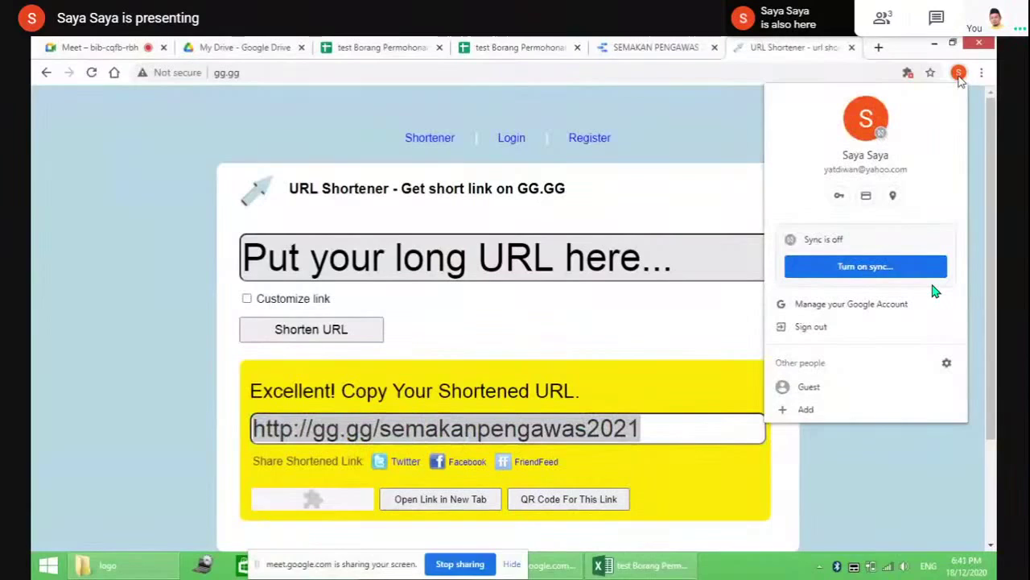
# Open a Guest window and load the pasted short link.
pyautogui.click(835, 388)
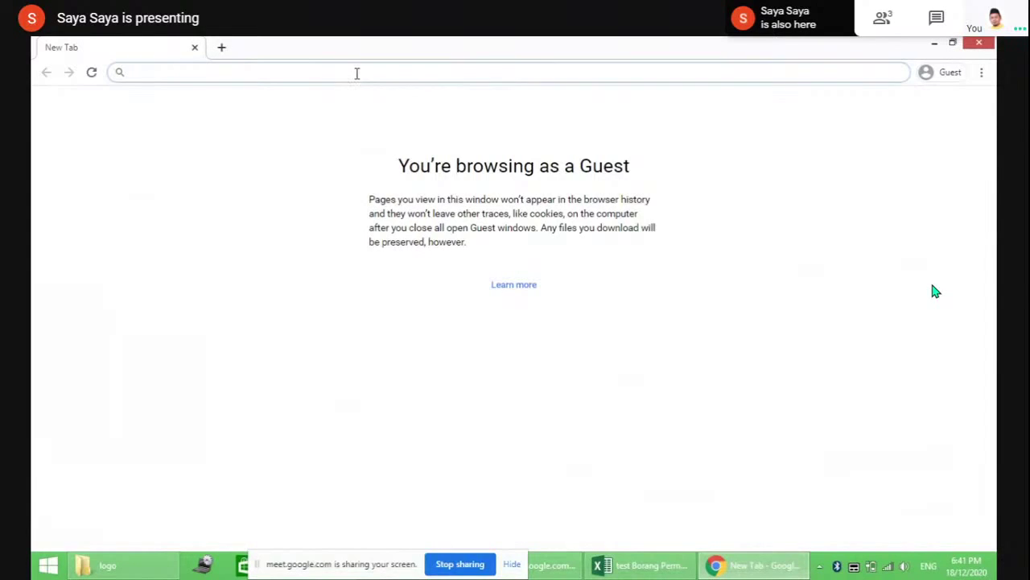
pyautogui.hotkey('ctrl', 'v')
pyautogui.press('Return')
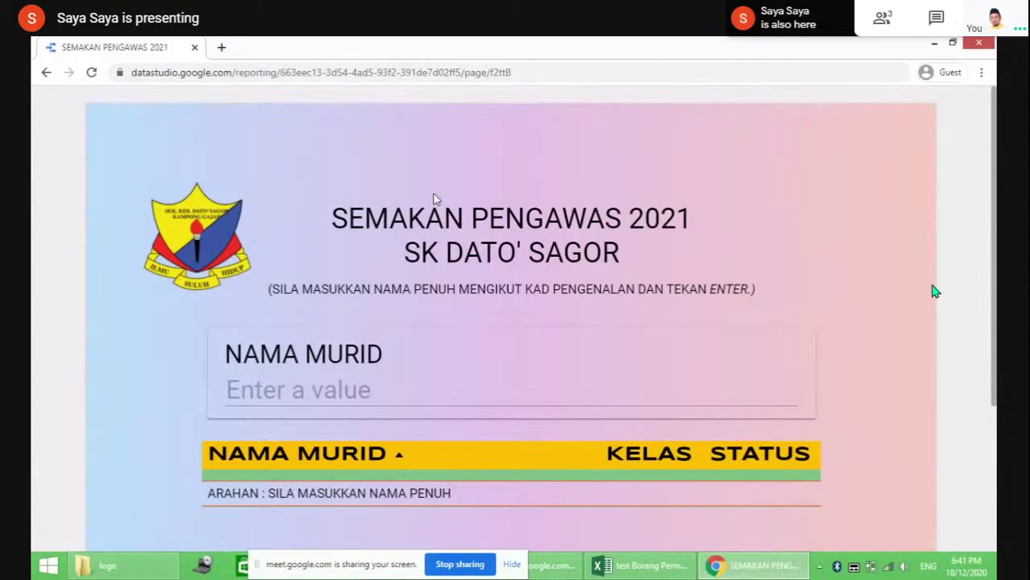
# Search the NAMA MURID box for a student's full name; the table returns No data.
pyautogui.scroll(-1, 435, 199)
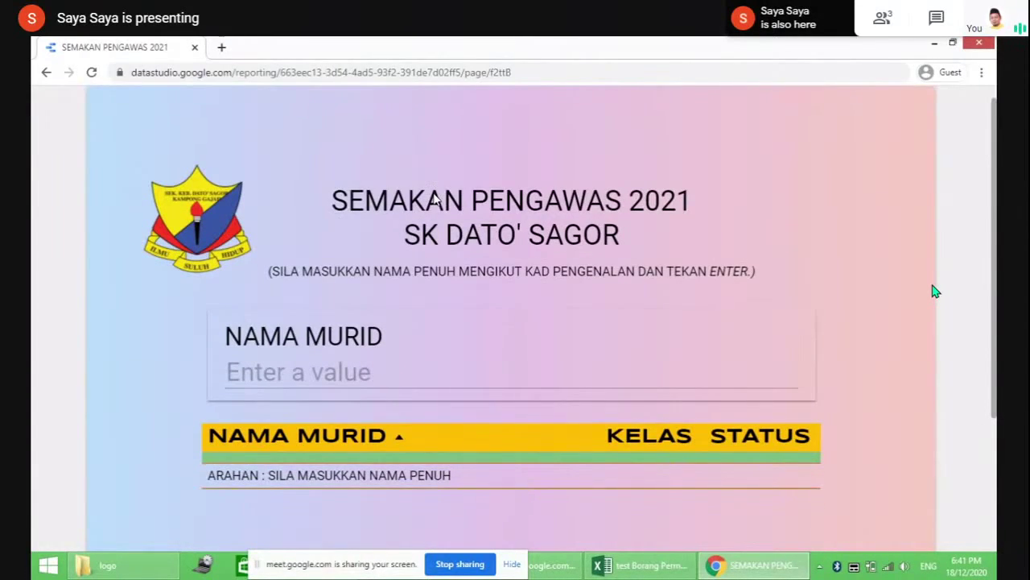
pyautogui.scroll(-3, 434, 198)
pyautogui.scroll(1, 433, 199)
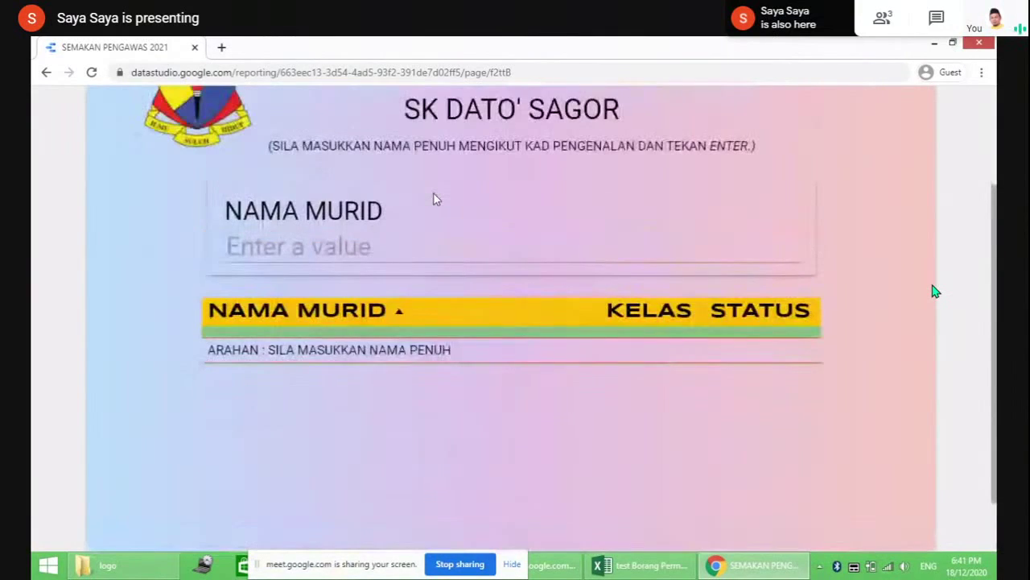
pyautogui.scroll(1, 434, 198)
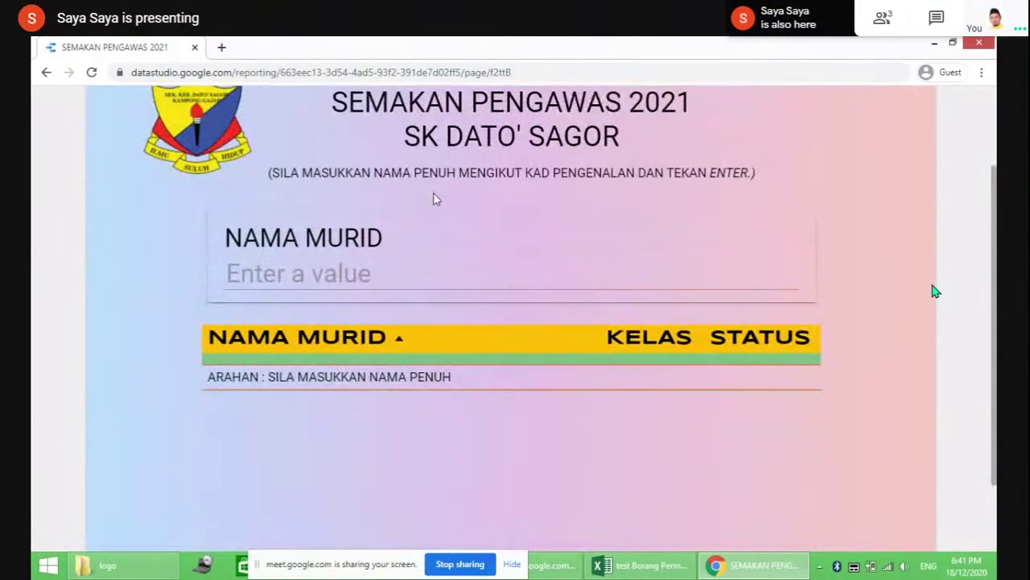
pyautogui.scroll(2, 433, 199)
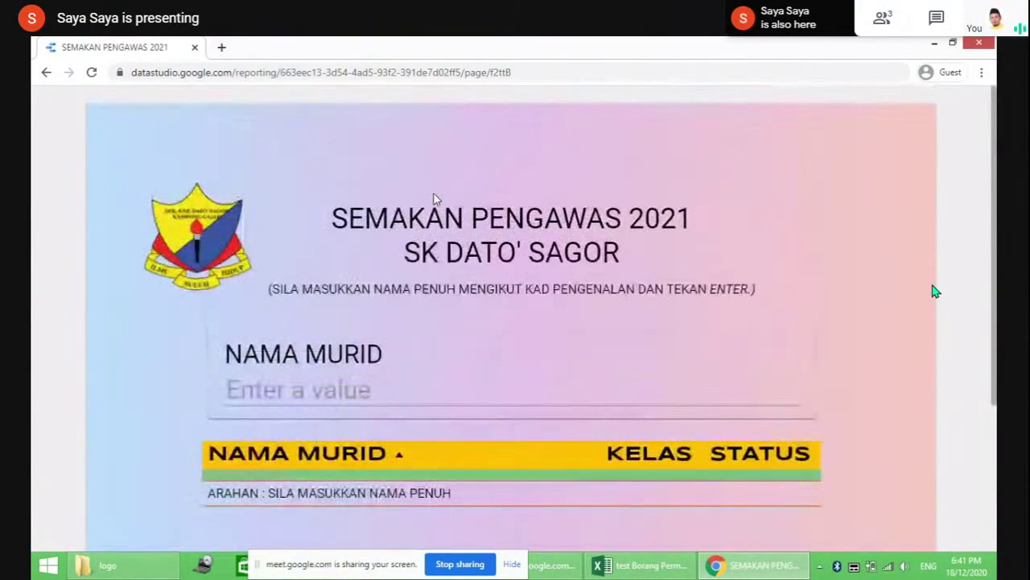
pyautogui.scroll(-1, 383, 325)
pyautogui.click(381, 348)
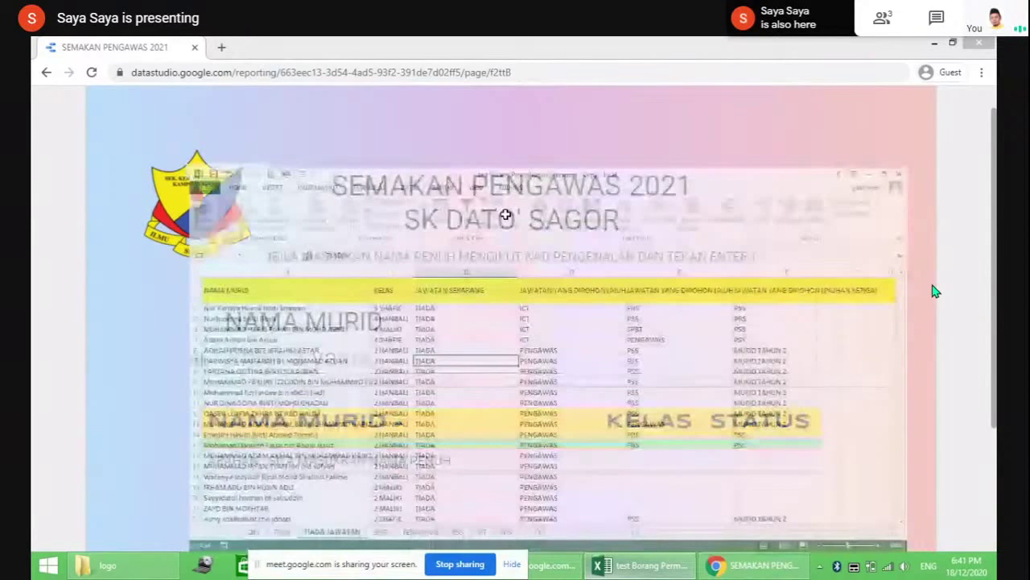
pyautogui.press('Return')
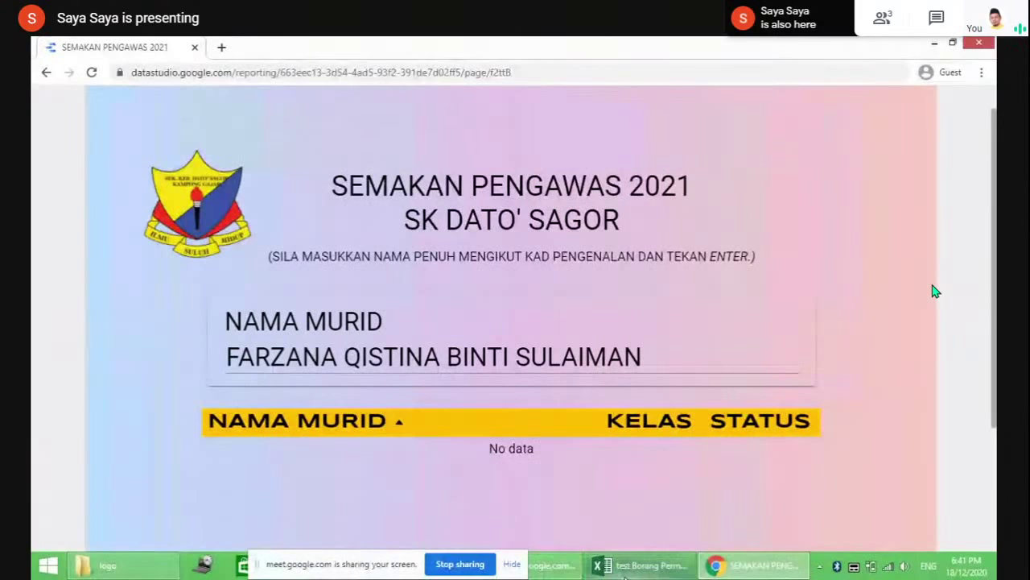
pyautogui.moveTo(625, 569)
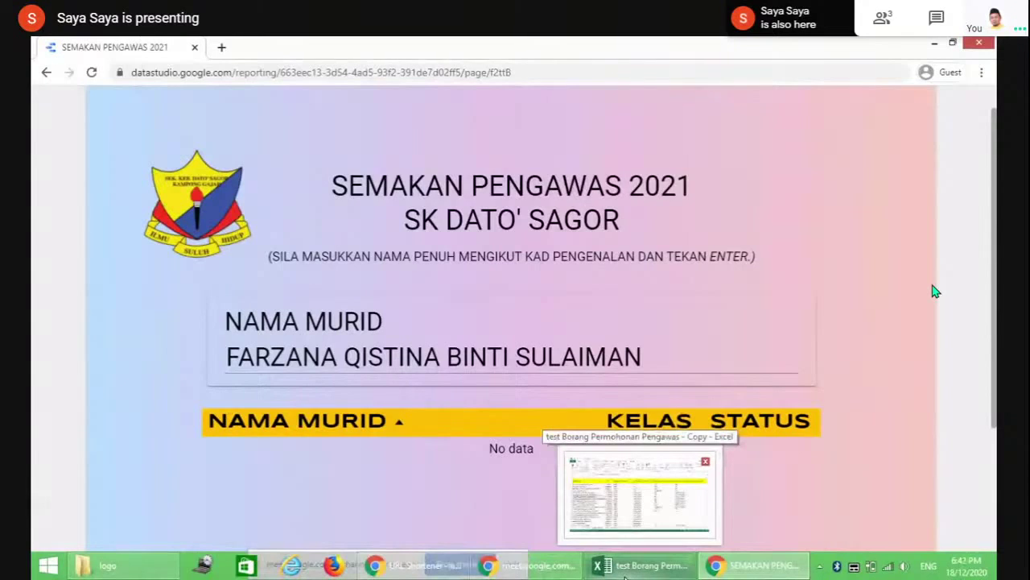
# Check the student list on the PENGAWAS sheet of the Excel workbook.
pyautogui.click(625, 574)
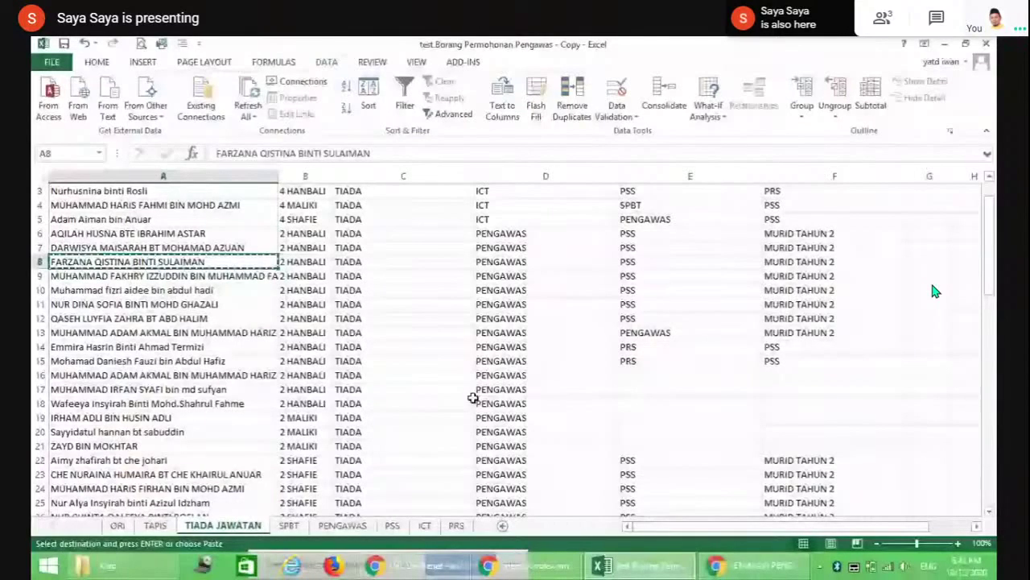
pyautogui.click(629, 570)
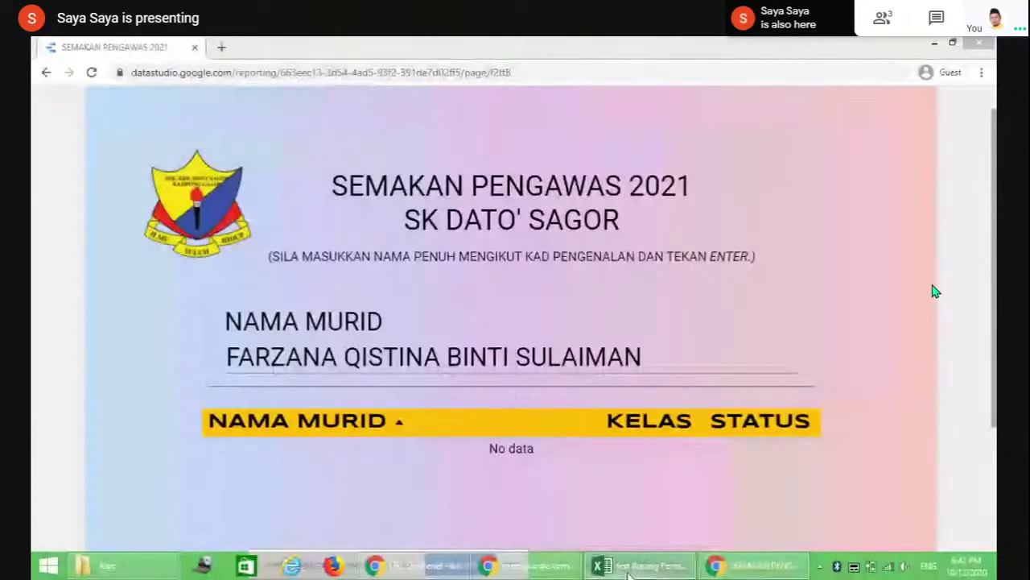
pyautogui.click(629, 570)
pyautogui.click(338, 527)
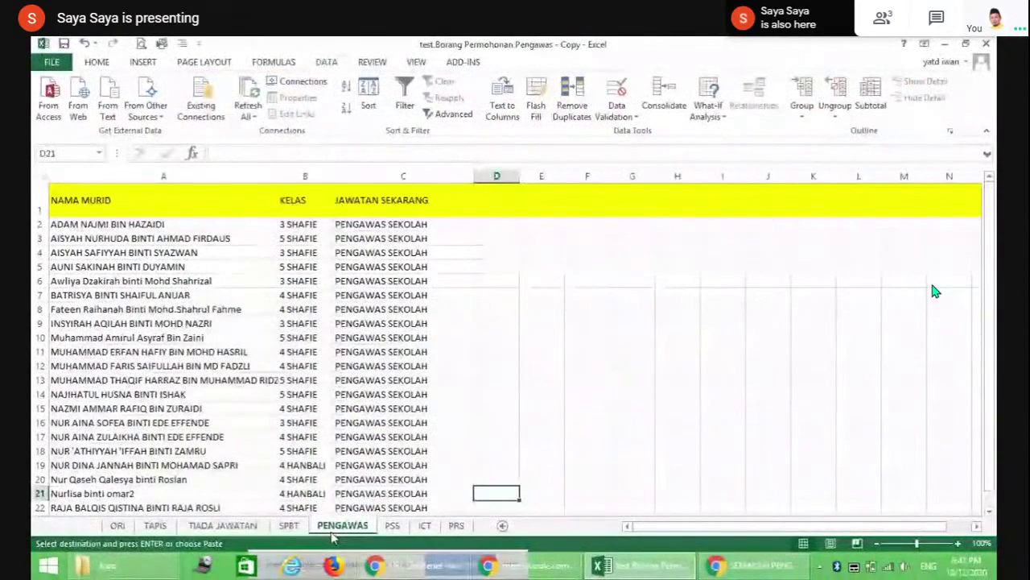
pyautogui.hotkey('alt', 'Tab')
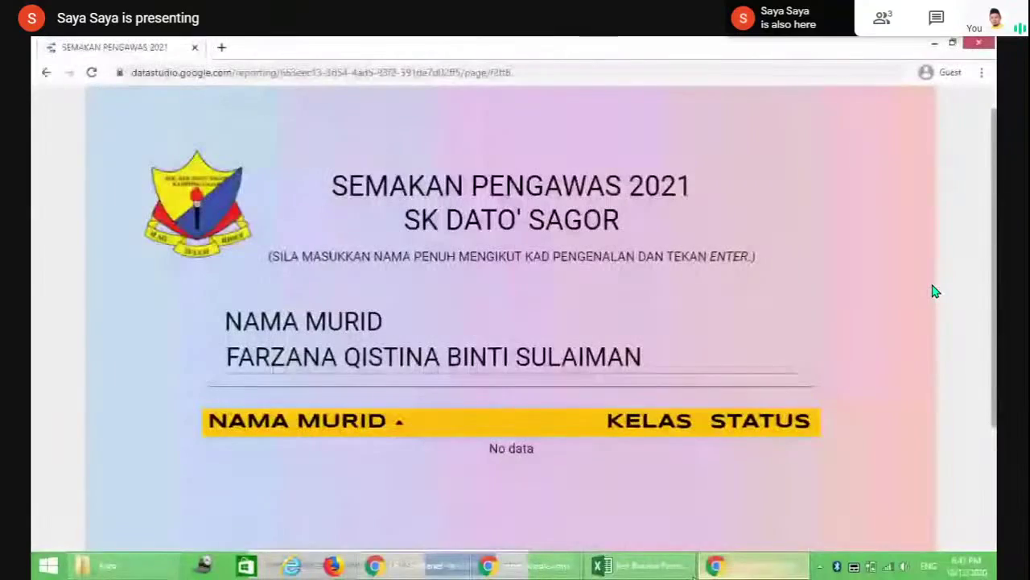
pyautogui.hotkey('alt', 'Tab')
# Take the student name in cell A18 of the Google Sheets source.
pyautogui.moveTo(533, 574)
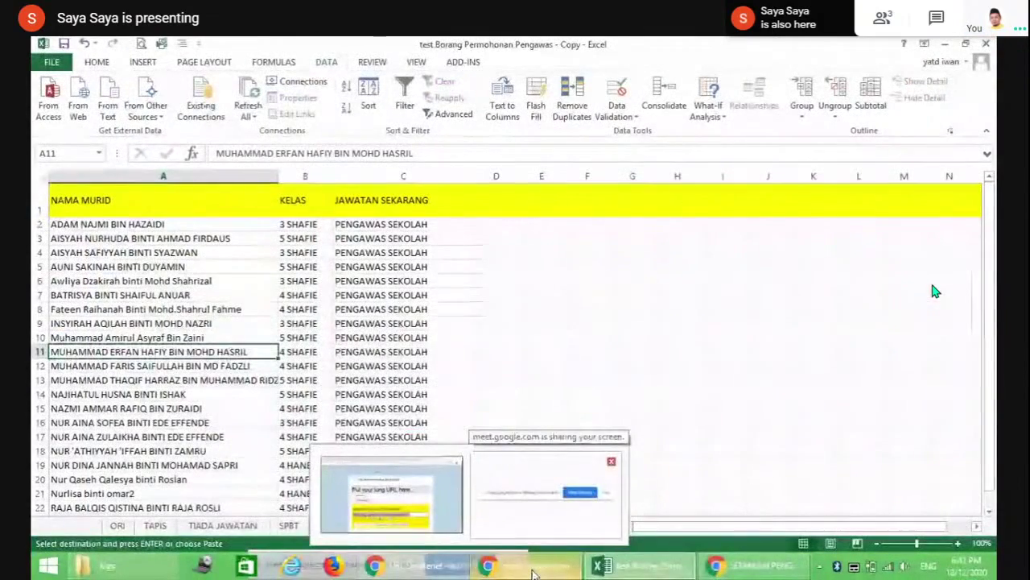
pyautogui.click(402, 565)
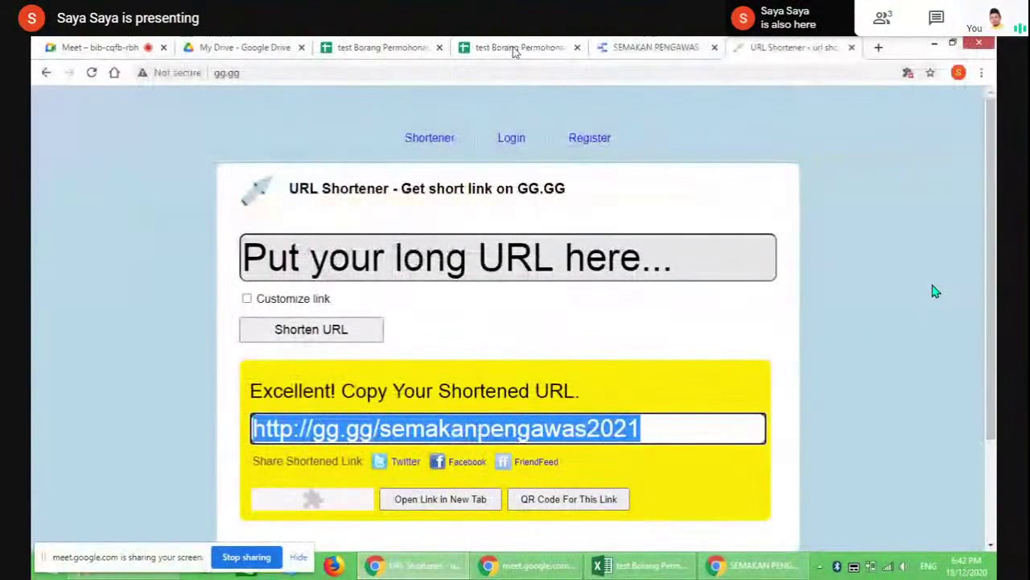
pyautogui.click(515, 49)
pyautogui.click(161, 273)
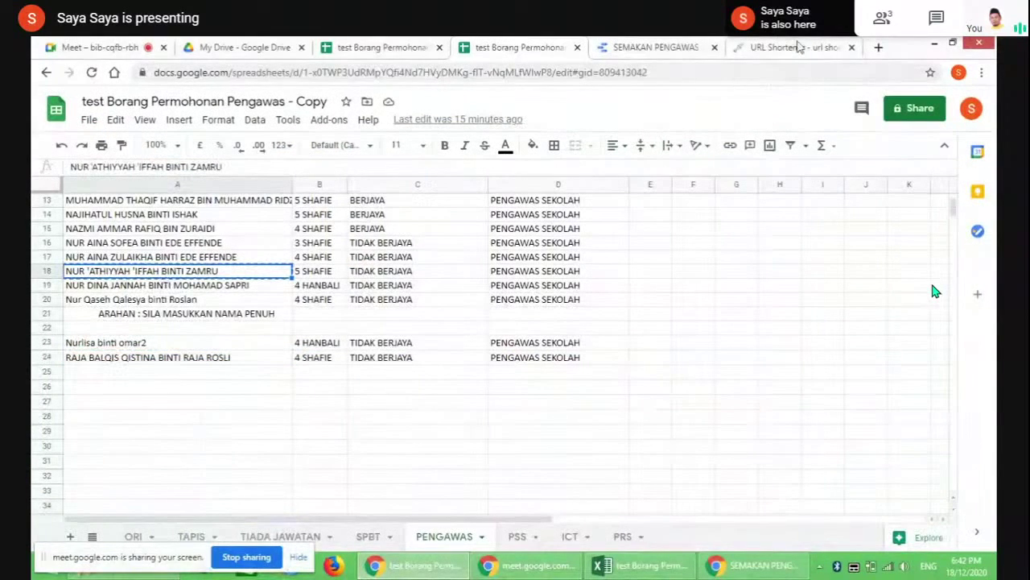
pyautogui.click(749, 566)
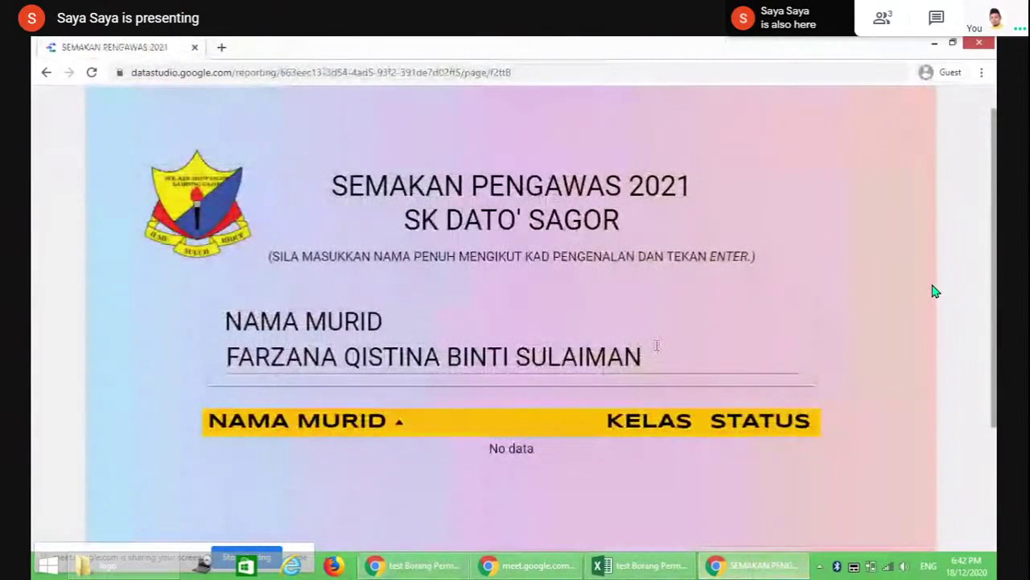
# Replace the search text with the copied name, returning one row: 5 SHAFIE, TIDAK BERJAYA.
pyautogui.moveTo(644, 357); pyautogui.dragTo(108, 382)
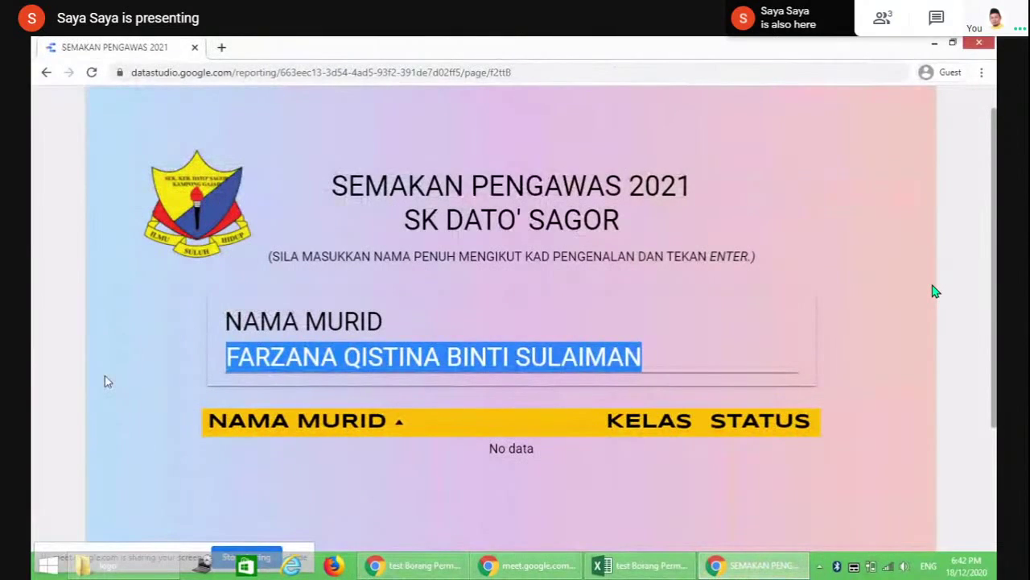
pyautogui.press('Return')
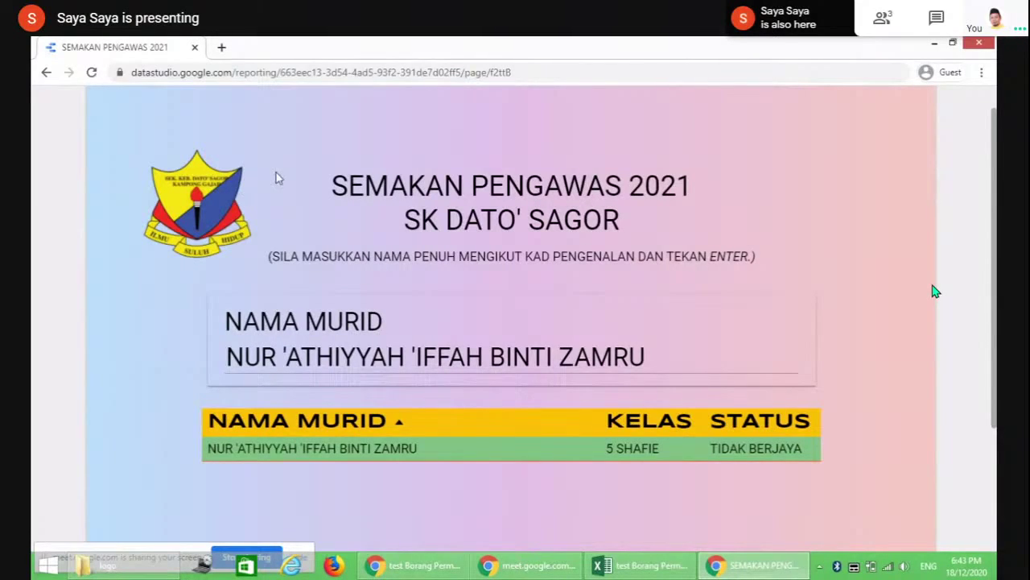
pyautogui.moveTo(244, 354); pyautogui.dragTo(648, 352)
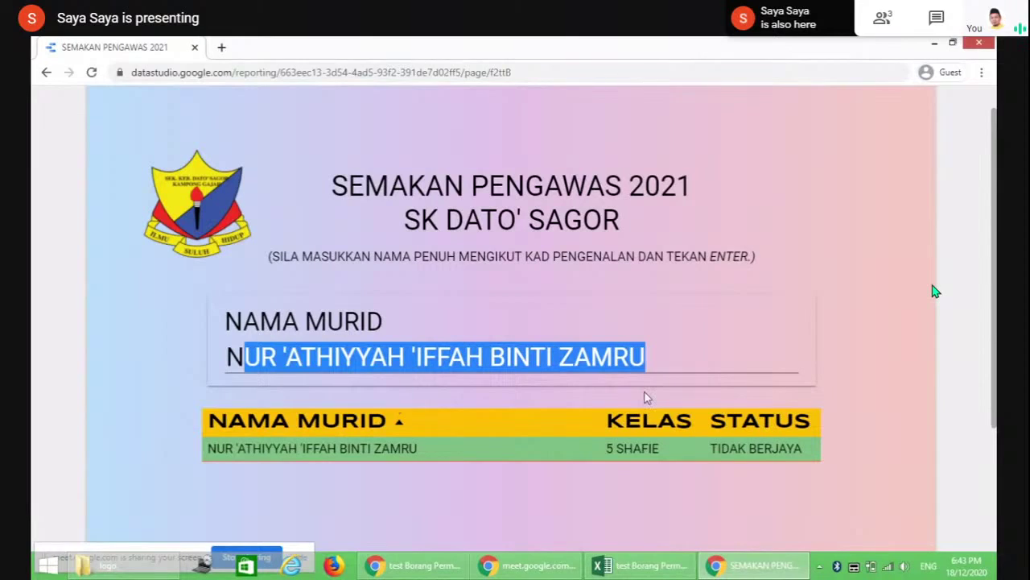
pyautogui.click(538, 572)
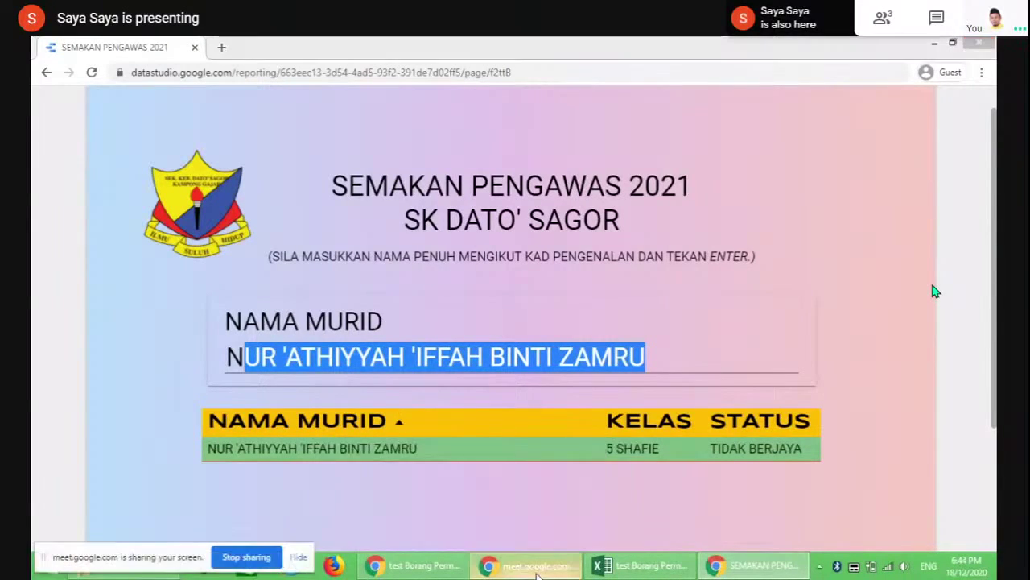
# Check the gg.gg short link, close the sharing dialog with link sharing left on, and return to the copied spreadsheet.
pyautogui.click(377, 571)
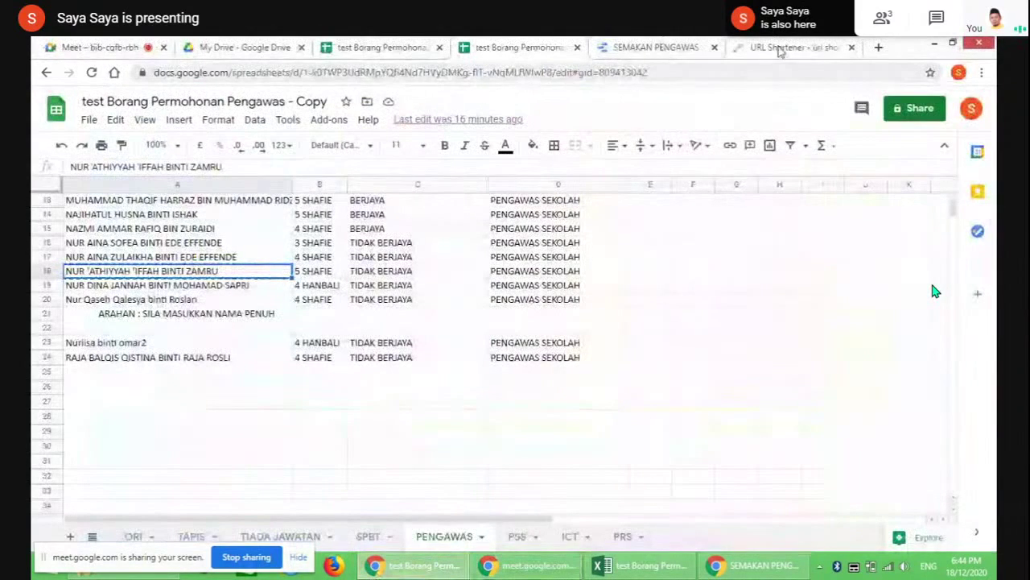
pyautogui.click(749, 50)
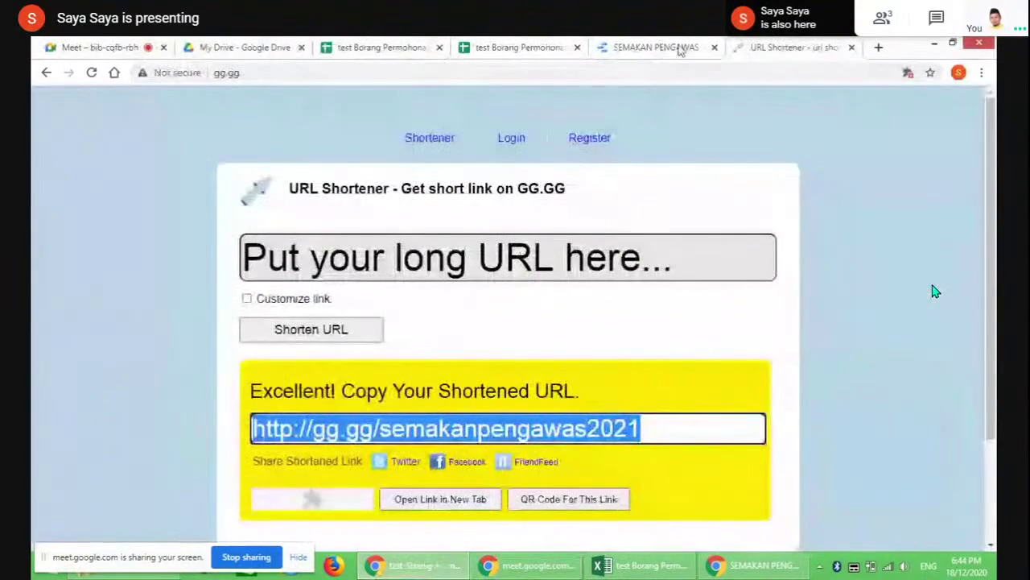
pyautogui.click(681, 50)
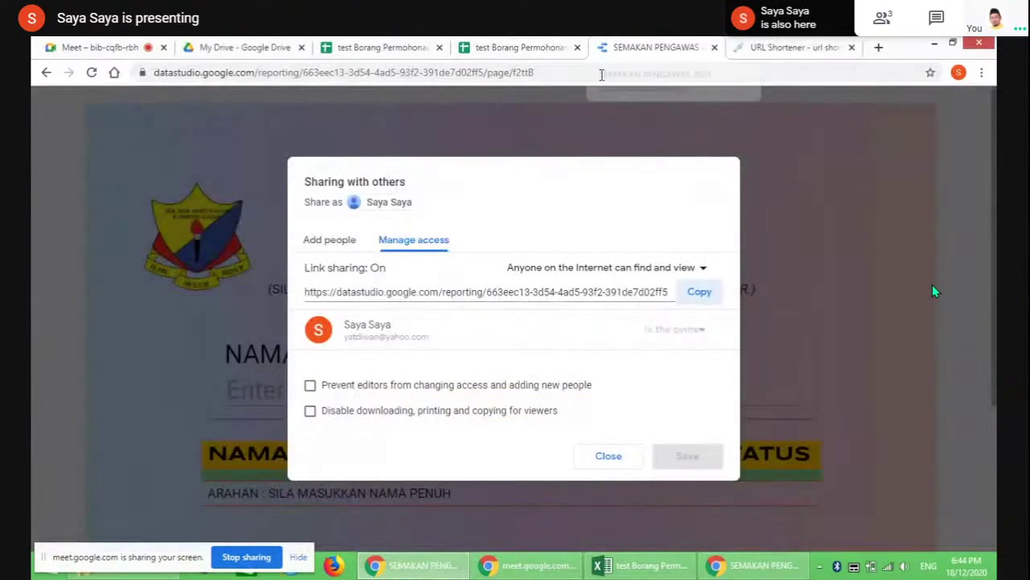
pyautogui.click(608, 456)
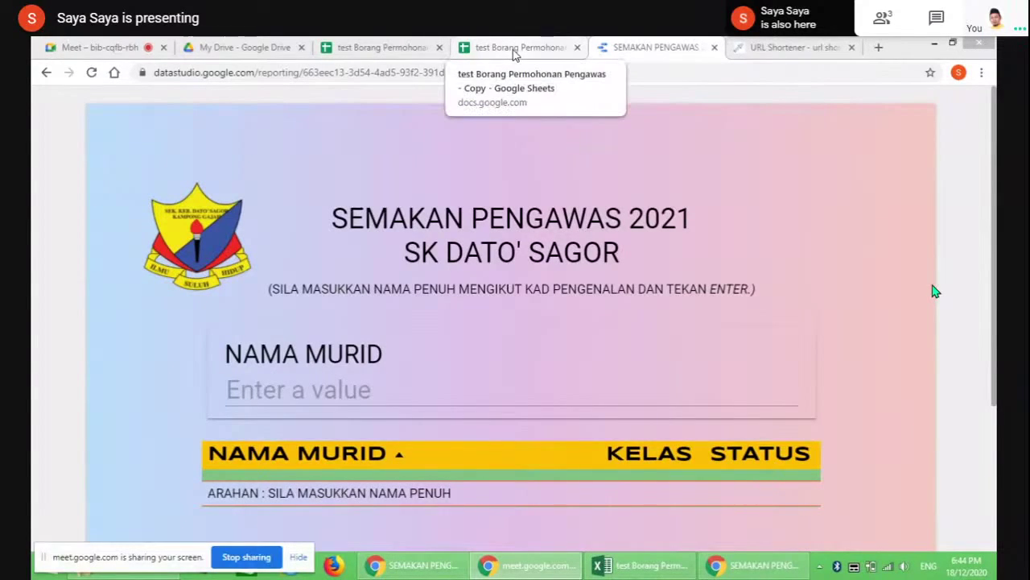
pyautogui.click(515, 53)
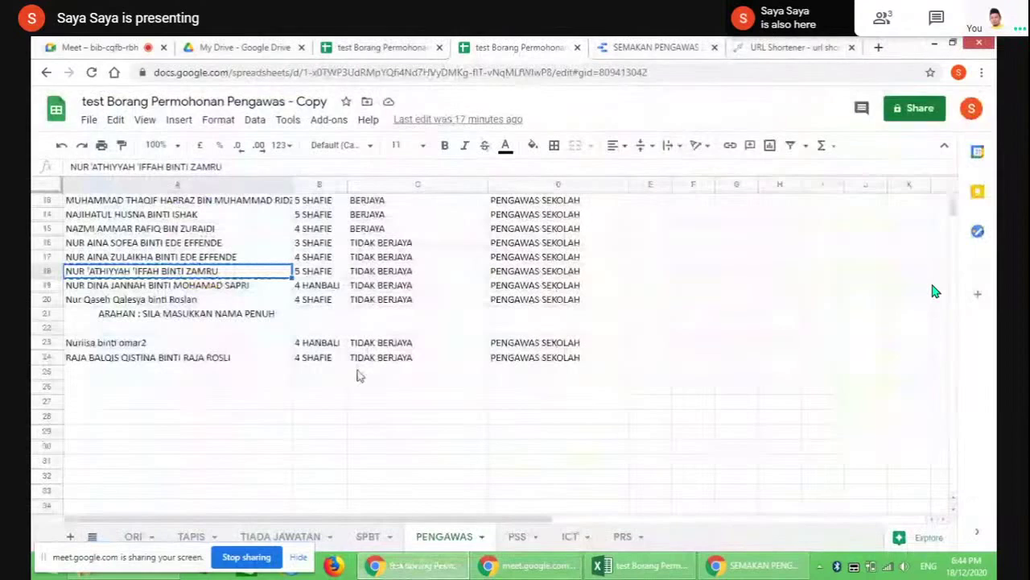
# Insert an empty column before the class column and label it kp.
pyautogui.click(319, 186)
pyautogui.rightClick(319, 186)
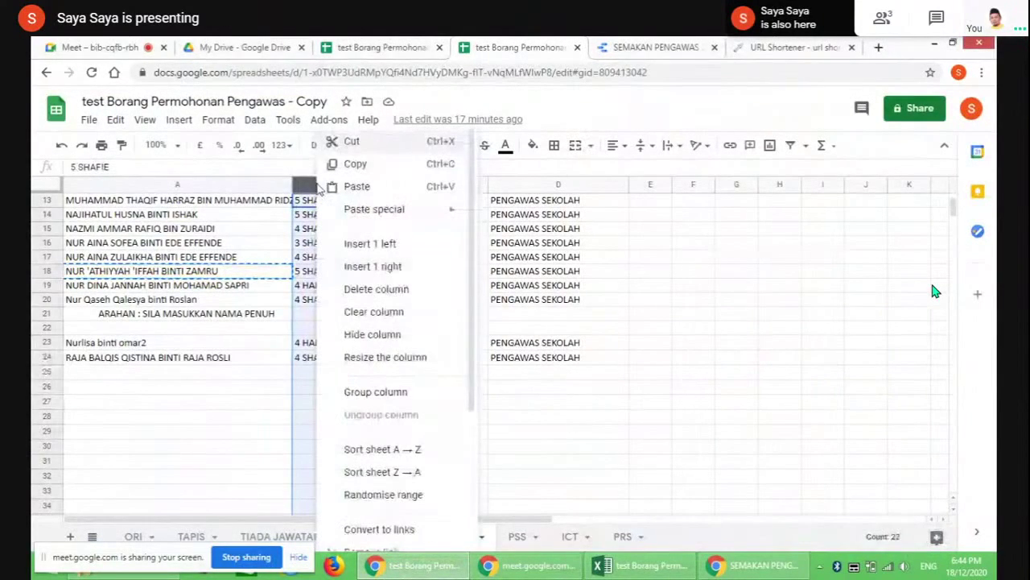
pyautogui.click(383, 251)
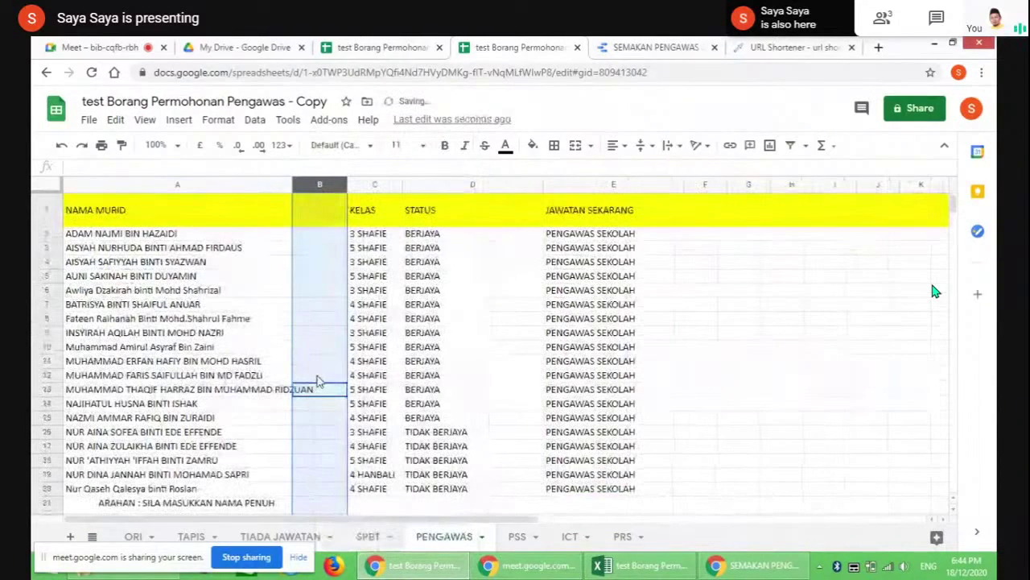
pyautogui.click(311, 201)
pyautogui.write('kp')
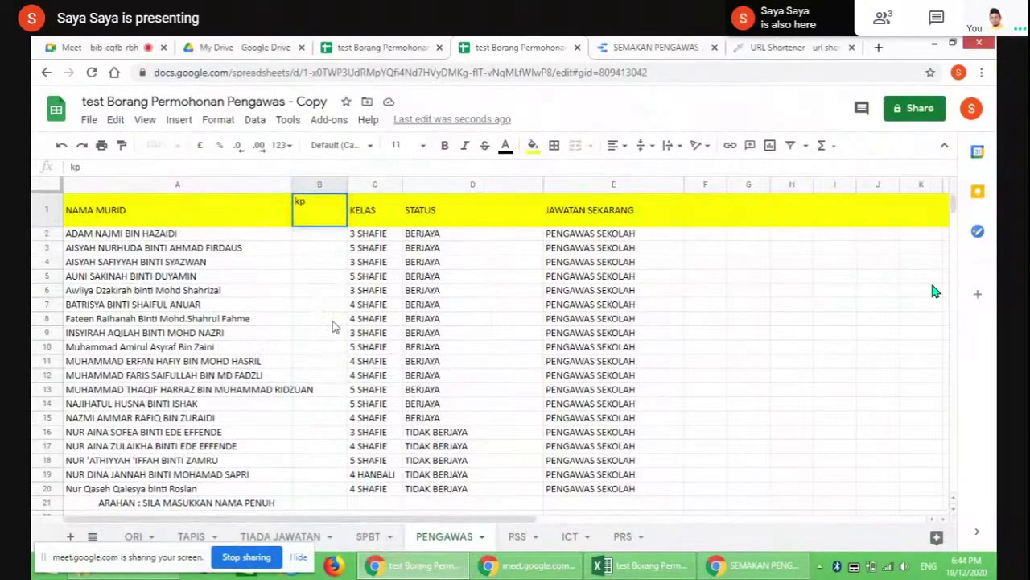
pyautogui.click(326, 333)
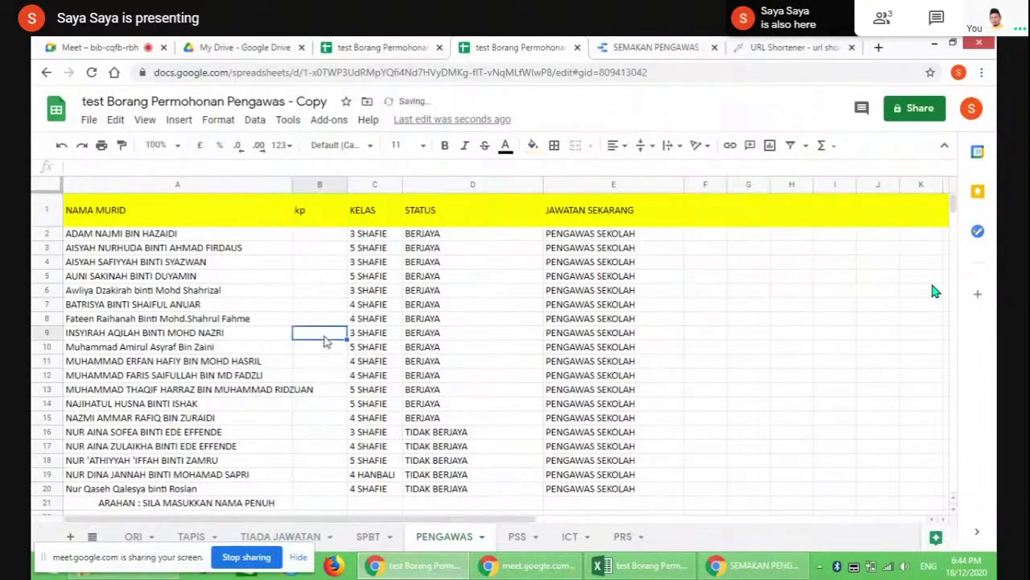
# Insert a new column before NAMA MURID headed KAD PENGENALAN.
pyautogui.rightClick(318, 187)
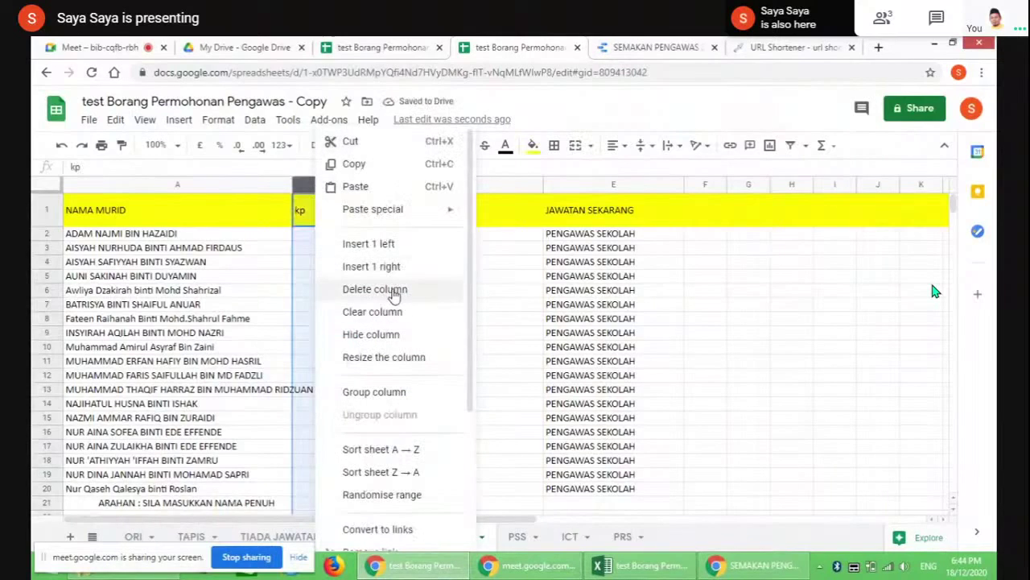
pyautogui.rightClick(158, 179)
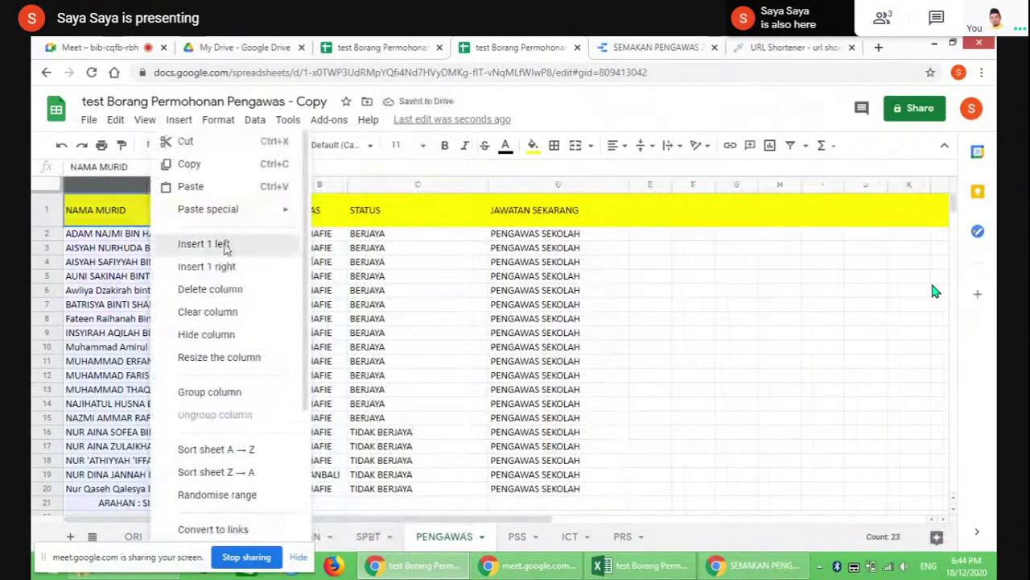
pyautogui.click(225, 247)
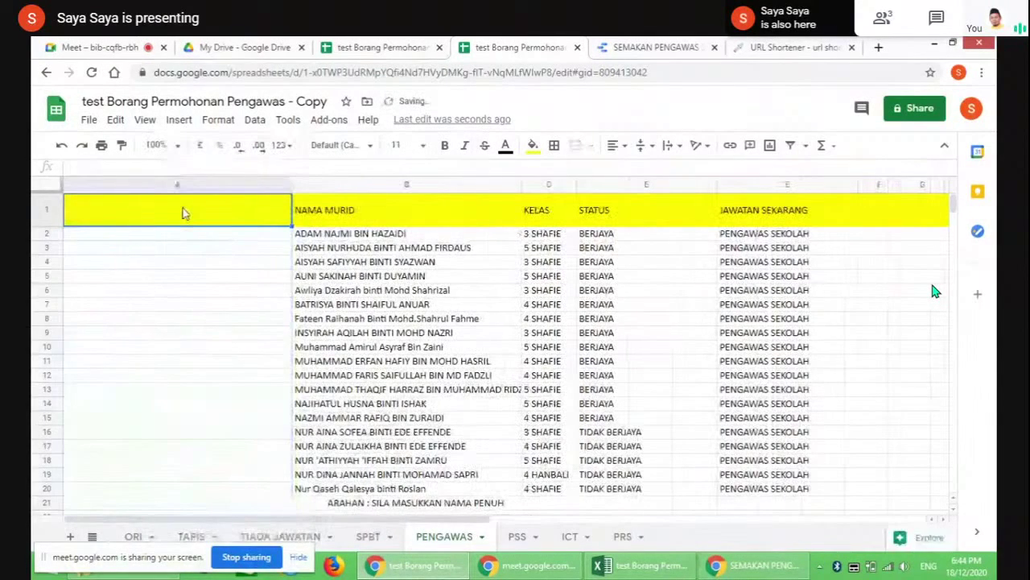
pyautogui.doubleClick(183, 212)
pyautogui.write('KAD PENGENALAN')
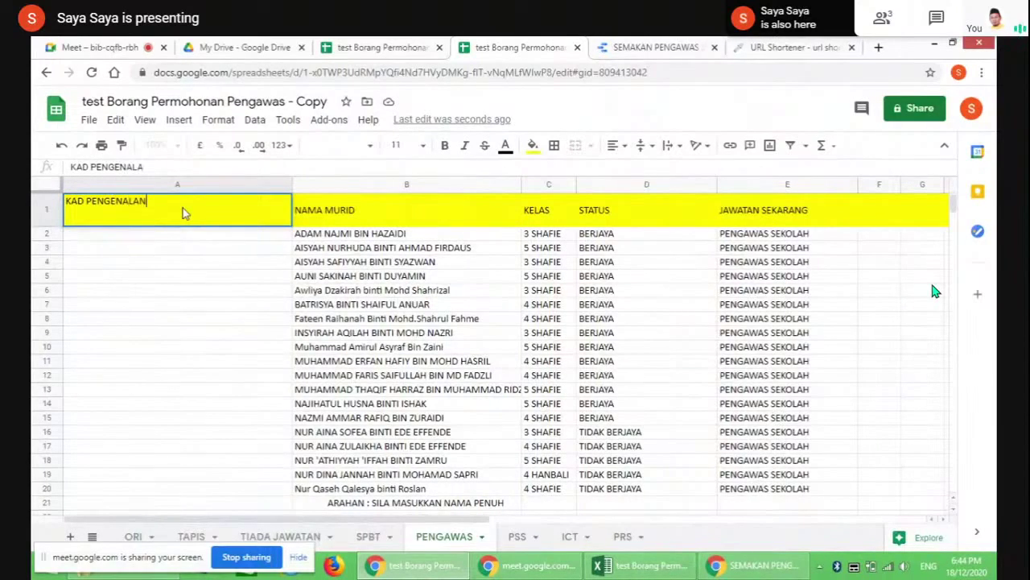
pyautogui.press('Return')
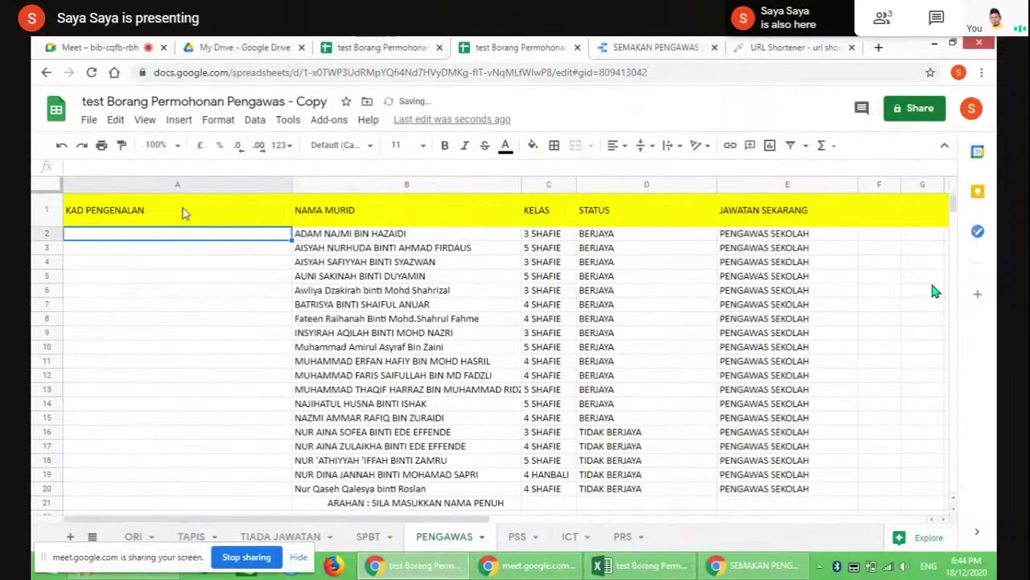
pyautogui.write('DDDDD')
# Fill KAD PENGENALAN with 1 to 9 for the first students, narrow the column, and return to the report.
pyautogui.click(182, 208)
pyautogui.press('Down')
pyautogui.write('1')
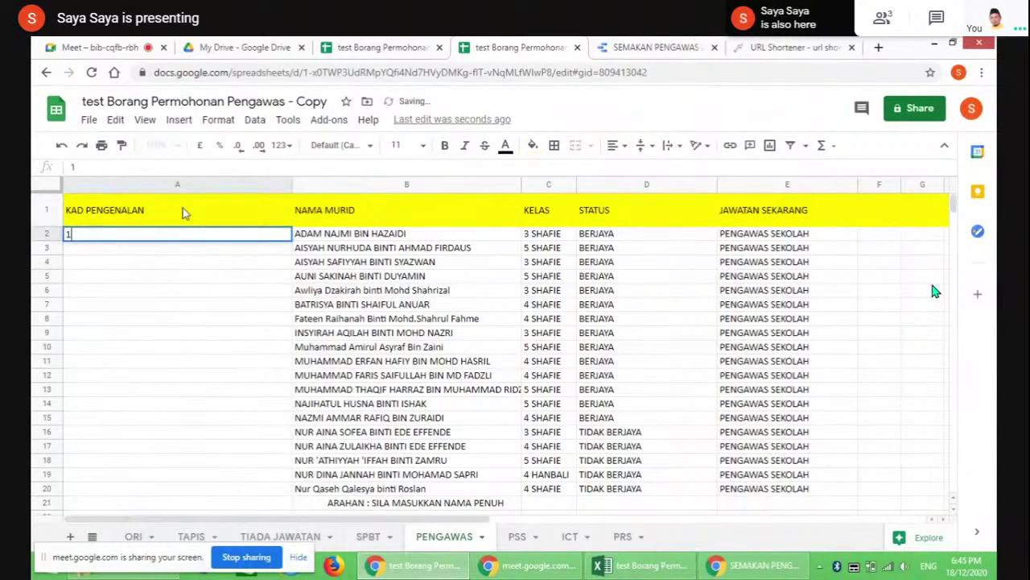
pyautogui.press('Return')
pyautogui.write('2')
pyautogui.press('Return')
pyautogui.write('3')
pyautogui.press('Return')
pyautogui.write('4')
pyautogui.press('Return')
pyautogui.write('5 6 7 8 9')
pyautogui.press('Return')
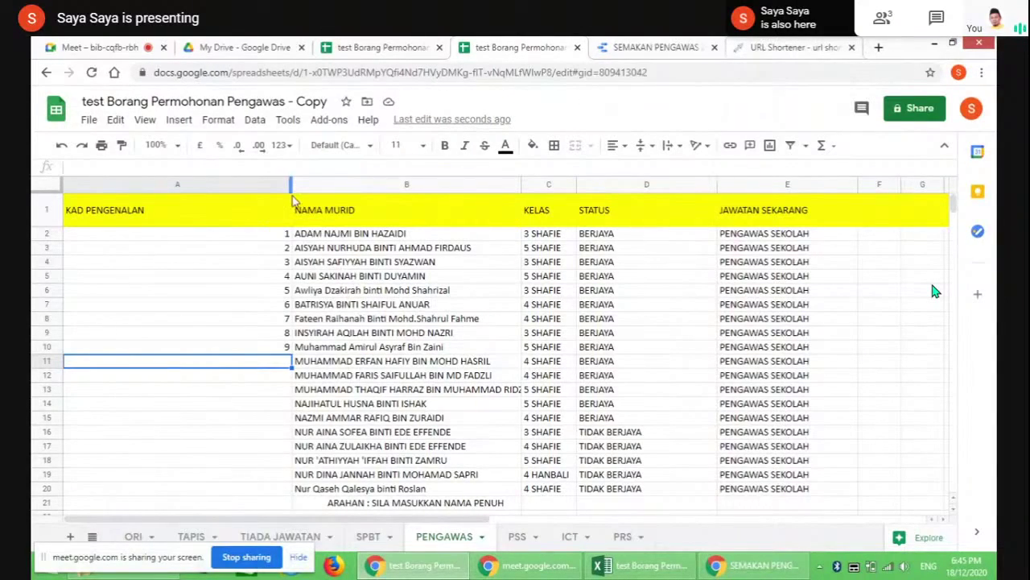
pyautogui.moveTo(292, 185); pyautogui.dragTo(121, 210)
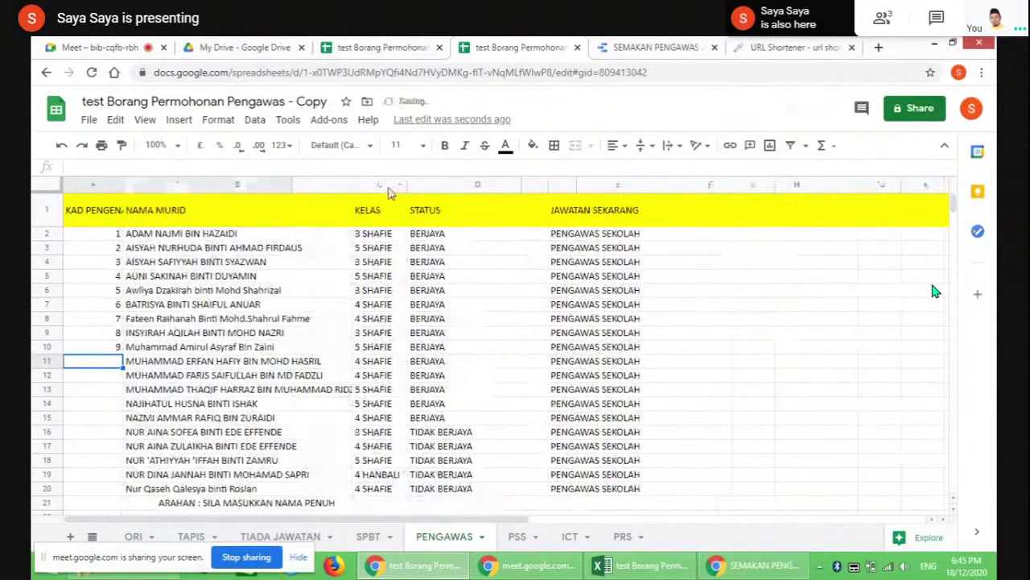
pyautogui.hotkey('ctrl', 'Tab')
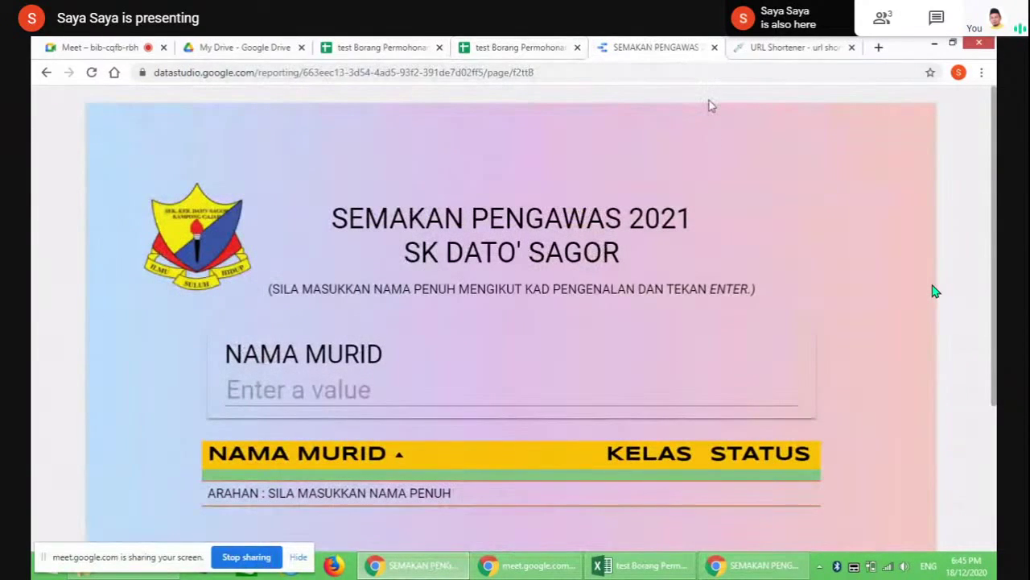
# Refresh the report's data from the sheet and put the report in edit mode.
pyautogui.moveTo(782, 129)
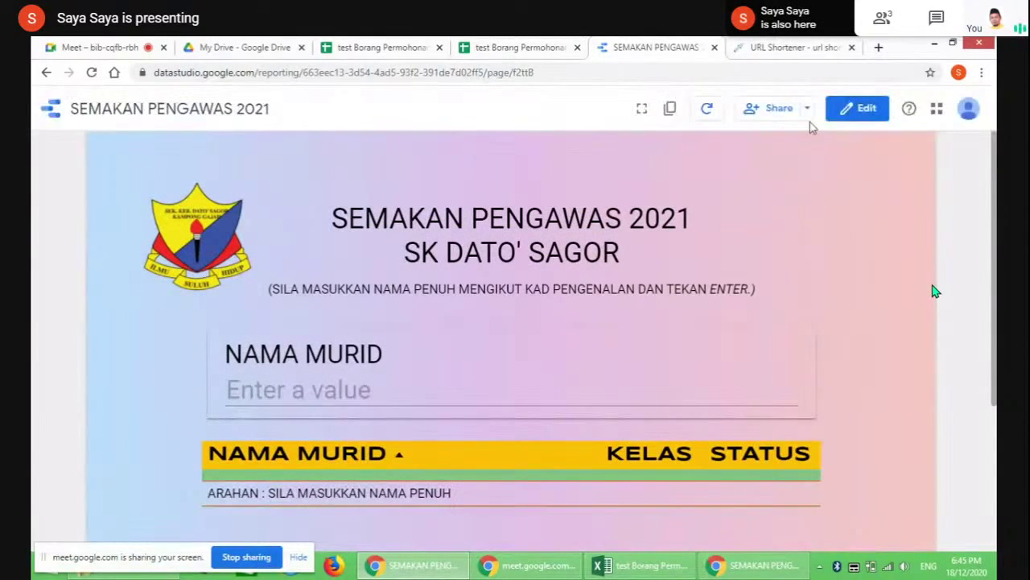
pyautogui.click(716, 110)
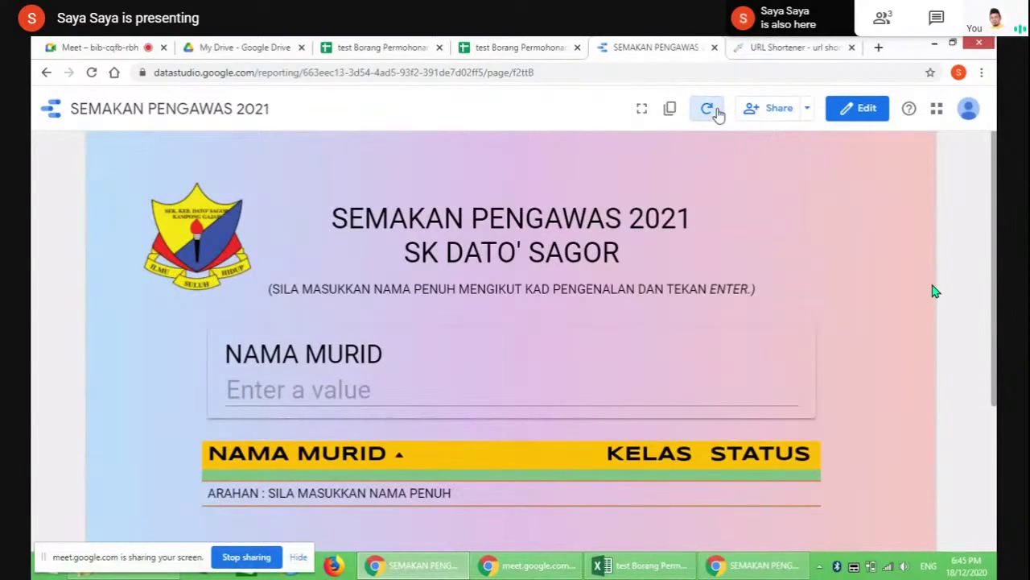
pyautogui.click(864, 110)
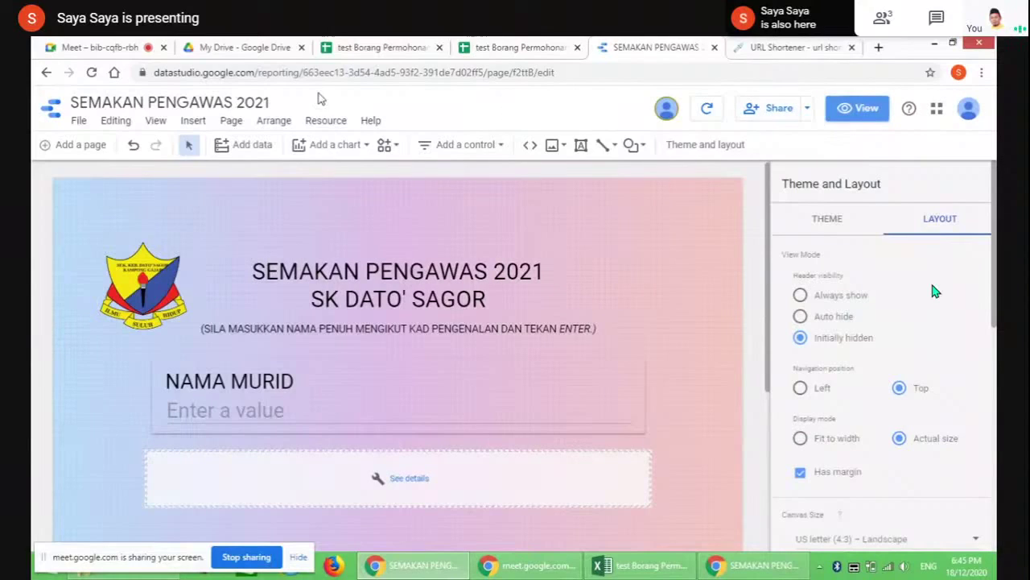
# Open the test Borang Permohonan Pengawas data source for editing from Manage added data sources.
pyautogui.click(338, 123)
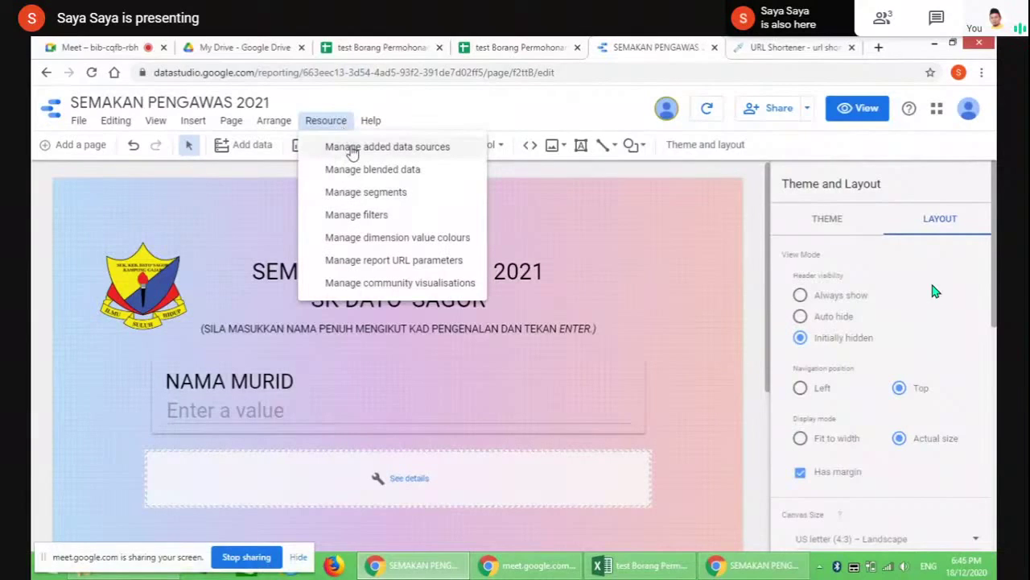
pyautogui.click(352, 150)
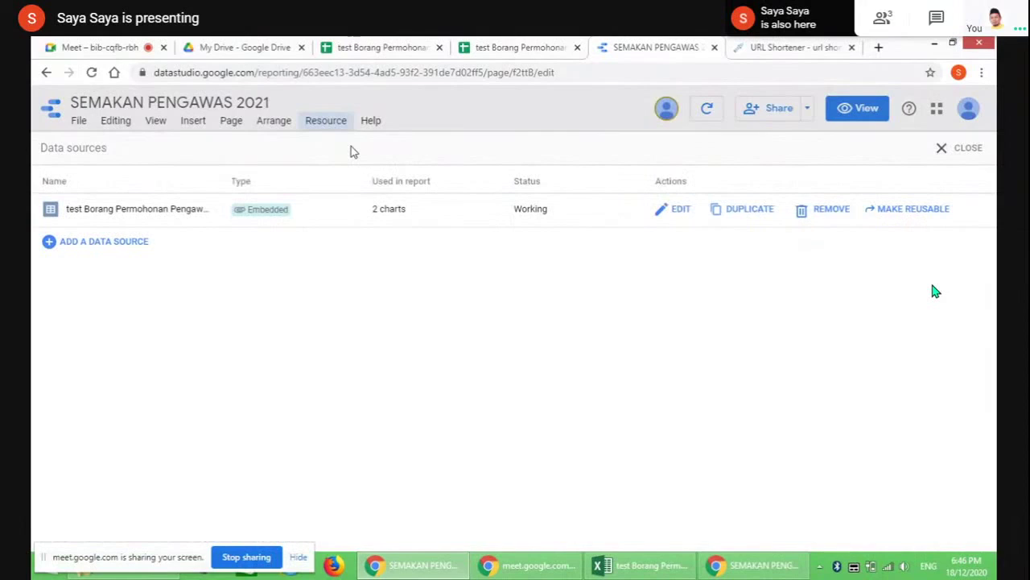
pyautogui.click(680, 212)
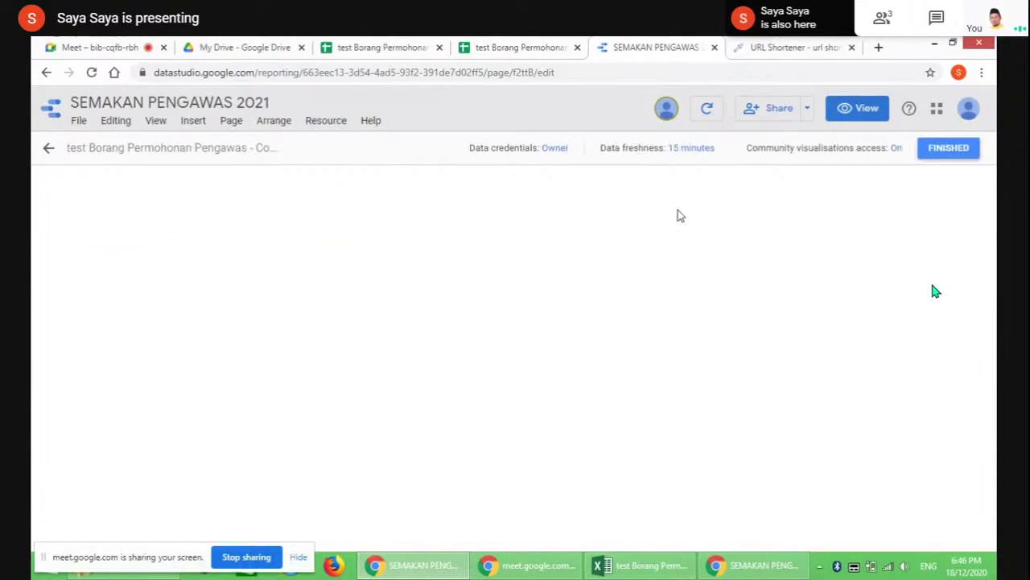